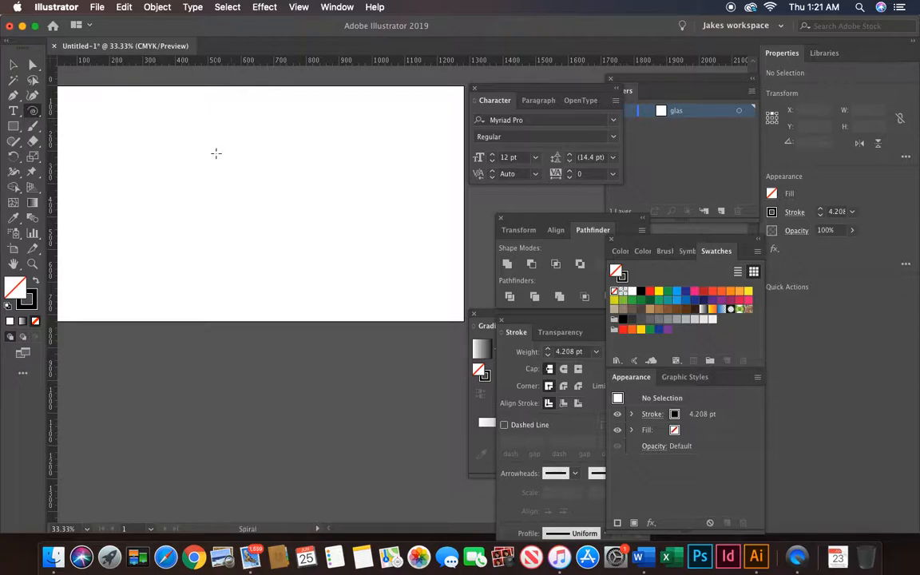
Step: Draw a spiral of tightly spaced rings about 386 by 377 px and move it fully onto the artboard
left_click_drag(196, 143, 237, 173)
left_click(13, 65)
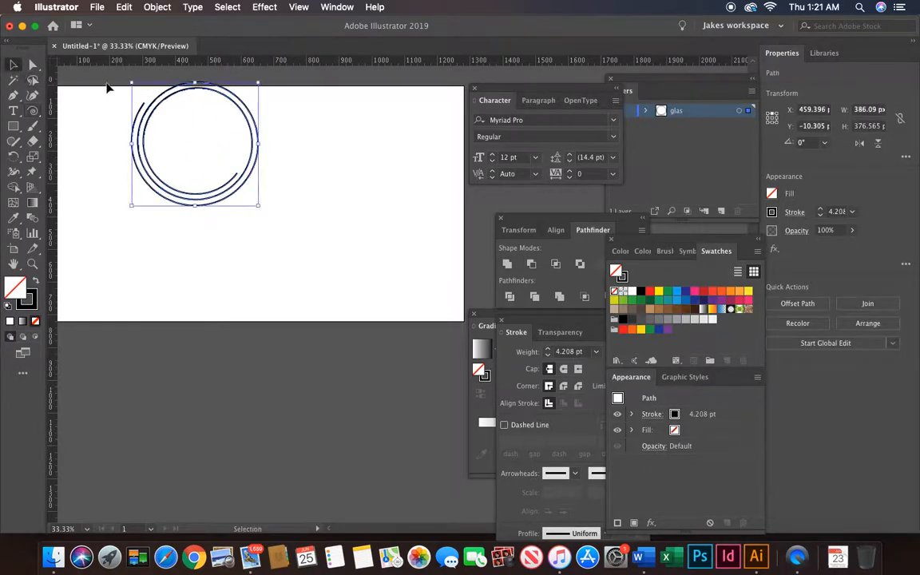
left_click_drag(171, 92, 194, 153)
Step: Delete the spiral's outer anchor points one after another until only a single, nearly closed ring is left
key("super+plus")
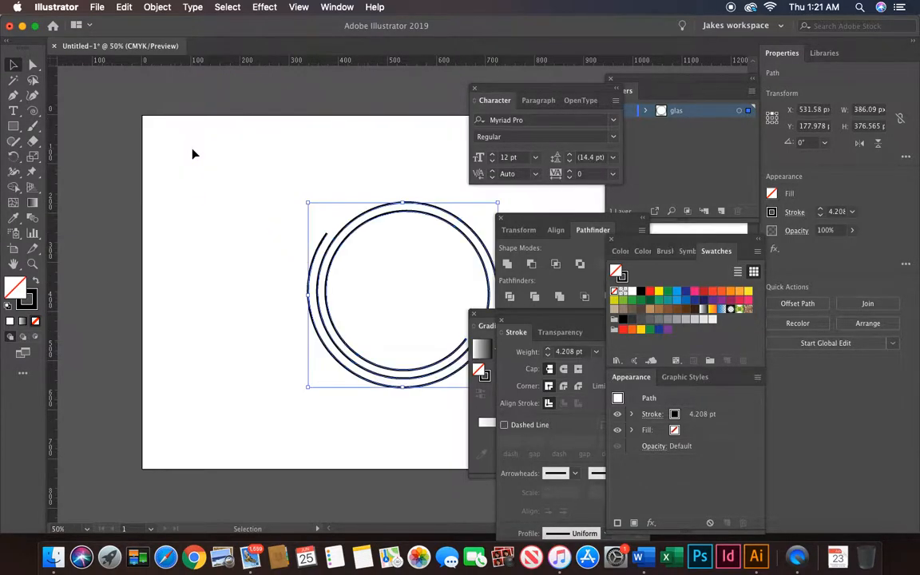
scroll(193, 153, "right", 4)
scroll(193, 153, "down", 2)
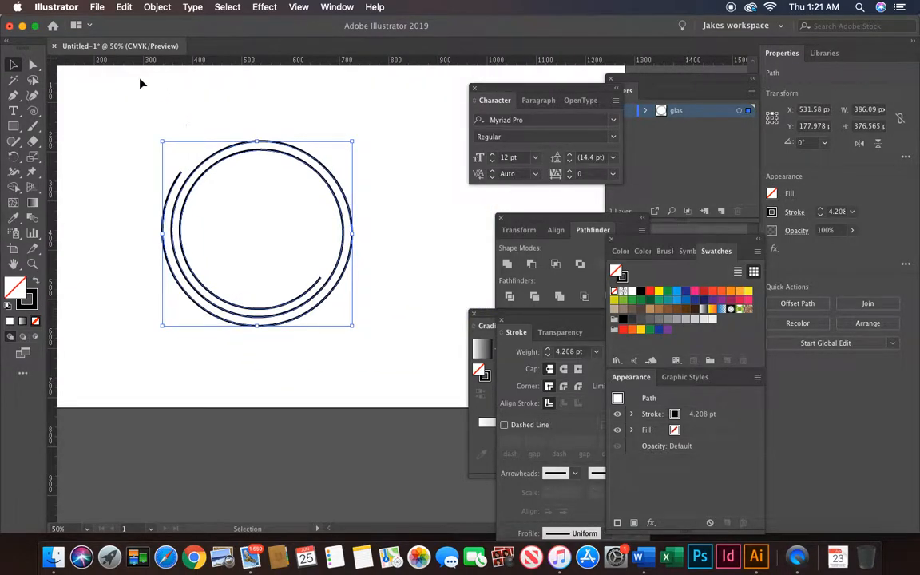
left_click(32, 65)
left_click(182, 173)
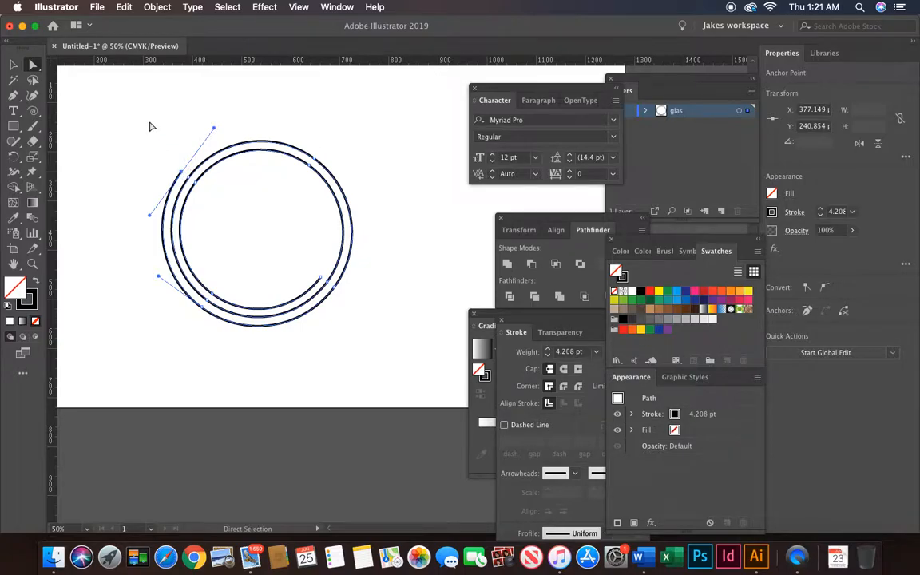
key("Delete")
left_click(204, 312)
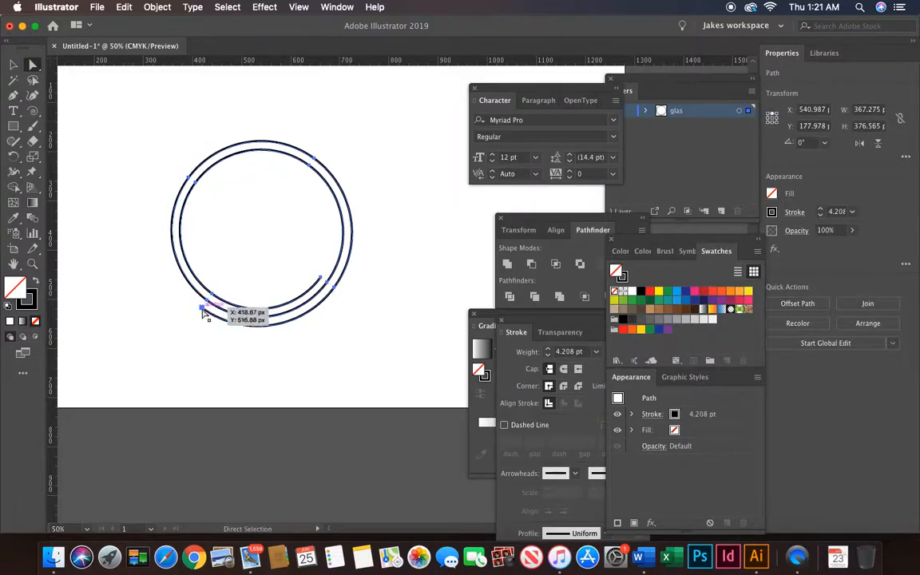
key("Delete")
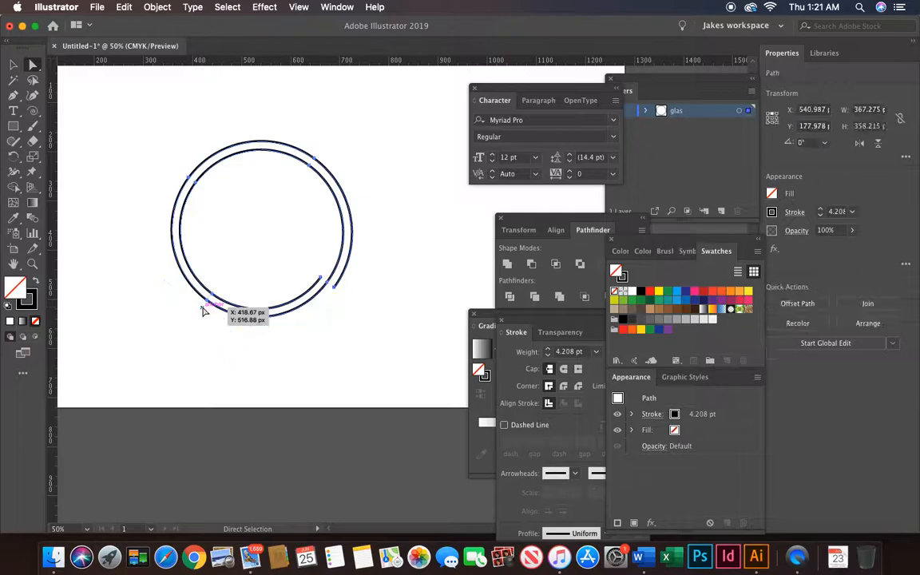
left_click(336, 292)
key("Delete")
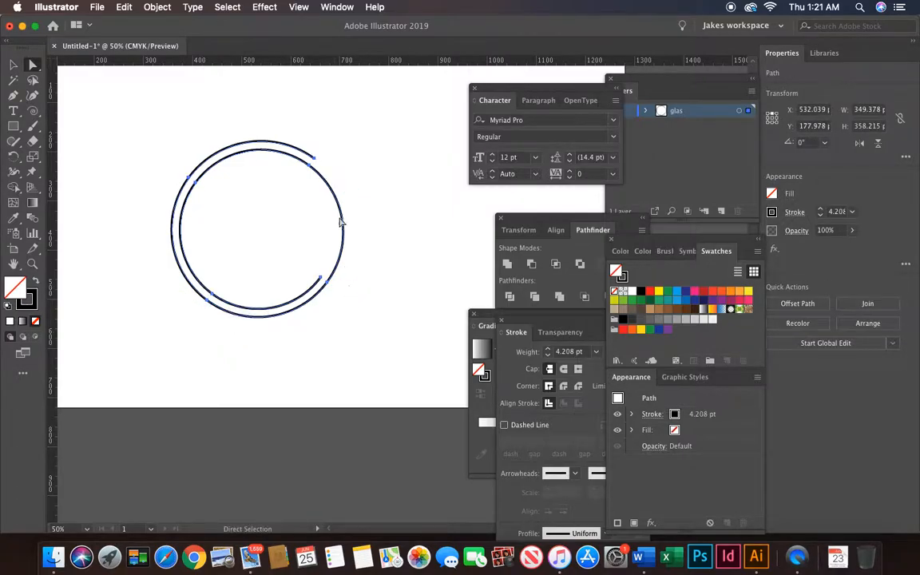
left_click(315, 158)
key("Delete")
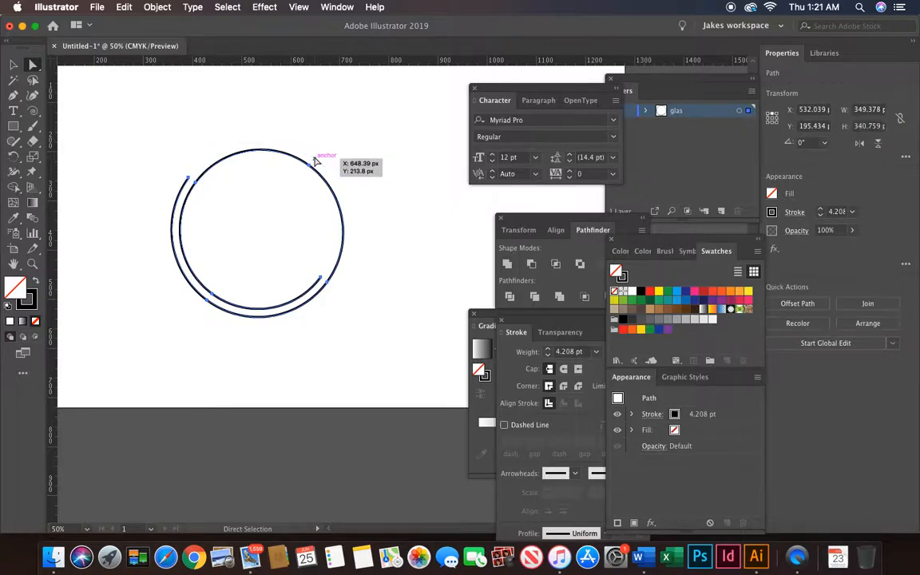
left_click(189, 180)
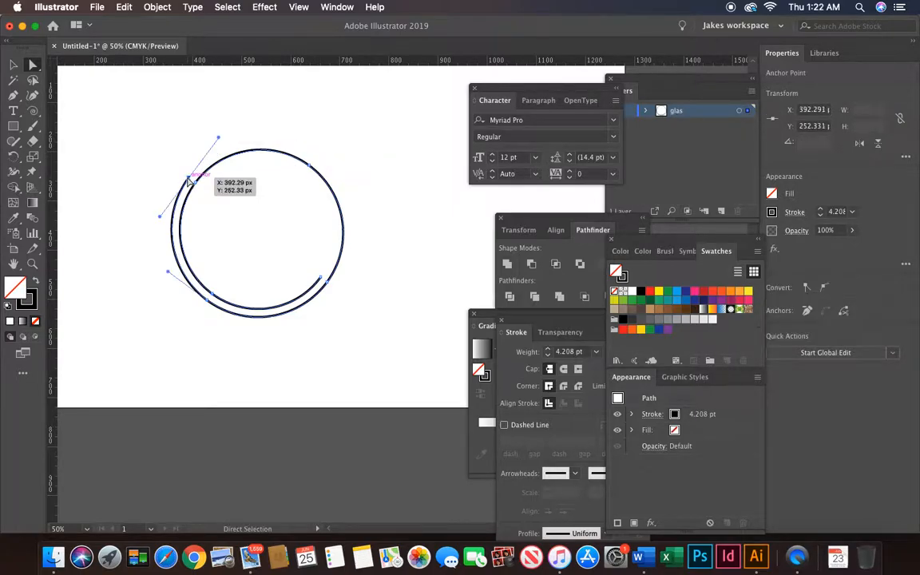
key("Delete")
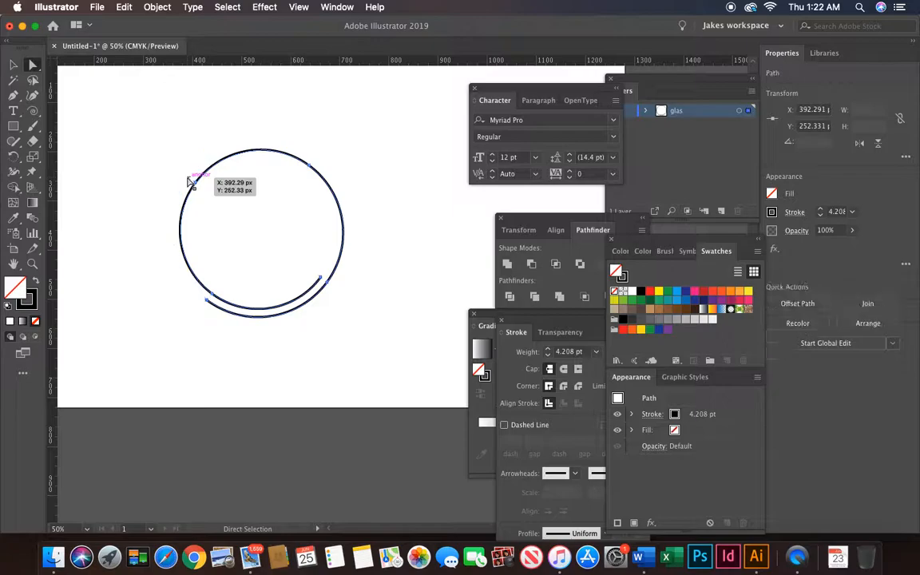
left_click(207, 303)
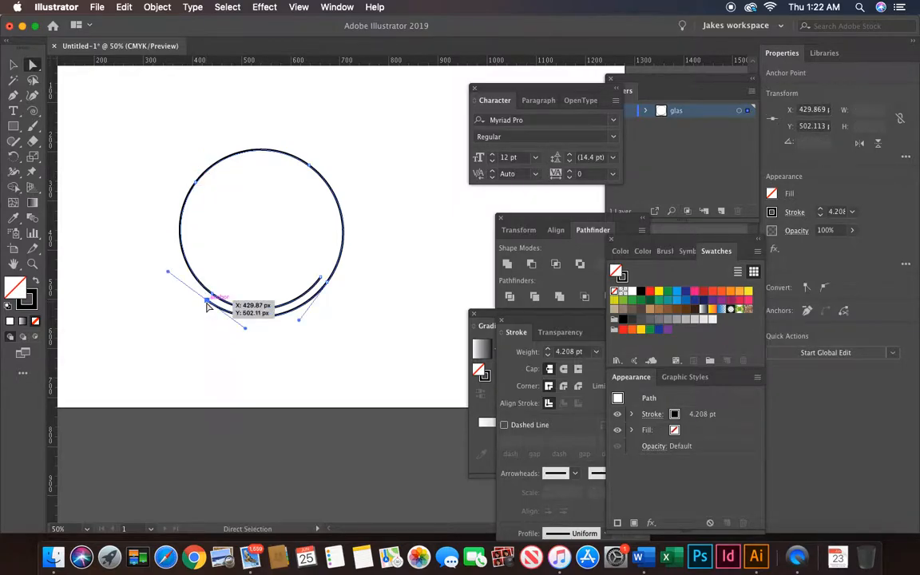
key("Delete")
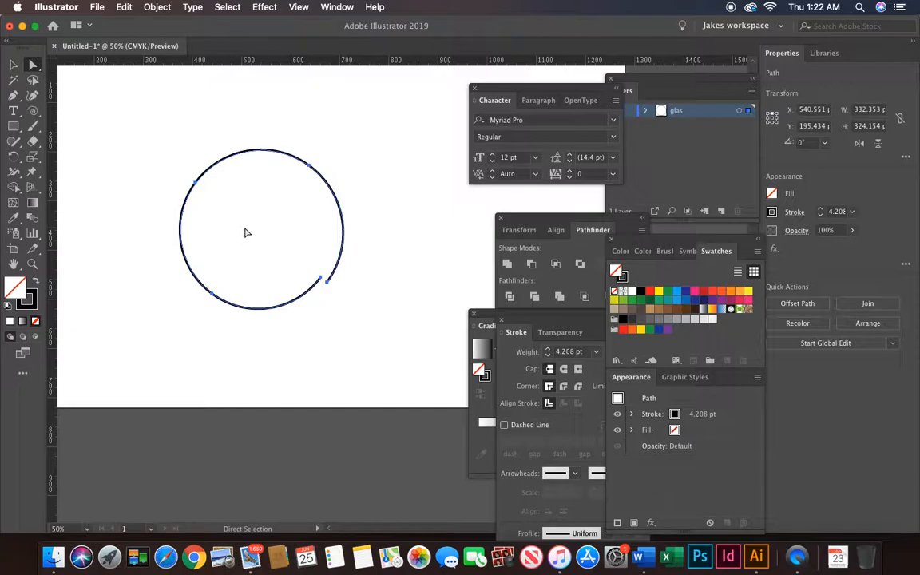
Step: Scale the open ring up proportionally to about 403 px wide
left_click(14, 64)
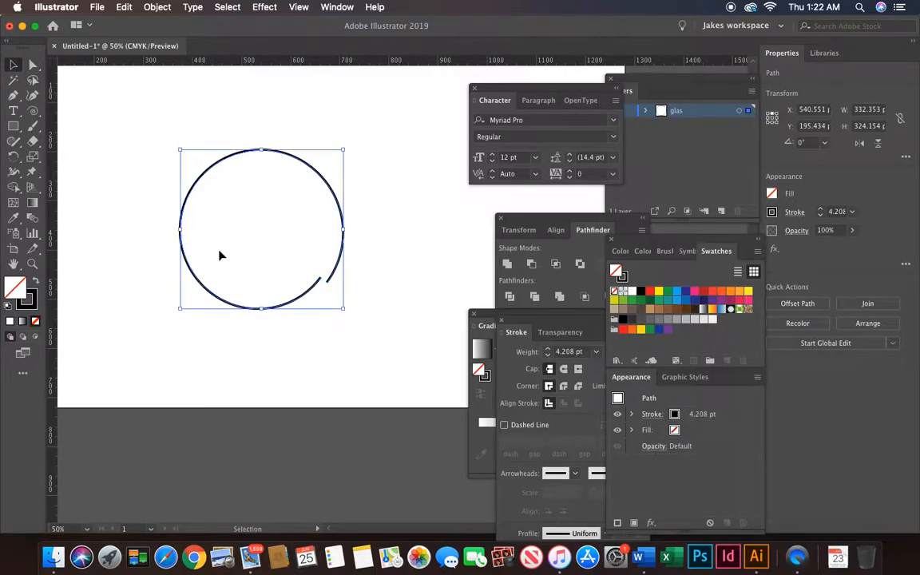
key("super+minus")
scroll(192, 226, "right", 4)
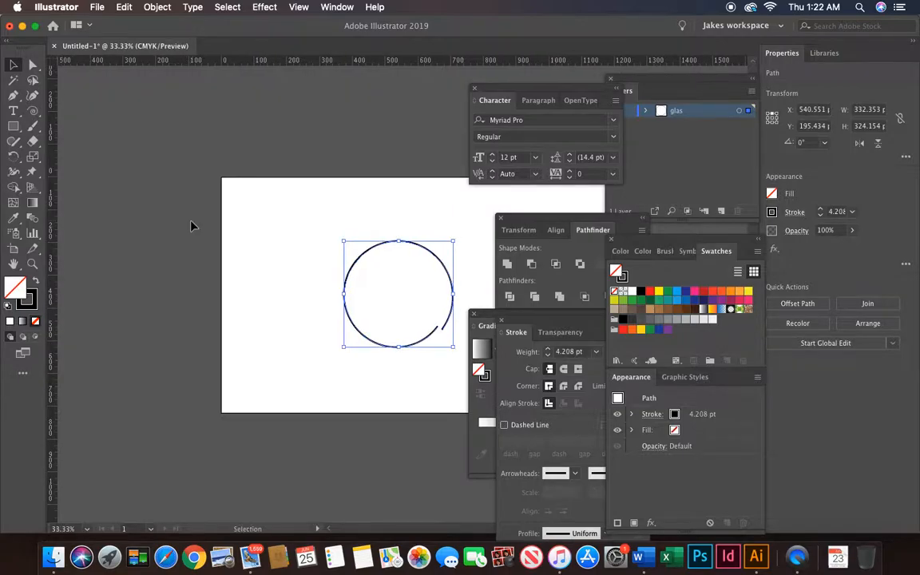
scroll(191, 226, "down", 3)
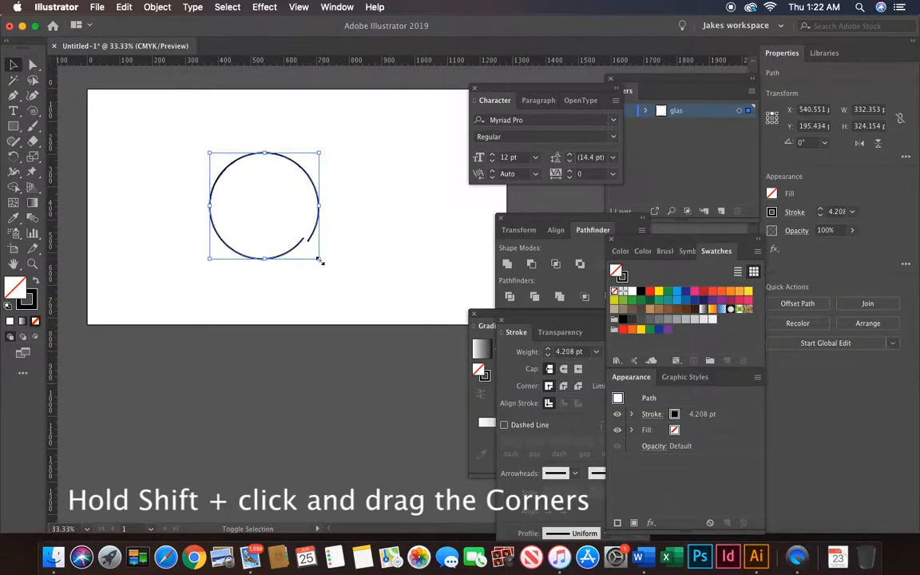
left_click_drag(320, 262, 344, 286)
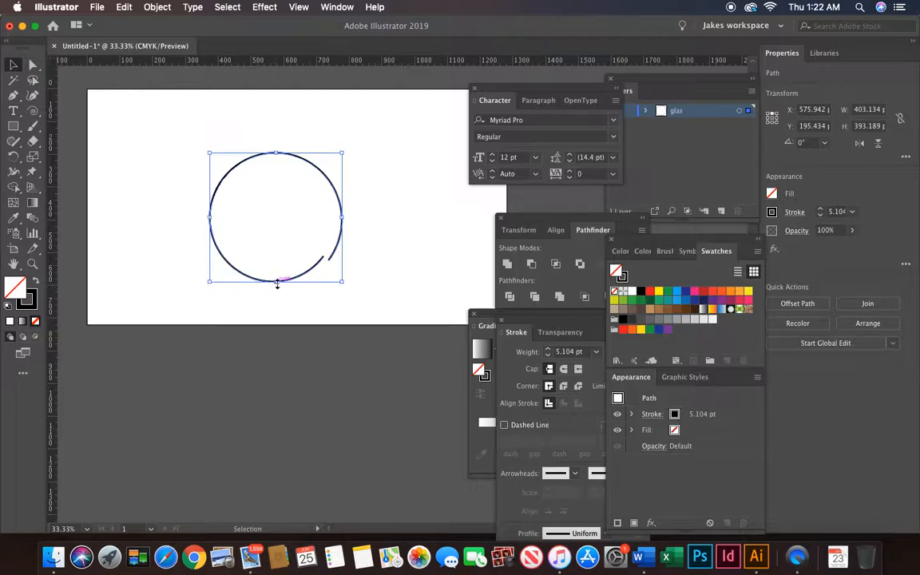
Step: Flatten the ring into a thin rim ellipse about 403 by 35 px and shift it slightly to the right
left_click_drag(277, 283, 275, 169)
left_click(283, 206)
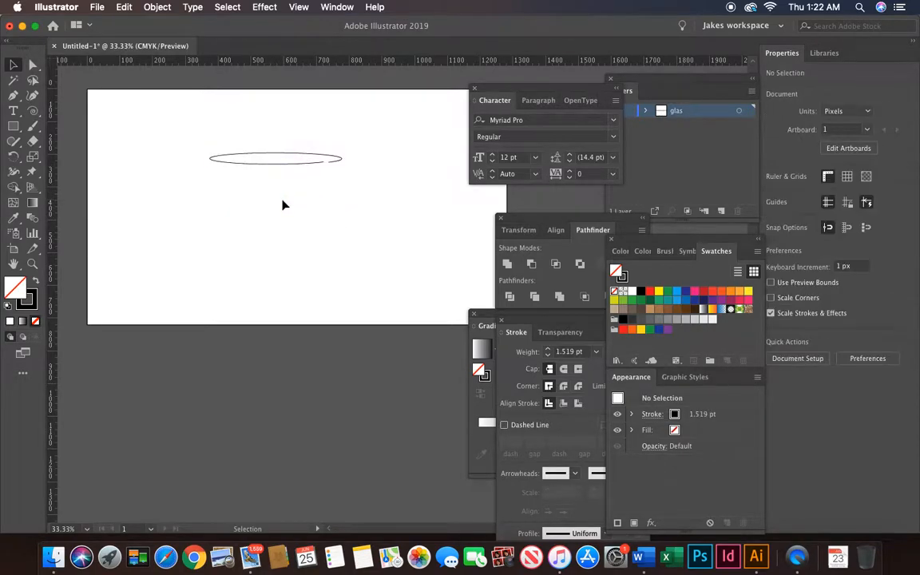
left_click(339, 162)
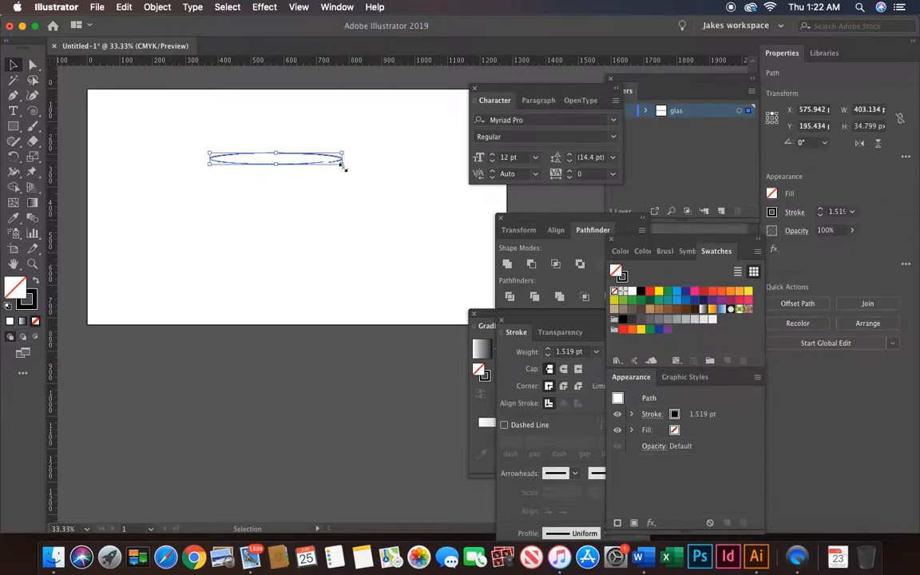
left_click_drag(346, 167, 372, 194)
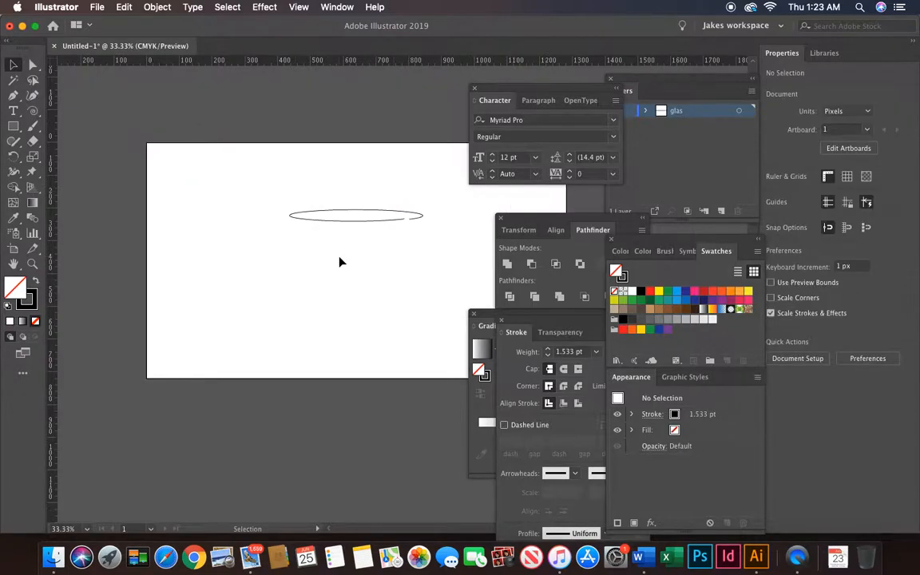
Step: Draw the glass's left outline with the Pen tool from the ellipse's left end: slanted bowl, stem and curved foot, about 177 by 449 px
left_click(16, 96)
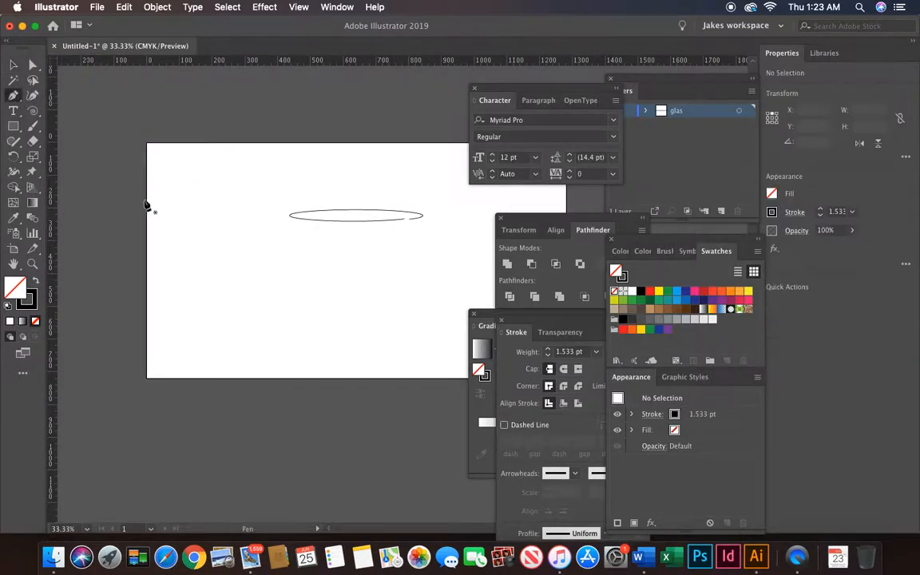
key("super+equal")
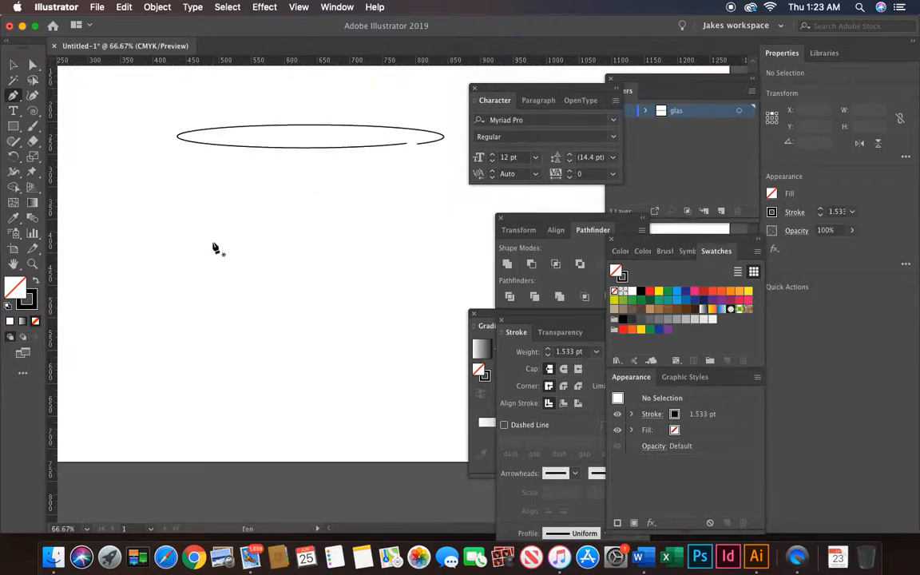
left_click(177, 138)
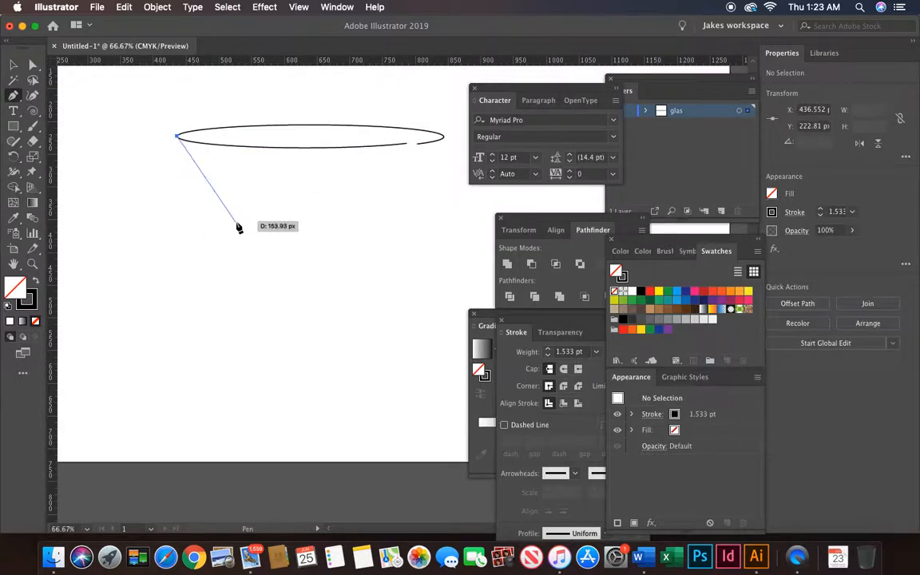
left_click(292, 235)
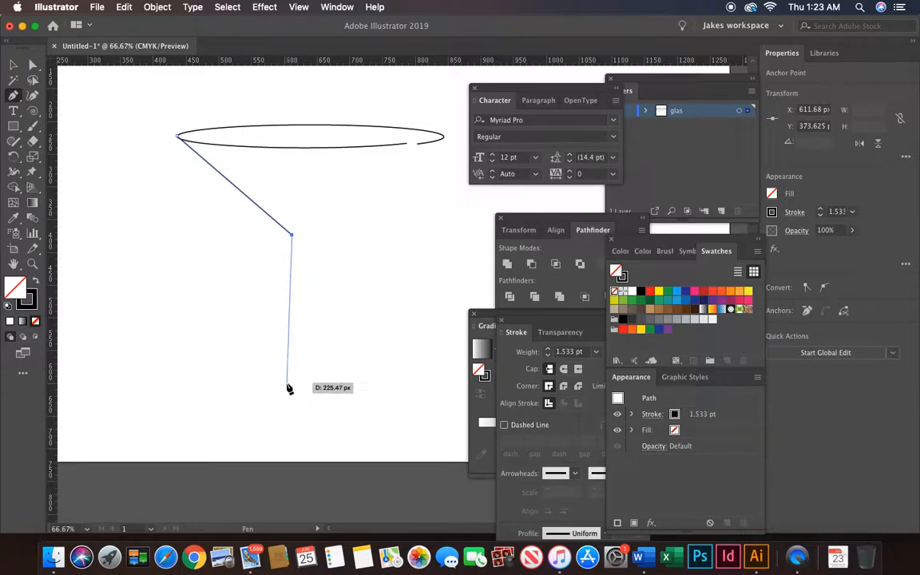
left_click_drag(286, 382, 277, 391)
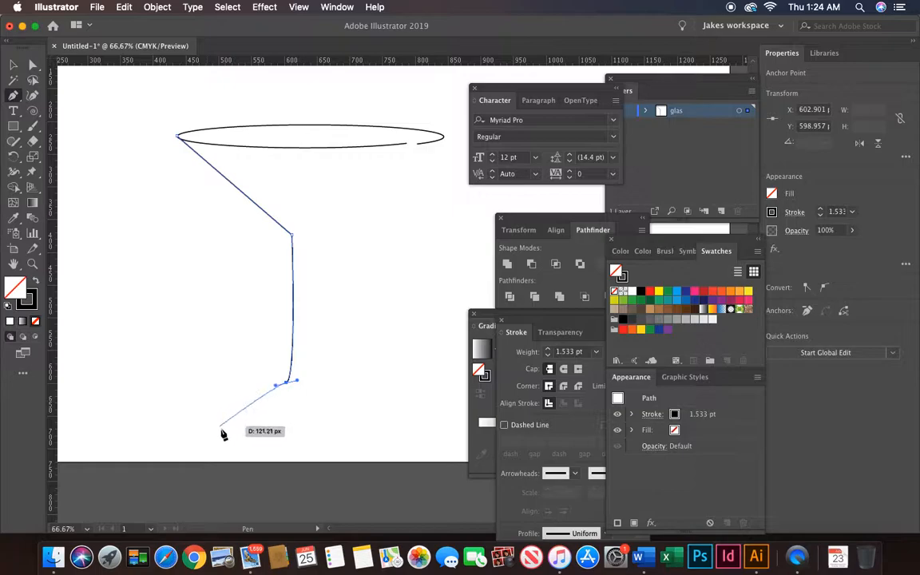
left_click_drag(225, 450, 273, 434)
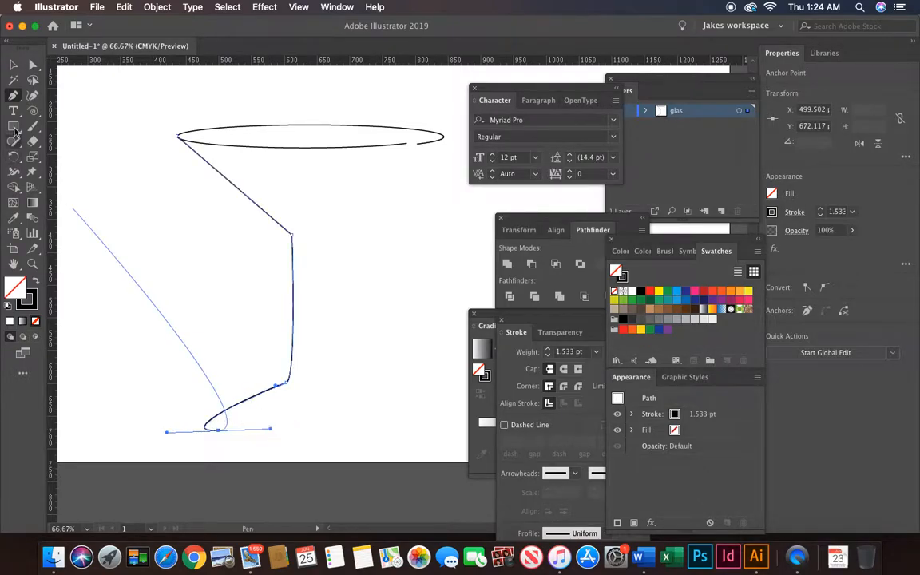
left_click(15, 66)
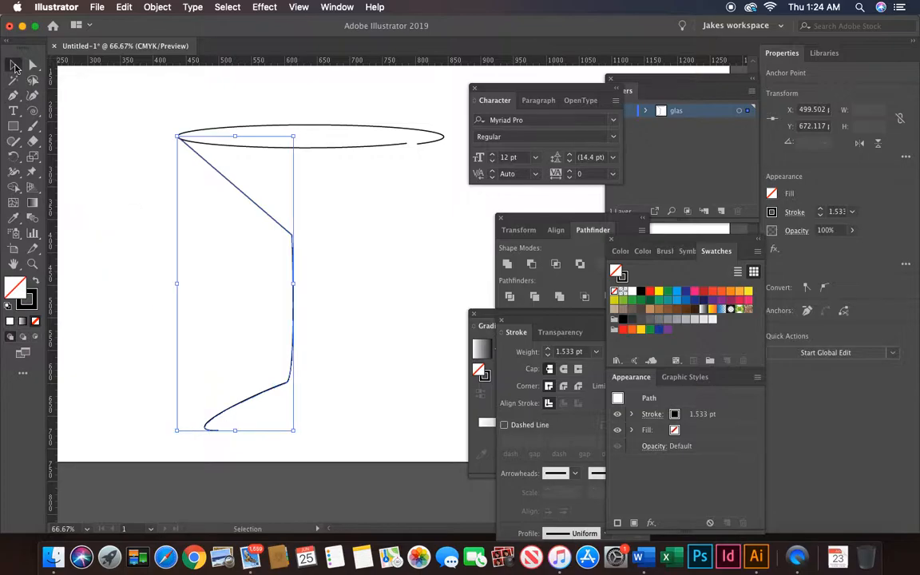
left_click(76, 138)
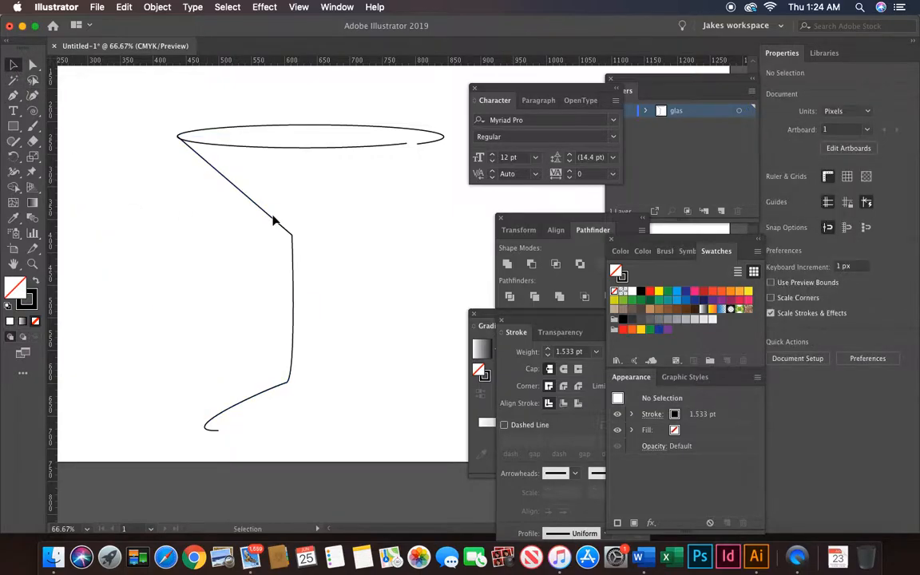
Step: Duplicate the left glass outline and reflect the copy across the vertical axis
left_click(275, 221)
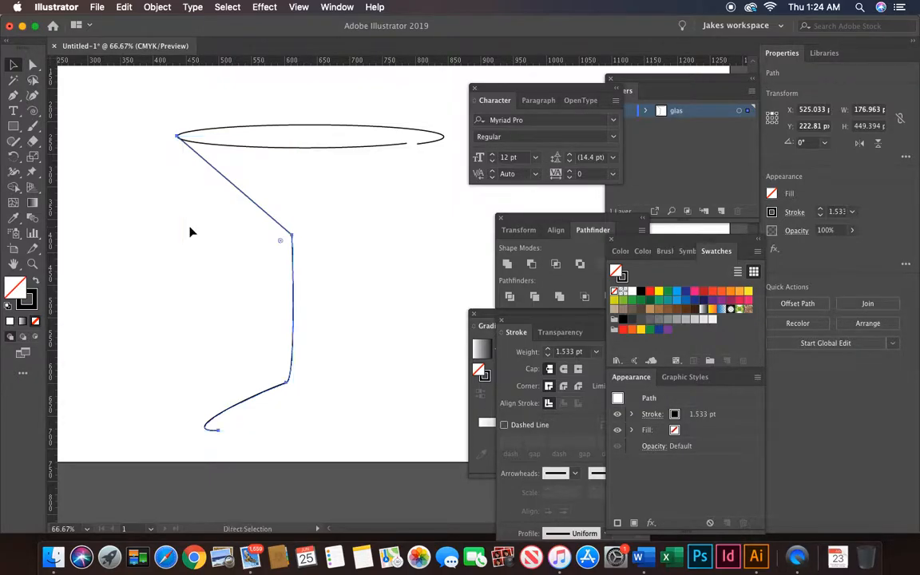
key("super+v")
scroll(345, 292, "right", 3)
scroll(345, 293, "down", 1)
right_click(346, 292)
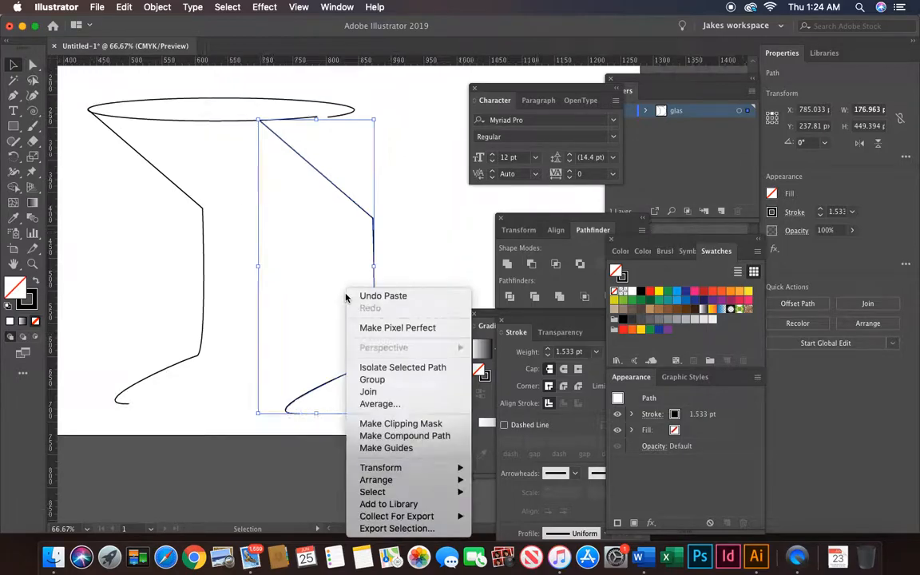
mouse_move(409, 475)
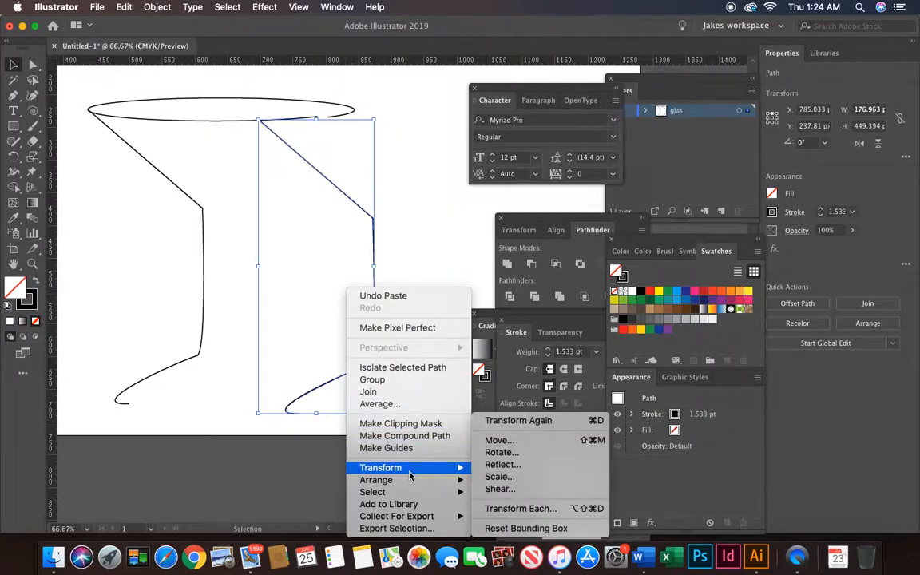
left_click(510, 472)
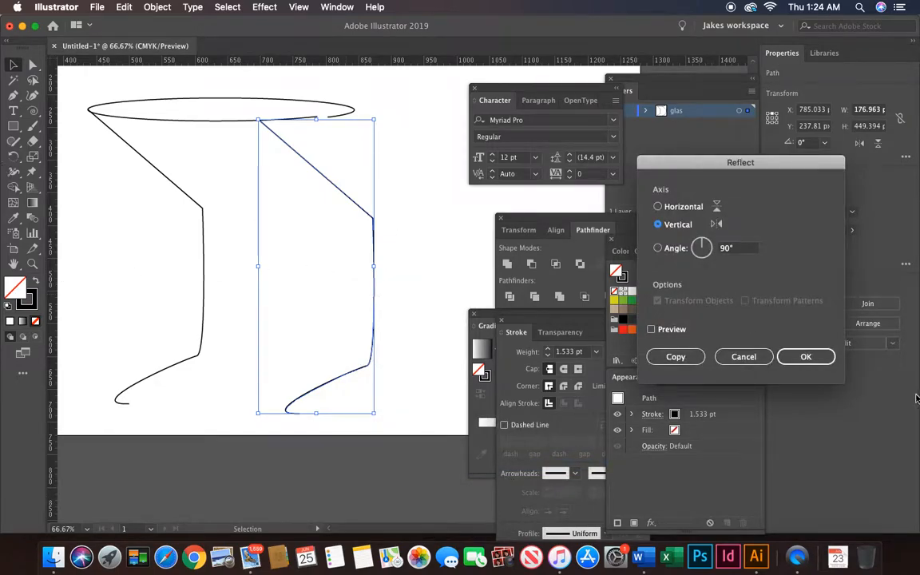
left_click(815, 358)
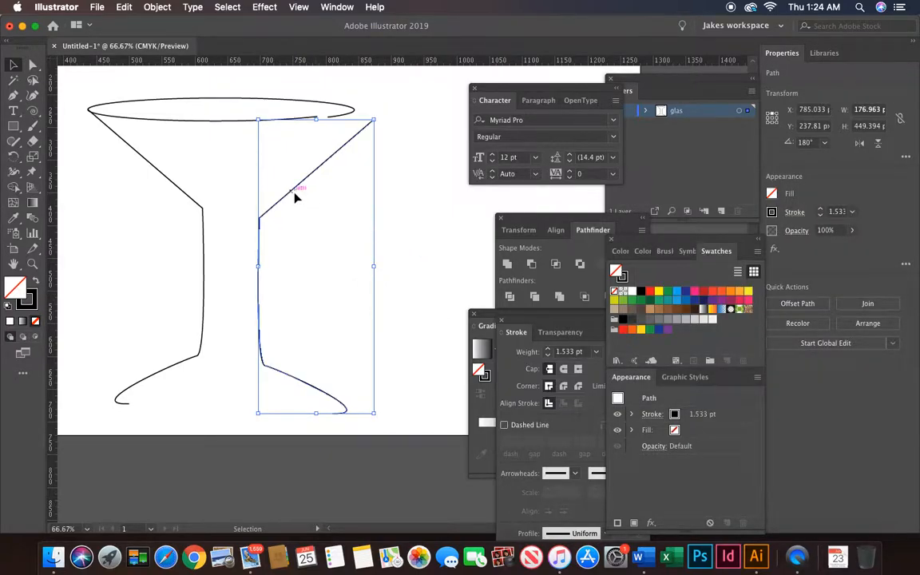
Step: Move the mirrored outline so its upper end meets the ellipse's right end, level with the left outline
left_click_drag(293, 192, 269, 188)
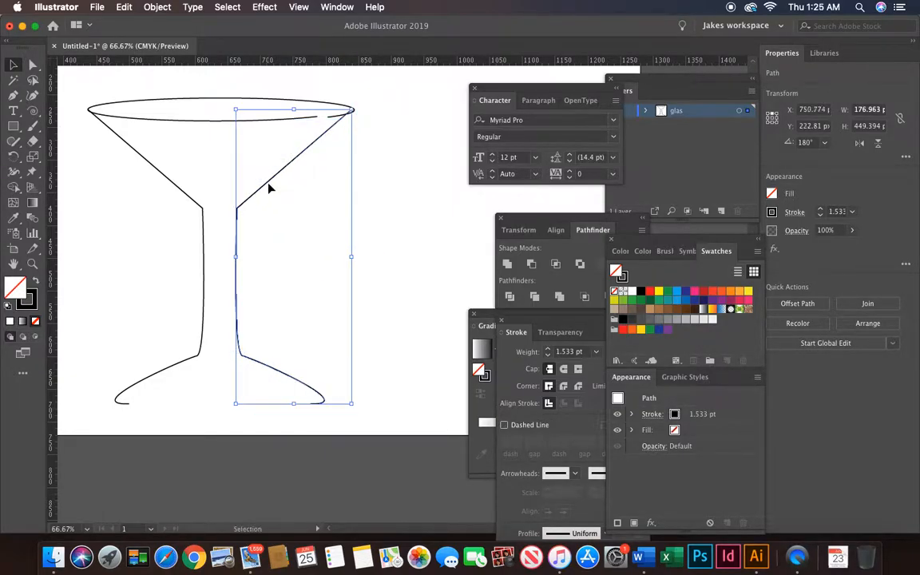
left_click(412, 249)
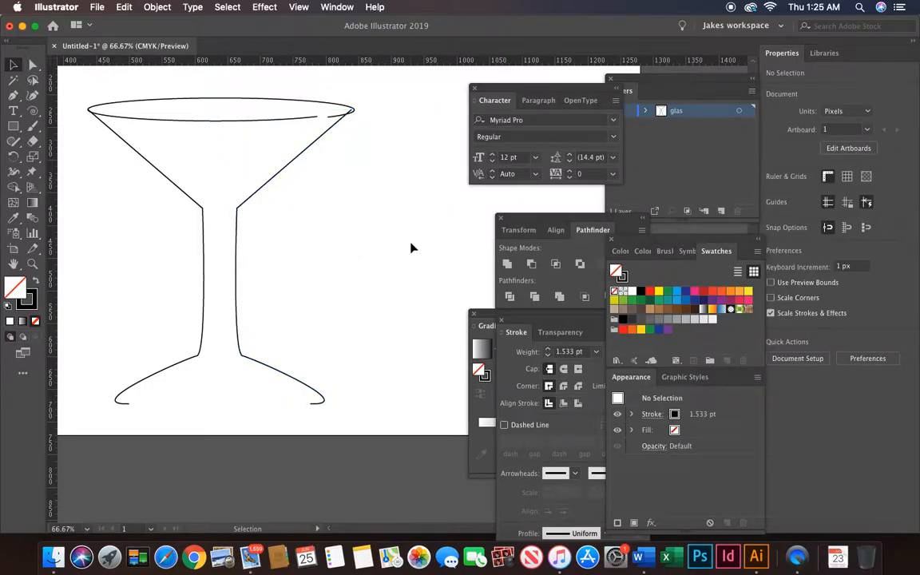
key("super+equal")
key("super+equal")
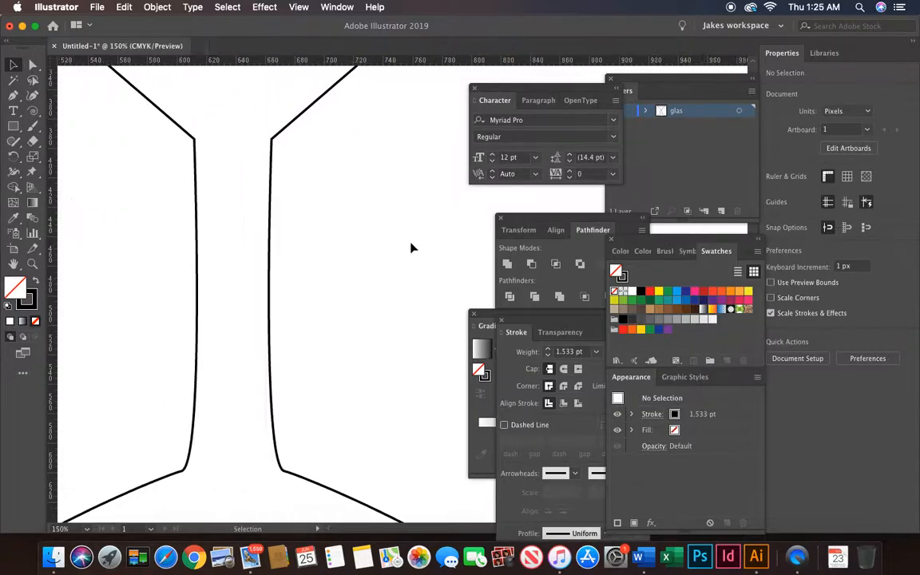
Step: Place a horizontal guide through the corners where the bowl meets the stem, at about Y 373 px
scroll(412, 249, "left", 2)
scroll(412, 249, "down", 1)
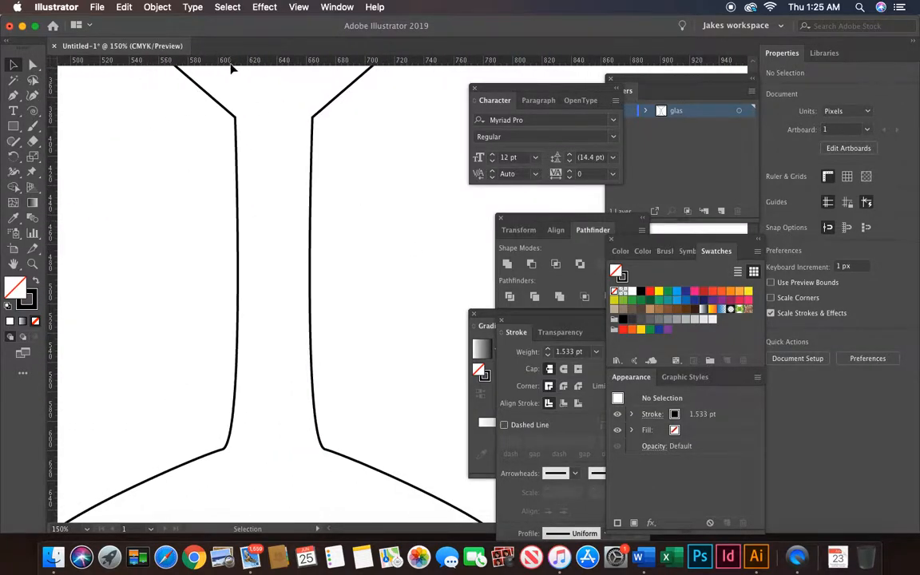
left_click_drag(232, 68, 239, 118)
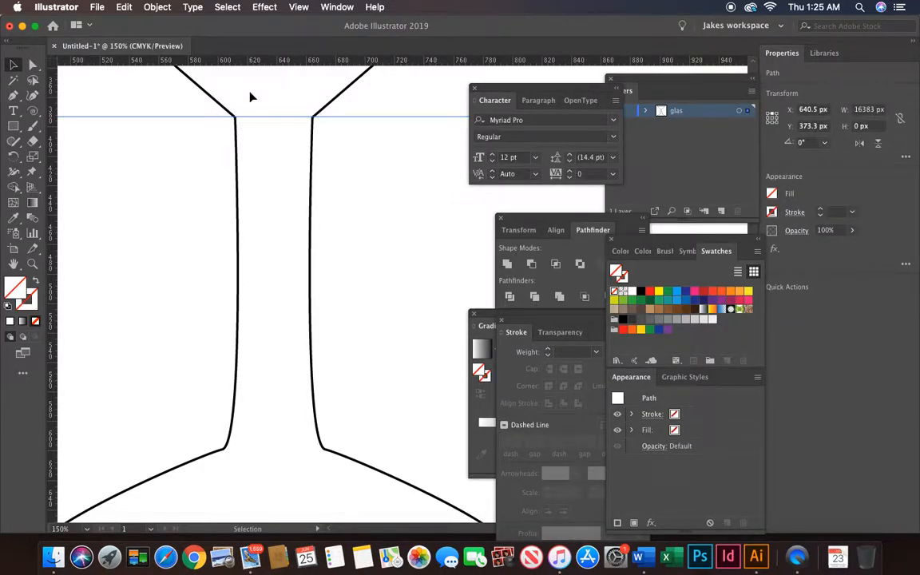
scroll(250, 97, "down", 1)
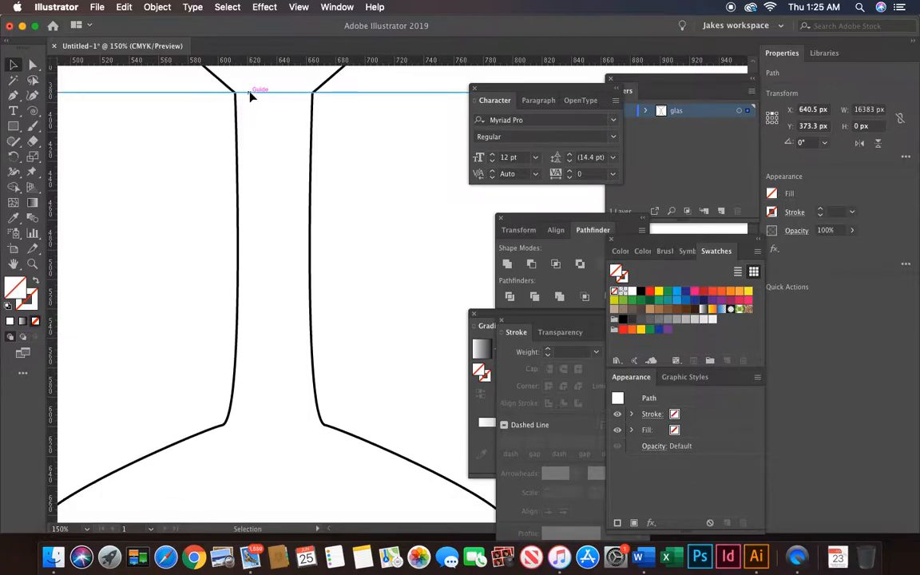
key("super+minus")
key("super+minus")
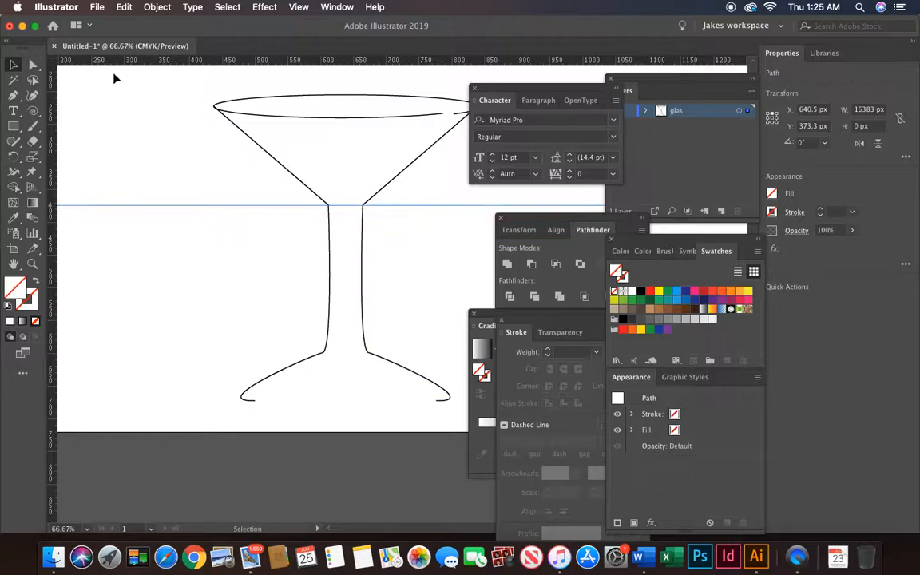
Step: Narrow the top of the stem by moving its right and left corner anchors inward along the horizontal guide, the left one to about X 619 px
left_click(31, 65)
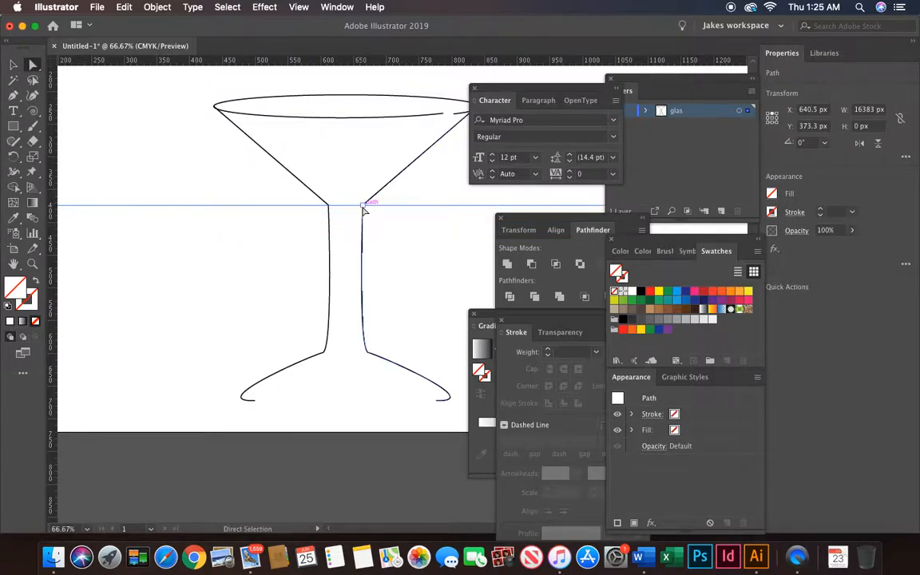
left_click_drag(363, 208, 364, 207)
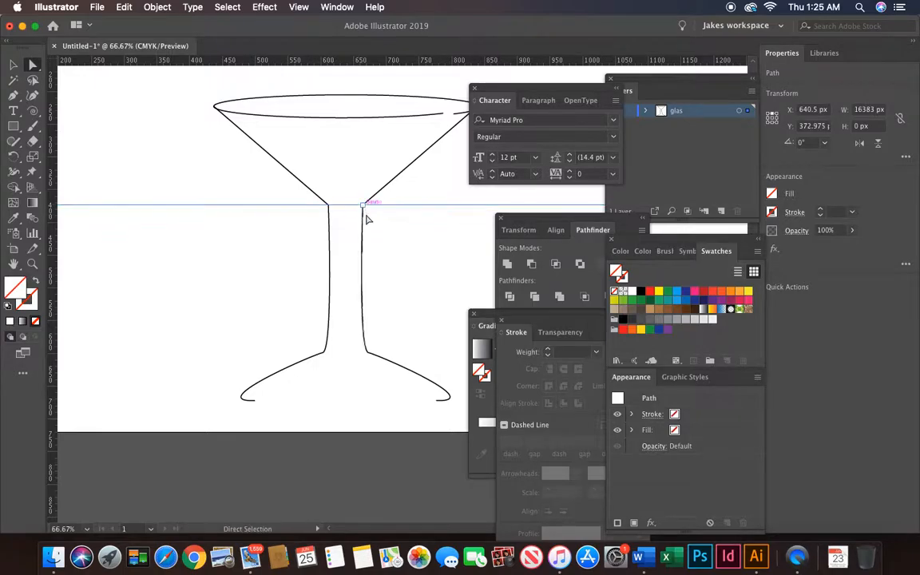
left_click(365, 209)
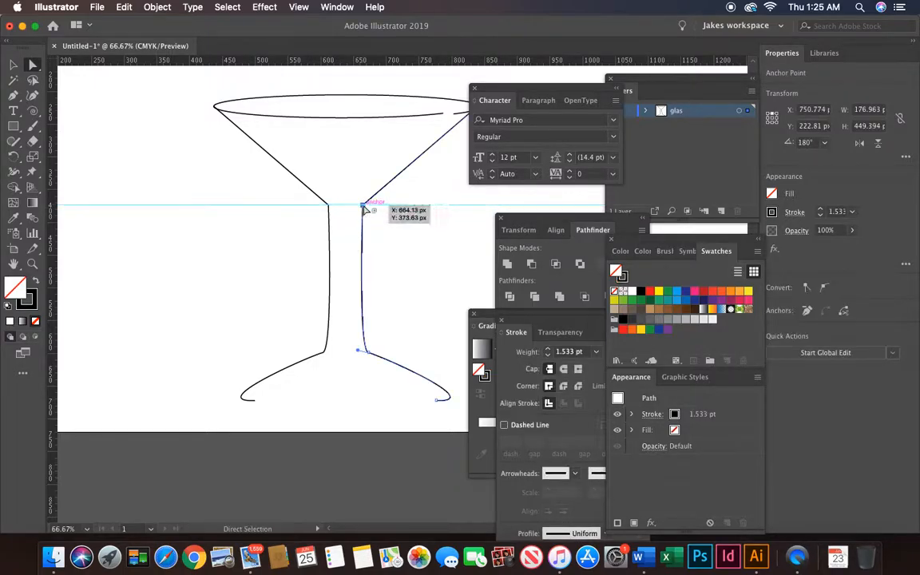
left_click_drag(364, 207, 335, 209)
left_click(329, 206)
left_click(330, 213)
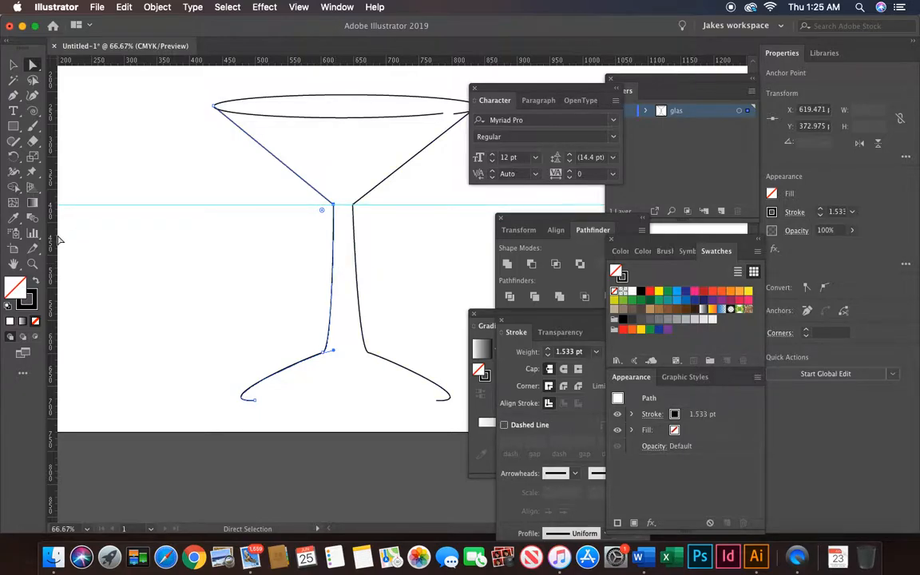
Step: Add a vertical guide at the stem's upper-left corner, about X 618 px, and move the left stem-to-foot anchor onto it
left_click_drag(51, 242, 334, 261)
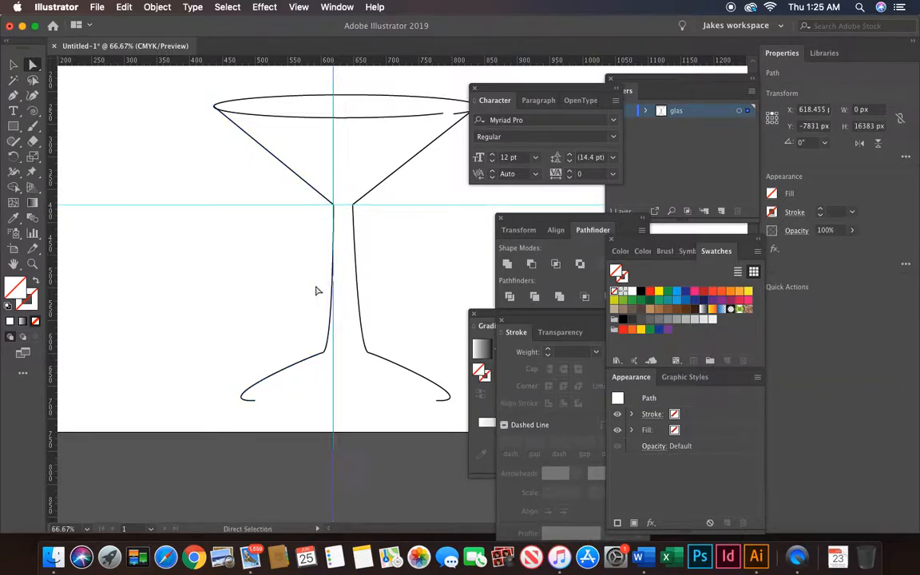
key("super+equal")
key("super+equal")
key("super+equal")
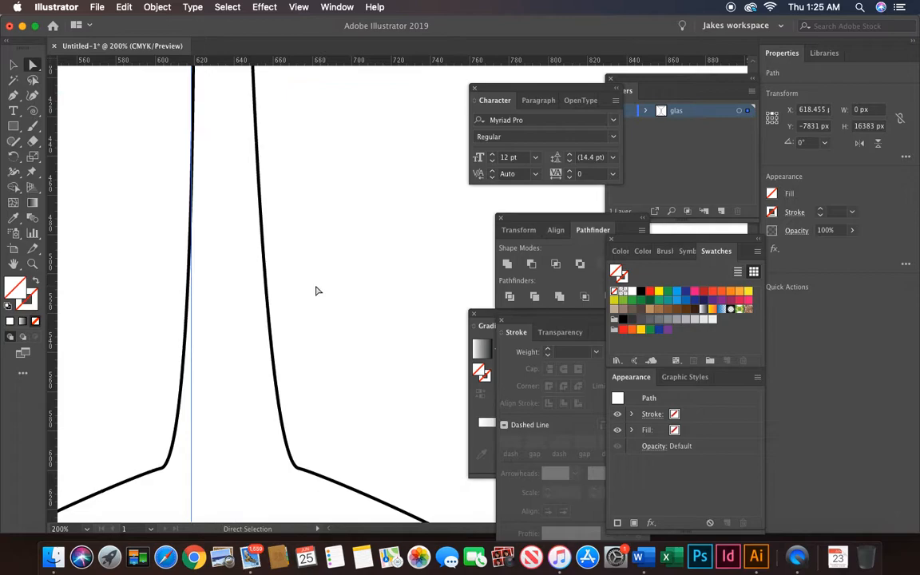
scroll(318, 291, "down", 1)
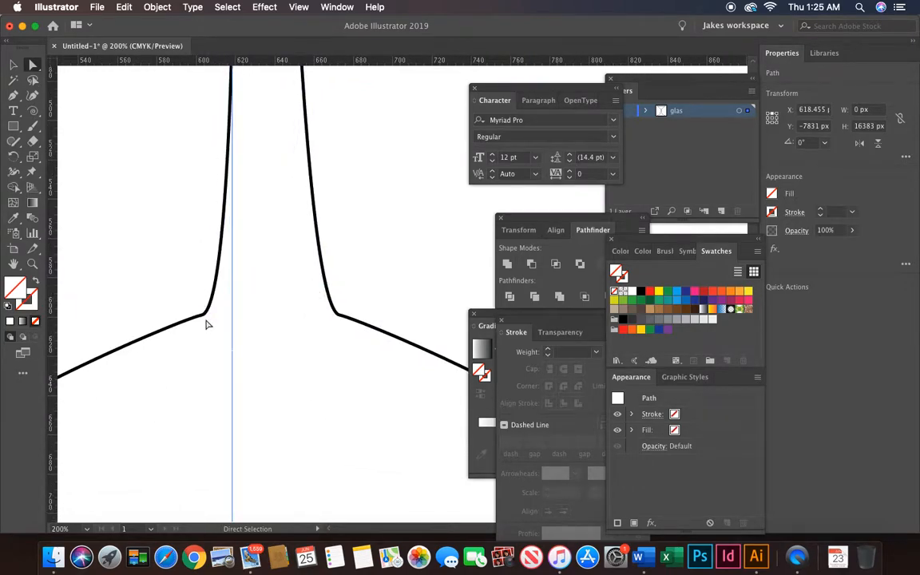
left_click_drag(204, 320, 232, 319)
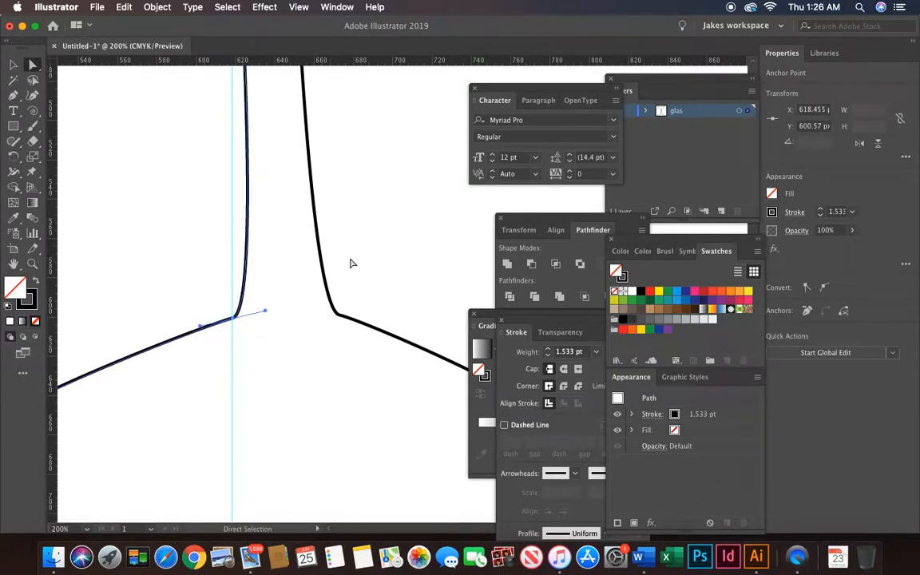
scroll(350, 263, "up", 10)
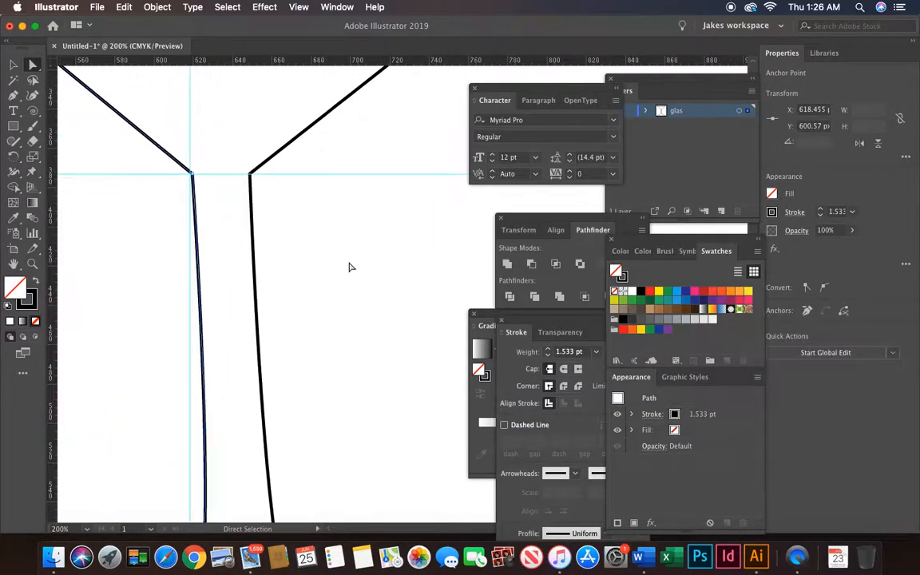
scroll(349, 267, "down", 2)
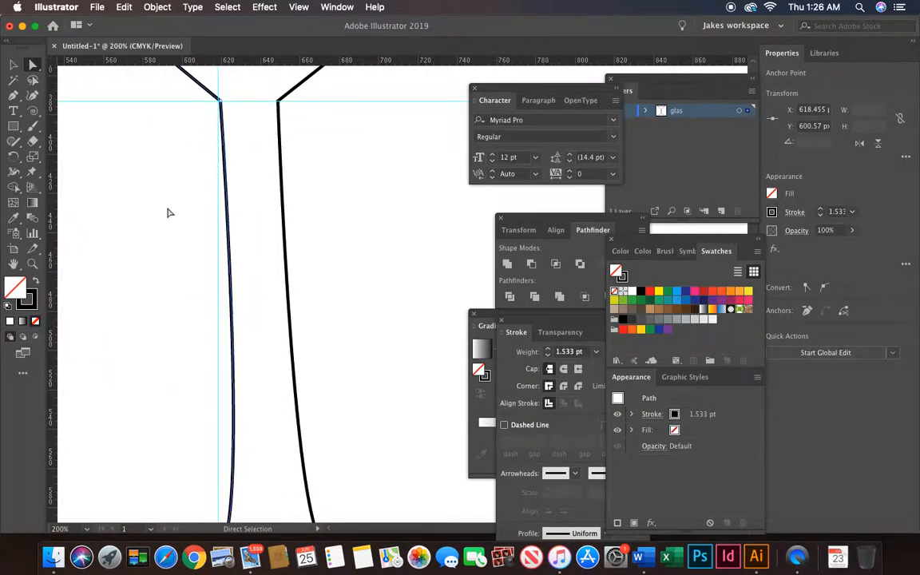
left_click_drag(268, 190, 278, 190)
scroll(322, 233, "down", 10)
scroll(322, 232, "down", 10)
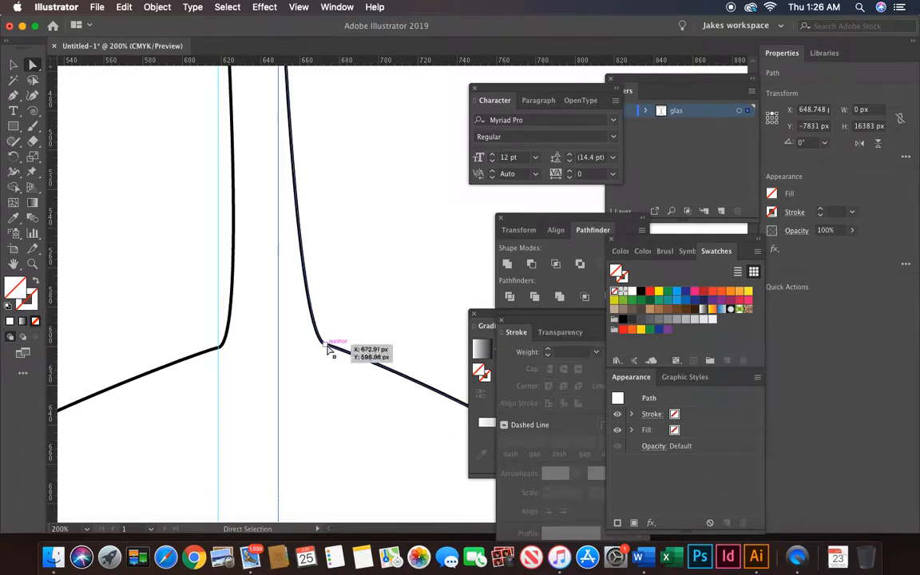
key("super+z")
key("super+z")
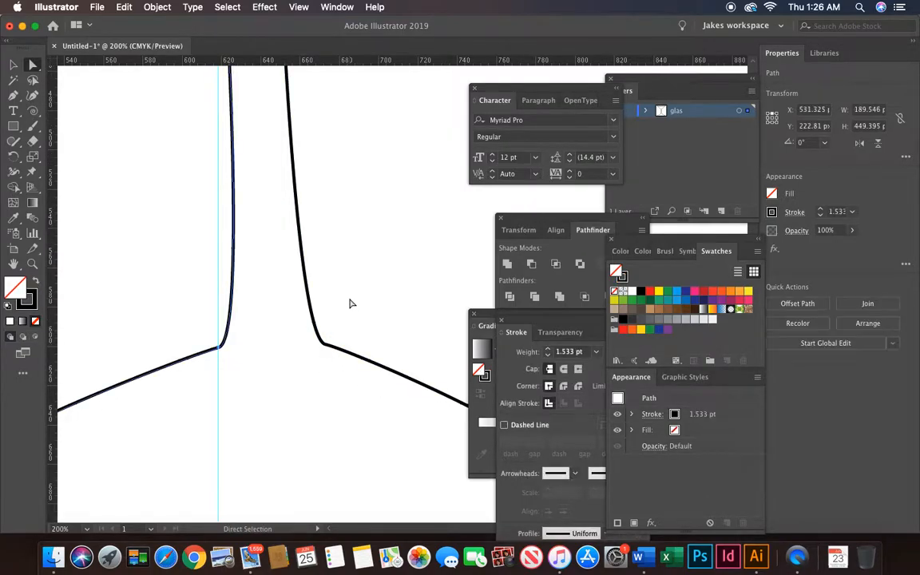
Step: Move the right outline's stem-to-foot anchor inward to about X 662 px, Y 598 px, and deselect the path
key("super+minus")
key("super+minus")
key("super+minus")
key("super+minus")
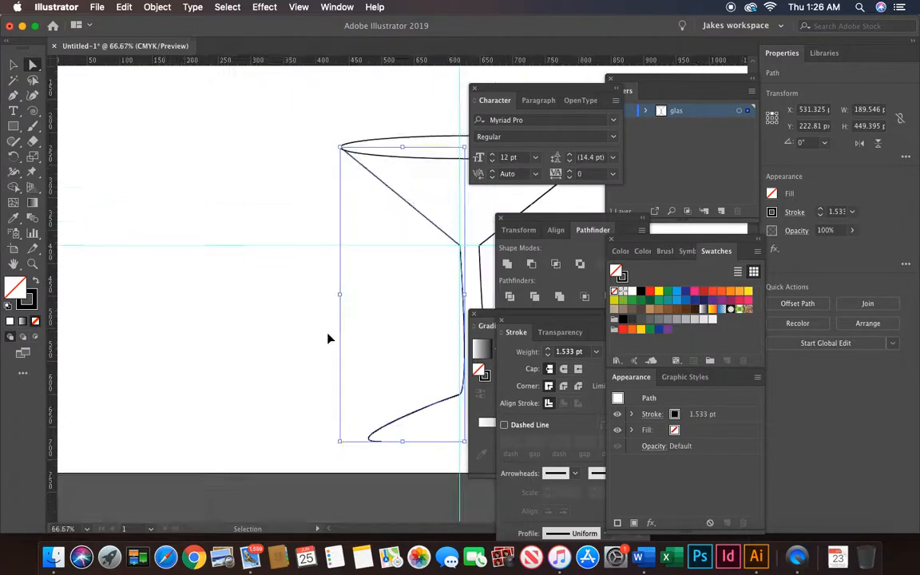
scroll(328, 338, "right", 5)
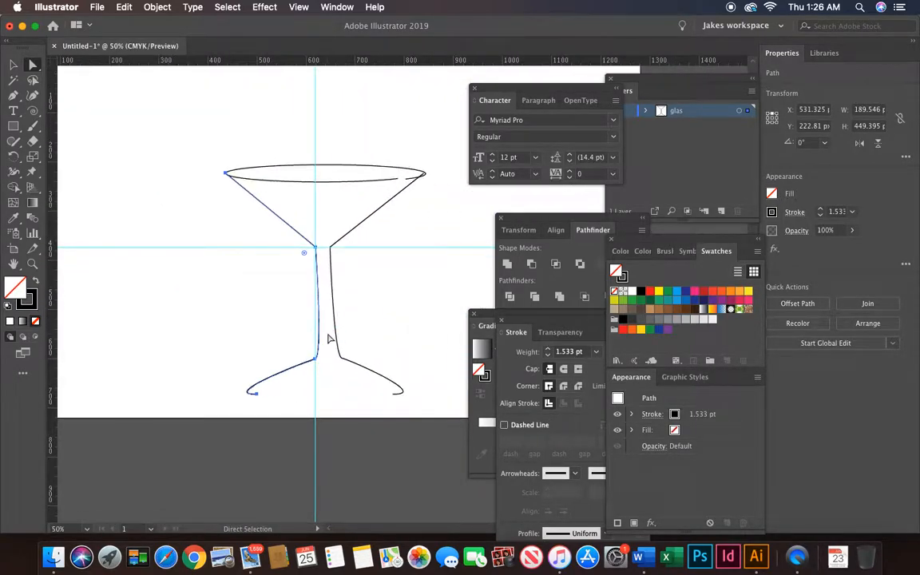
left_click_drag(342, 363, 337, 360)
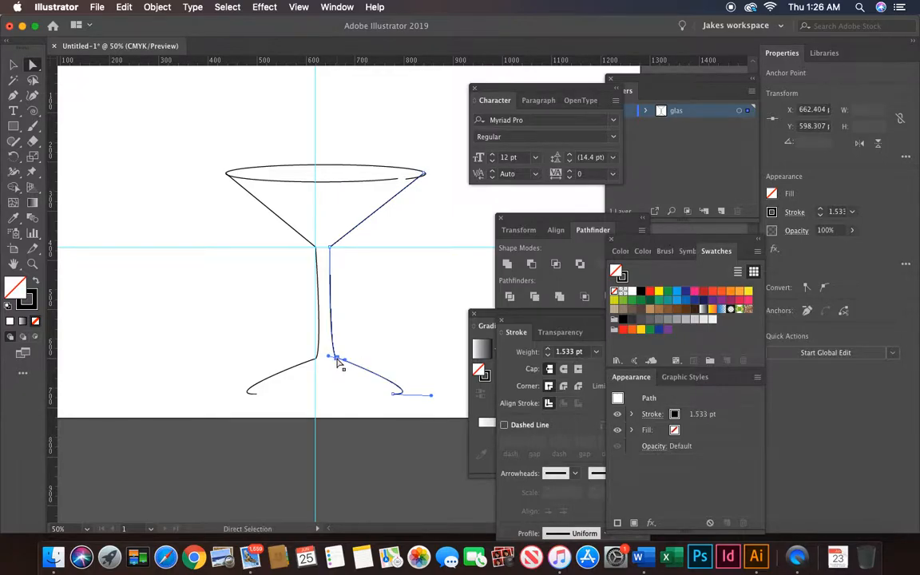
left_click(375, 342)
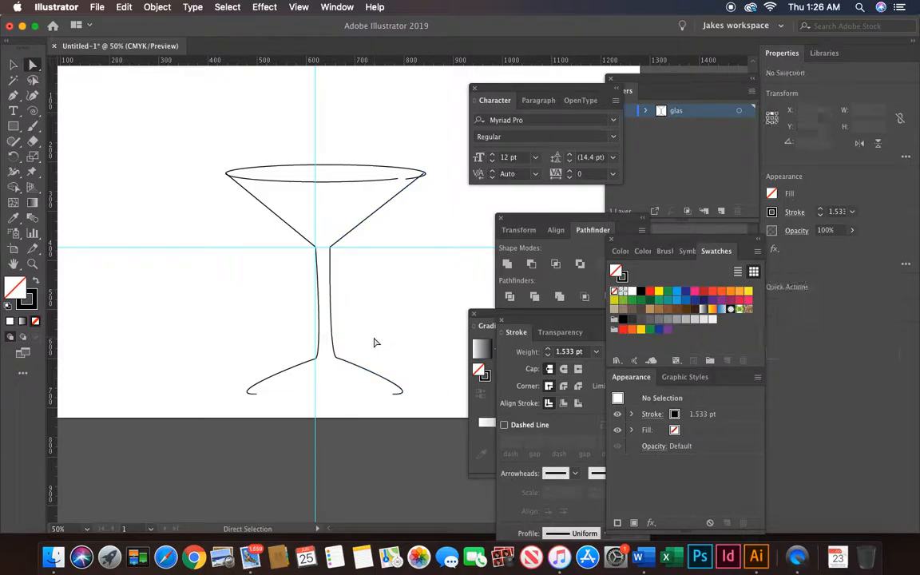
Step: Connect the two open ends of the foot with a straight base line using the Pen tool
left_click(13, 96)
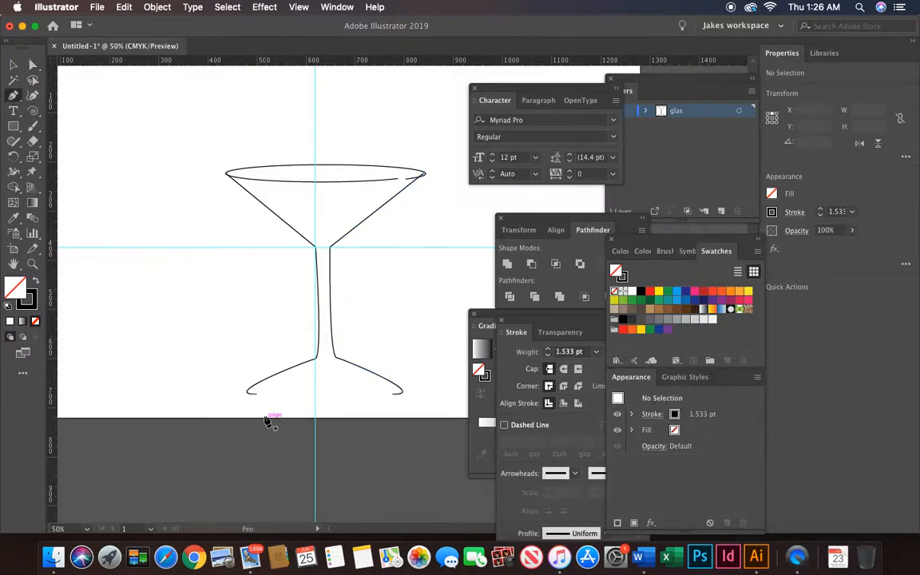
left_click_drag(259, 396, 396, 400)
left_click(396, 400)
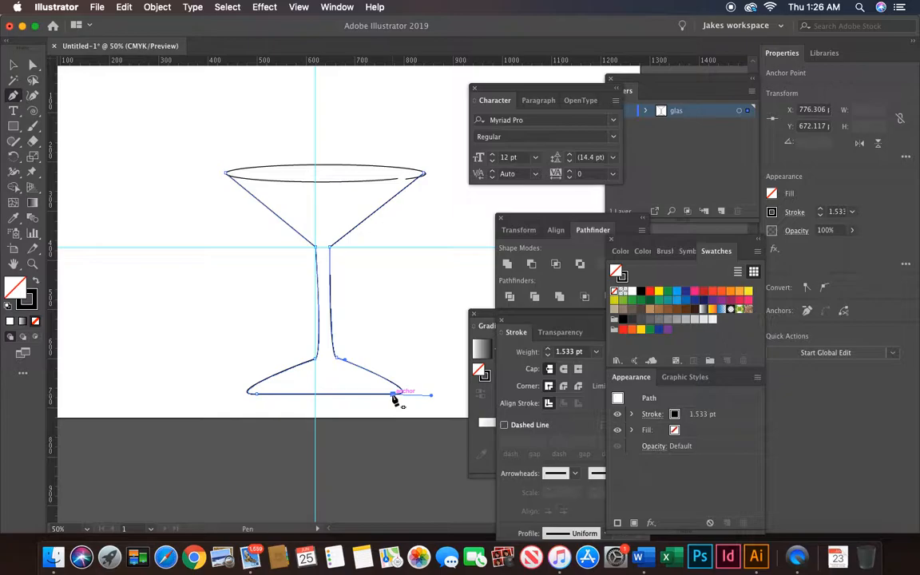
Step: Narrow the foot by moving its base anchors inward, the right one to about X 721 px and the left one to about X 559 px
left_click(32, 66)
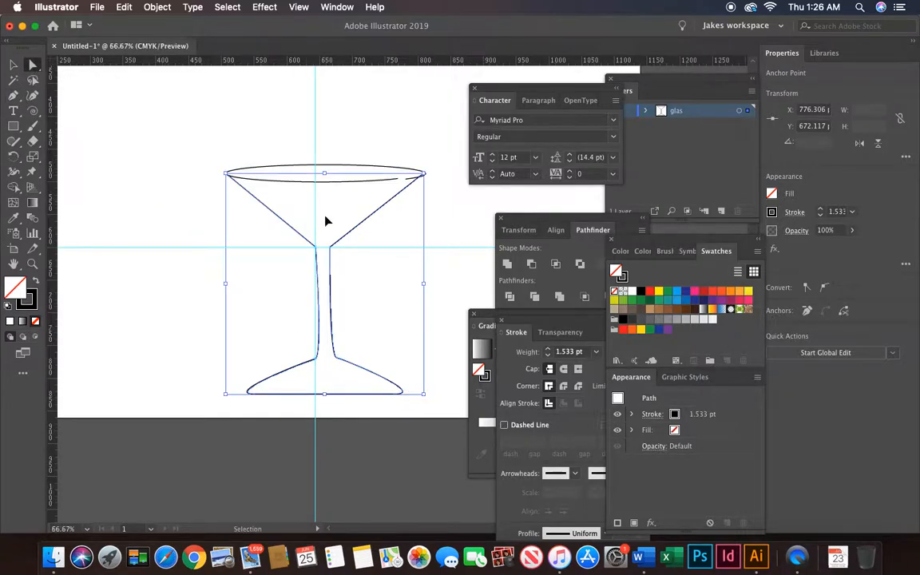
key("super+plus")
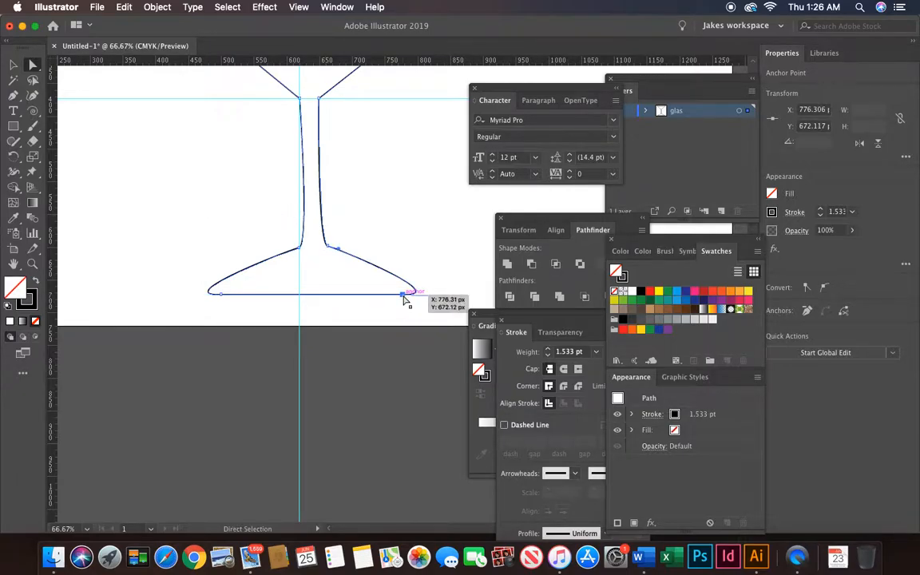
left_click_drag(403, 294, 368, 296)
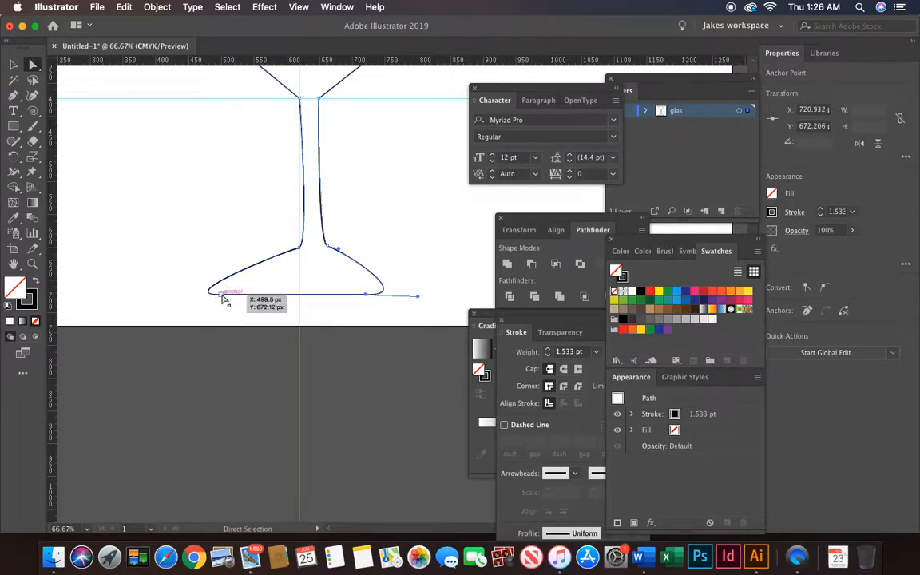
left_click_drag(222, 296, 260, 295)
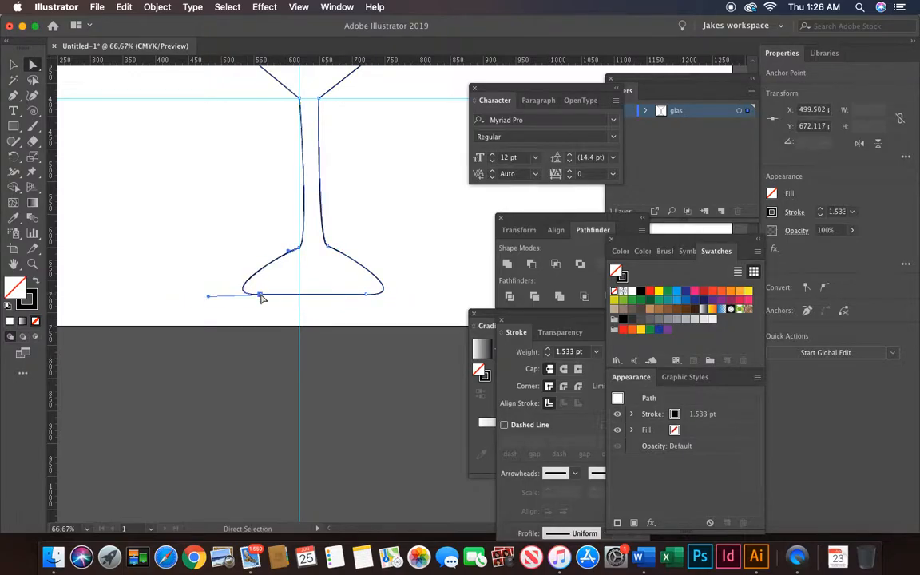
scroll(334, 310, "up", 5)
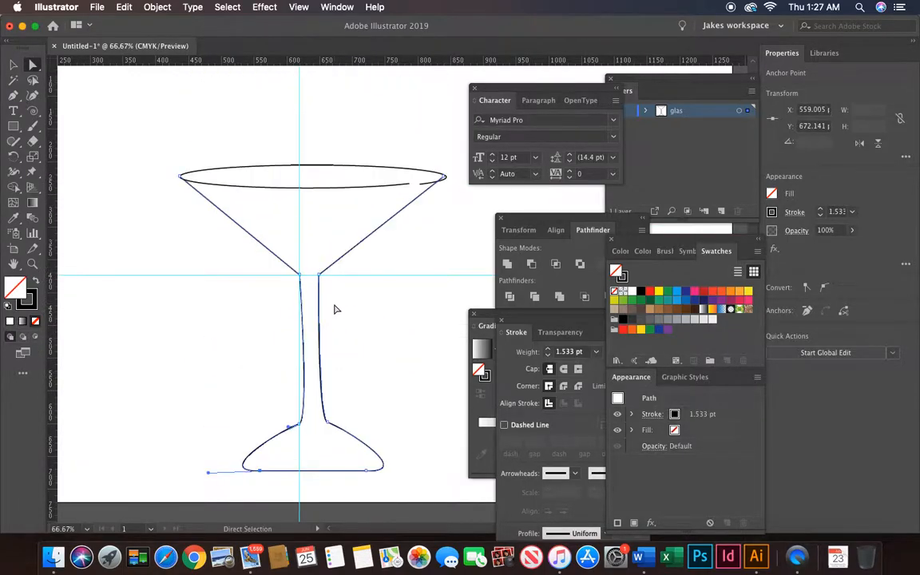
scroll(335, 309, "down", 4)
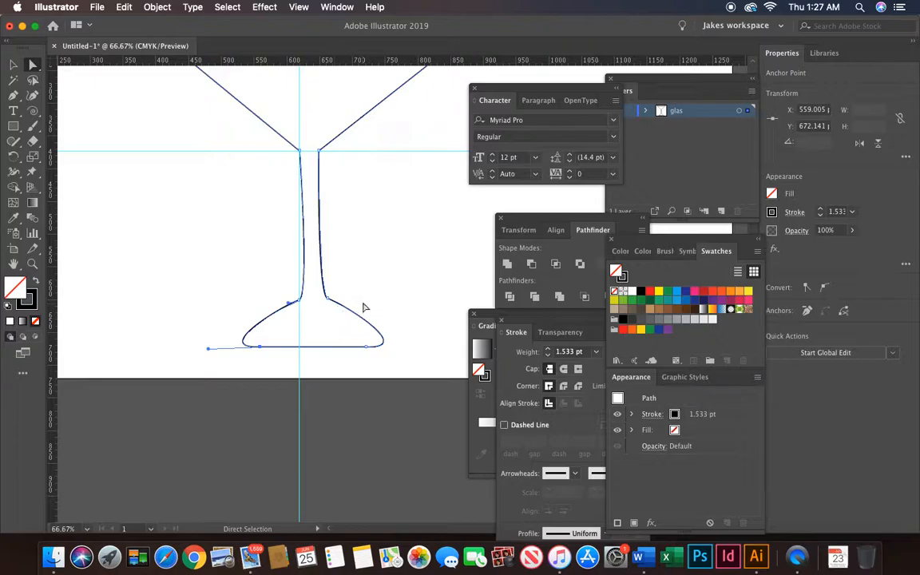
scroll(380, 298, "up", 1)
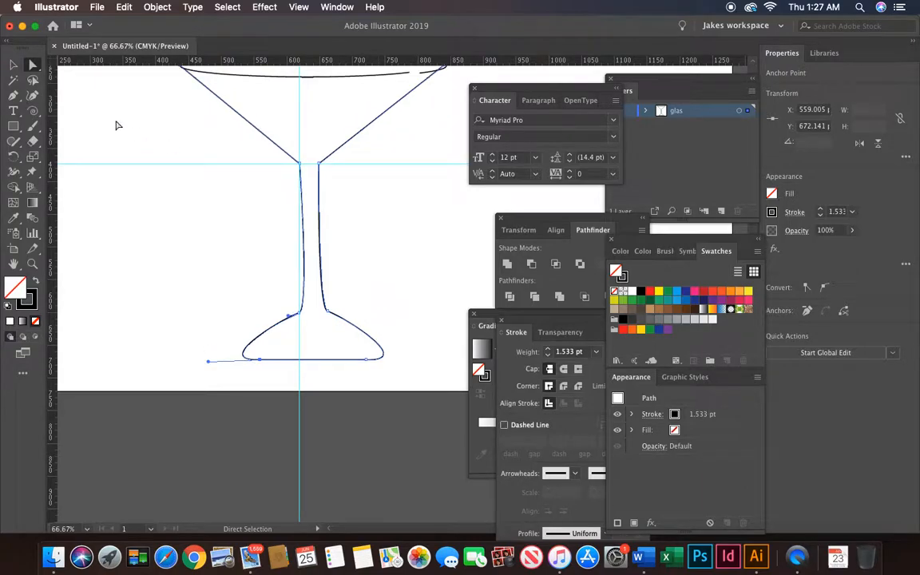
left_click(14, 67)
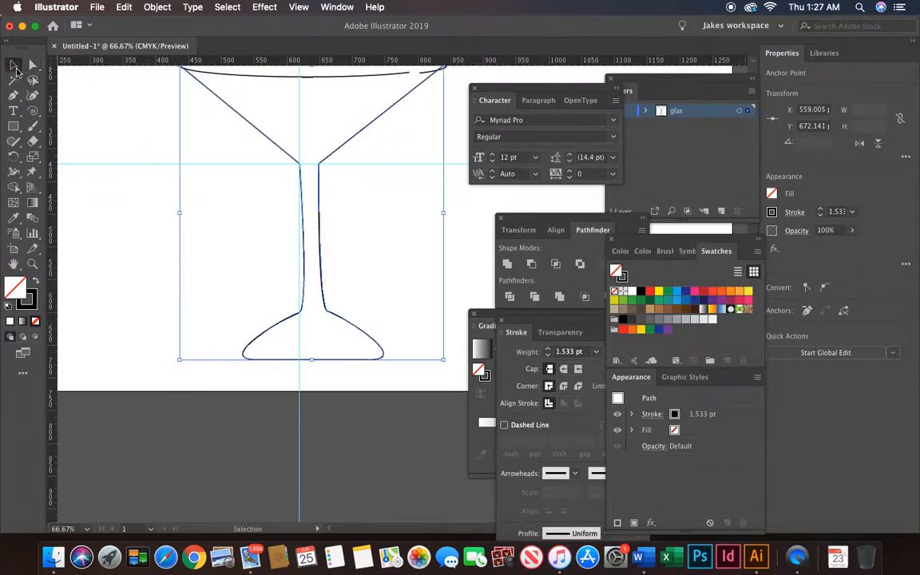
left_click(88, 113)
Step: Lower the bowl outline's upper-right end anchor slightly so it sits on the rim ellipse's lower edge
scroll(136, 252, "up", 8)
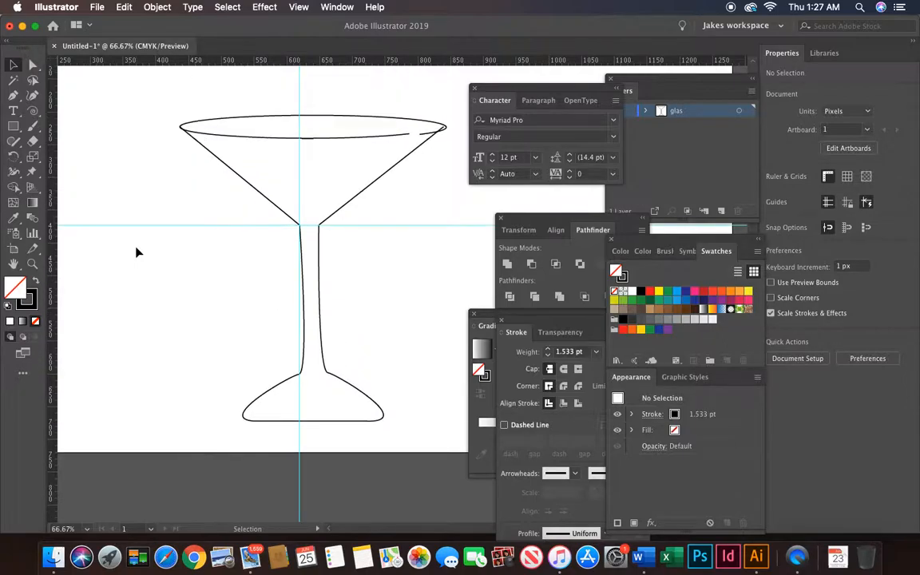
key("super+plus")
key("super+plus")
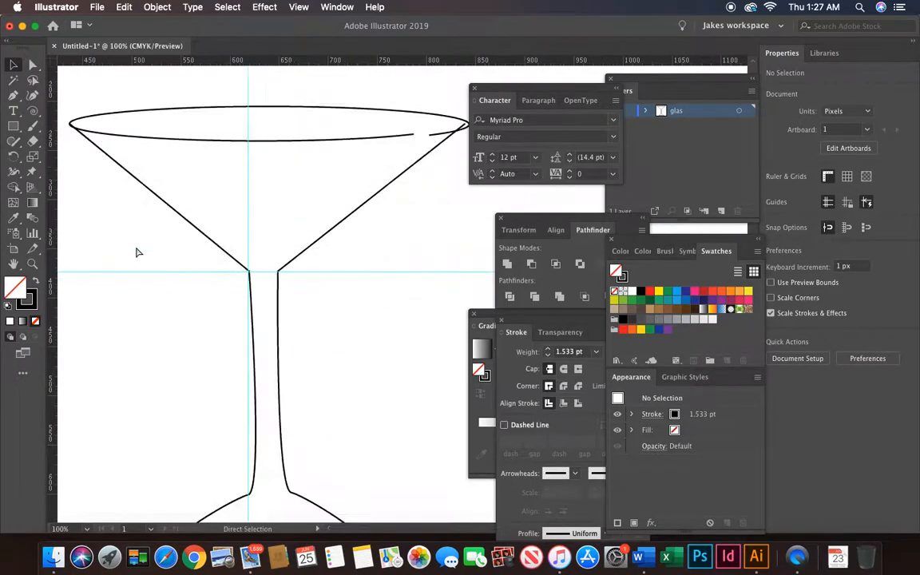
scroll(136, 252, "right", 12)
scroll(136, 252, "up", 4)
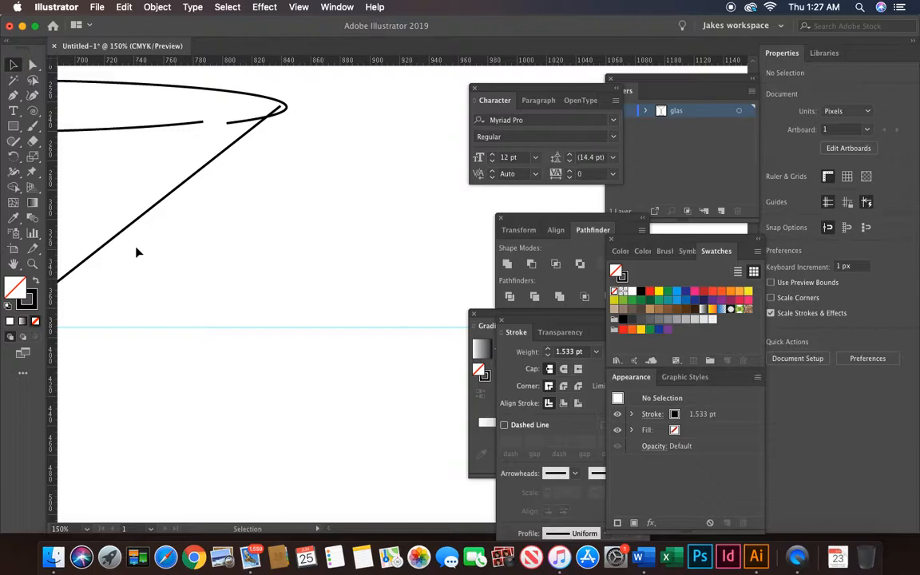
left_click(33, 64)
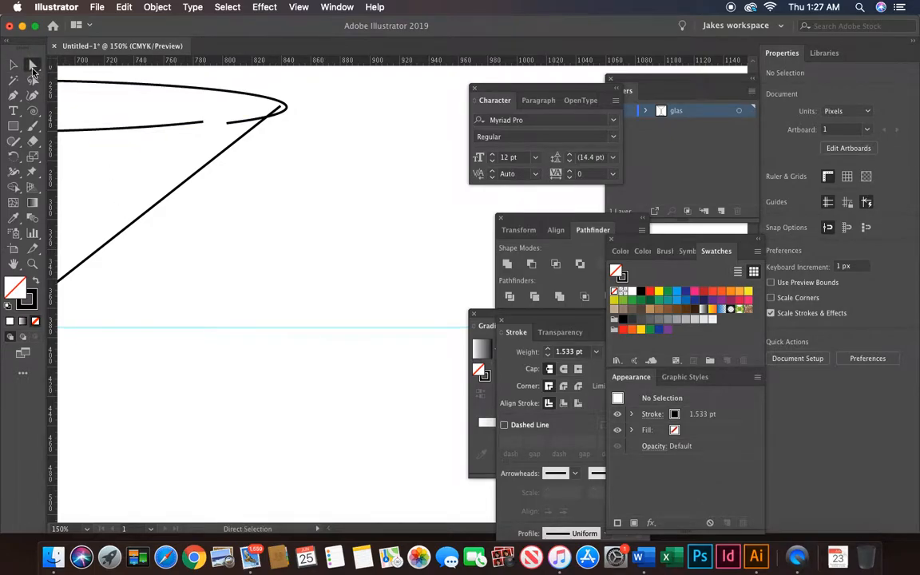
left_click(282, 109)
left_click_drag(282, 109, 281, 118)
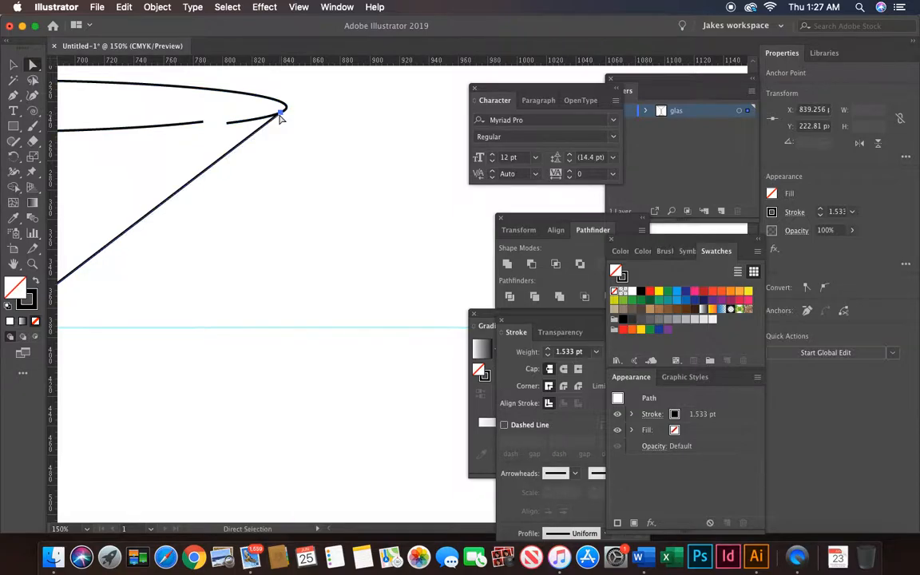
Step: Deselect the glass outline and examine the rim, bowl, stem and foot as a whole
scroll(310, 149, "left", 5)
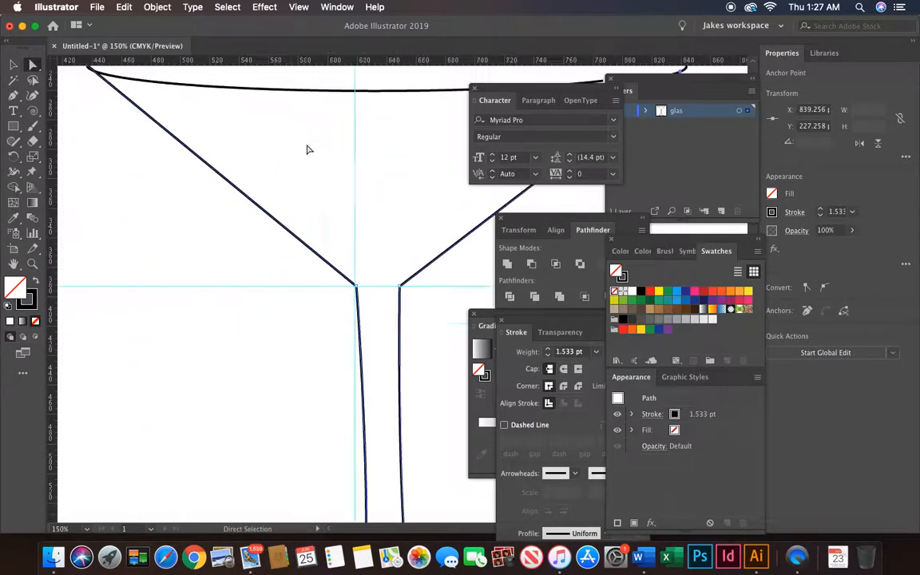
scroll(309, 149, "down", 3)
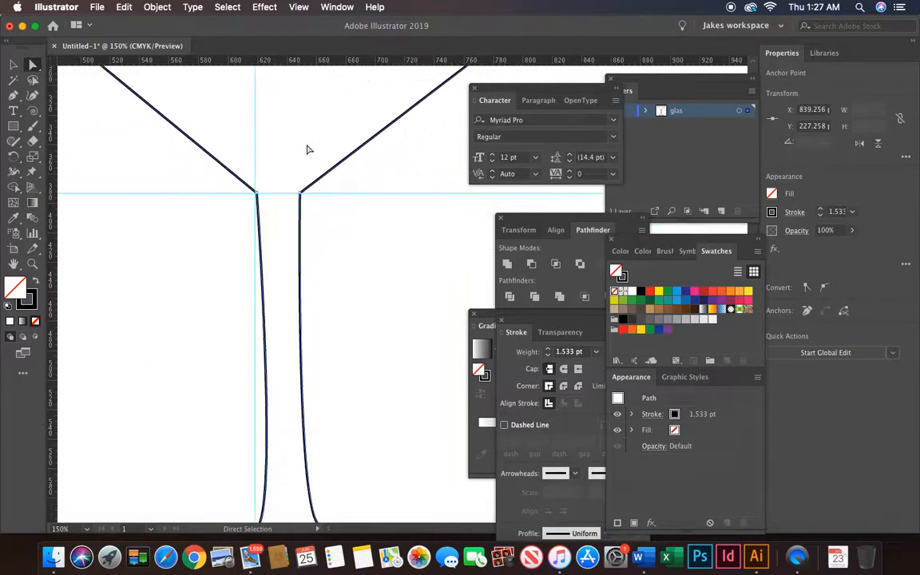
key("super+minus")
key("super+minus")
key("v")
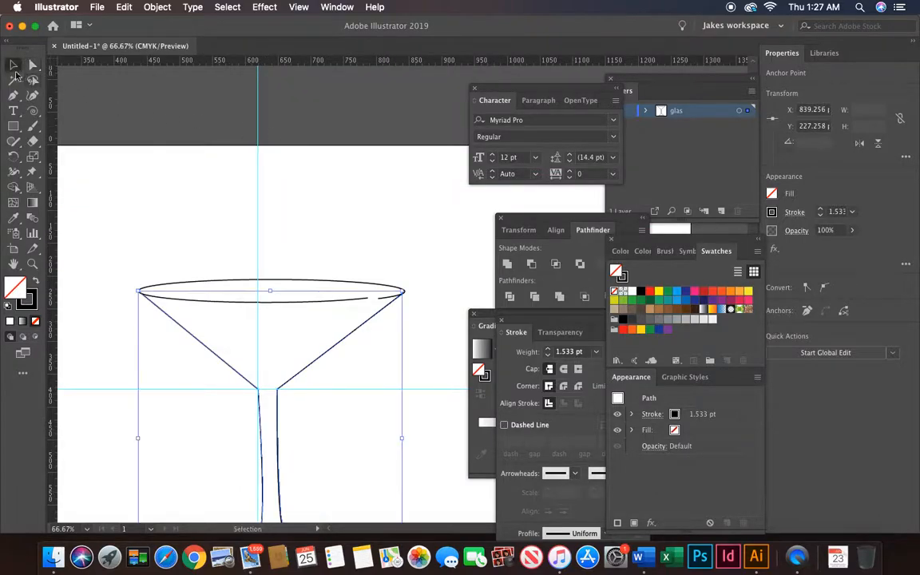
left_click(150, 169)
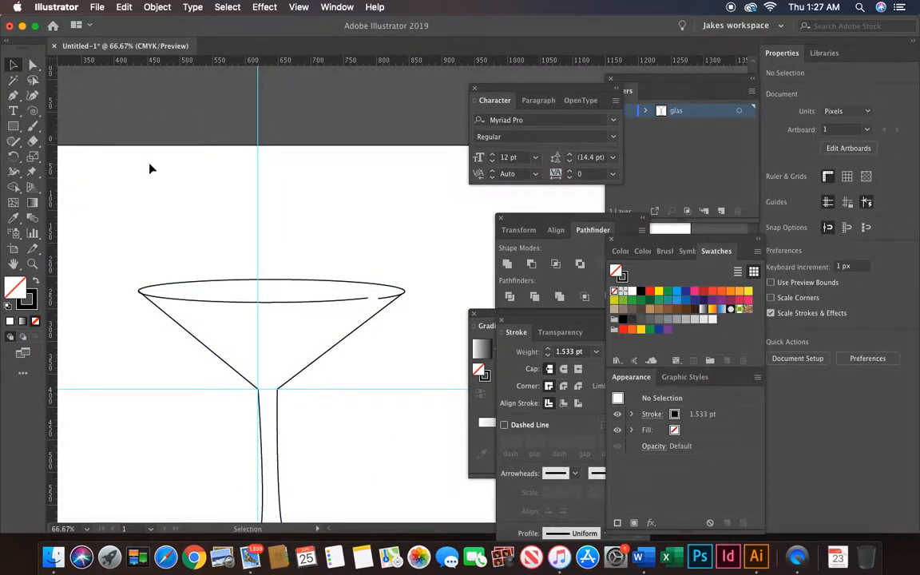
key("super+equal")
scroll(149, 168, "left", 5)
scroll(150, 169, "down", 2)
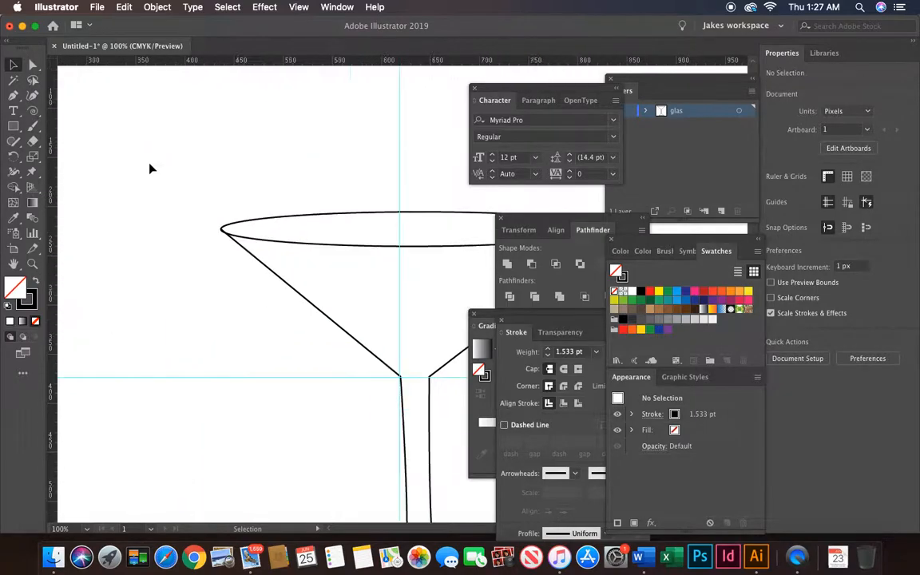
key("super+minus")
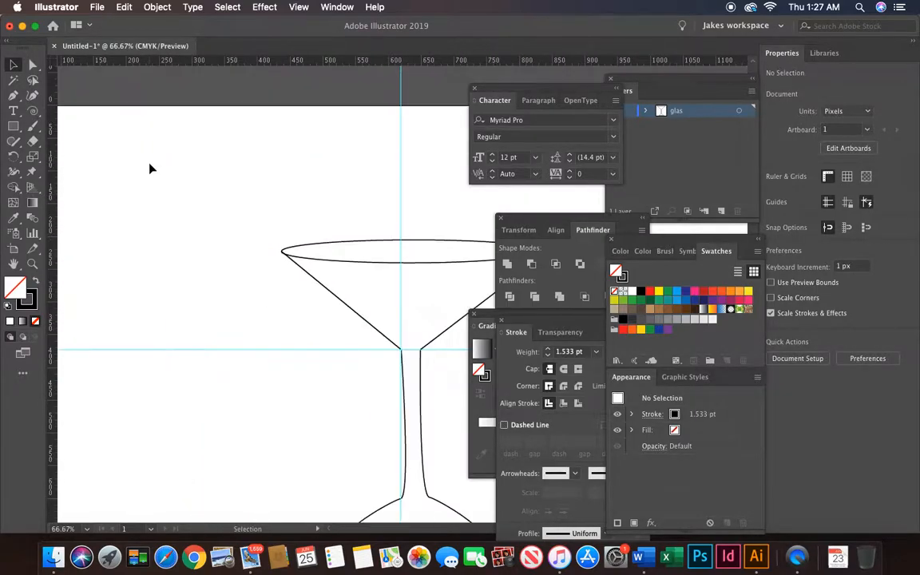
scroll(149, 169, "right", 4)
scroll(149, 168, "down", 2)
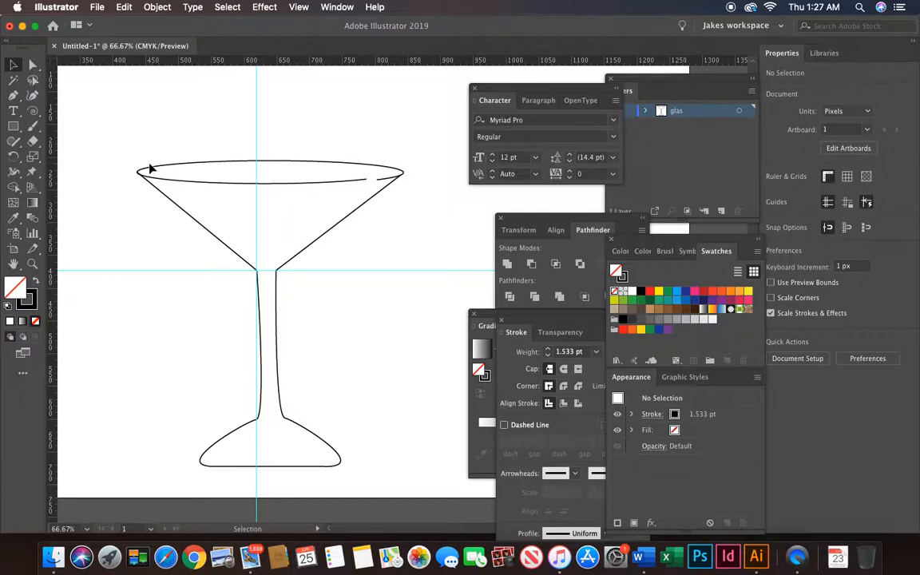
Step: Cut the rim ellipse's upper edge with the Scissors tool at about X 517 px and X 541 px
key("super+plus")
key("super+plus")
scroll(149, 168, "left", 4)
scroll(150, 169, "up", 3)
scroll(149, 169, "left", 2)
key("c")
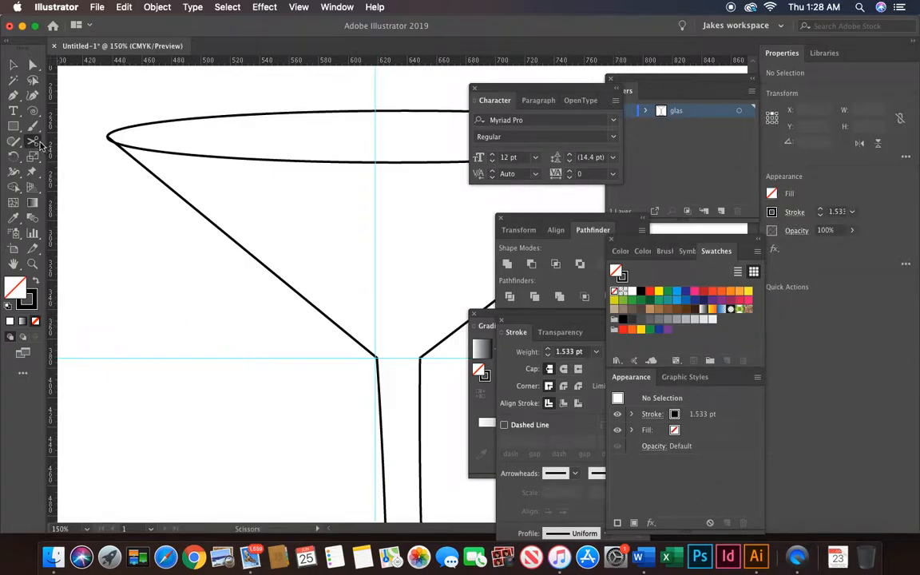
left_click(41, 145)
left_click(76, 139)
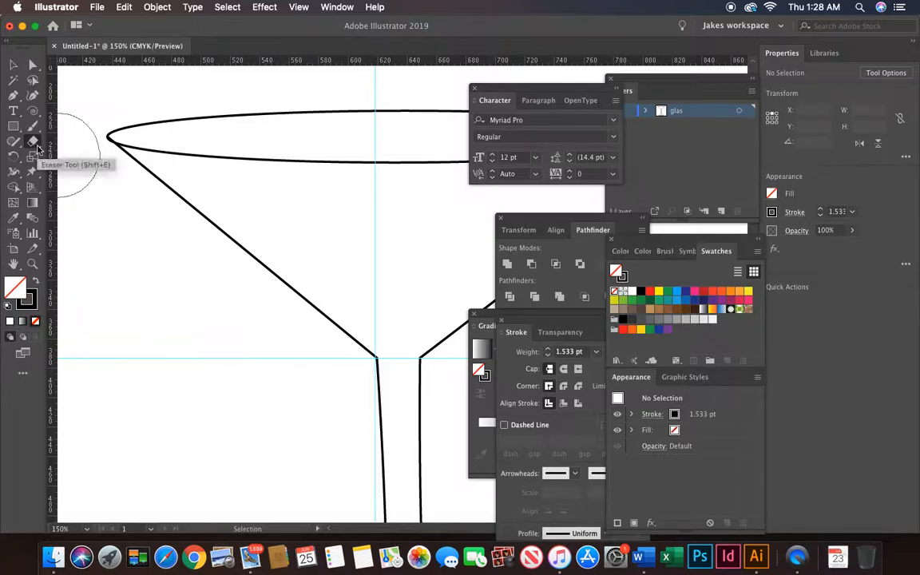
left_click_drag(38, 149, 64, 160)
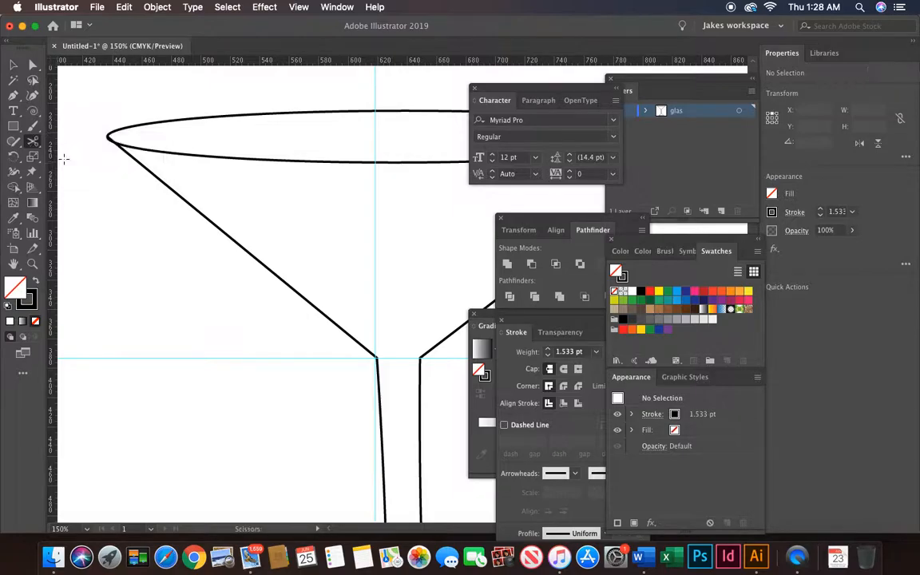
scroll(109, 184, "up", 3)
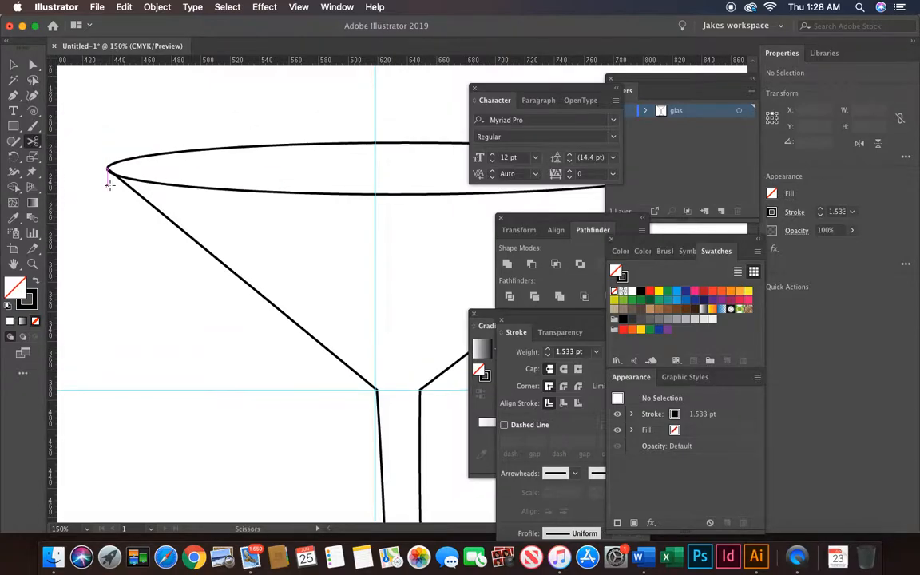
scroll(109, 185, "right", 5)
scroll(109, 184, "up", 2)
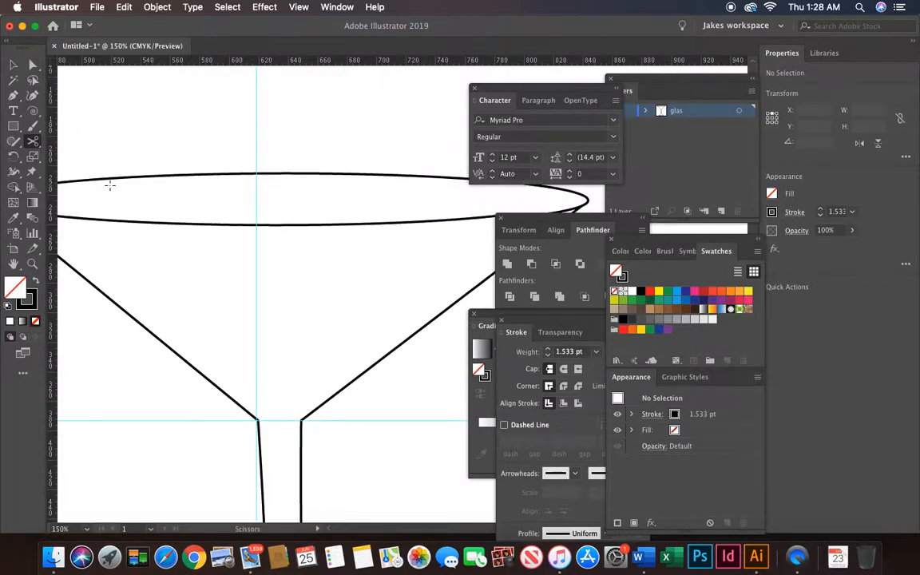
left_click(109, 177)
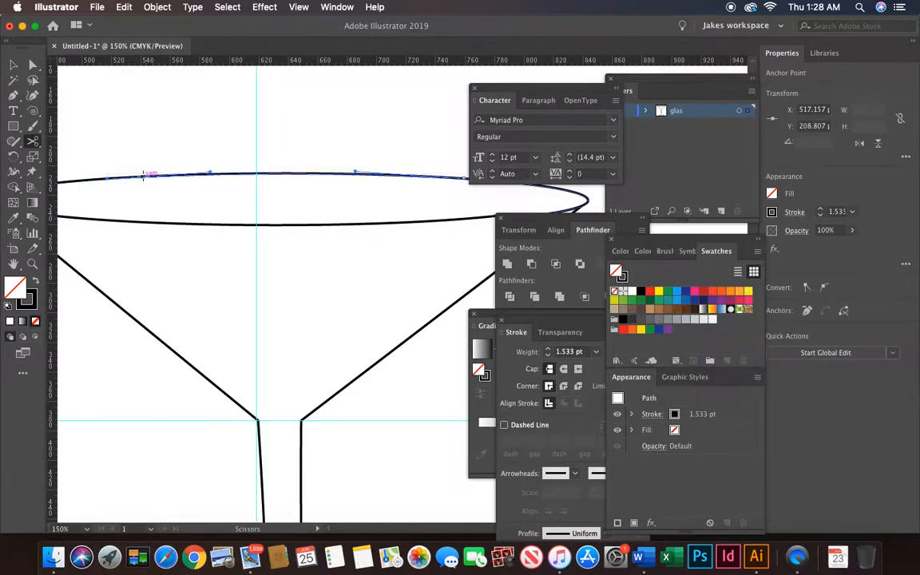
left_click(145, 175)
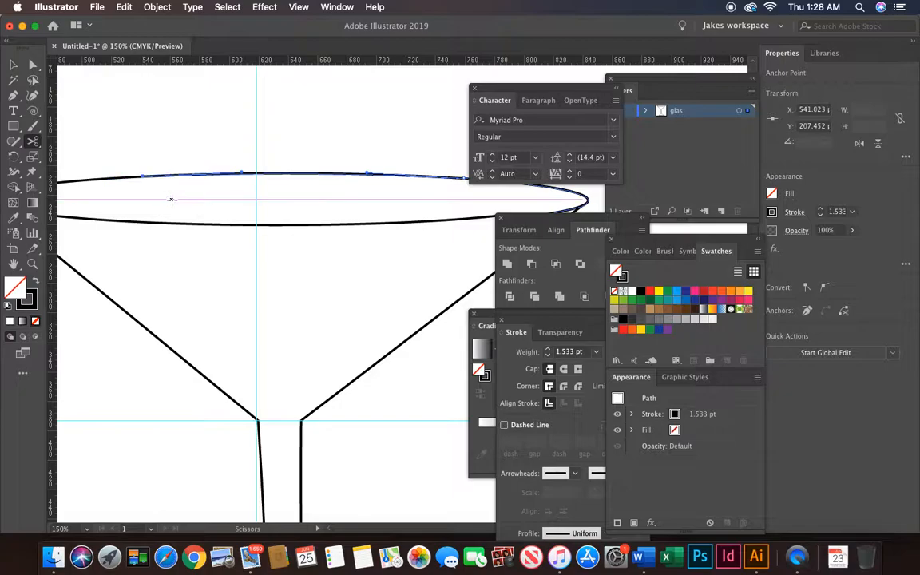
Step: Delete the short segment between the two cuts to leave a gap in the rim's upper edge
left_click(32, 65)
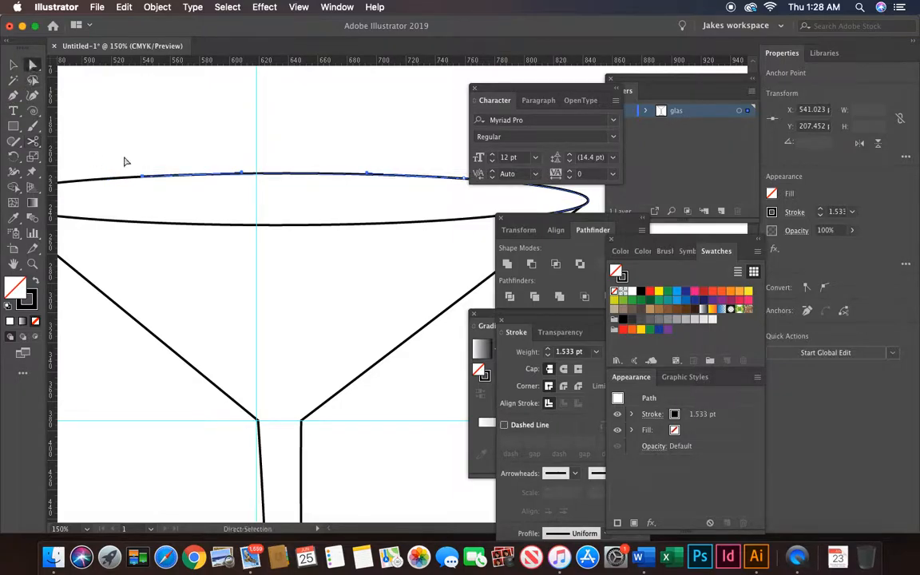
left_click(127, 176)
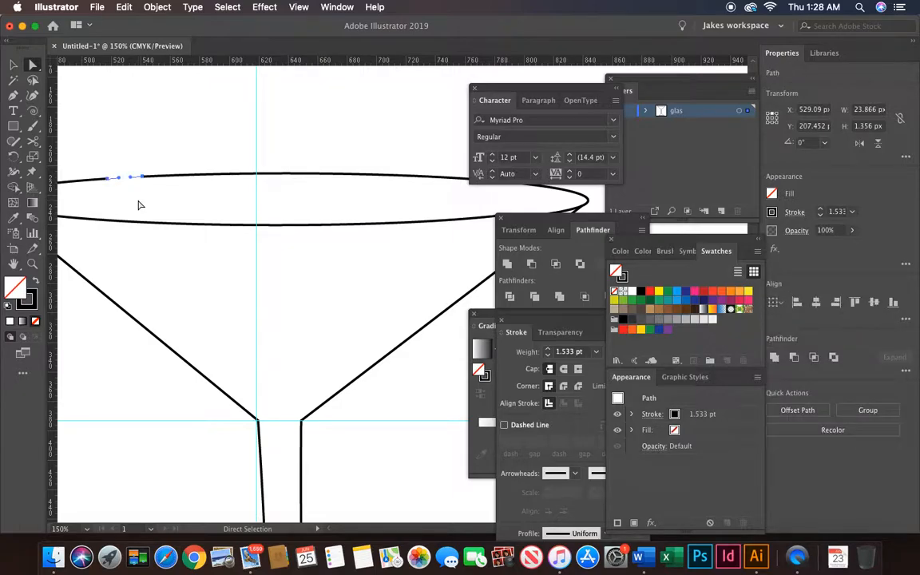
key("Delete")
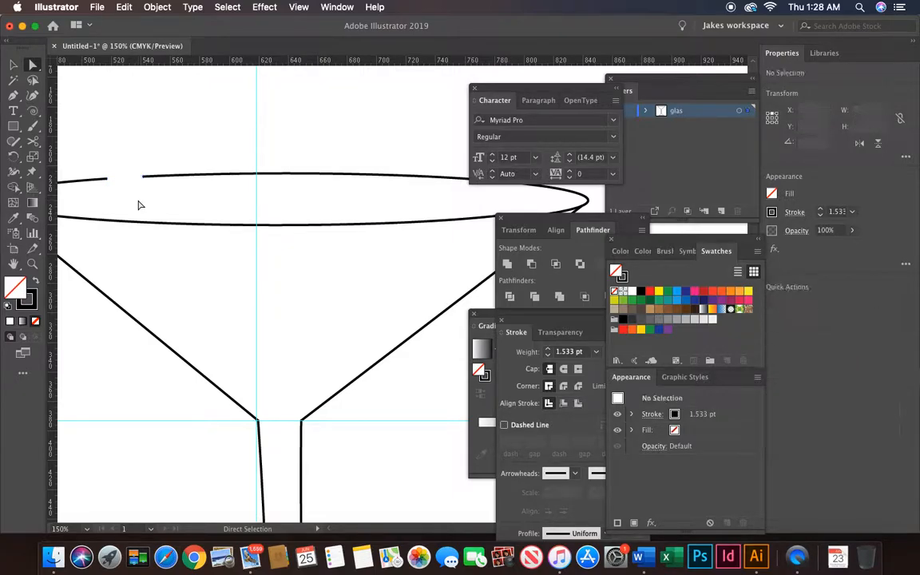
Step: Cut the stem's left side with the Scissors tool at about Y 450 px and Y 482 px, and delete the segment between
scroll(138, 205, "down", 5)
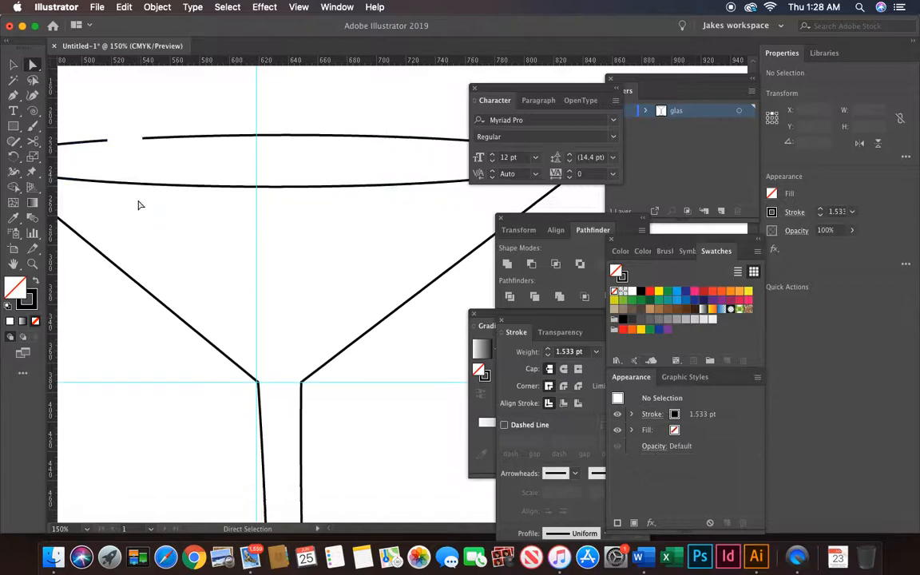
scroll(138, 206, "down", 10)
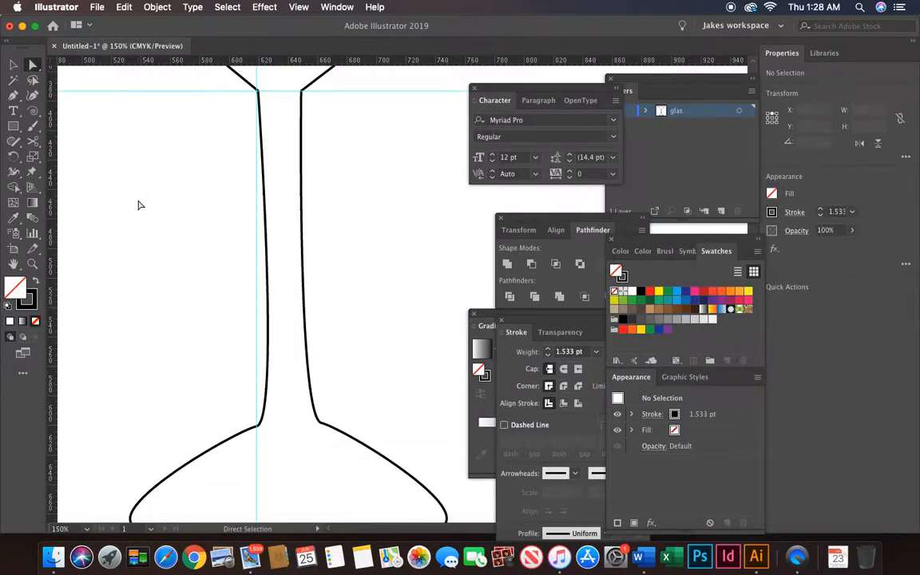
left_click(33, 141)
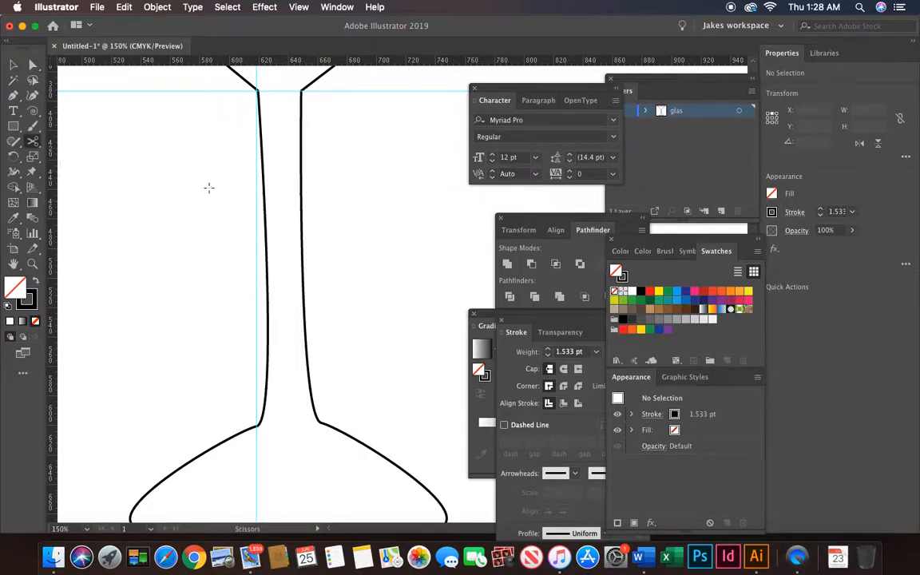
left_click(266, 203)
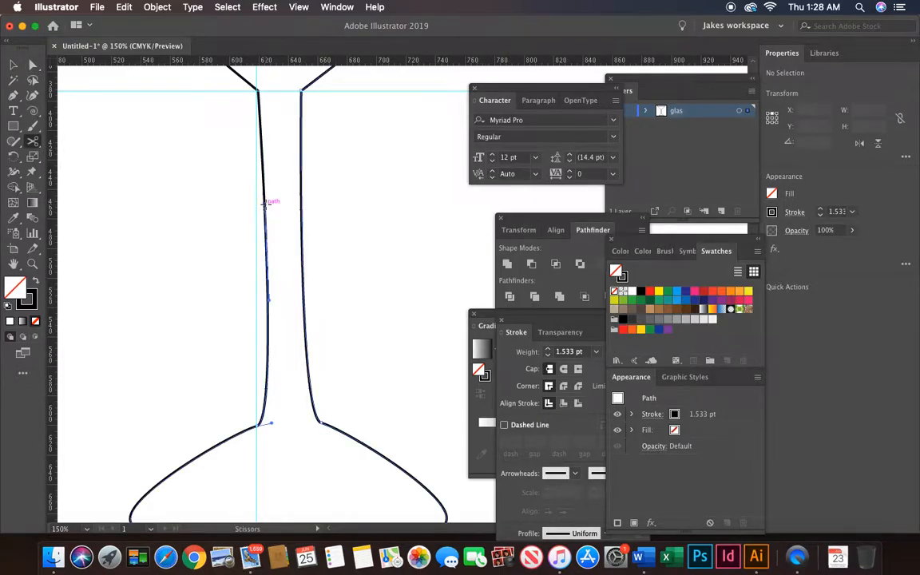
left_click(266, 250)
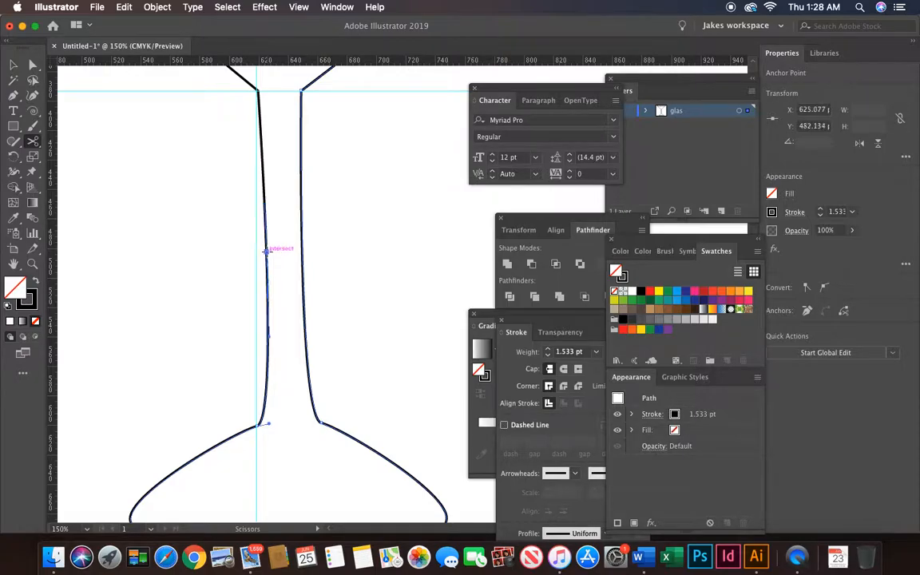
left_click(33, 64)
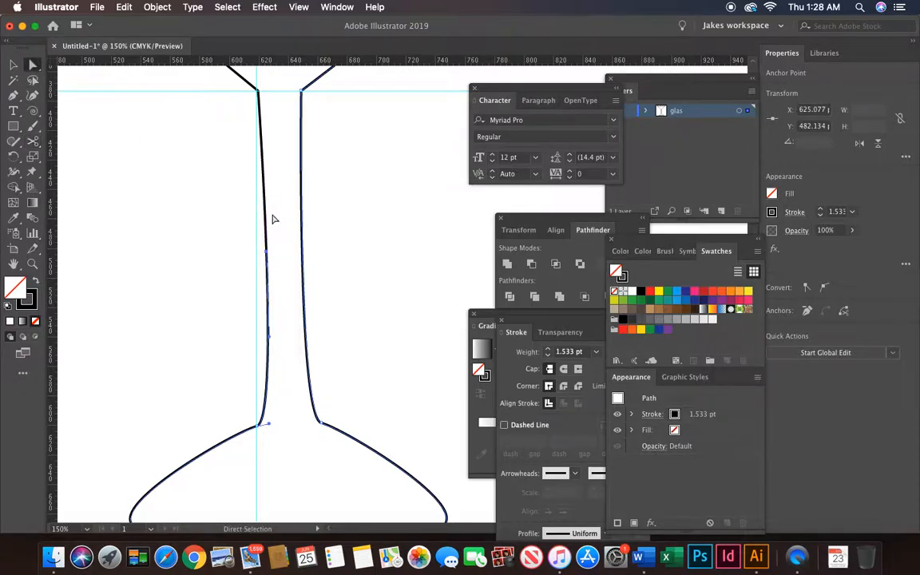
left_click(268, 227)
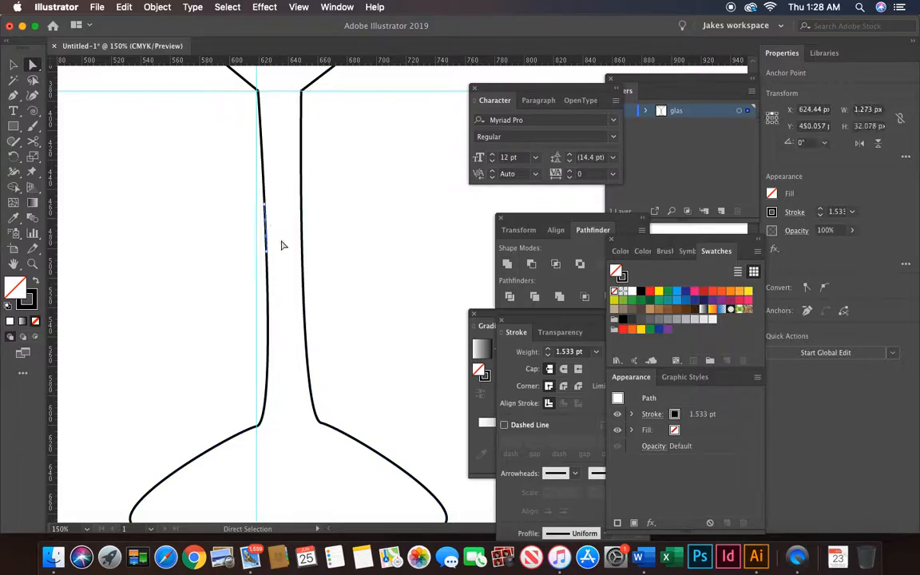
key("Delete")
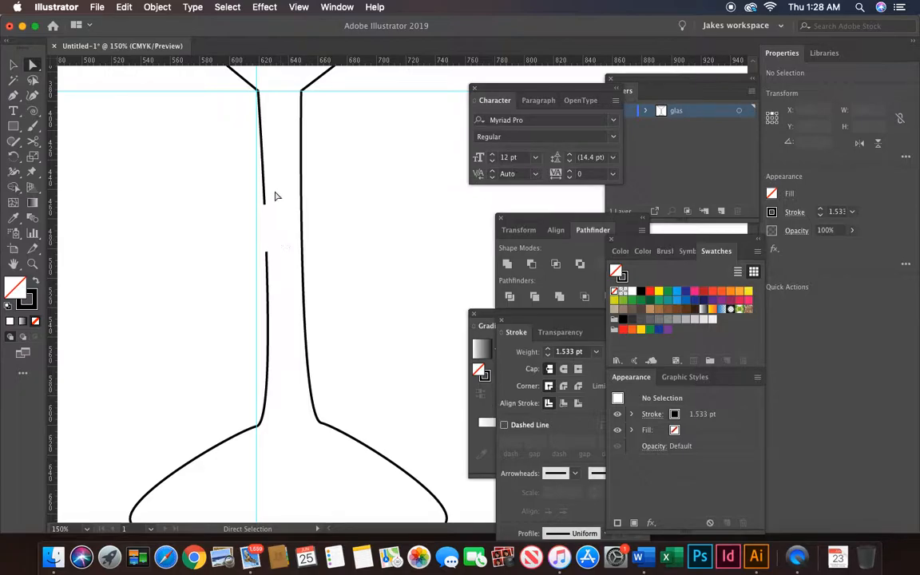
Step: Add two horizontal guides at the ends of the left stem gap, at about Y 450 px and Y 482 px
key("super+equal")
key("super+equal")
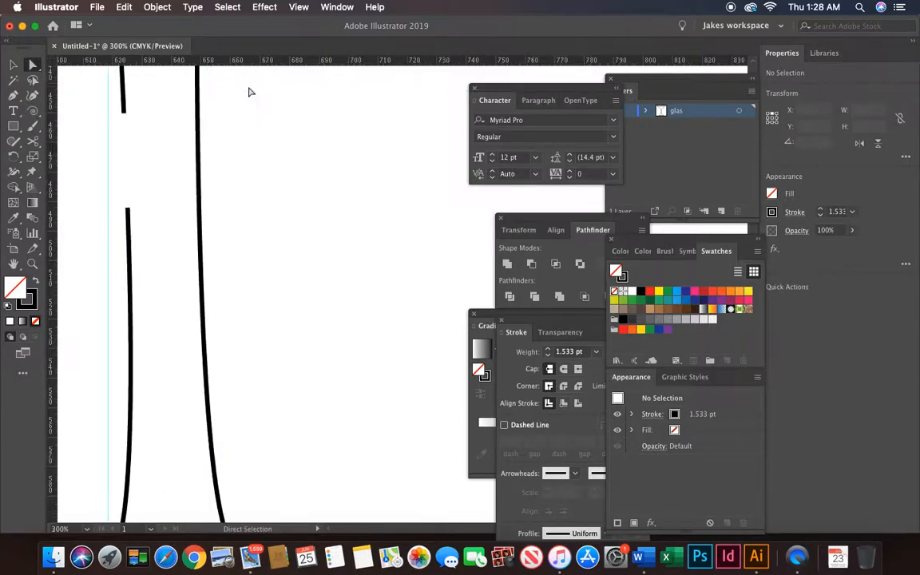
left_click_drag(154, 63, 152, 115)
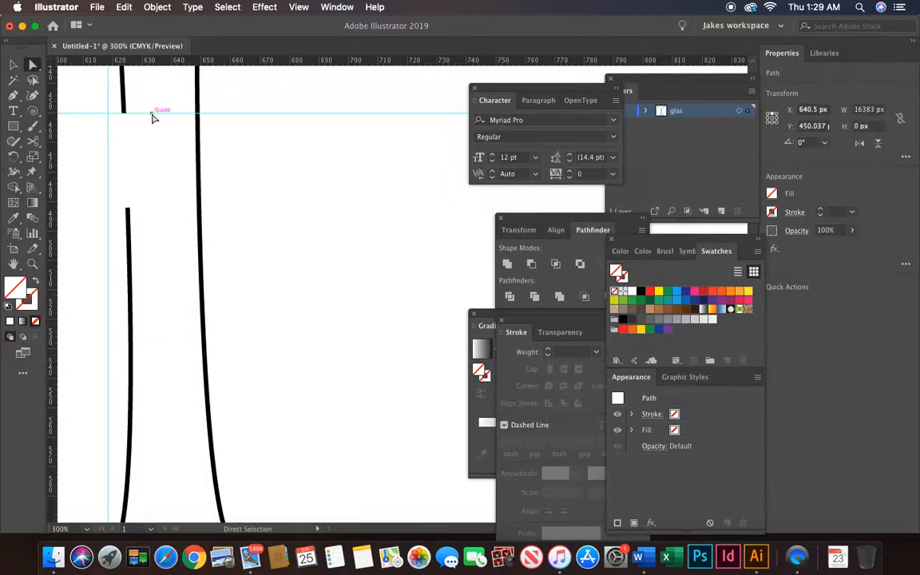
left_click_drag(148, 64, 147, 212)
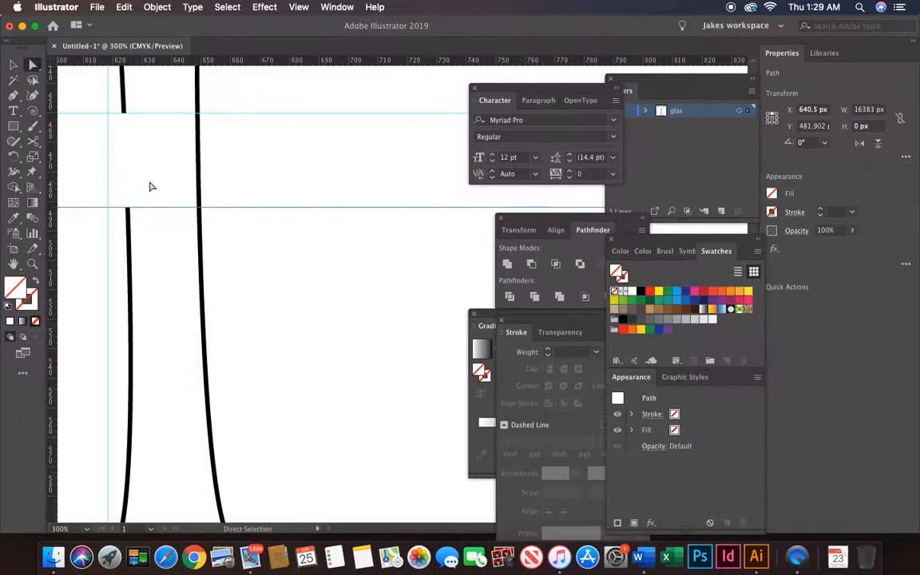
Step: Move the vertical guide to the left stem's upper cut end and align the lower cut end's anchor to it at about X 623.8 px, Y 481.7 px
left_click_drag(108, 192, 124, 207)
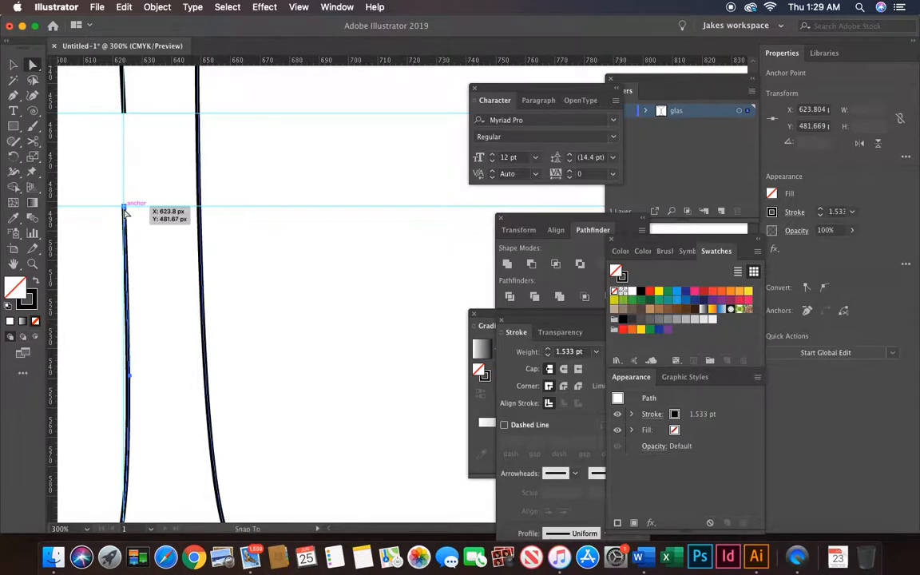
left_click(242, 207)
scroll(242, 181, "up", 1)
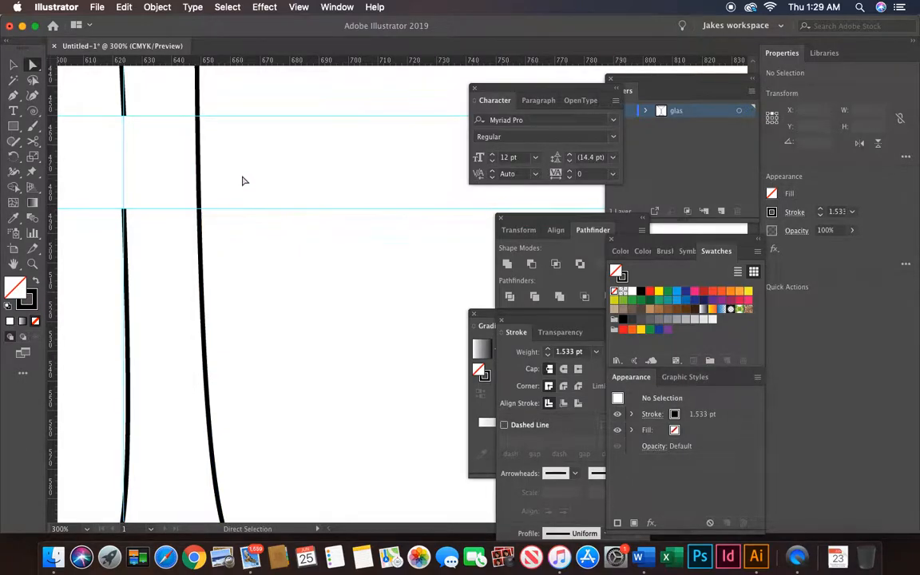
Step: Cut the stem's right side with the Scissors tool at about Y 452 px and Y 478 px, and delete the segment between
left_click(33, 141)
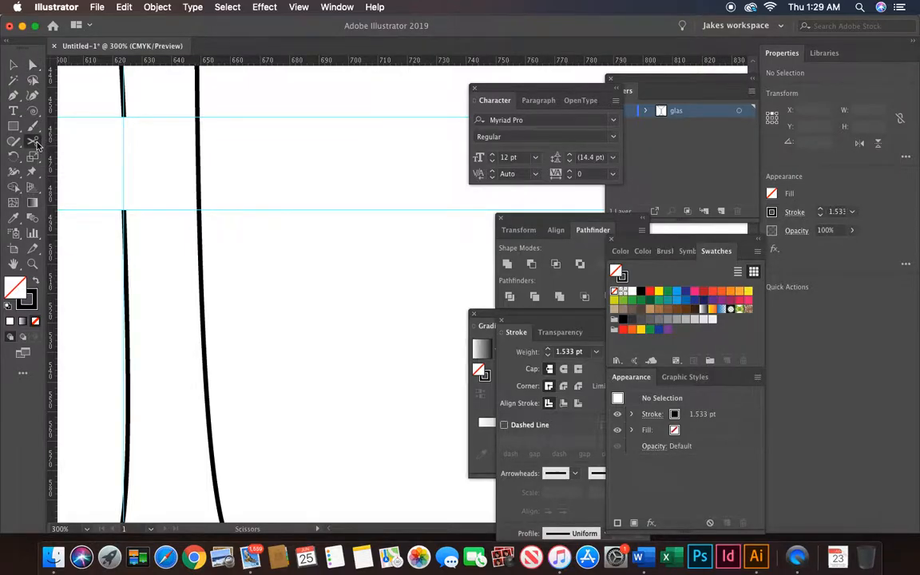
left_click(197, 119)
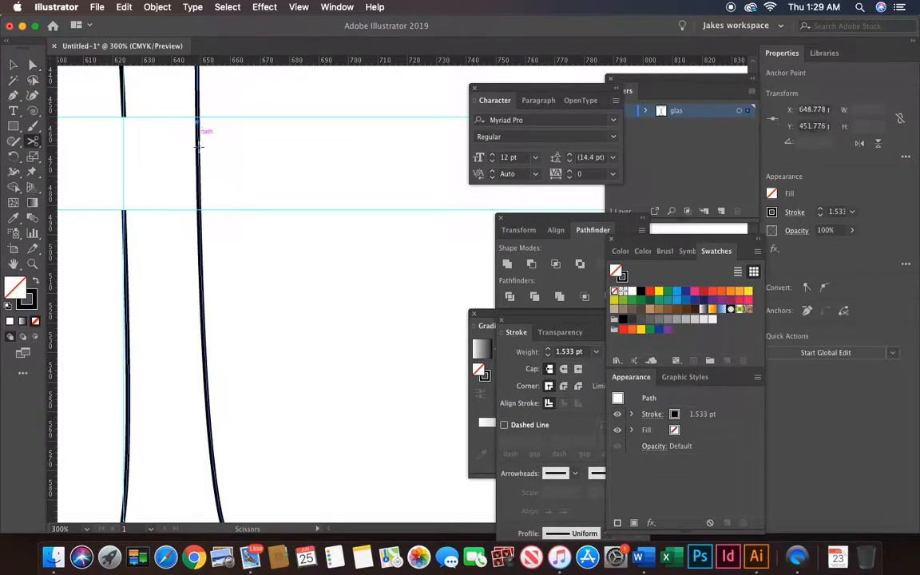
left_click(200, 198)
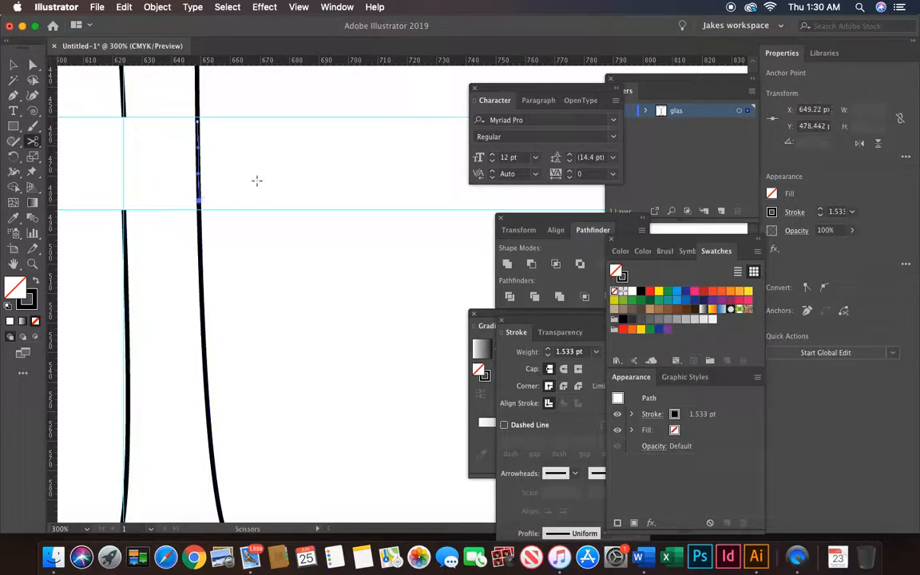
key("Delete")
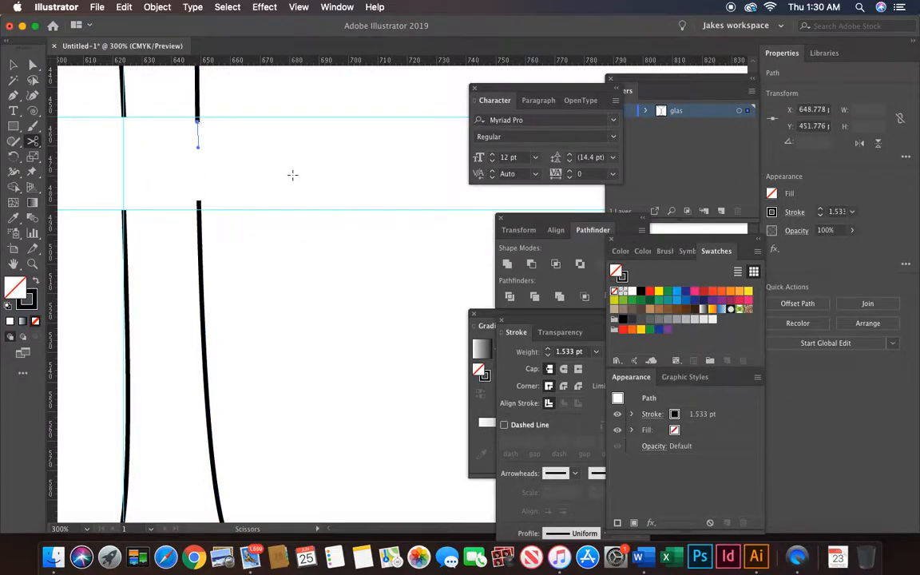
key("Delete")
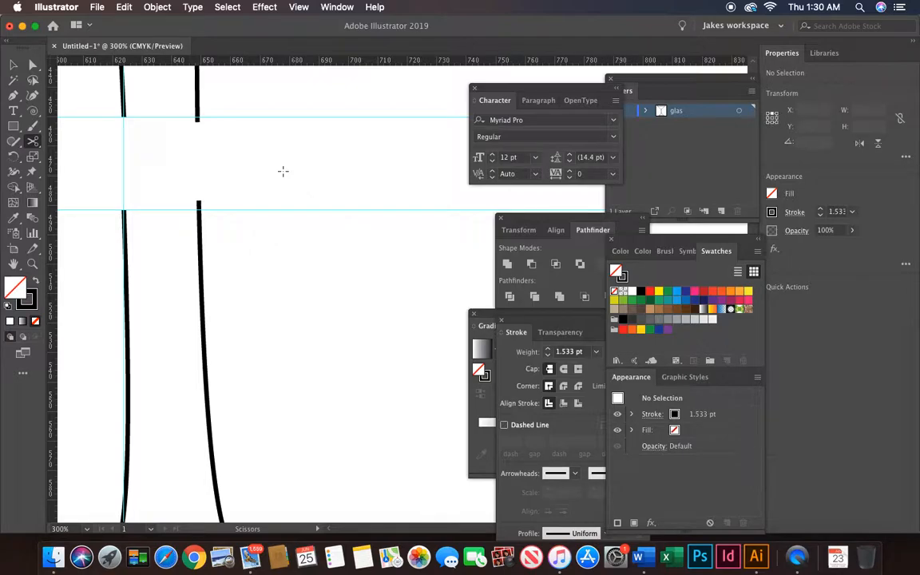
Step: Align the right stem gap's cut ends to the horizontal guides, at about Y 481.7 px below and Y 450 px above
left_click(33, 63)
left_click(199, 205)
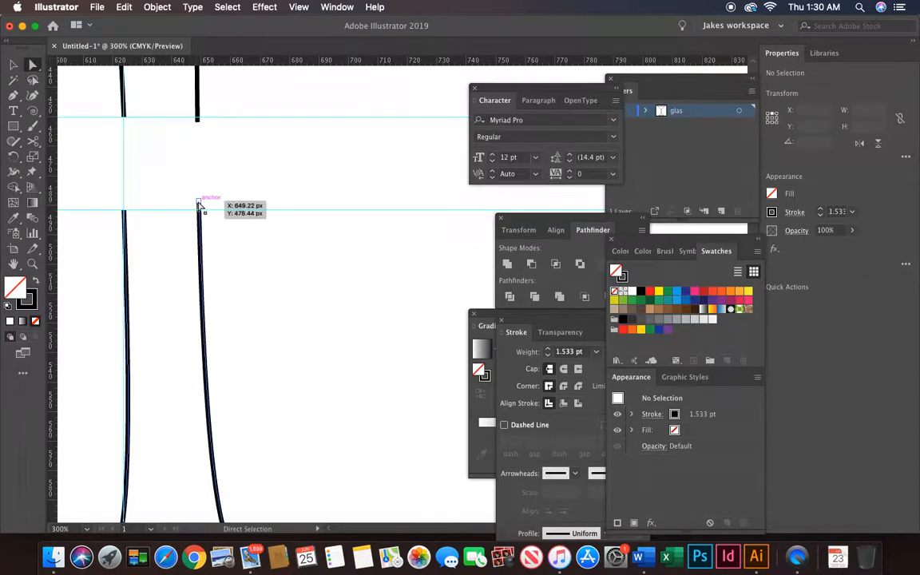
left_click_drag(201, 205, 201, 214)
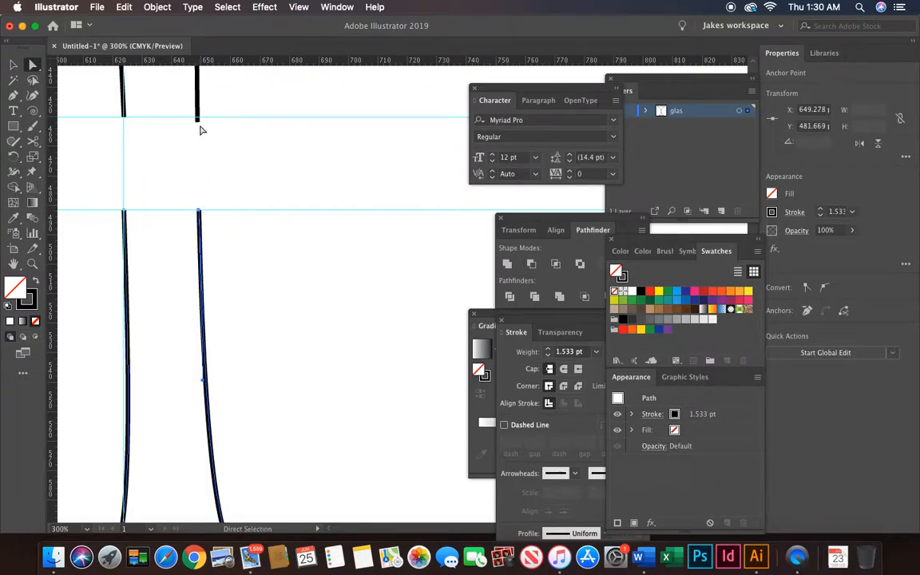
left_click_drag(201, 126, 199, 118)
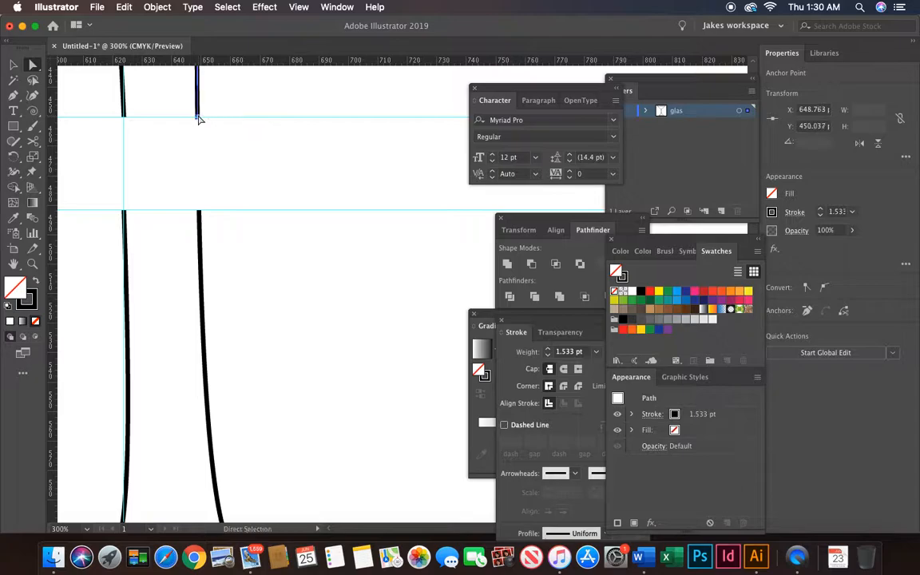
left_click(246, 112)
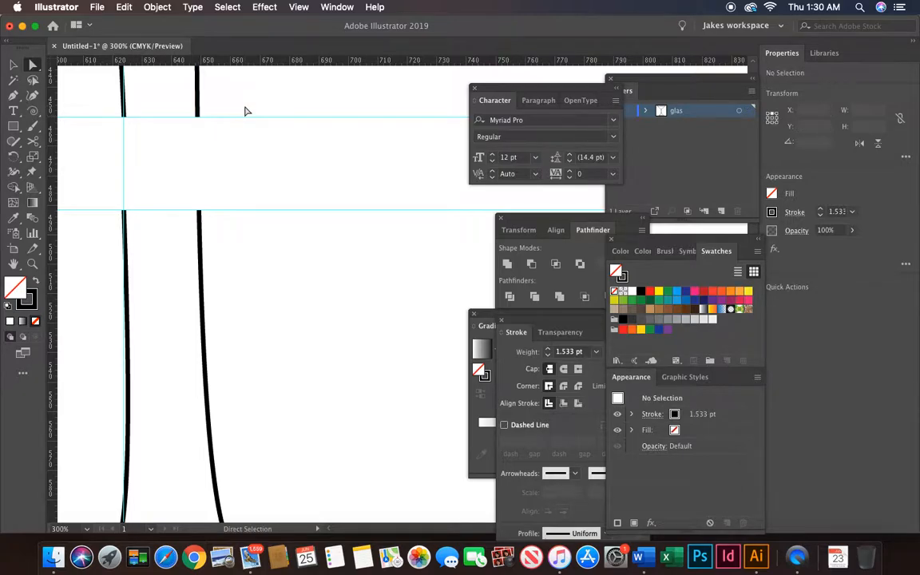
Step: Narrow the rim's right gap by moving its right-hand end to about X 789.9 px, and shift the bowl's upper-right anchor to about X 832.1 px
key("super+minus")
key("super+minus")
key("super+minus")
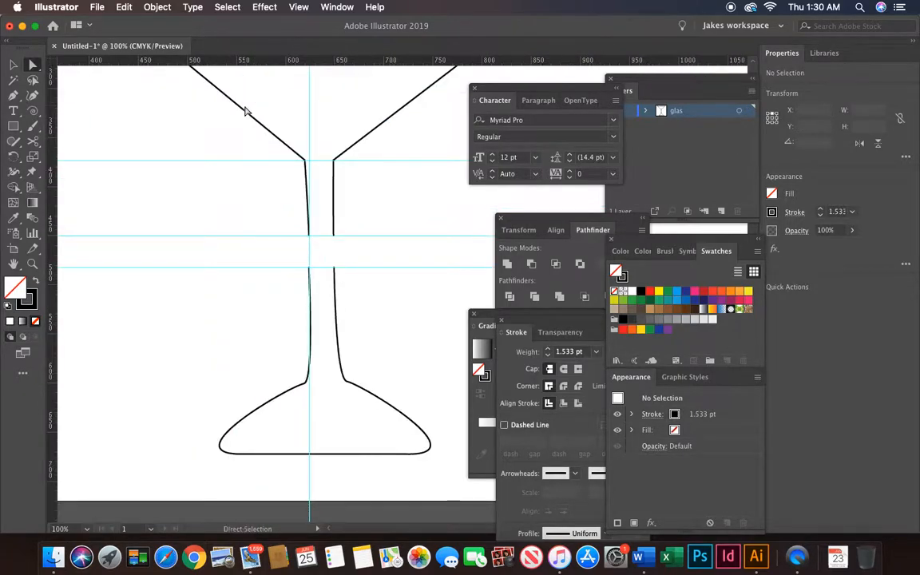
scroll(246, 112, "up", 5)
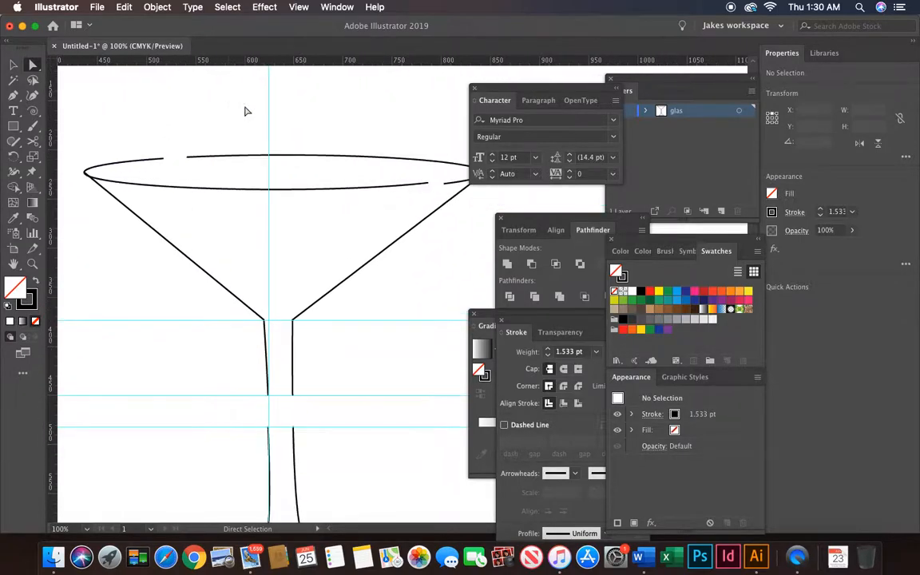
scroll(246, 112, "right", 2)
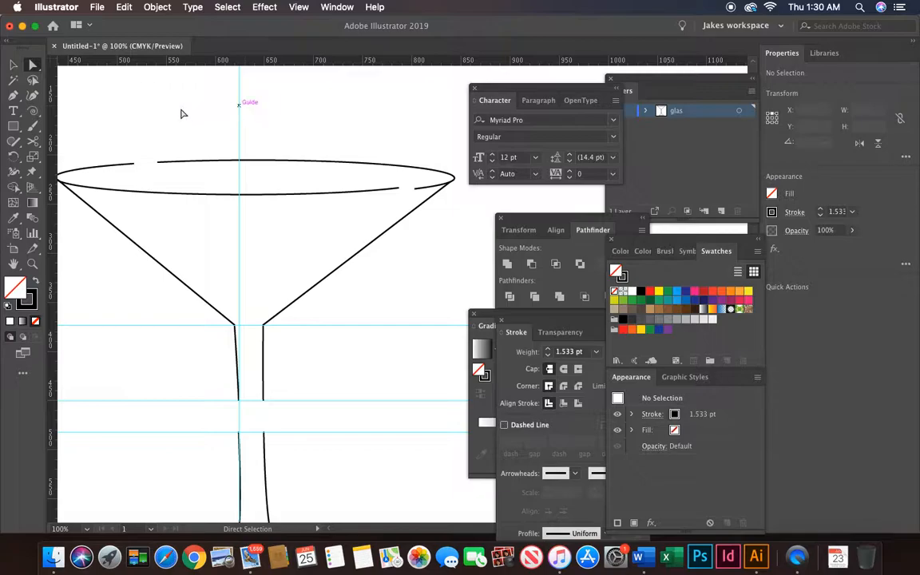
left_click_drag(419, 193, 403, 193)
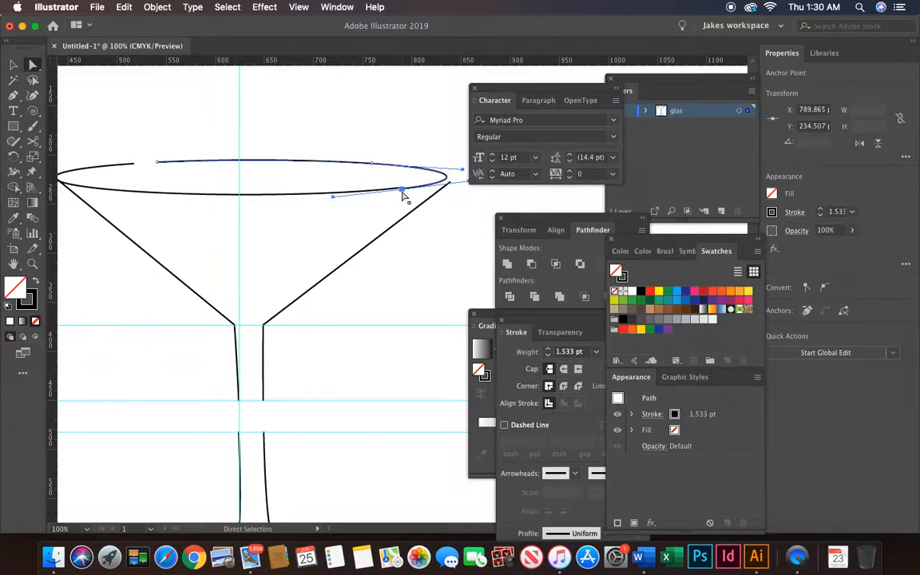
left_click(456, 211)
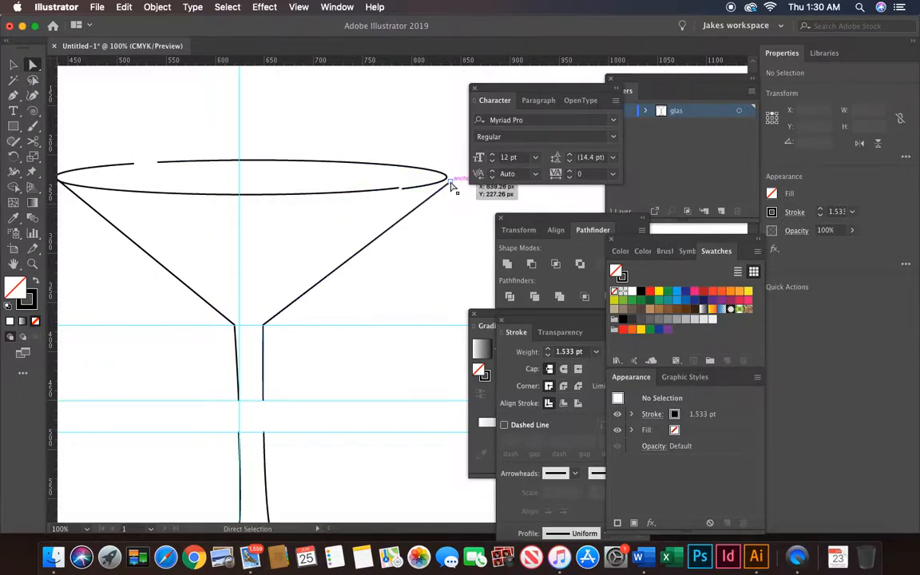
left_click_drag(452, 185, 446, 185)
left_click(448, 232)
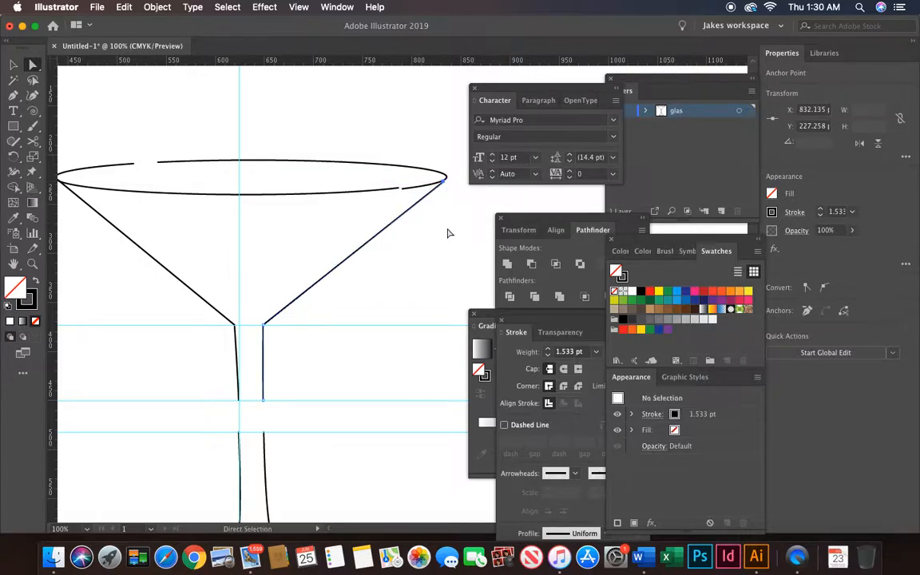
Step: Draw a circle about 44.4 px across in the lower part of the bowl with the Ellipse tool
scroll(370, 245, "down", 10)
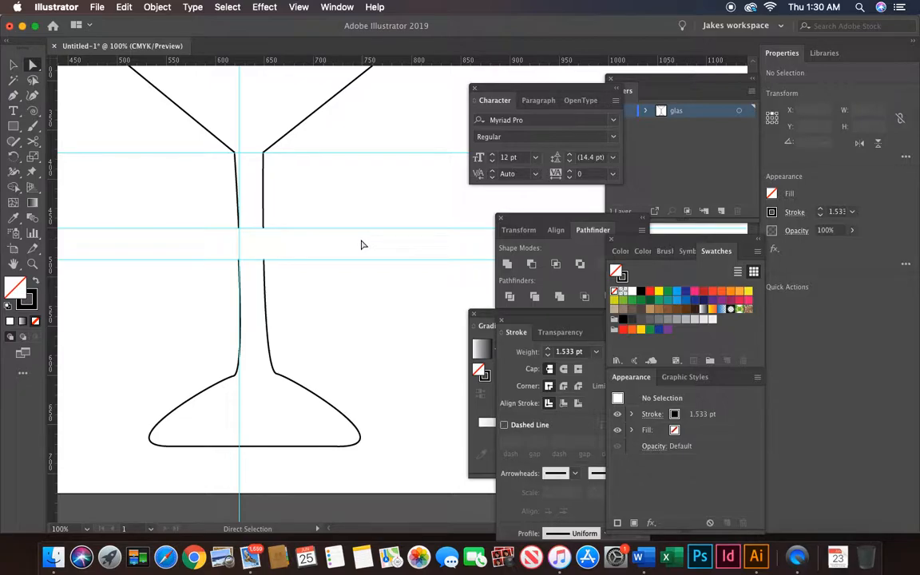
scroll(336, 226, "up", 4)
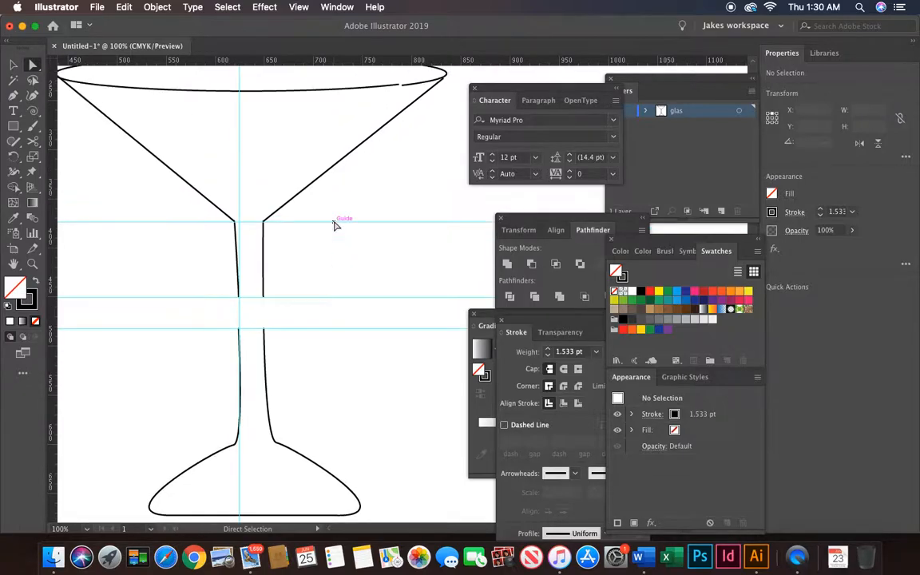
key("super+minus")
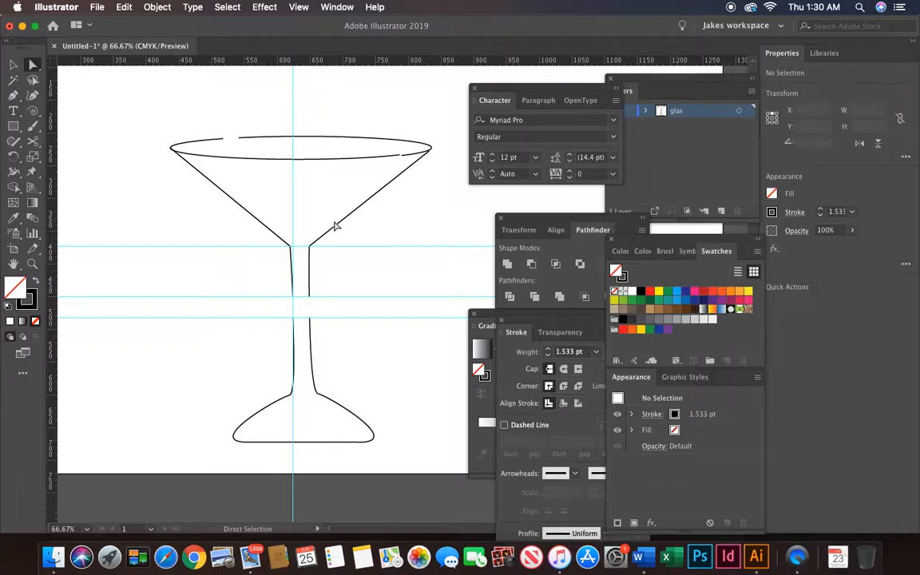
left_click(14, 128)
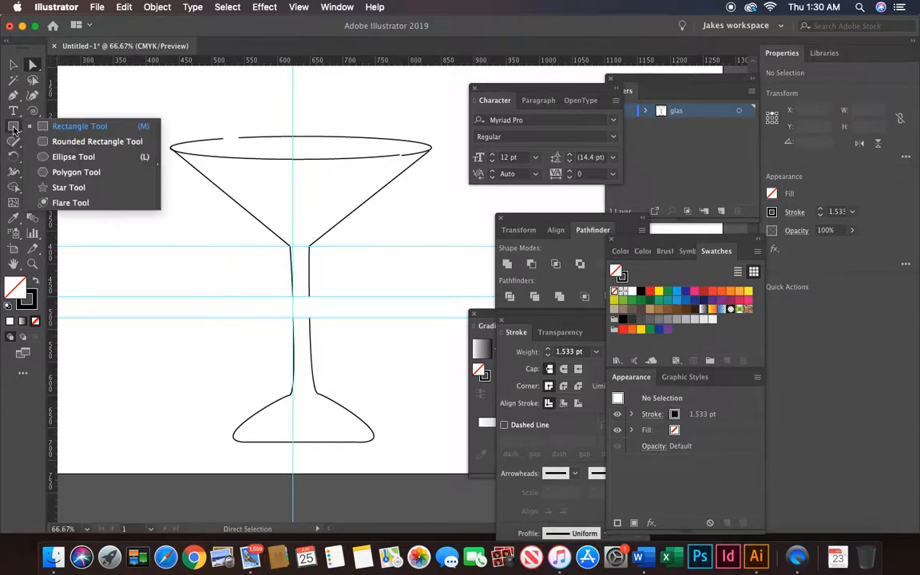
left_click(68, 158)
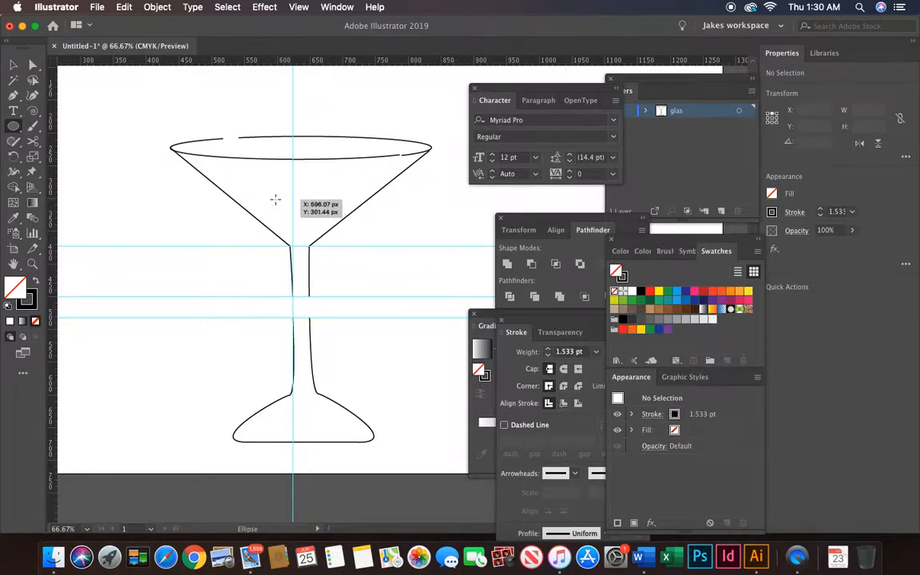
left_click_drag(278, 202, 304, 228)
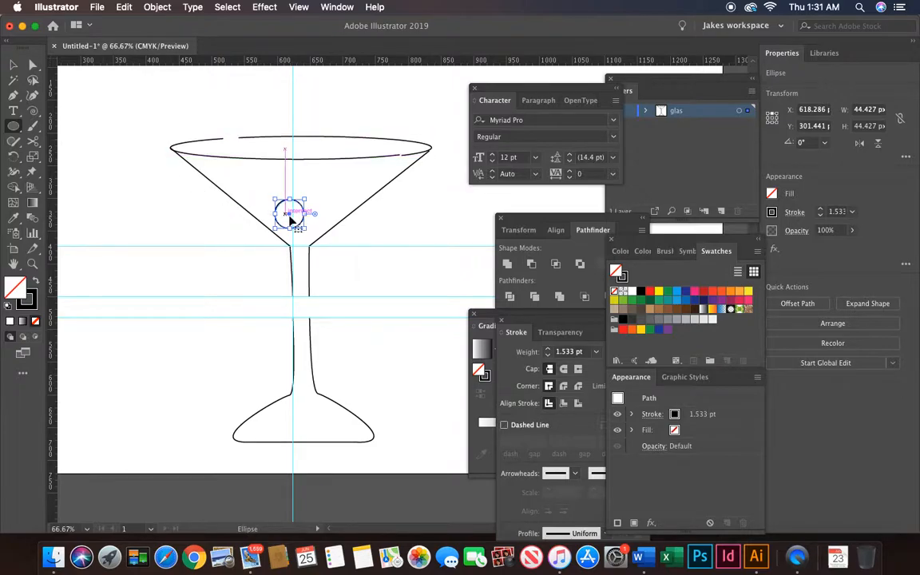
Step: Draw a smaller circle about 19.5 px across inside the first one, touching its lower-right edge
left_click(14, 64)
left_click(86, 131)
left_click(13, 125)
left_click_drag(287, 214, 296, 222)
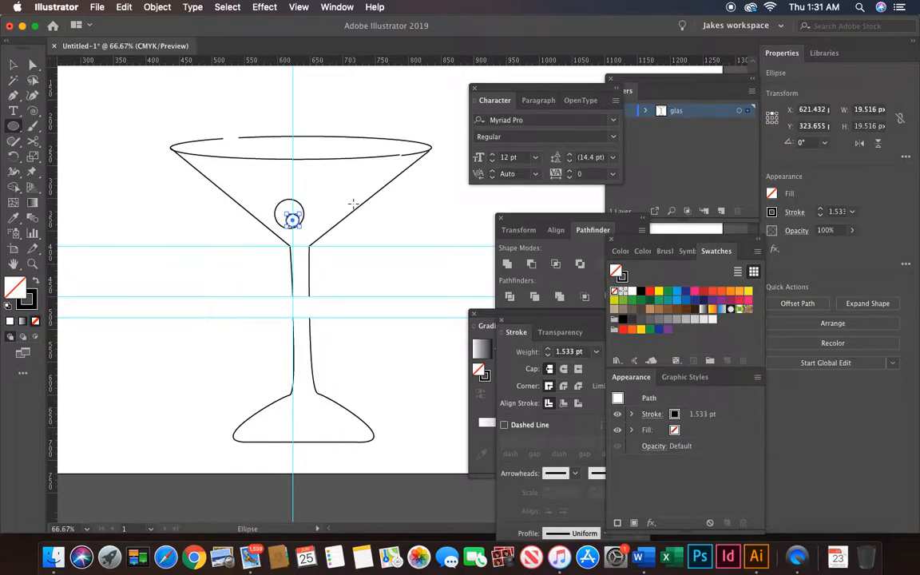
left_click(12, 68)
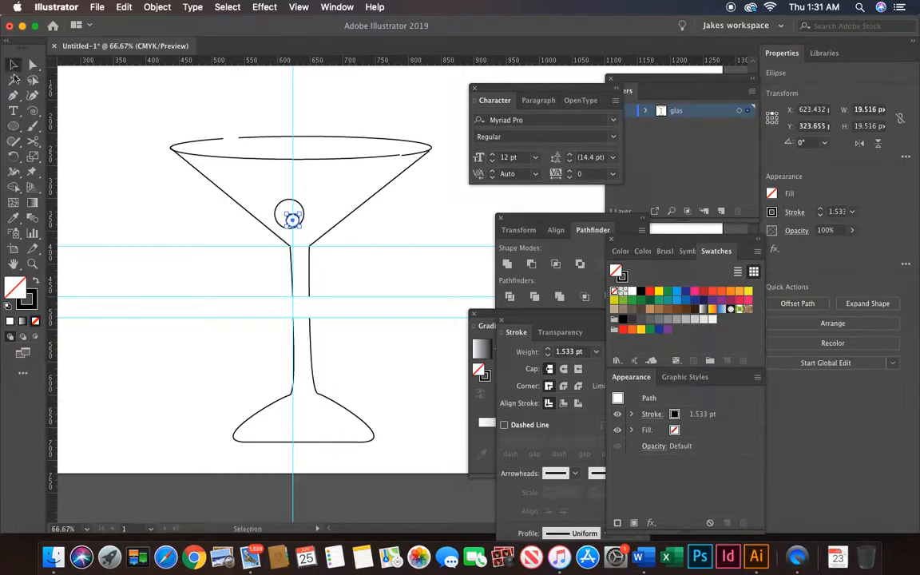
left_click(133, 210)
Step: Cut the large circle's upper-left arc at two points with the Scissors tool and delete the roughly 9 px wide segment between
key("super+equal")
key("super+equal")
key("super+equal")
key("super+equal")
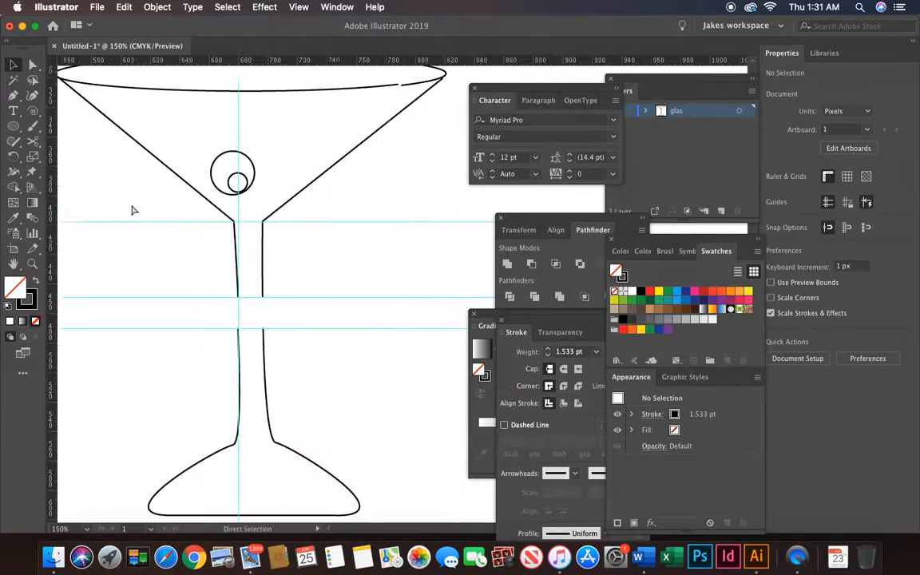
scroll(132, 206, "up", 1)
scroll(133, 210, "left", 6)
scroll(133, 209, "up", 1)
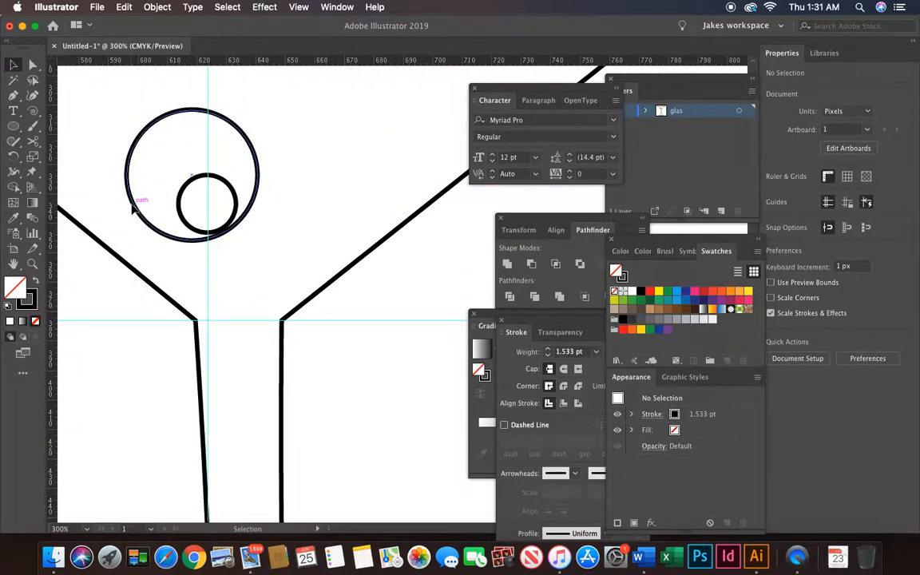
key("c")
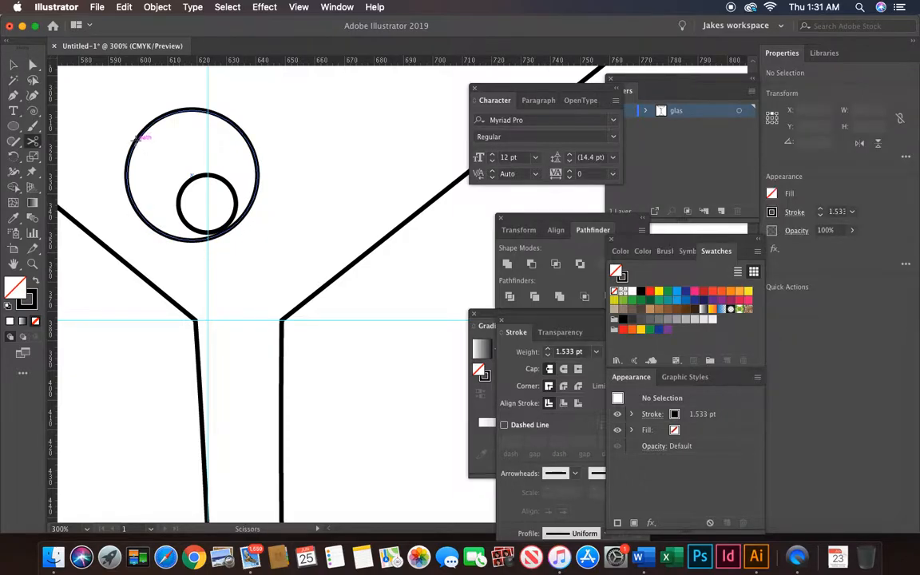
left_click(140, 137)
left_click(166, 115)
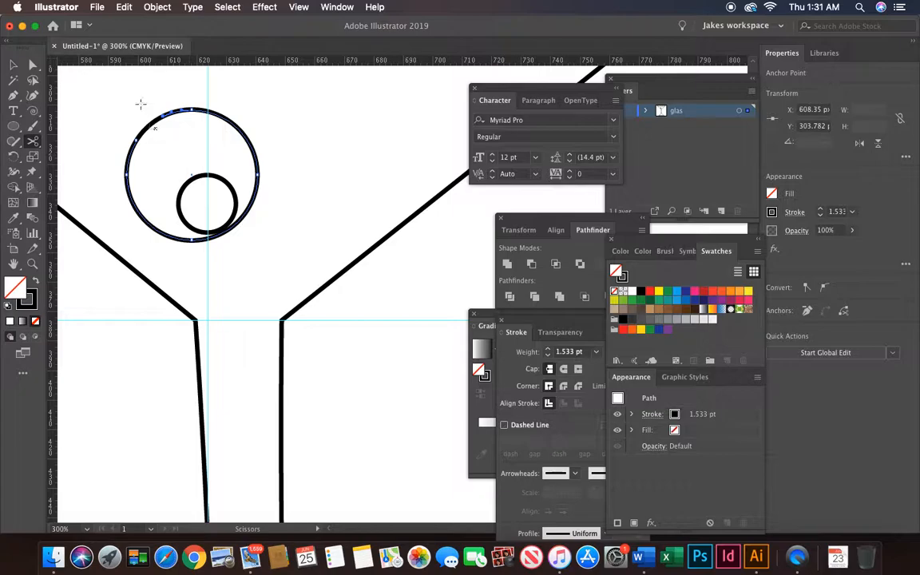
left_click(33, 64)
left_click(152, 128)
key("Delete")
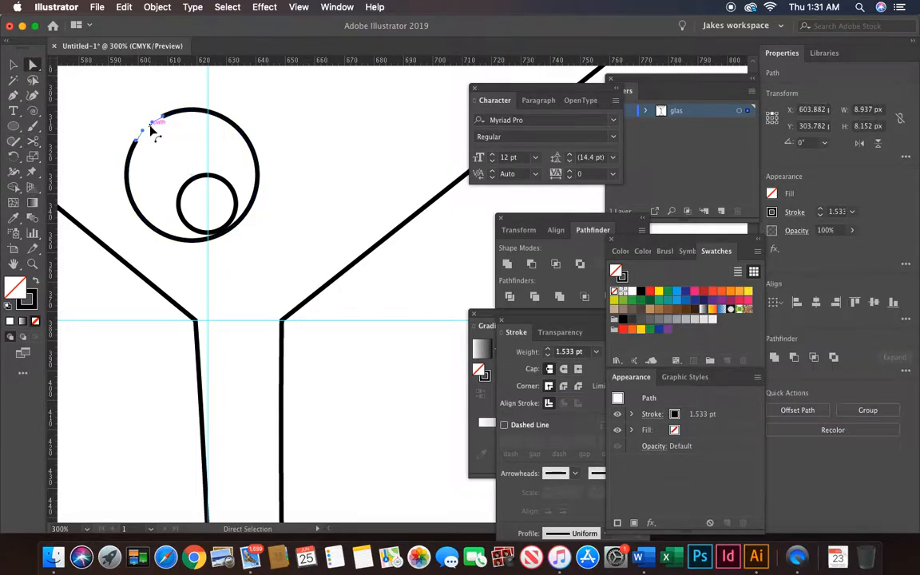
key("Delete")
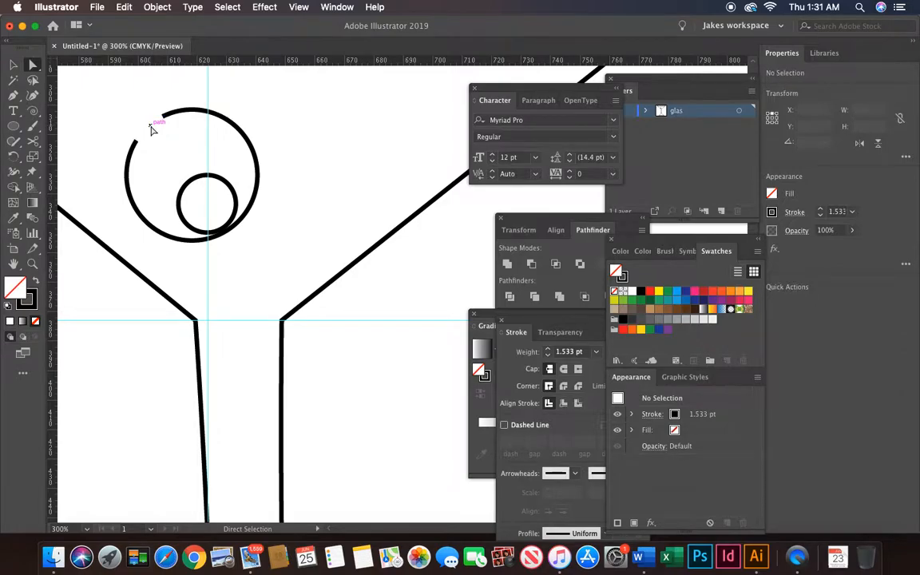
Step: Cut the large circle's lower-right arc on both sides of its contact with the small circle and delete the roughly 7 px wide segment
left_click(33, 142)
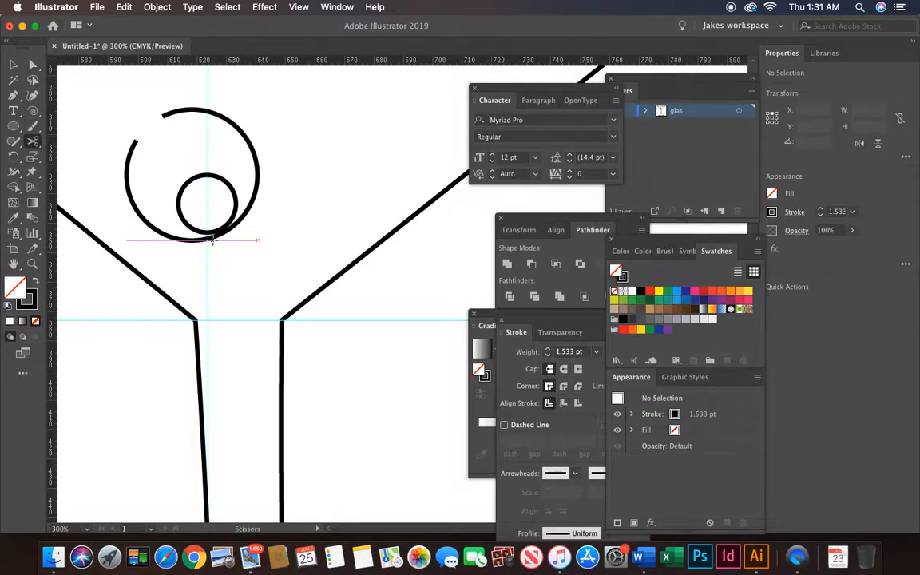
left_click(210, 239)
left_click(582, 296)
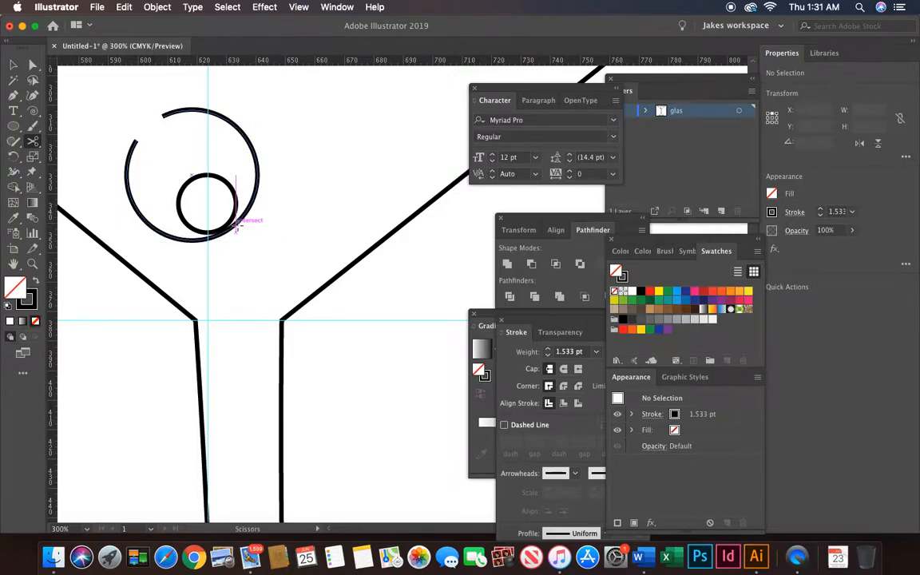
left_click(235, 224)
left_click(215, 238)
left_click(32, 65)
left_click(229, 233)
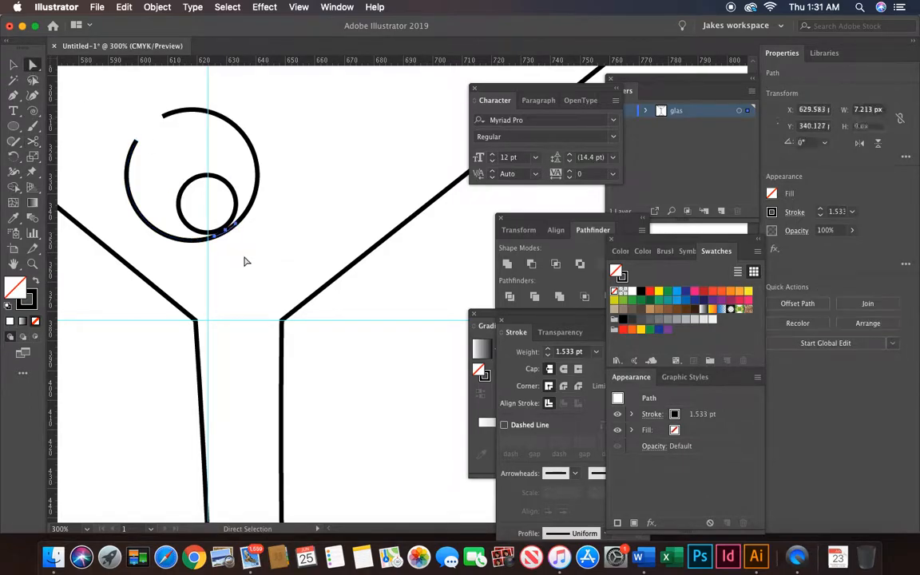
key("Delete")
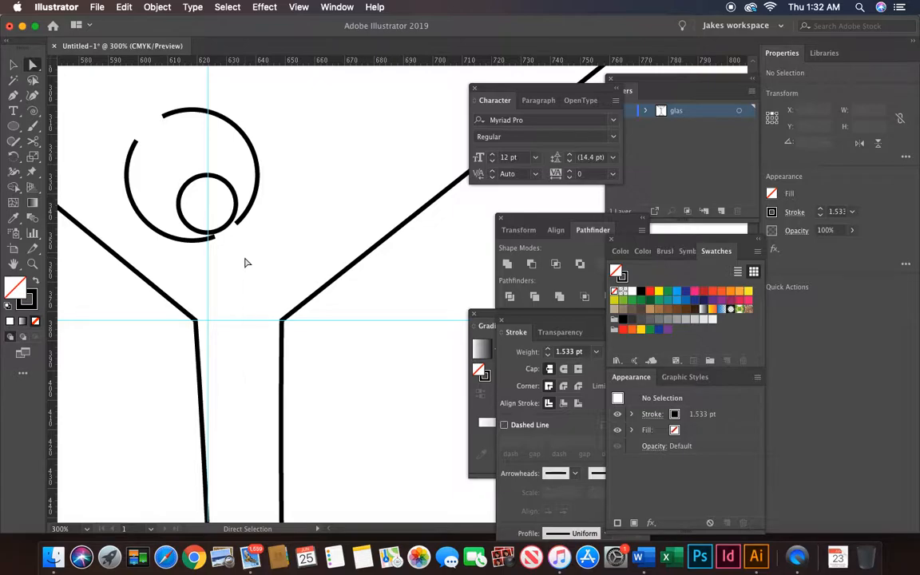
Step: Duplicate the cut large circle and its inner circle, together with the vertical guide, and place the copy above and left of the original
left_click(13, 66)
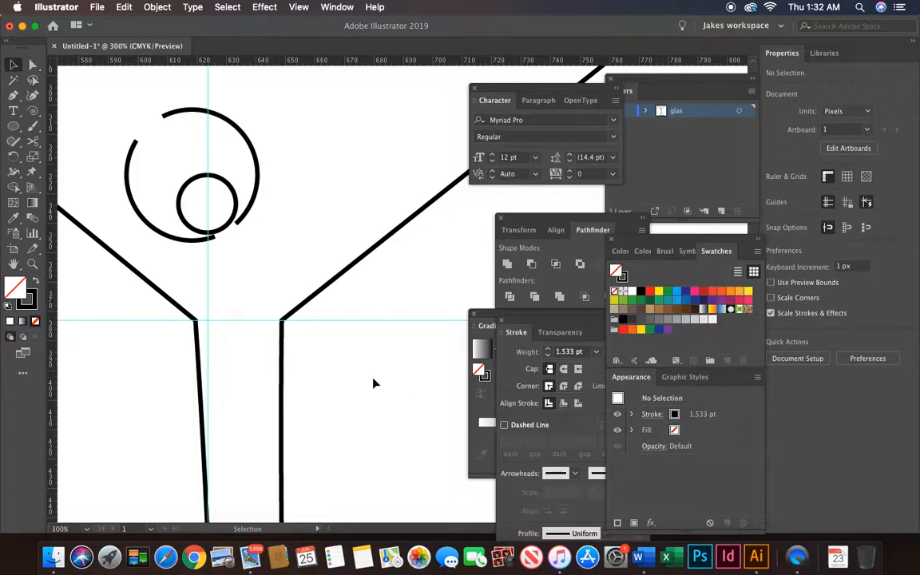
left_click_drag(107, 115, 300, 241)
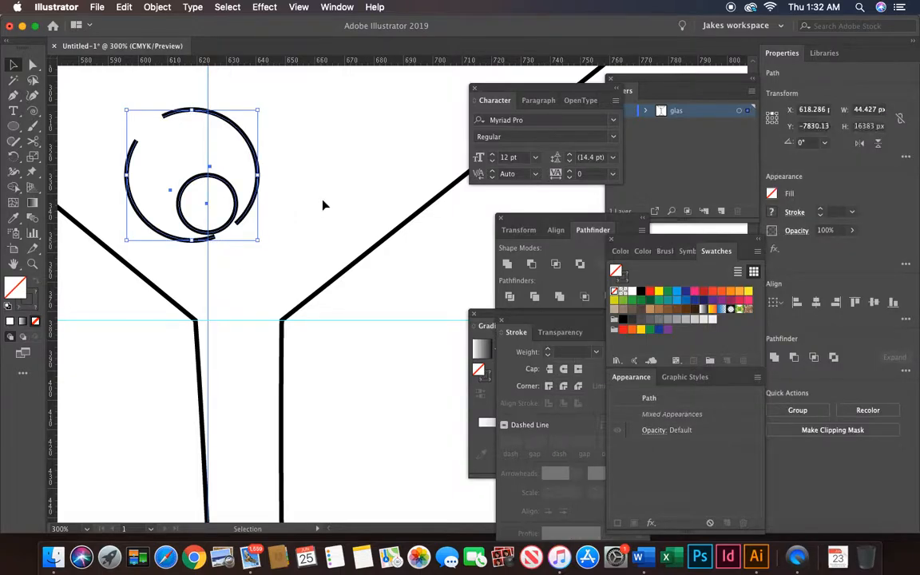
key("a")
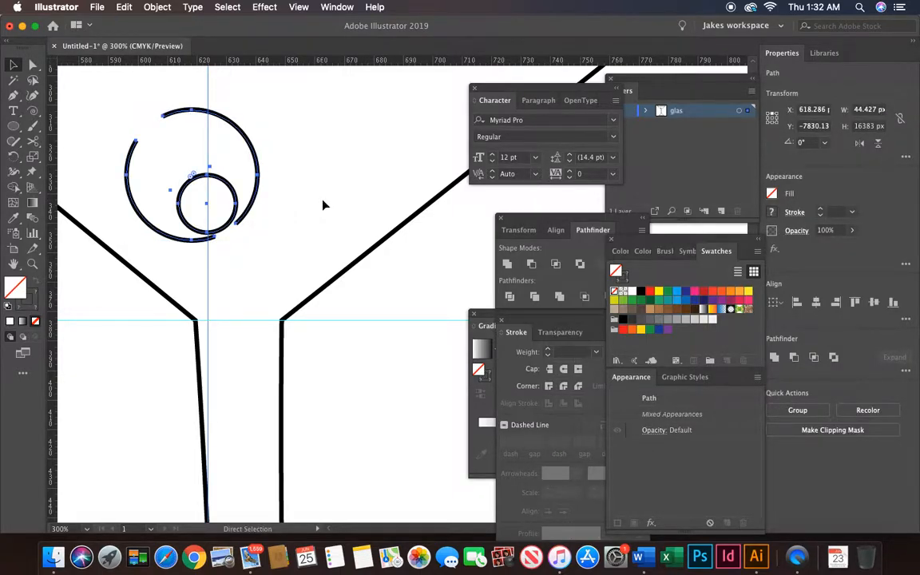
key("super+v")
scroll(342, 201, "up", 2)
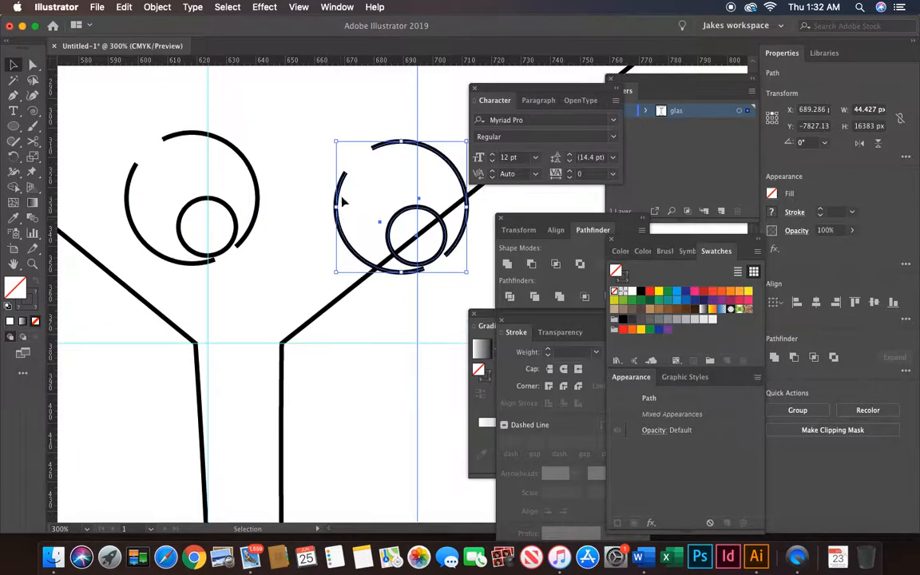
left_click_drag(342, 203, 110, 87)
scroll(170, 161, "up", 5)
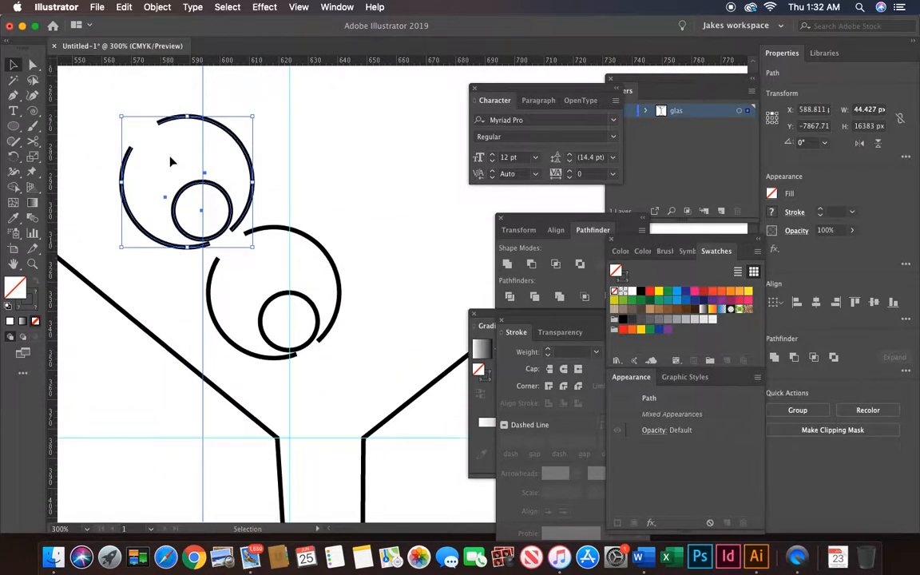
Step: Nudge the duplicated circle pair 6 px up and 3 px left
scroll(170, 161, "up", 2)
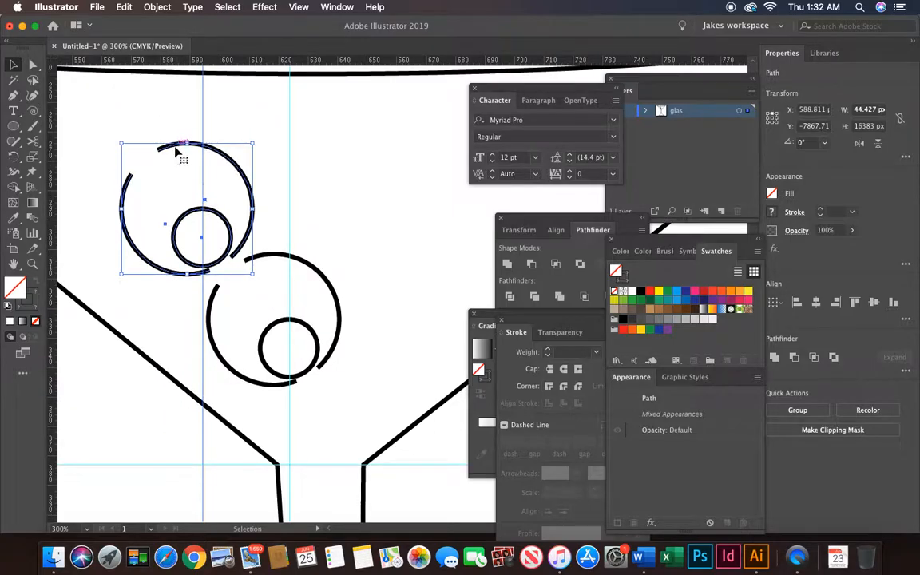
key("Up")
key("Up")
key("Left")
key("Up")
key("Left")
key("Up")
key("Up")
key("Left")
key("Left")
key("Up")
key("Left")
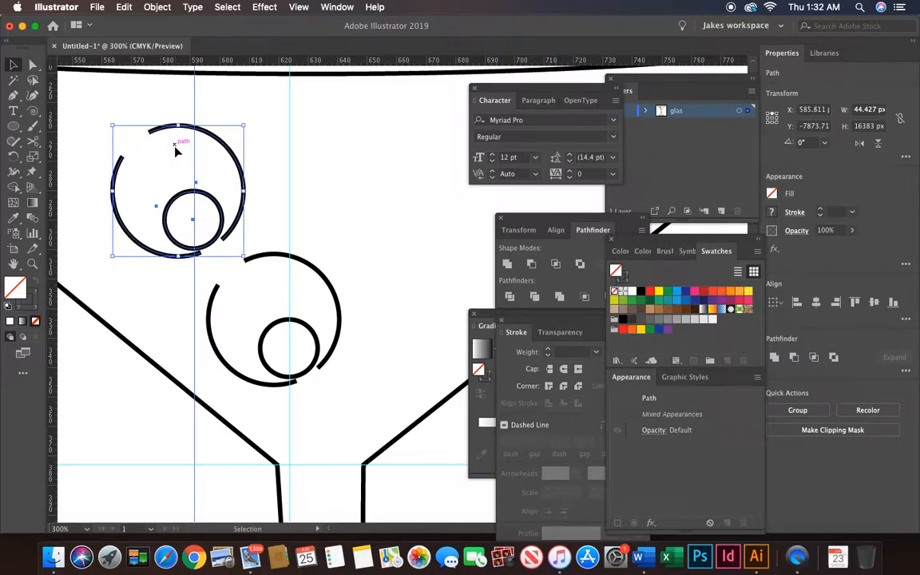
Step: Draw a thin closed slanted pick, about 178 × 272 px, from above the rim through both circle pairs using the Pen tool
left_click(107, 403)
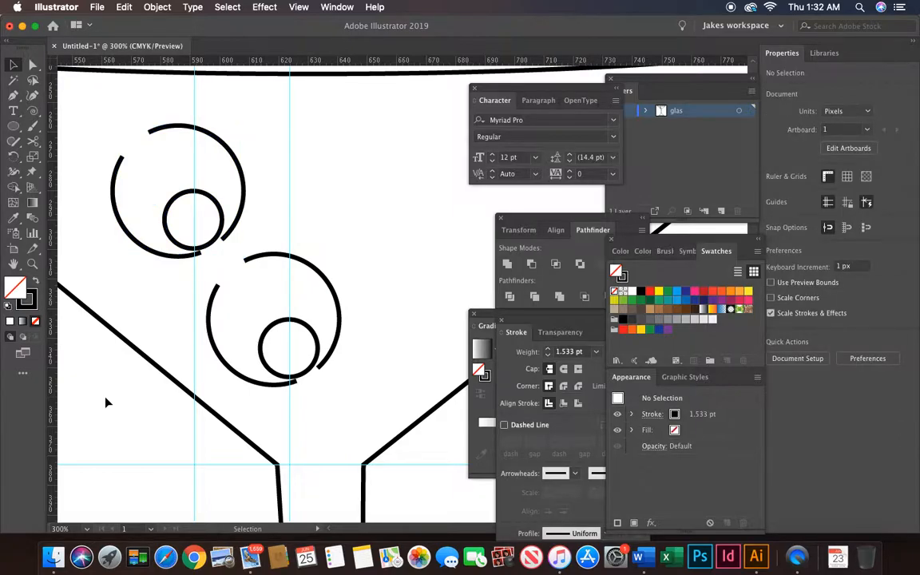
key("super+minus")
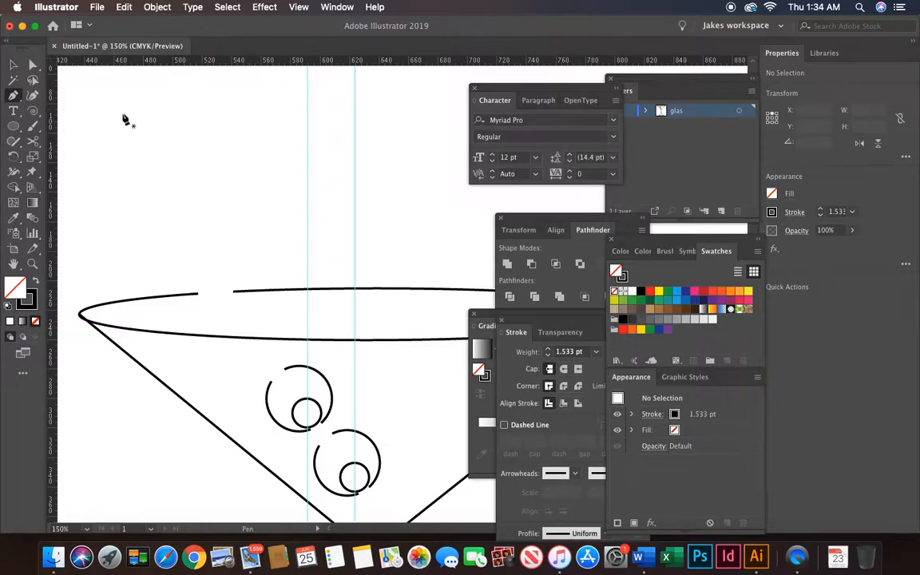
mouse_move(124, 116)
left_mouse_down()
mouse_move(133, 124)
mouse_move(125, 116)
left_mouse_up()
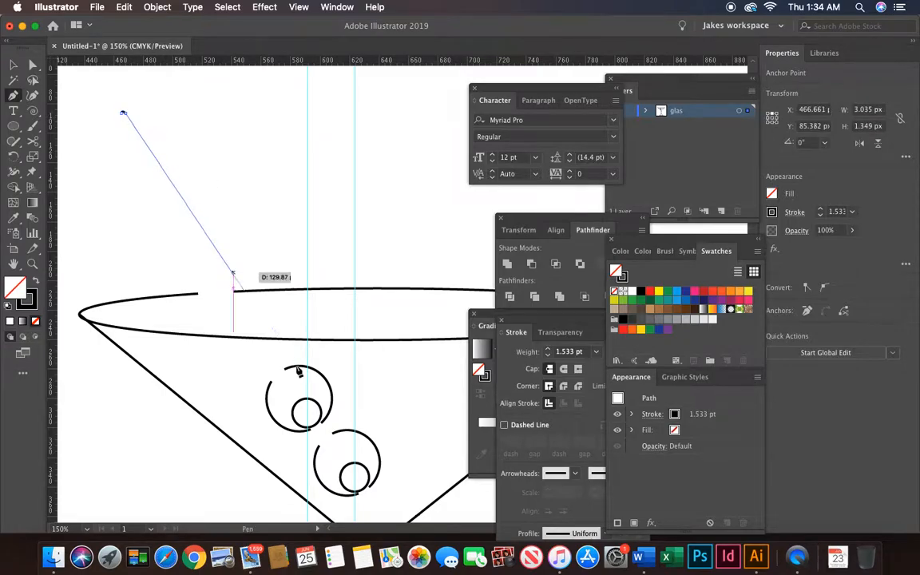
left_click(381, 509)
key("Escape")
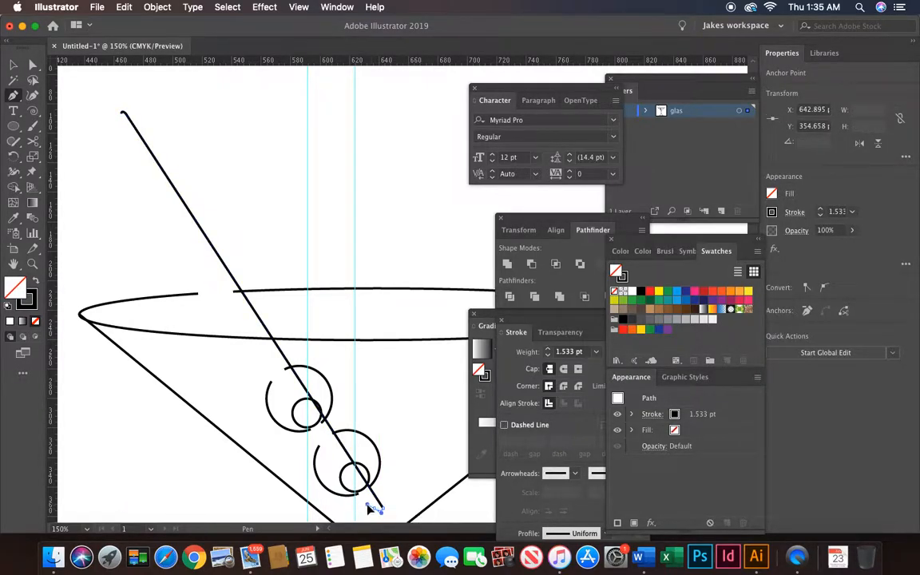
left_click(367, 506, "super")
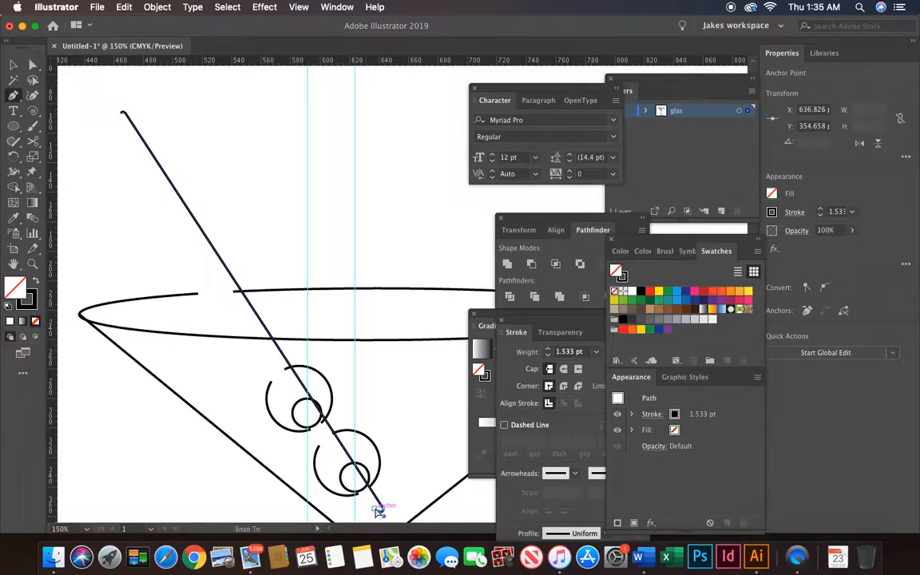
mouse_move(381, 503)
left_mouse_down()
mouse_move(134, 170)
mouse_move(122, 117)
left_mouse_up()
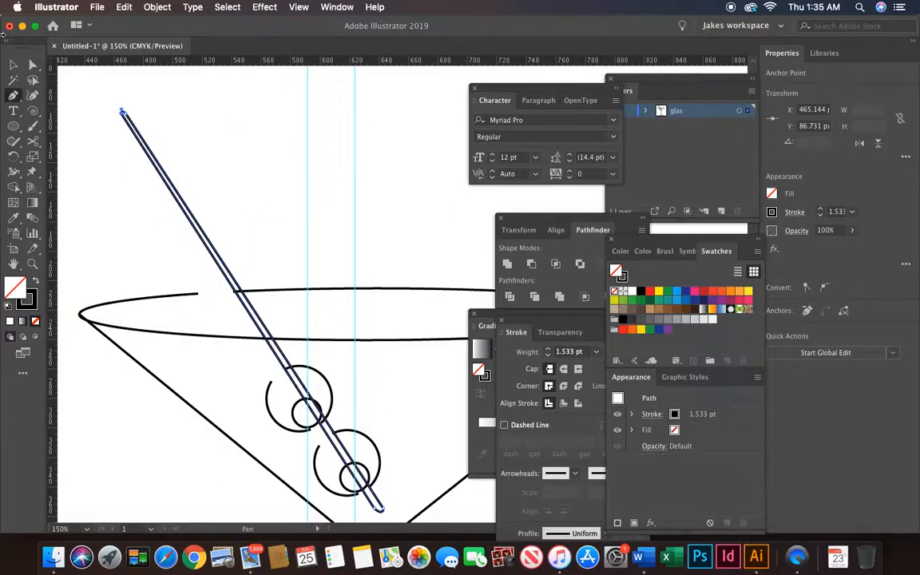
Step: Move the slanted pick about 13 px to the left, so its upper part passes through the rim gap
left_click(12, 63)
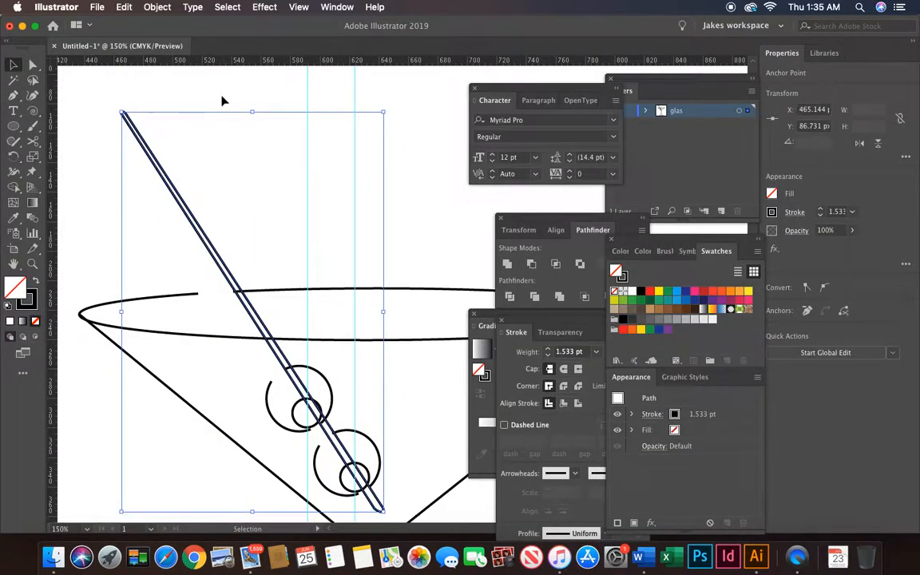
scroll(220, 100, "down", 3)
left_click_drag(185, 182, 155, 183)
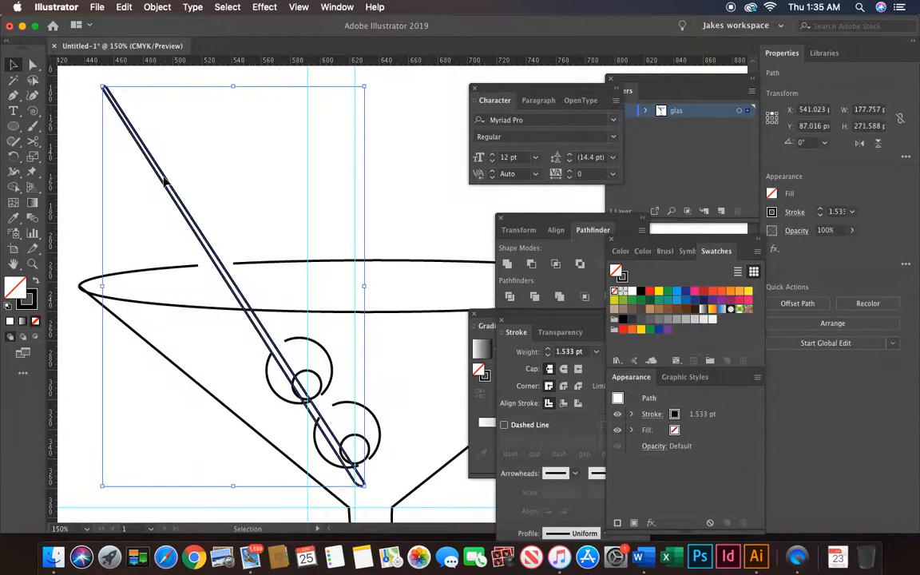
left_click(270, 146)
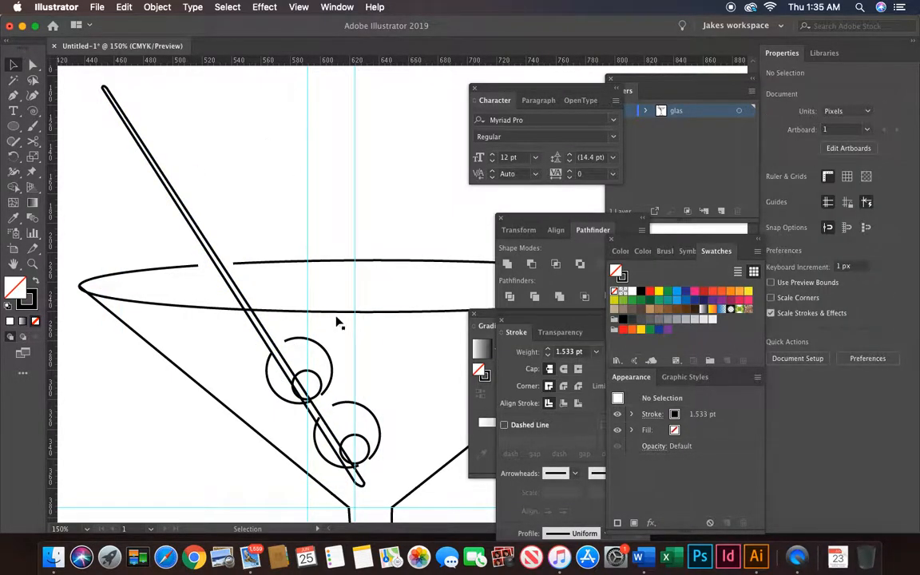
Step: Select both circle pairs and nudge them together 11 px left and 2 px up to center them around the pick
left_click(276, 368)
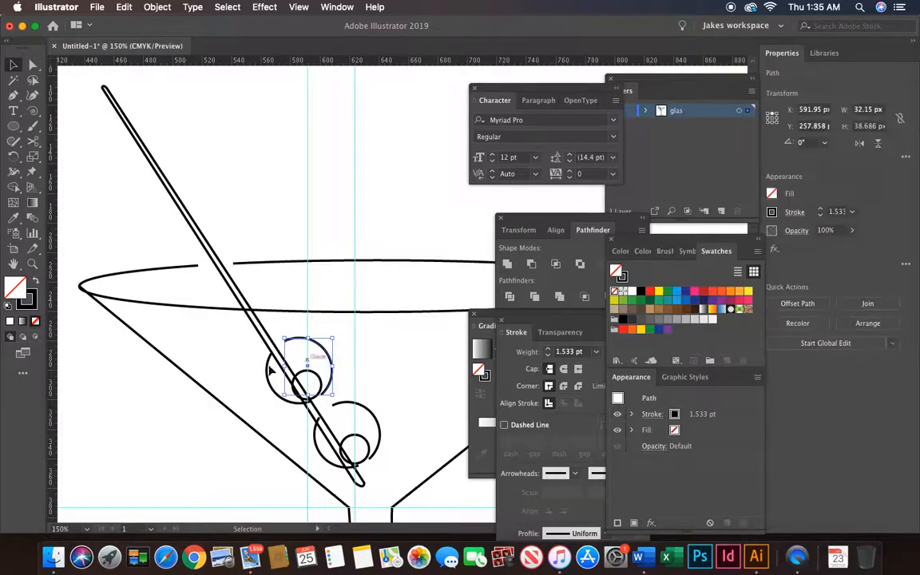
left_click(269, 367, "shift")
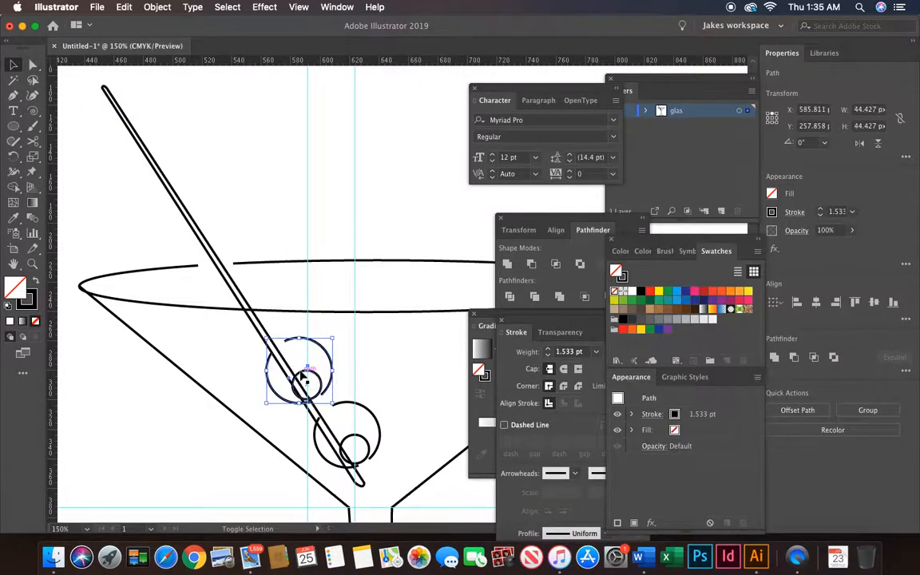
left_click(275, 342, "shift")
left_click(373, 419, "shift")
left_click(354, 438, "shift")
key("Left")
key("Left")
key("Left")
key("Left")
key("Left")
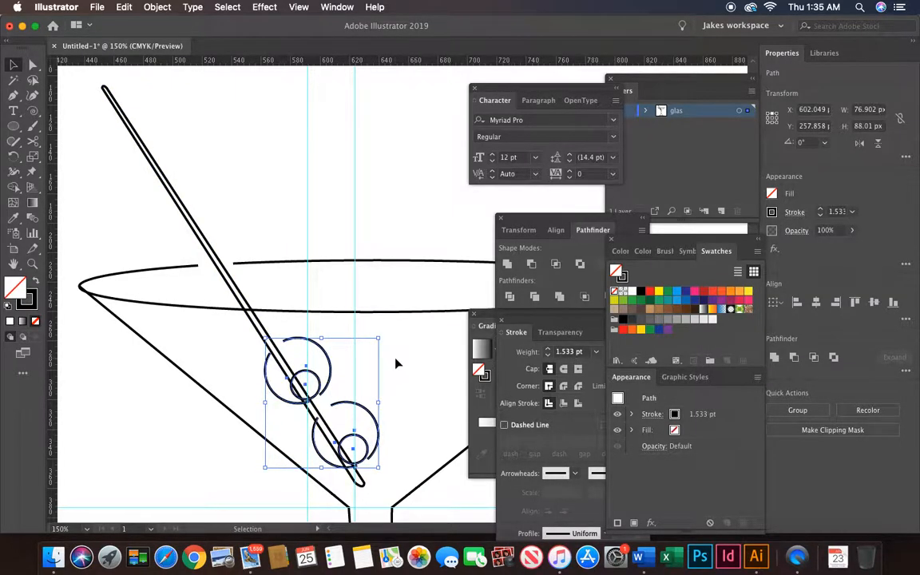
key("Left")
key("Left")
key("Left")
key("Left")
key("Left")
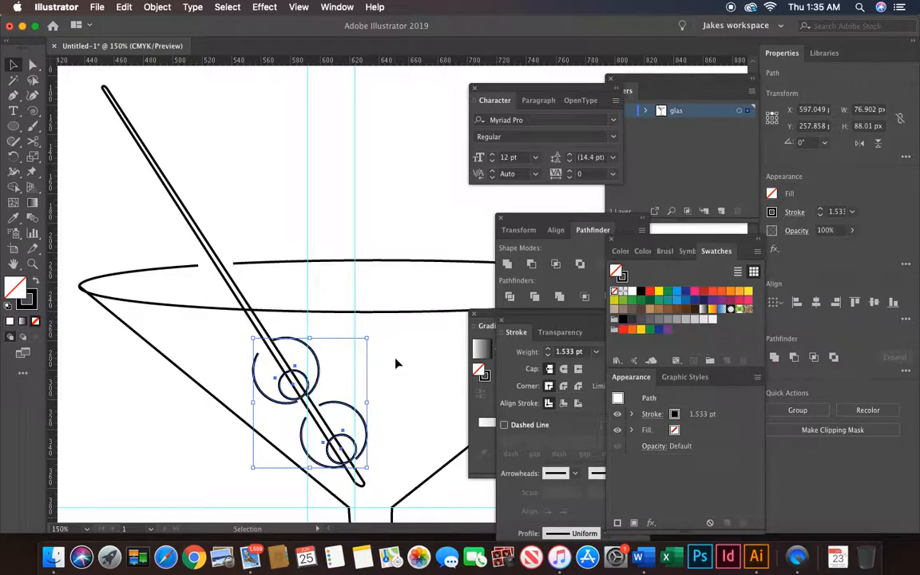
key("Right")
key("Left")
key("Left")
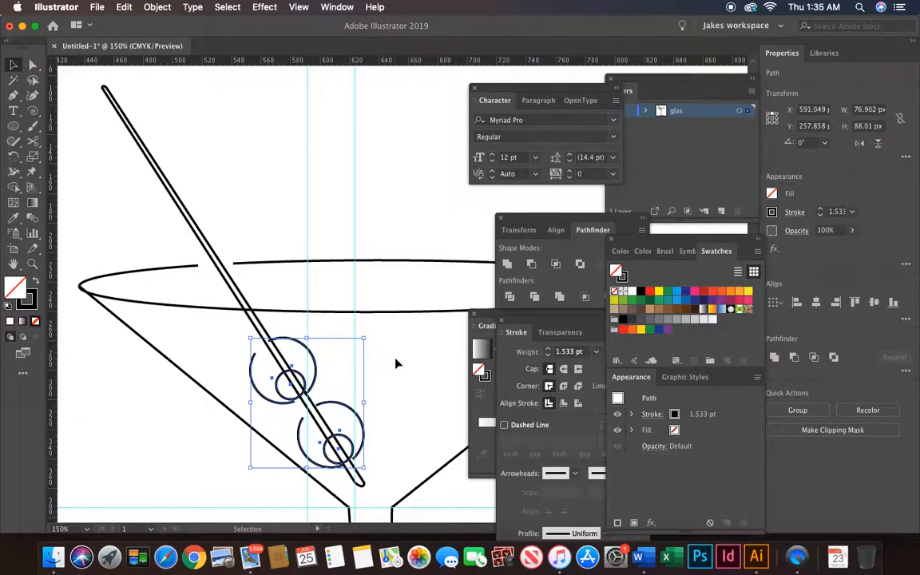
key("Left")
key("Left")
key("Up")
key("Up")
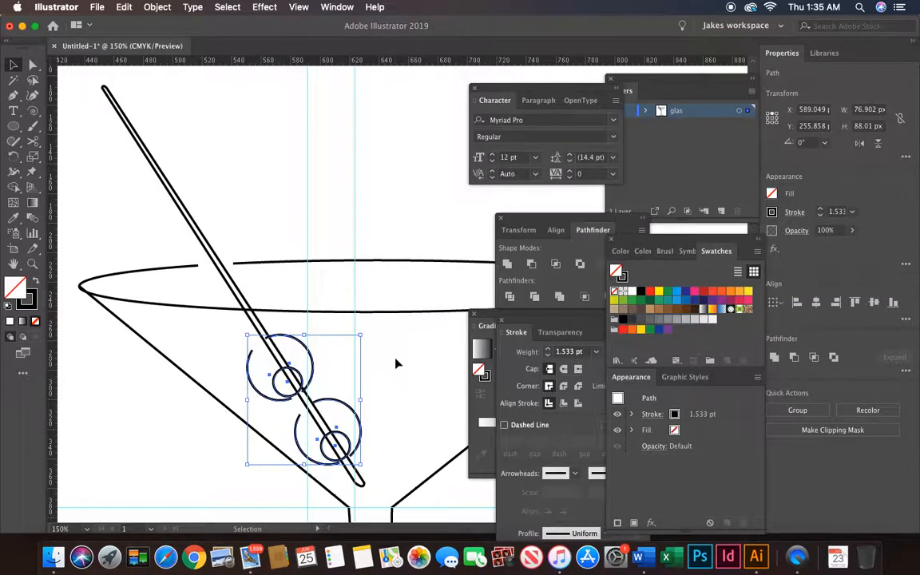
key("Right")
key("Right")
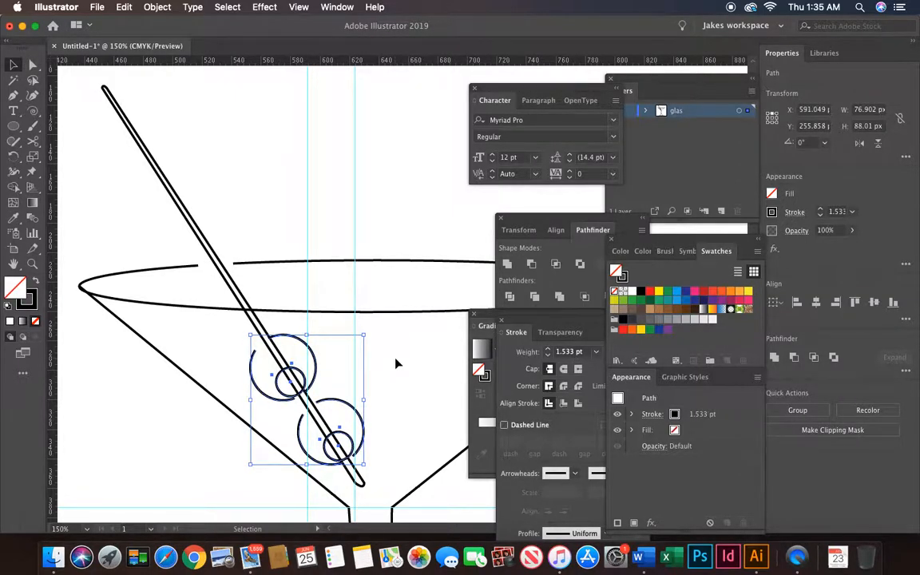
left_click(395, 365)
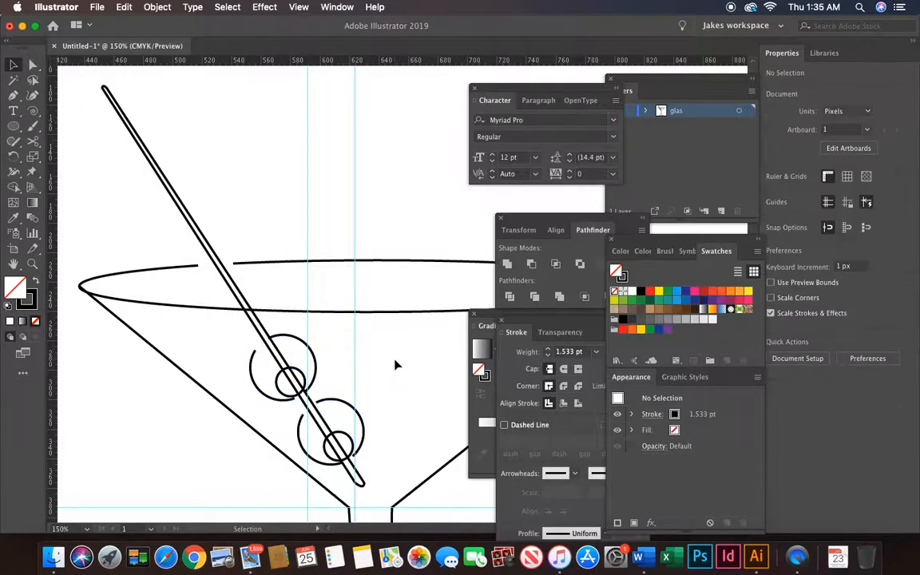
Step: Try to extend the open upper end of the upper circle's left arc toward the pick with Direct Selection
left_click(32, 64)
key("super+equal")
key("super+equal")
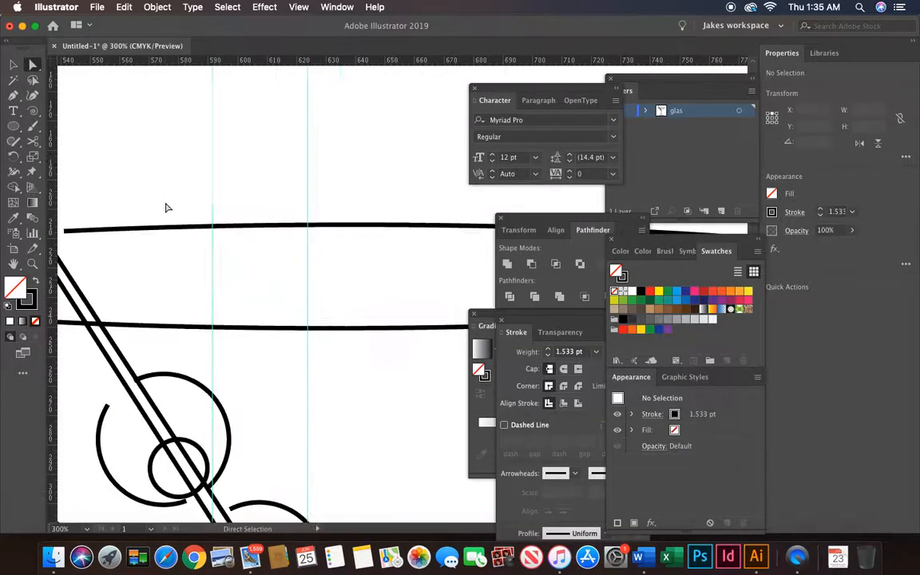
scroll(167, 208, "down", 3)
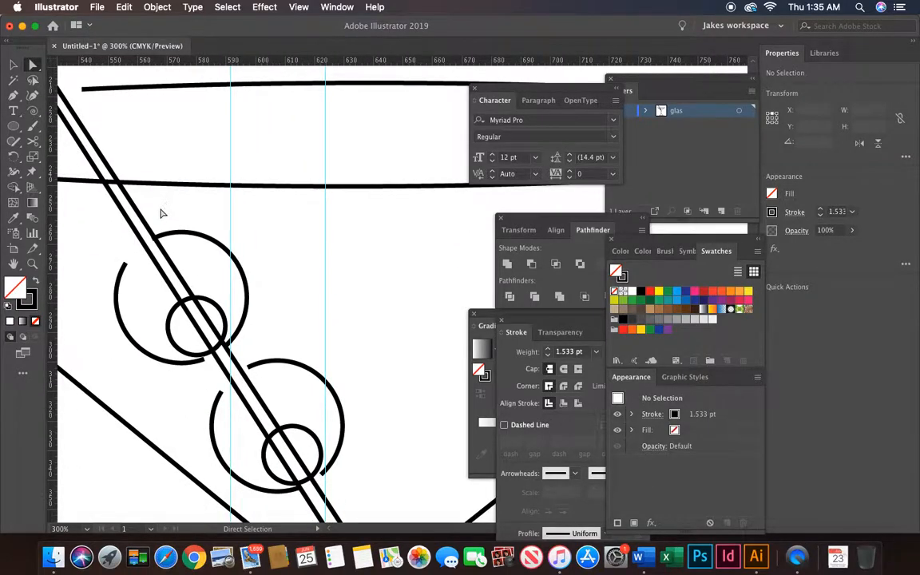
left_click_drag(126, 264, 136, 252)
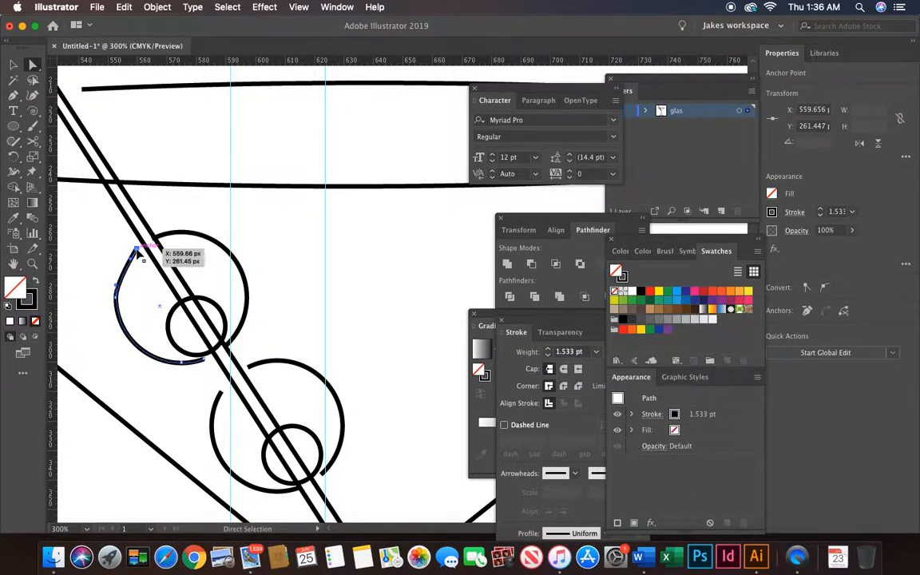
key("cmd+z")
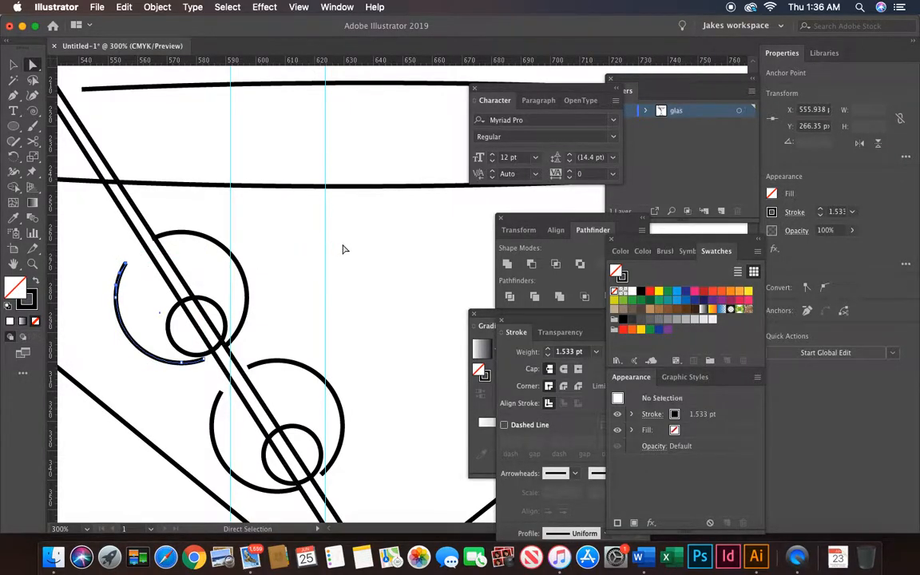
left_click(247, 262)
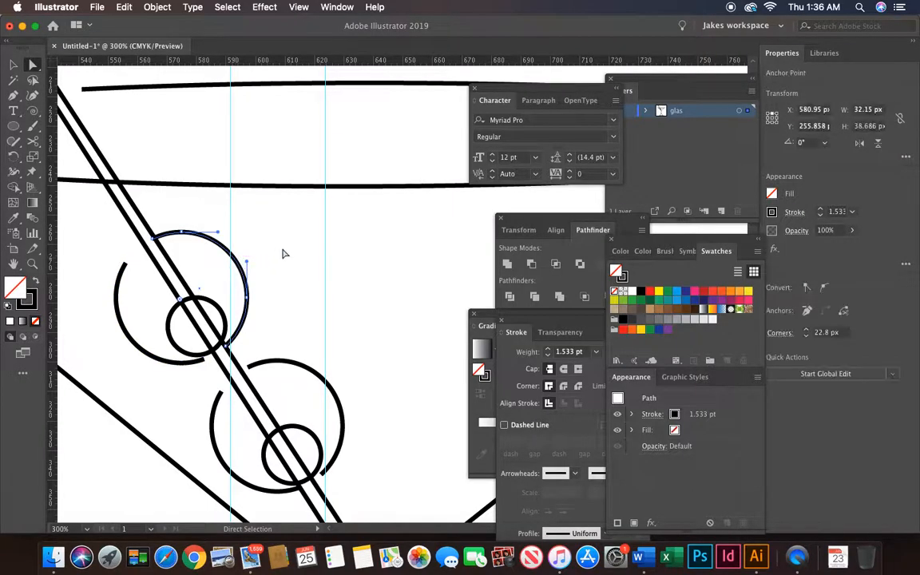
key("v")
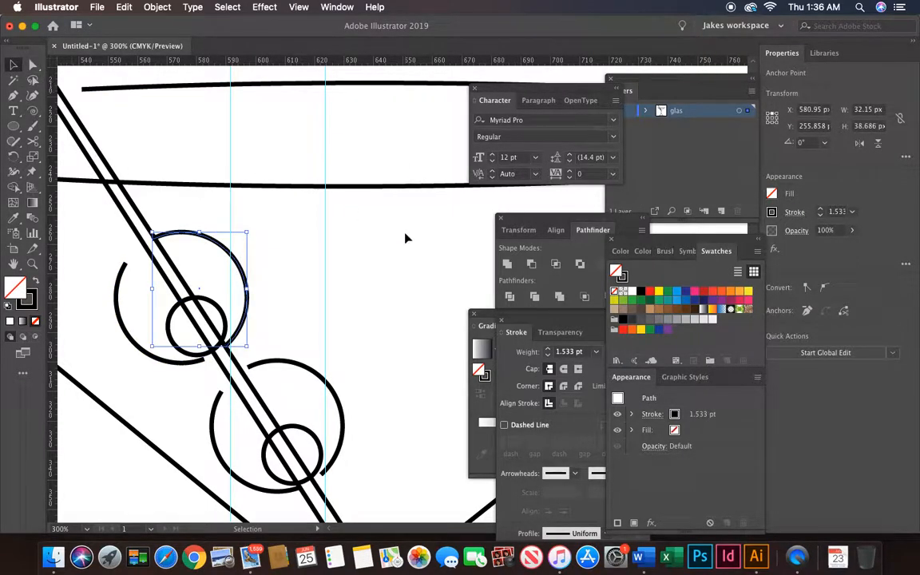
Step: Undo the last nudge of both circle pairs and shift them together 3 px to the right instead
key("super+z")
key("super+z")
key("super+z")
key("super+z")
key("super+z")
key("super+z")
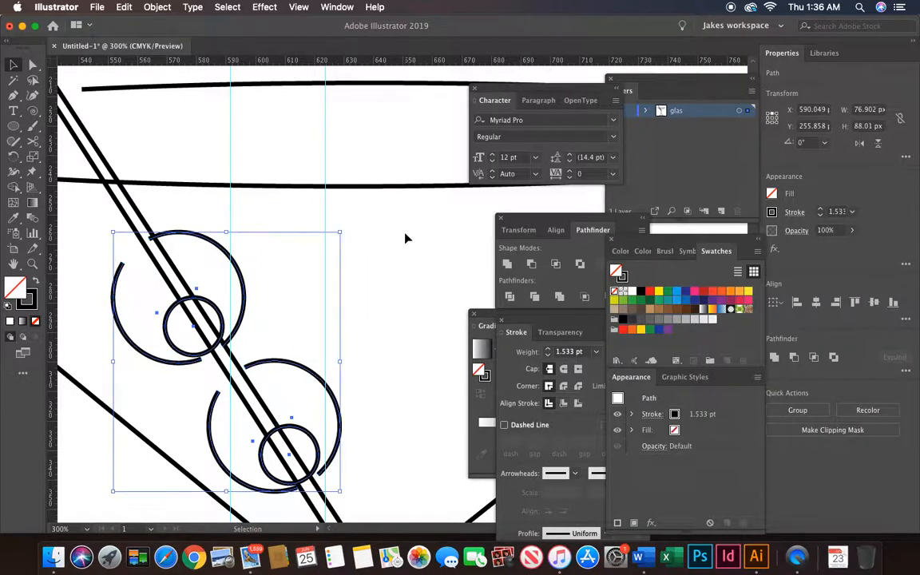
key("Right")
key("Right")
key("Right")
key("Right")
key("Right")
key("Right")
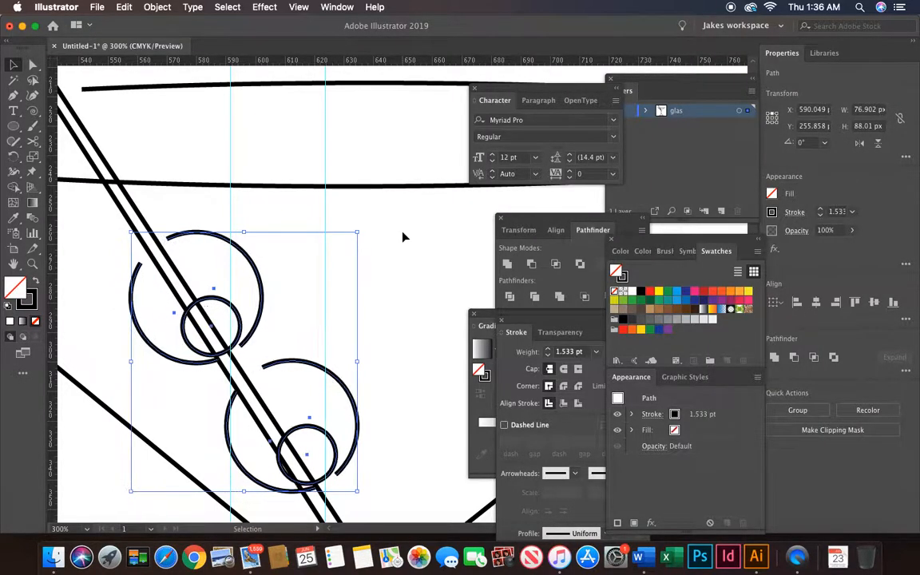
key("Left")
key("Left")
key("Left")
key("Left")
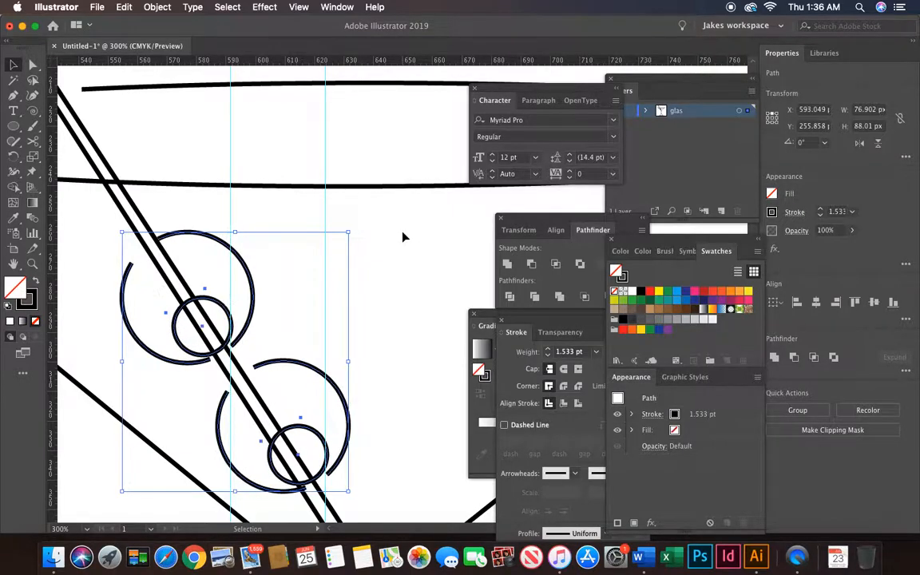
key("Right")
left_click(404, 238)
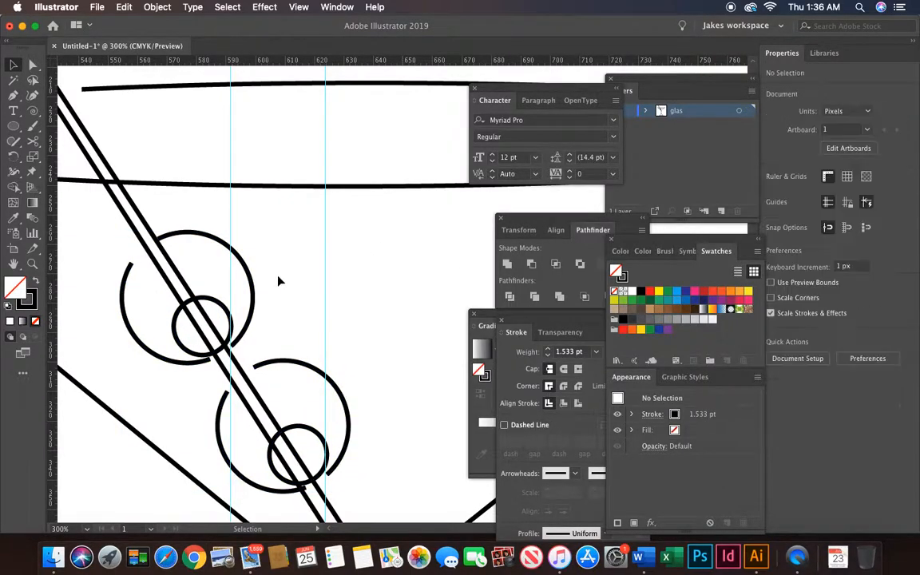
Step: Move the upper circle's left arc 2 px right and 1 px up, rotating it about 2° clockwise
left_click(132, 332)
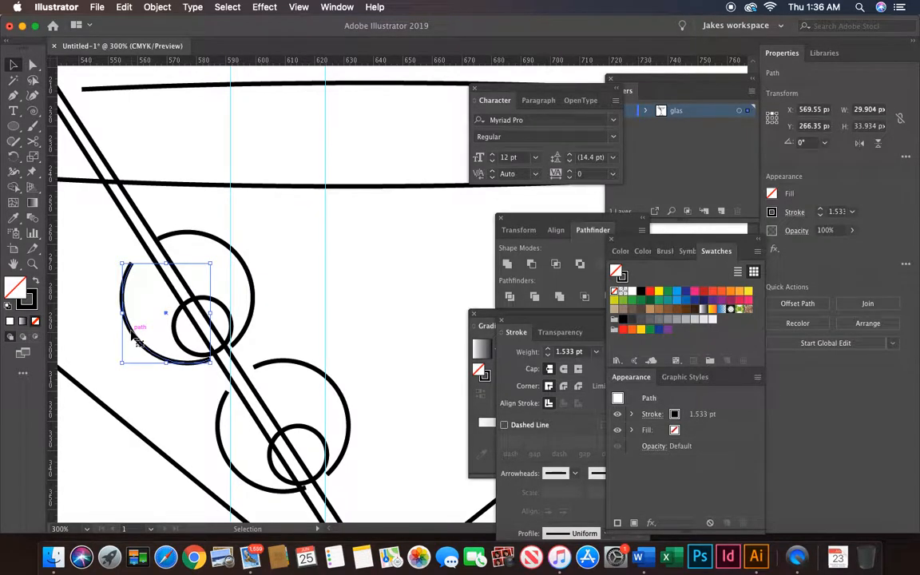
key("Right")
key("Right")
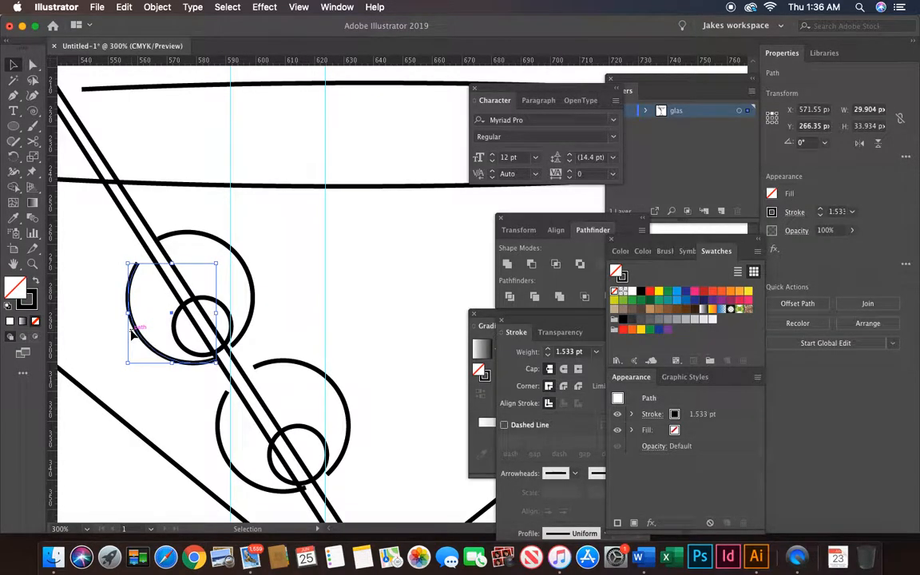
left_click_drag(126, 260, 132, 261)
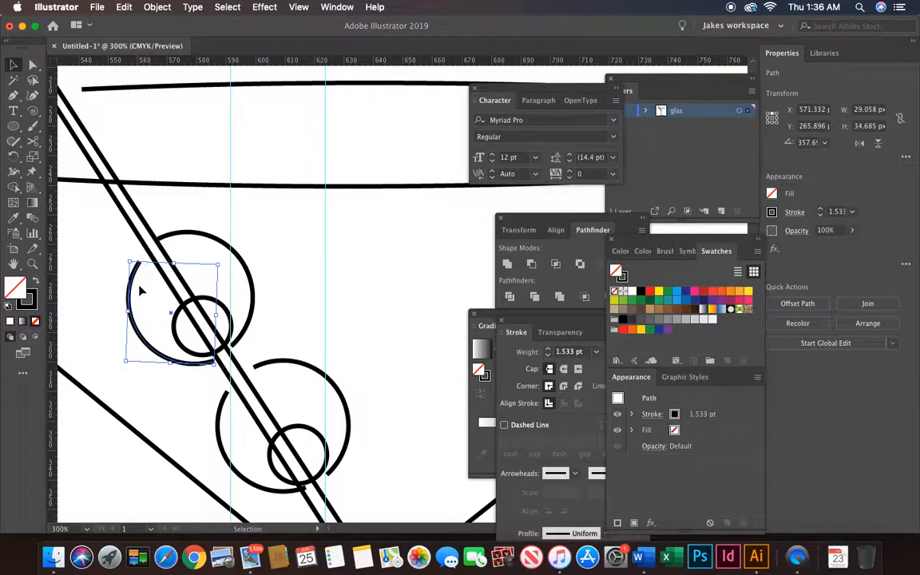
key("Up")
key("Down")
key("Down")
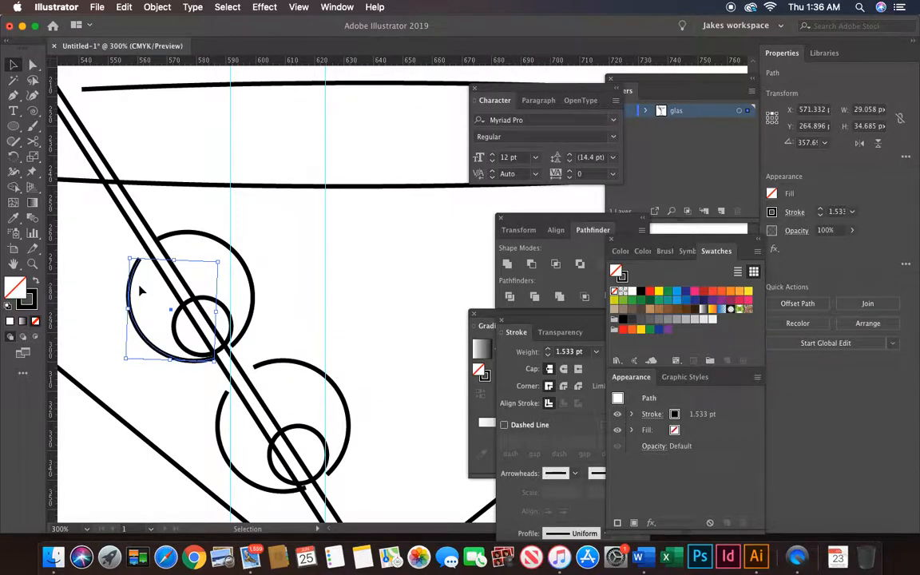
left_click(158, 215)
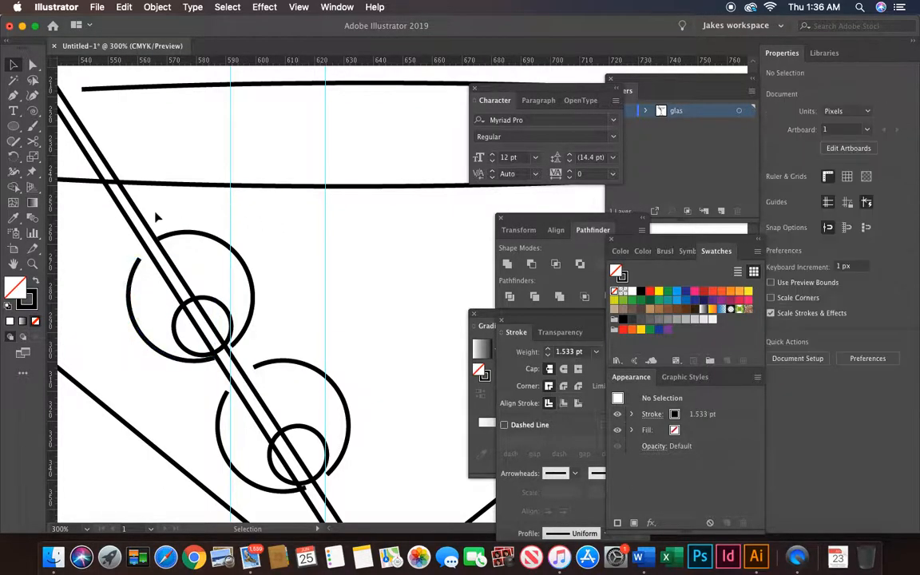
Step: Nudge the slanted pick 1 px to the right to adjust its fit between the circle arcs
left_click(151, 229)
key("Left")
key("Left")
key("Right")
key("Right")
key("Right")
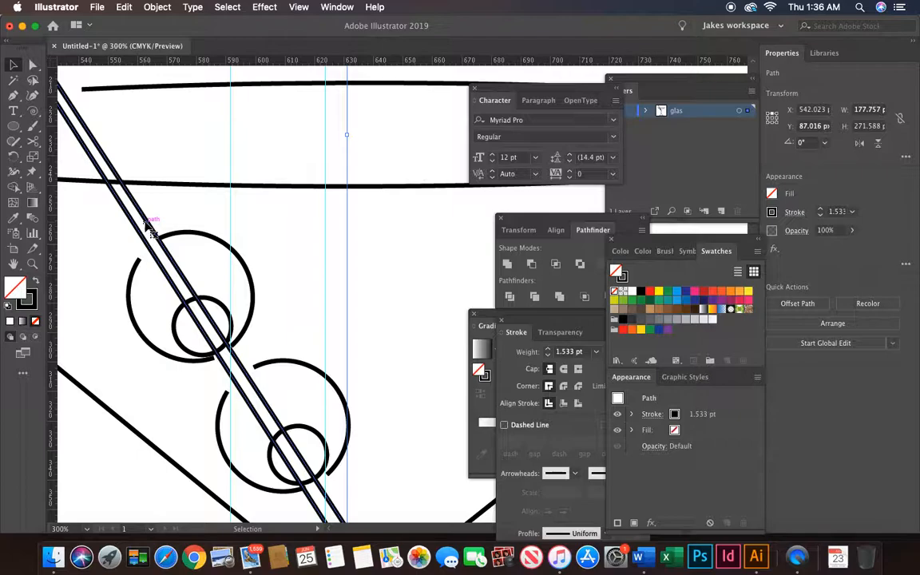
Step: Select the upper circle's two arcs and inner circle, rotate them very slightly together, and shift them 2 px to the right
left_click(191, 238)
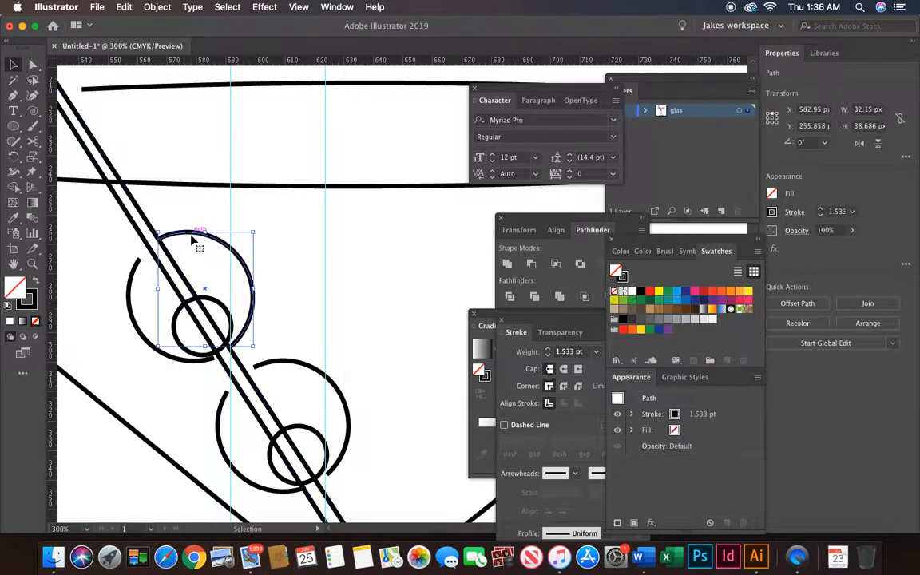
left_click(134, 319, "shift")
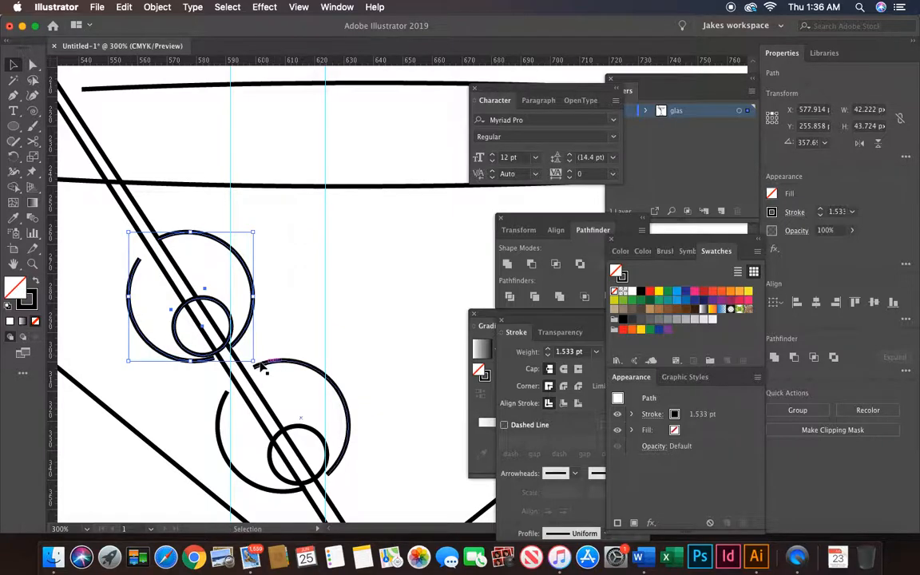
left_click_drag(257, 222, 256, 221)
key("Right")
key("Right")
key("Right")
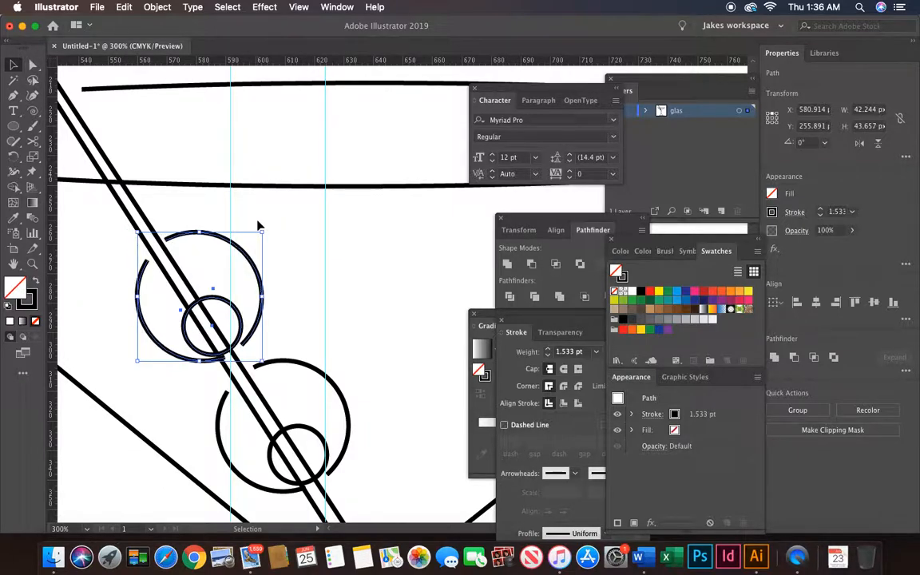
key("Left")
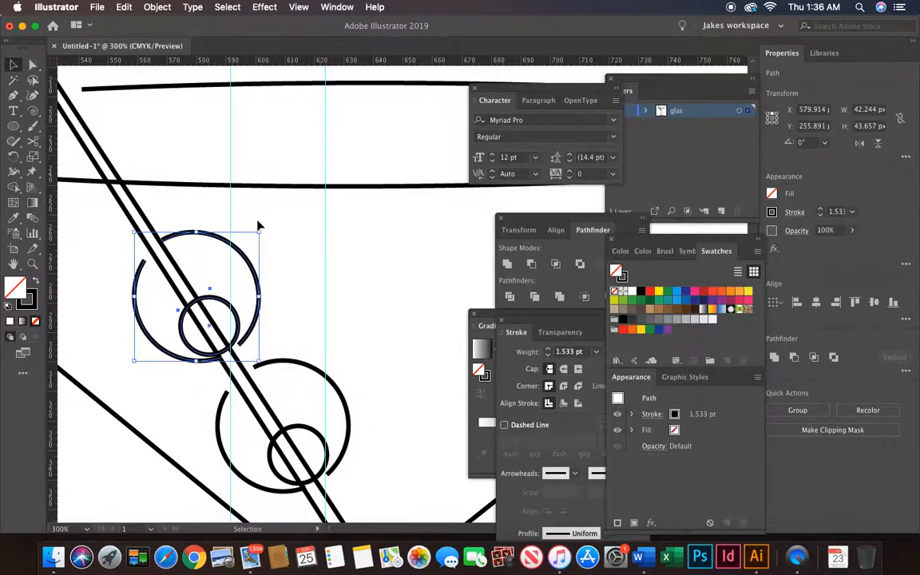
left_click(264, 229)
Step: Examine the olives, the slanted pick and the glass outline at 100% zoom
key("super+minus")
key("super+minus")
key("super+minus")
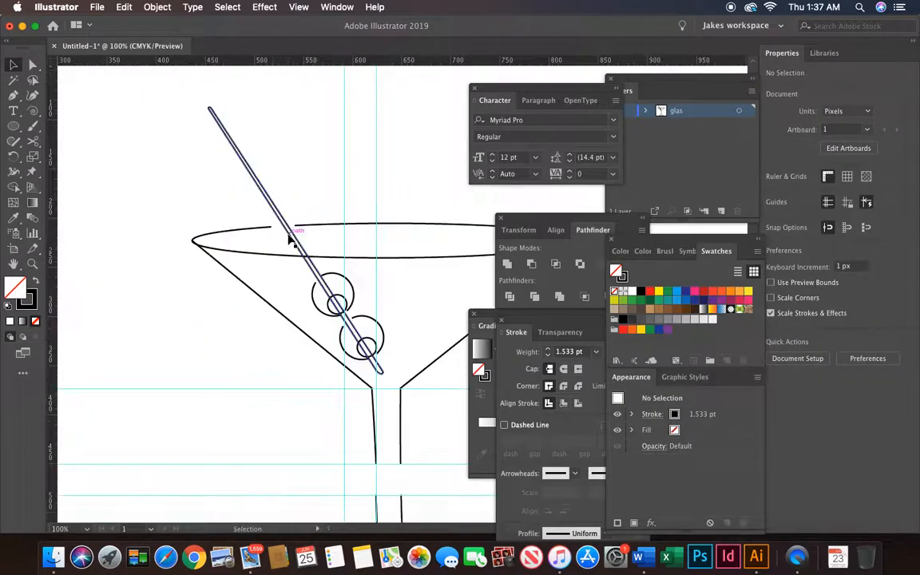
scroll(290, 240, "down", 3)
scroll(289, 240, "right", 5)
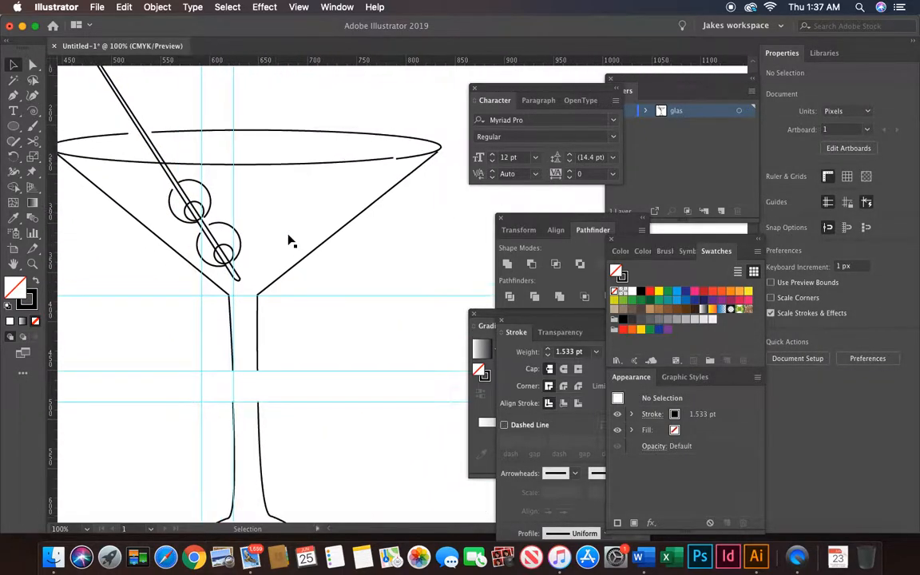
scroll(290, 239, "left", 2)
scroll(290, 240, "up", 1)
scroll(289, 240, "up", 2)
scroll(289, 240, "down", 2)
Step: Close the gap in the back edge of the rim up to the slanted pick with Direct Selection
key("a")
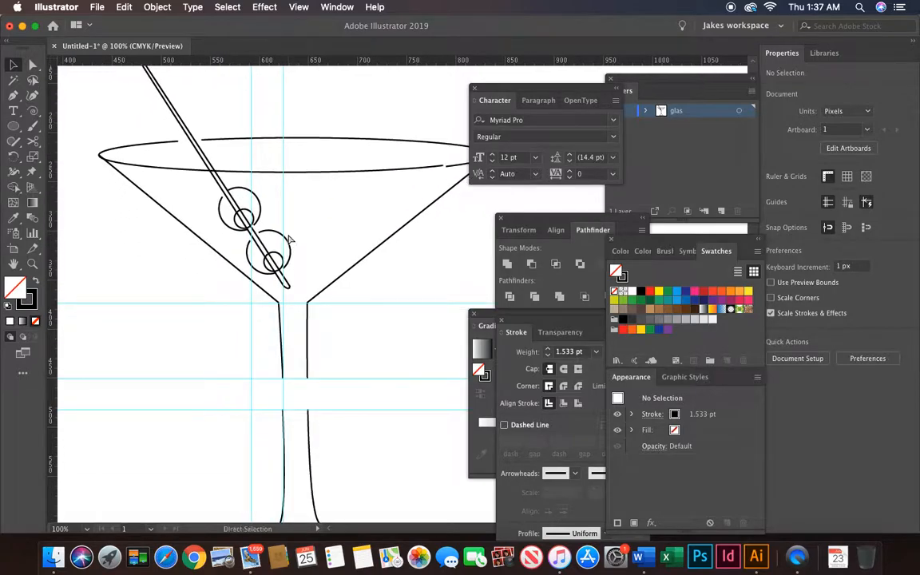
key("super+minus")
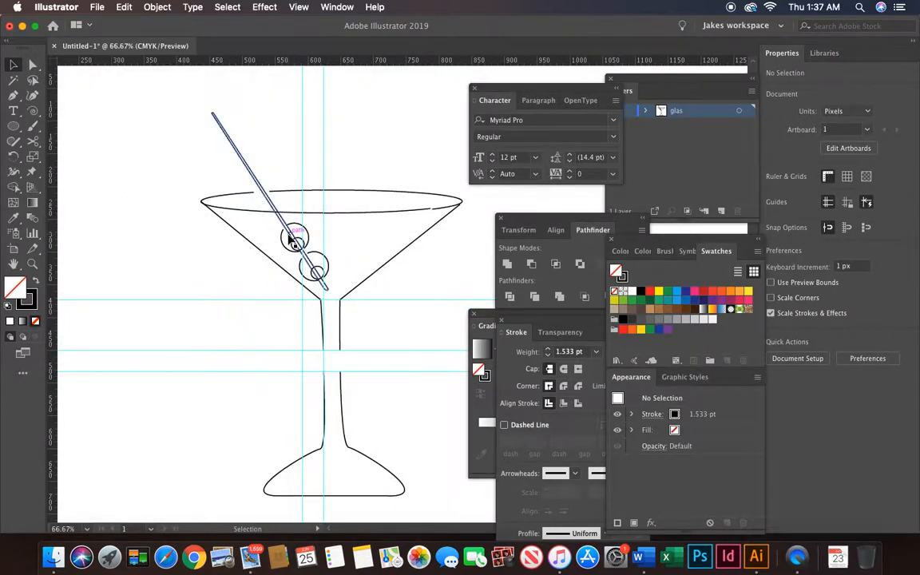
key("super+equal")
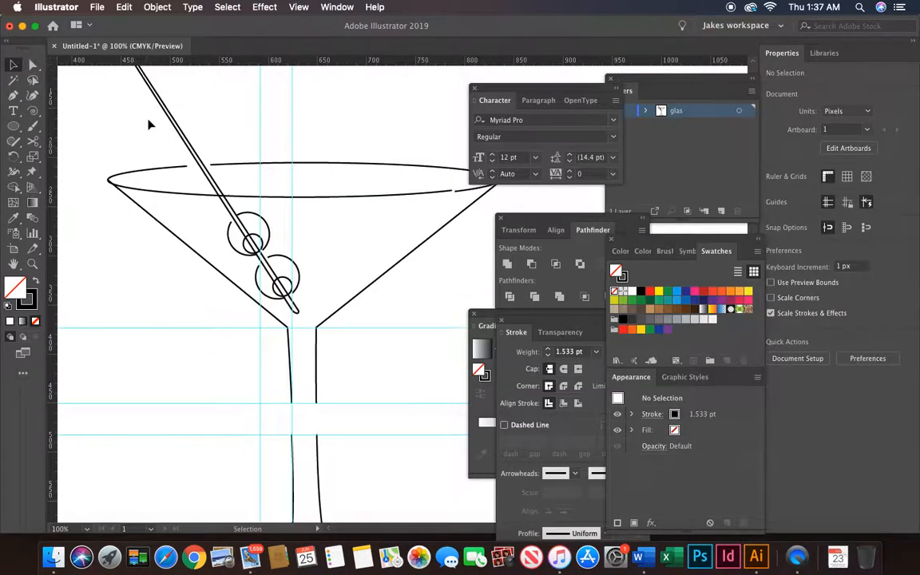
left_click(33, 65)
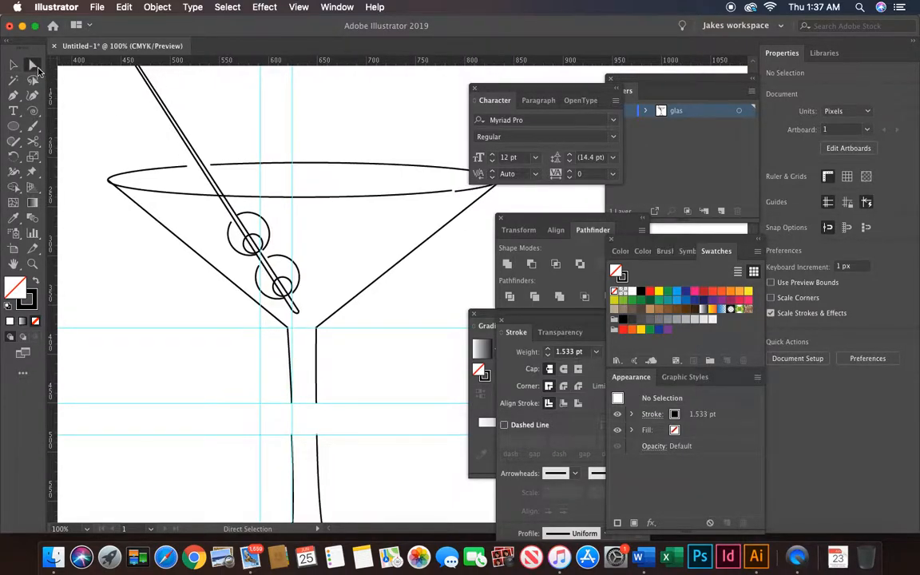
left_click(190, 171)
left_click_drag(190, 172, 209, 168)
left_click(231, 141)
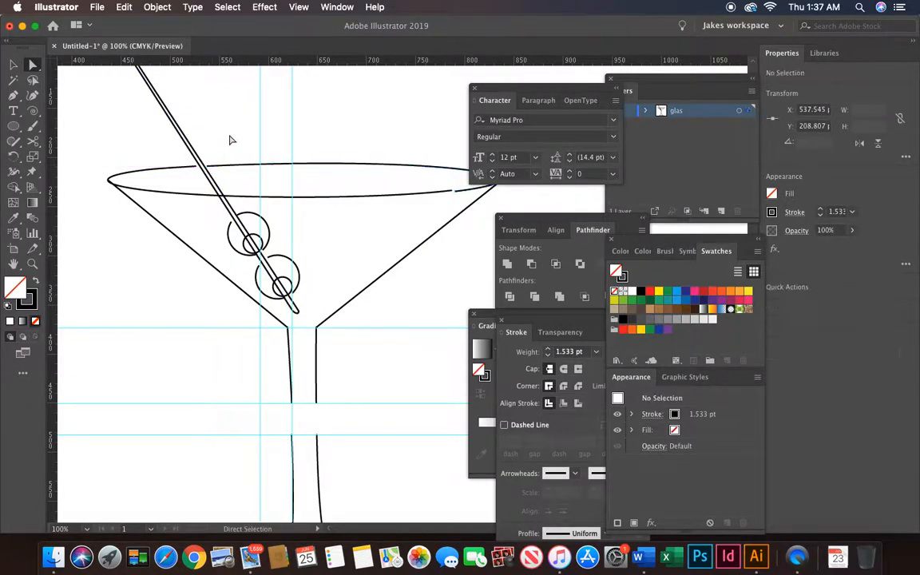
Step: Move the bowl, upper stem, olives and pick with their guides up about 75 px to widen the gap in the stem
scroll(230, 137, "down", 10)
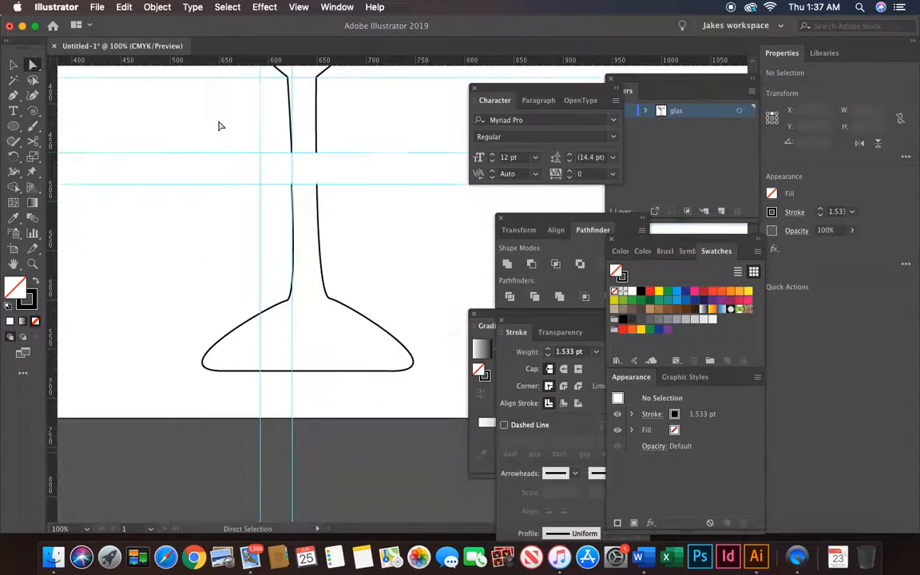
scroll(217, 125, "up", 5)
key("v")
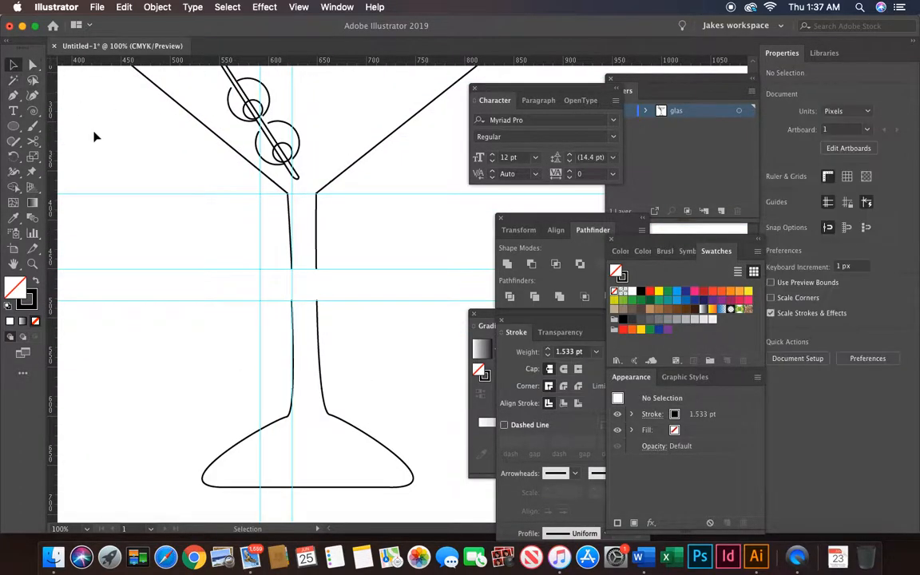
scroll(94, 137, "up", 8)
left_click_drag(85, 106, 451, 423)
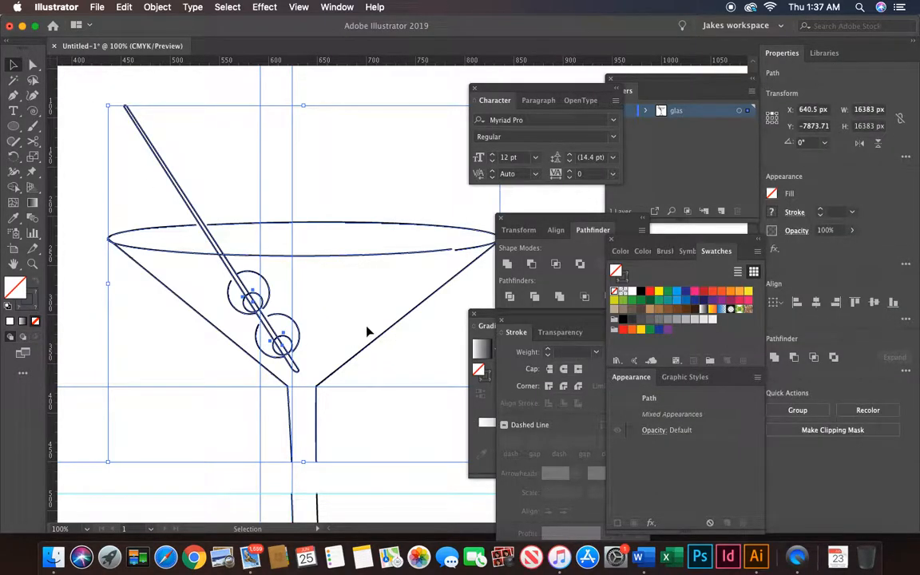
key("super+minus")
scroll(369, 331, "right", 5)
scroll(368, 331, "down", 1)
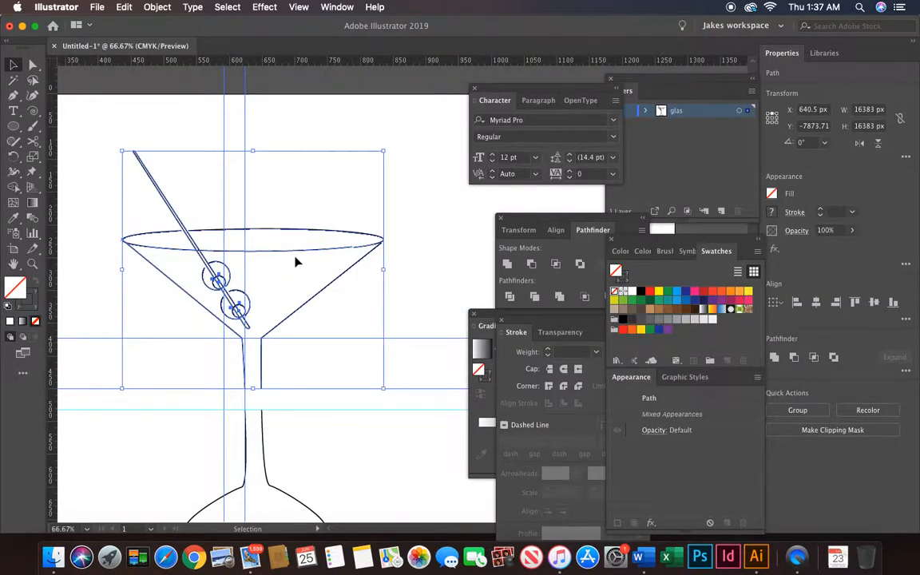
left_click_drag(296, 239, 296, 194)
scroll(296, 195, "down", 2)
left_click(150, 257)
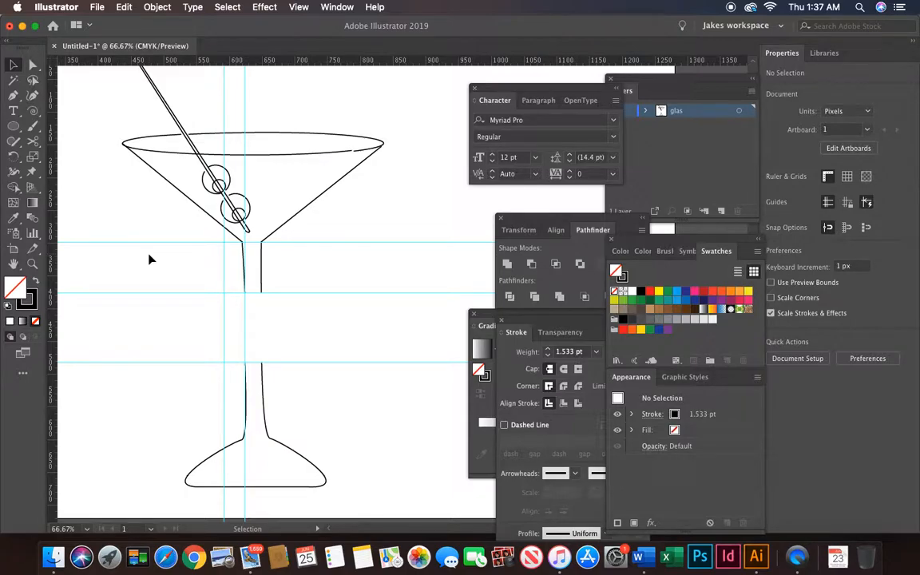
Step: Select the whole martini glass with its olives and pick, and apply round caps to the strokes
key("super+minus")
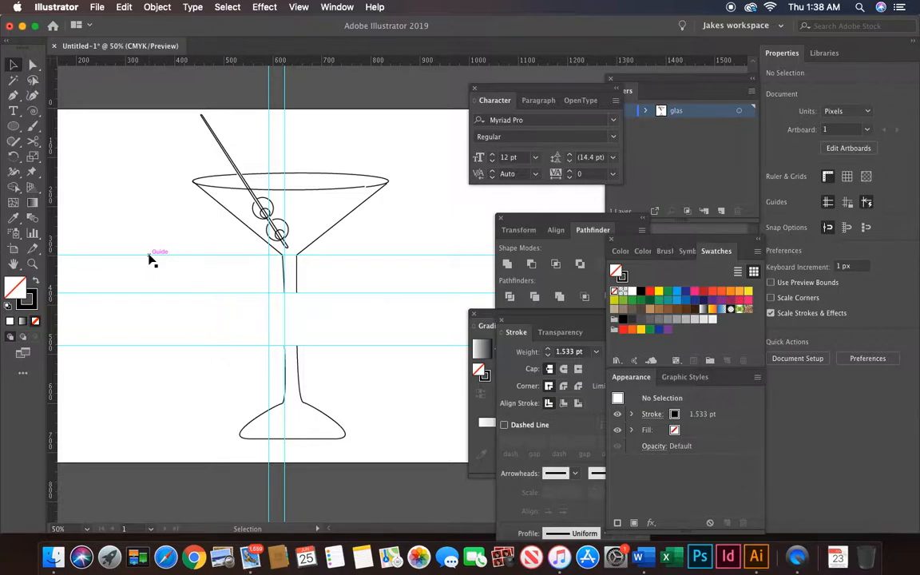
scroll(150, 260, "down", 2)
left_click_drag(120, 101, 409, 431)
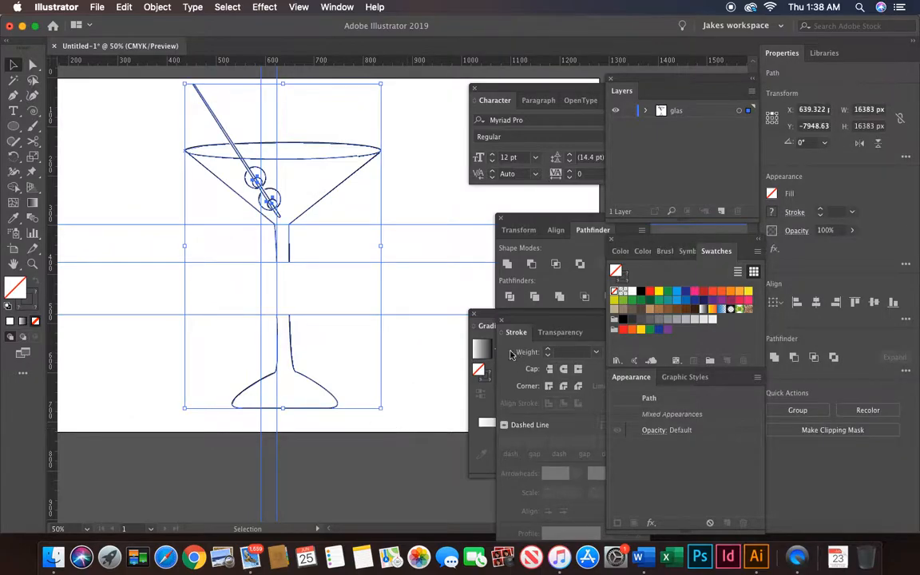
left_click(431, 278)
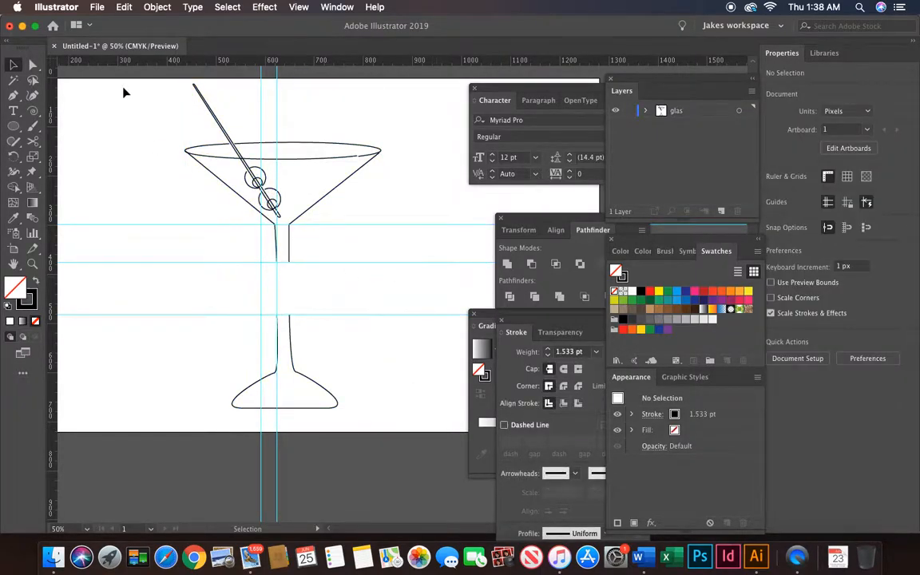
left_click_drag(125, 97, 384, 424)
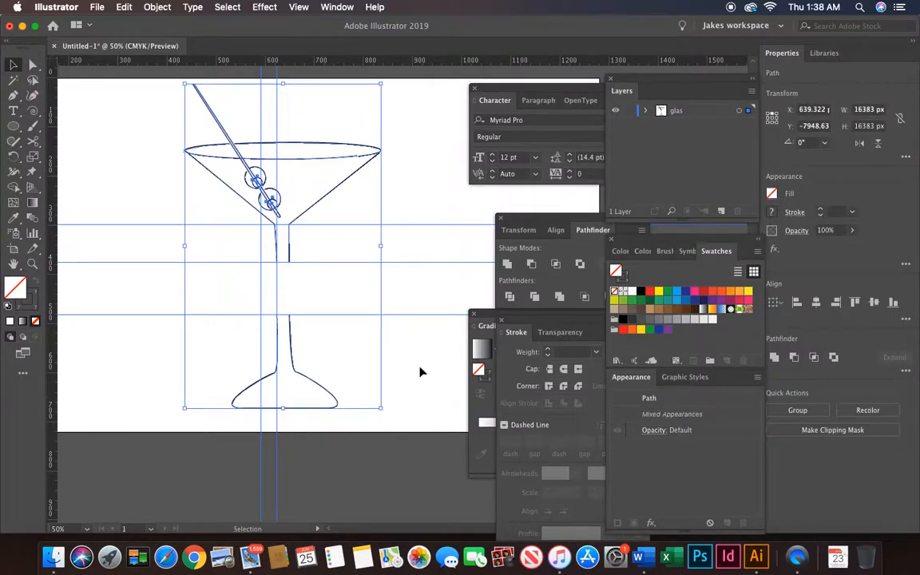
left_click(563, 369)
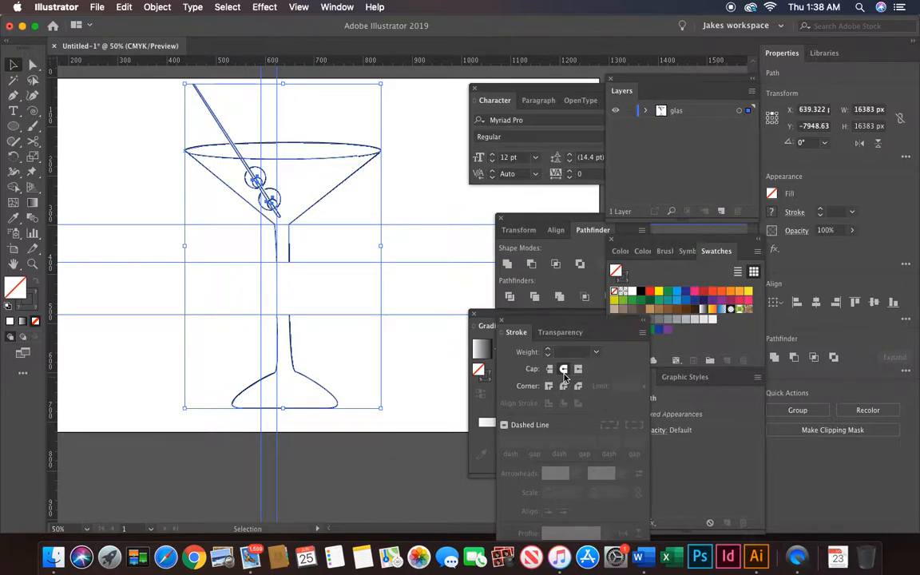
left_click(446, 374)
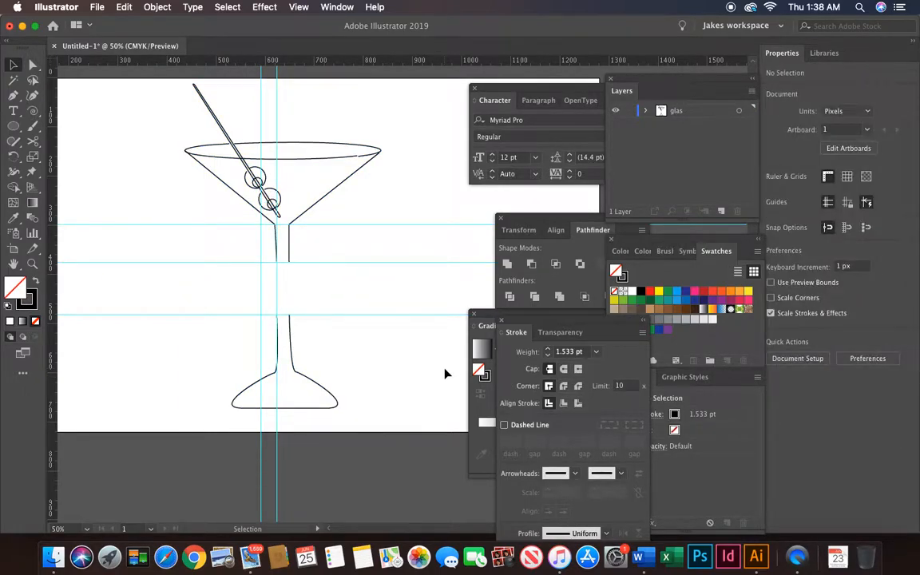
Step: Set the stroke weight of the whole glass, olives and pick to 4 pt
scroll(446, 374, "up", 2)
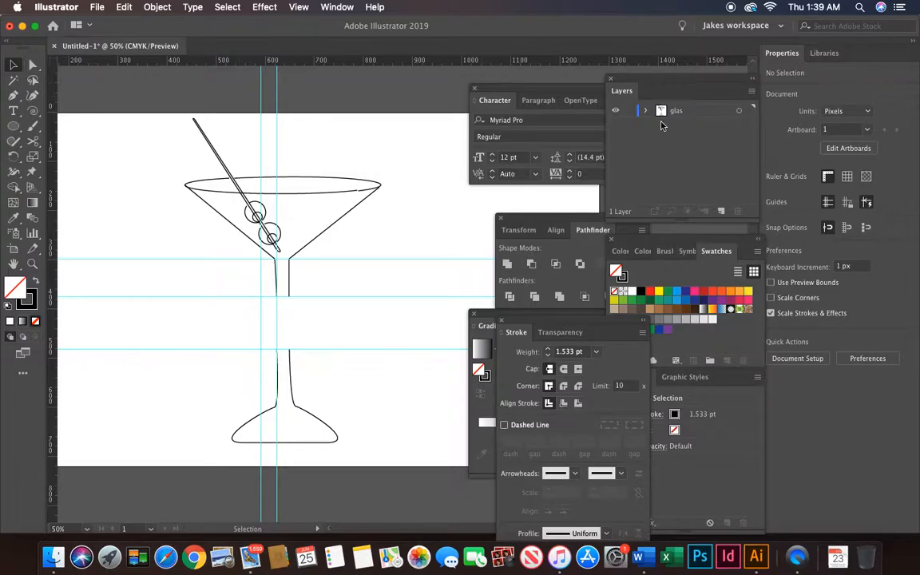
left_click_drag(127, 146, 415, 452)
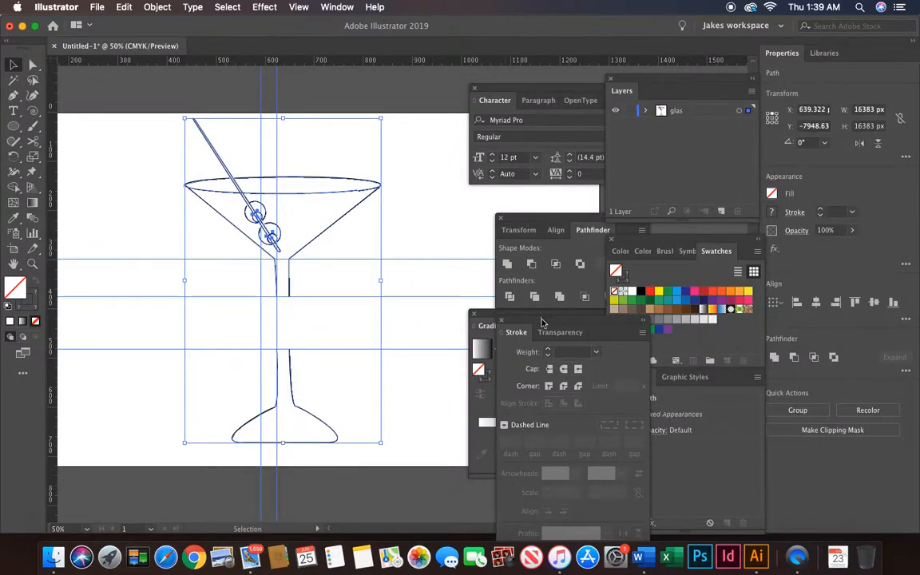
left_click(548, 354)
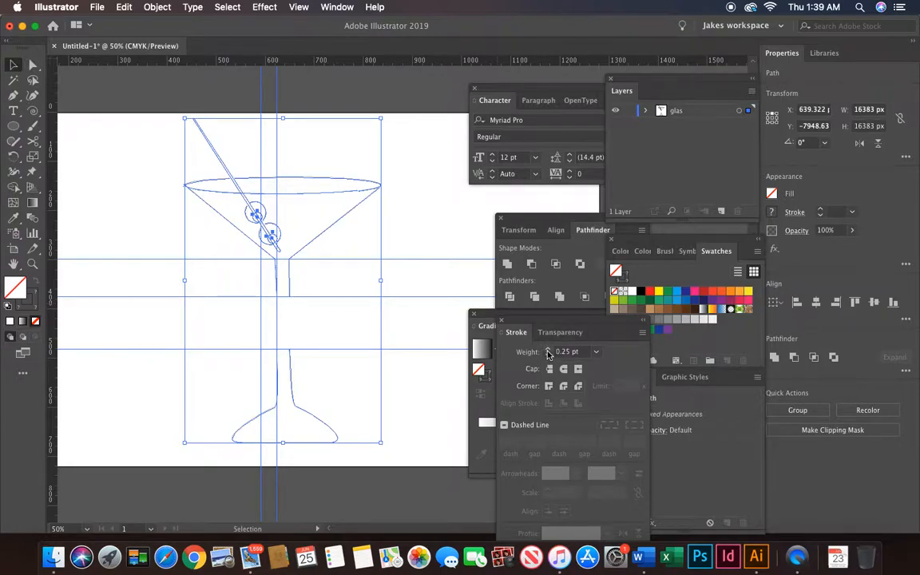
left_click(599, 355)
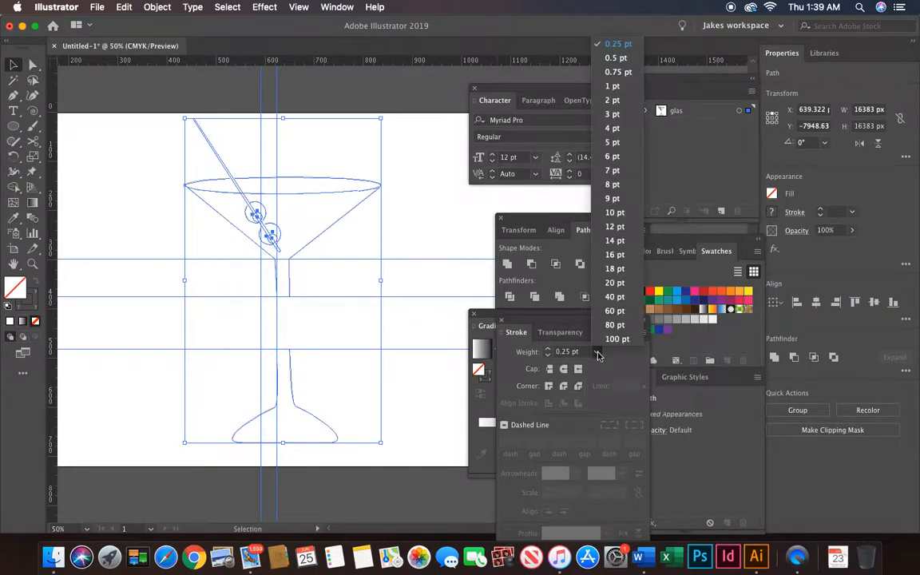
left_click(631, 129)
left_click(428, 219)
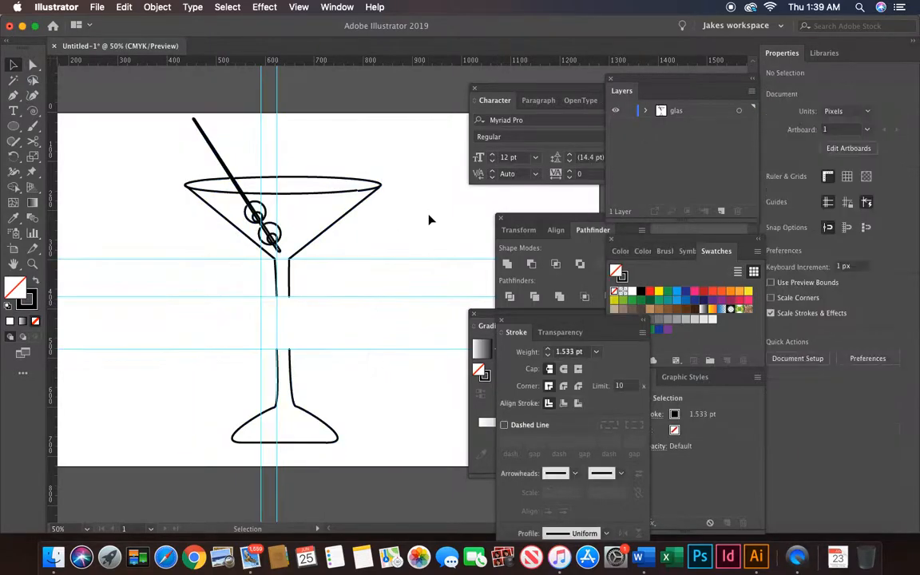
Step: Set the stroke weight of the entire martini glass drawing to 2 pt
left_click_drag(110, 147, 323, 379)
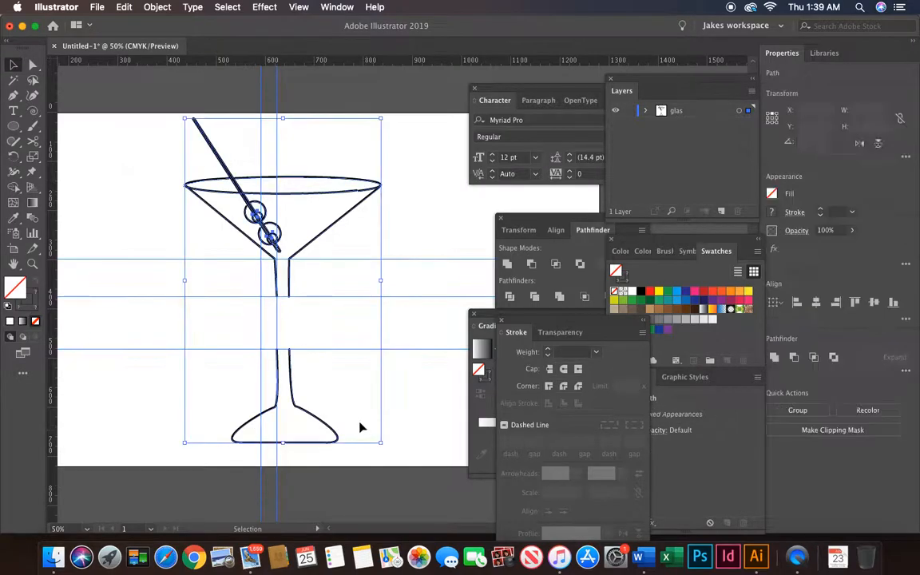
left_click(594, 355)
left_click(615, 100)
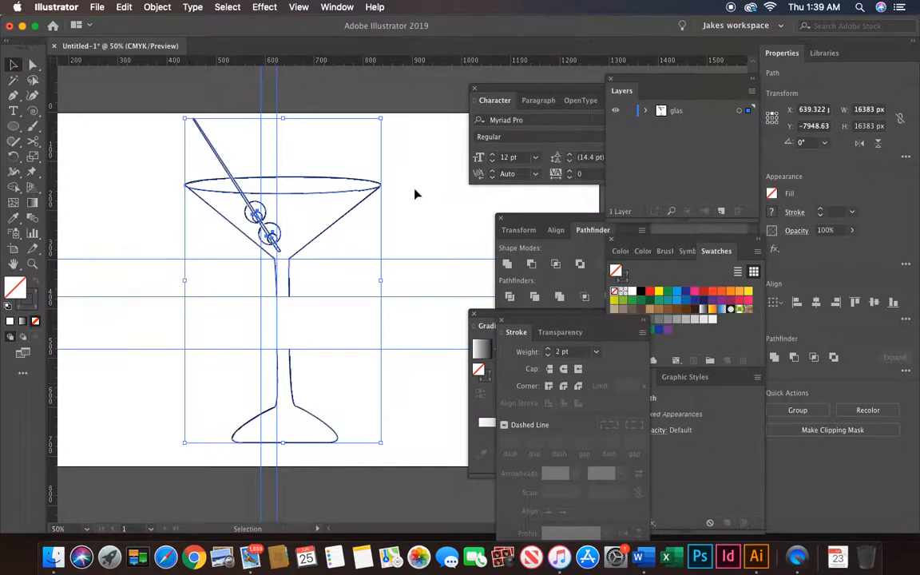
left_click(434, 210)
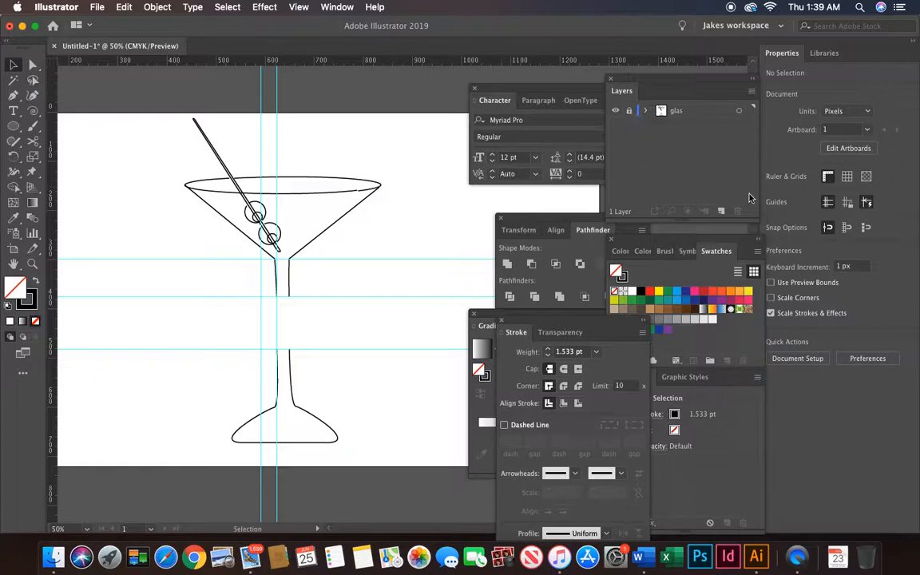
Step: Add a new layer above the glas layer and name it "the social"
left_click(721, 211)
double_click(682, 111)
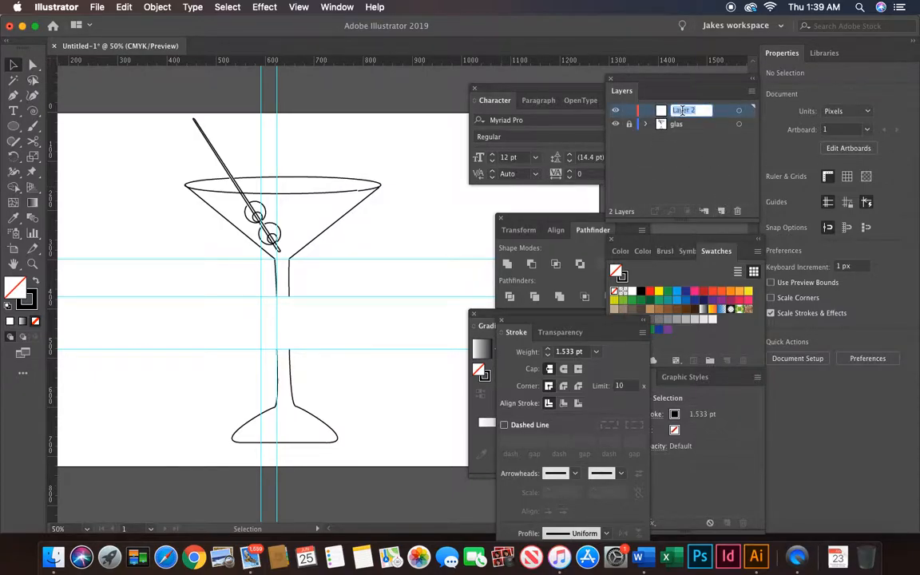
type("the social")
key("Return")
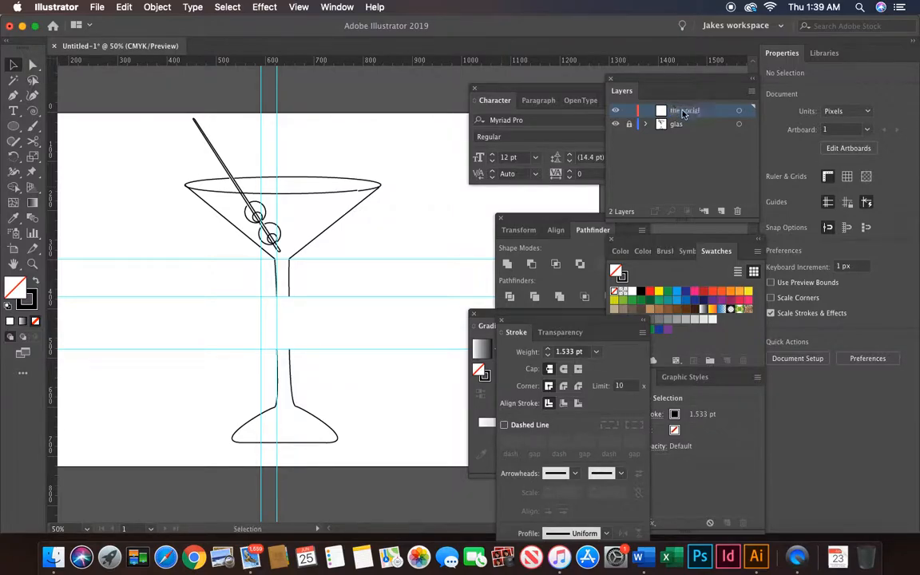
Step: Create an area text box about 823 by 236 px across the glass stem with the centred text "The Social"
left_click(13, 112)
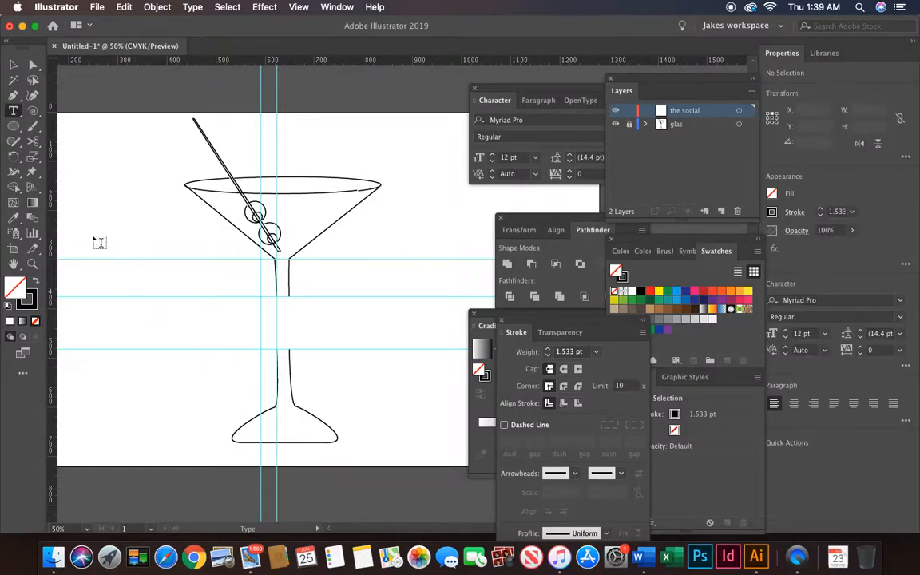
left_click_drag(74, 235, 480, 349)
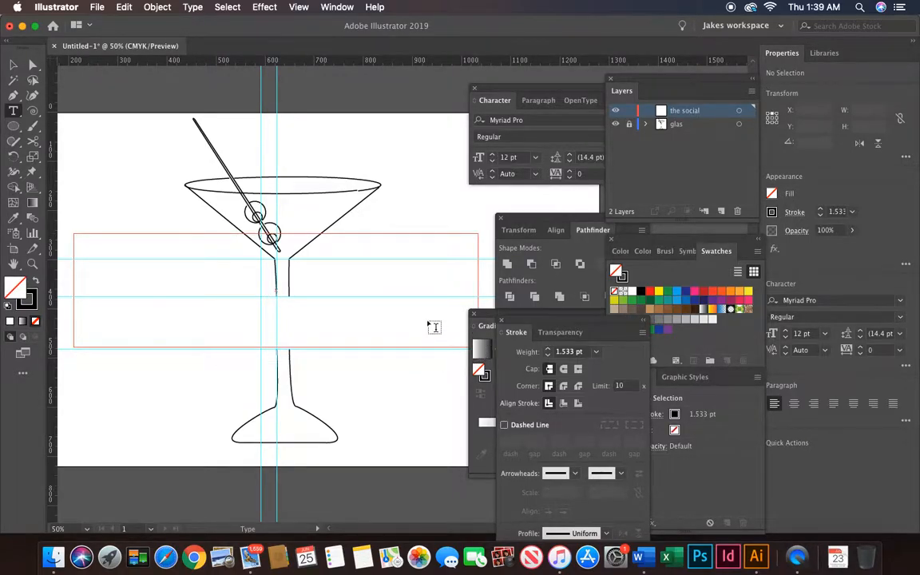
key("BackSpace")
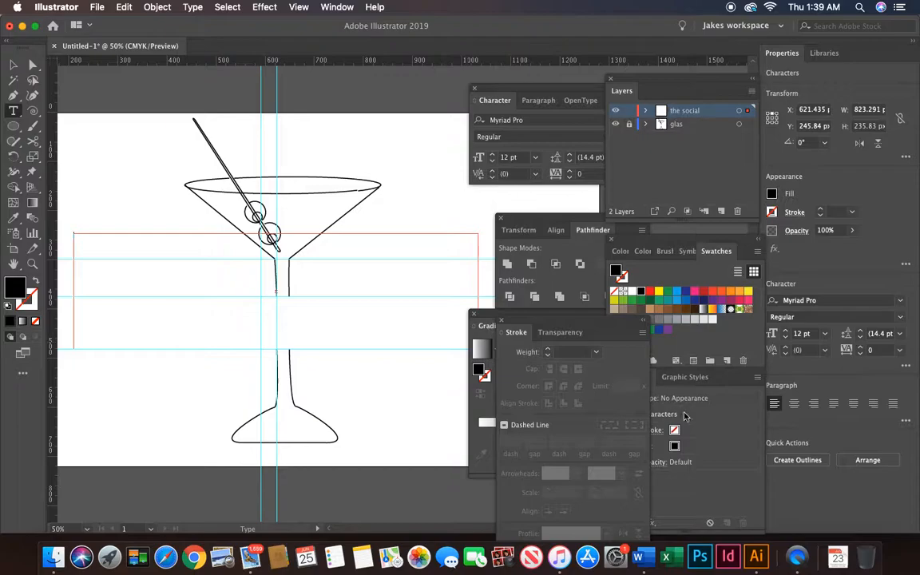
left_click(794, 405)
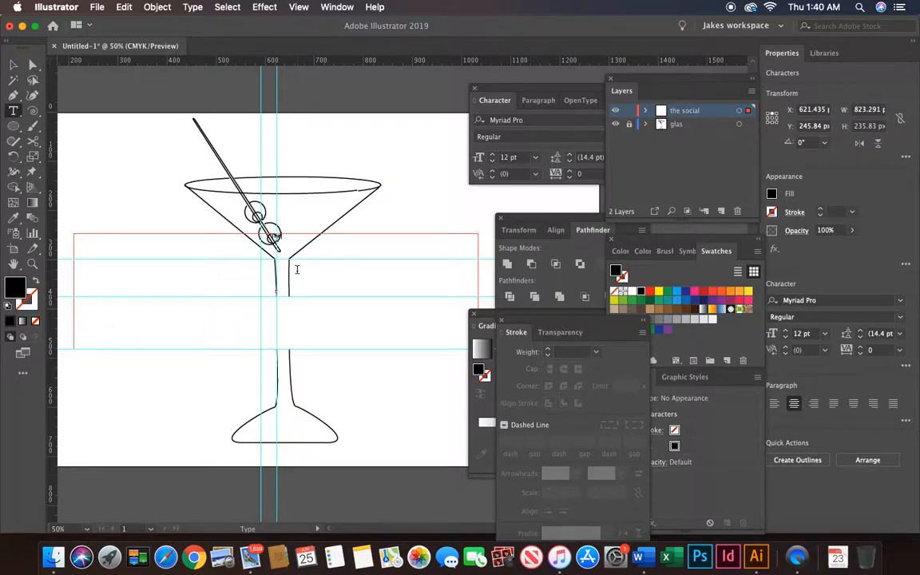
type("e soci")
Step: Enlarge the whole "The Social" text to a font size of 122 pt
key("super+a")
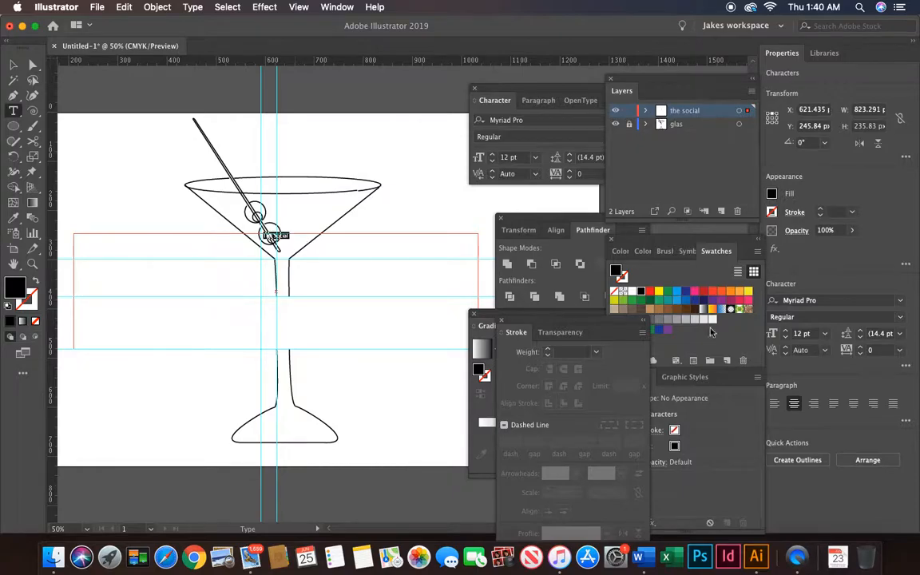
left_click(803, 333)
key("Up")
key("Up")
key("Up")
key("Up")
key("Up")
key("Up")
key("Up")
key("Up")
key("Up")
key("Up")
key("Up")
key("Up")
key("Up")
key("Up")
key("Up")
key("Up")
key("Up")
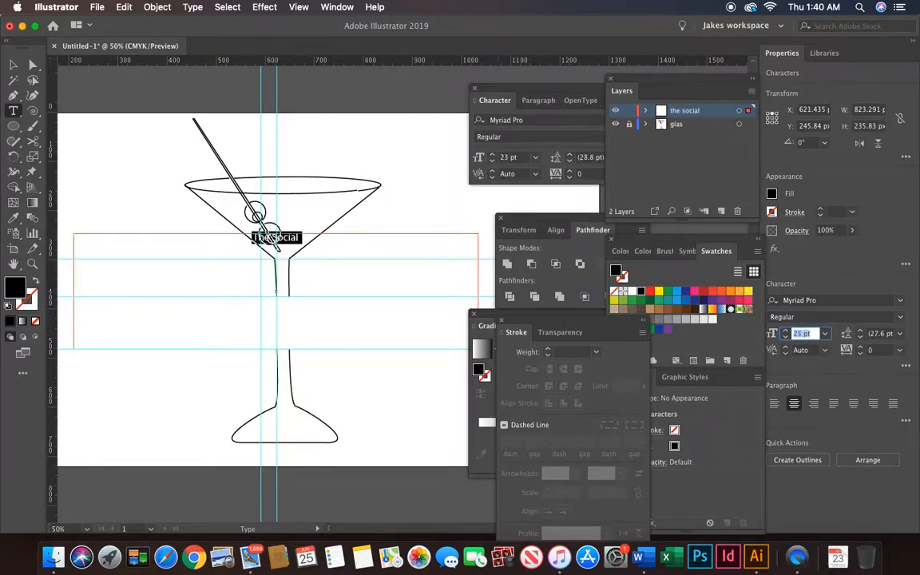
key("Up")
key("Up")
key("Up")
key("Up")
key("Up")
key("Up")
key("Up")
key("Up")
key("Up")
key("Up")
key("Up")
key("Up")
key("Up")
key("Up")
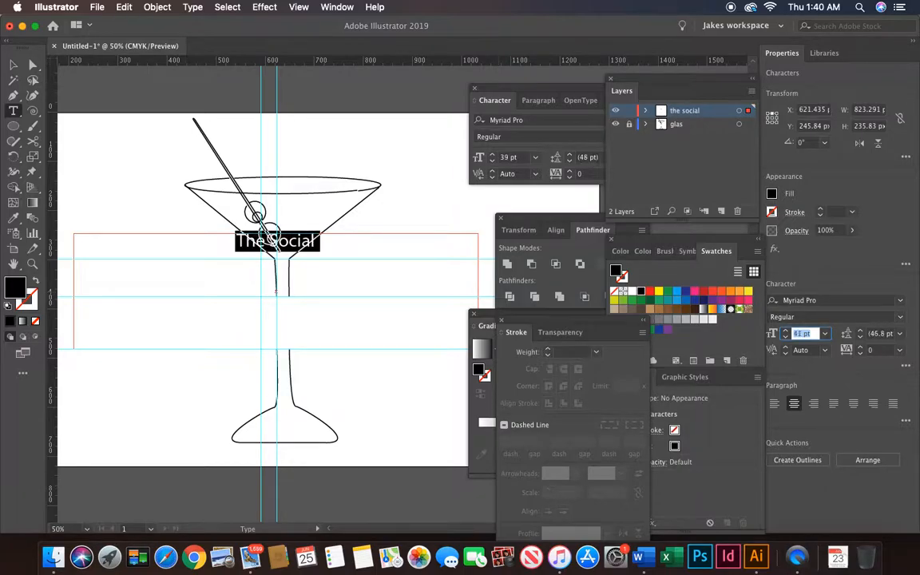
key("Up")
key("Up")
key("Up")
key("Up")
key("Up")
key("Up")
key("Up")
key("Up")
key("Up")
key("Up")
key("Up")
key("Up")
key("Up")
key("Up")
key("Up")
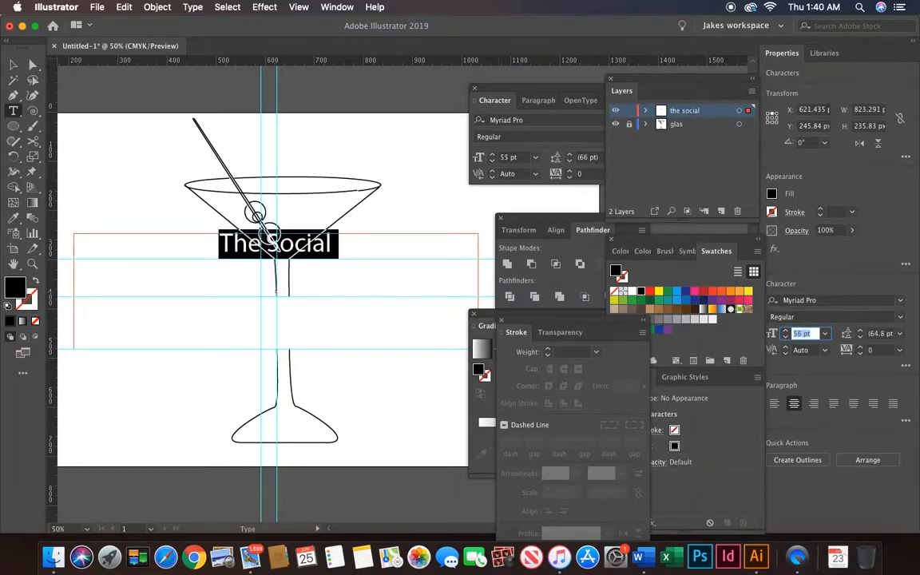
key("Up")
key("Up")
key("Up")
key("Up")
key("Up")
key("Up")
key("Up")
key("Up")
key("Up")
key("Up")
key("Up")
key("Up")
key("Up")
key("Up")
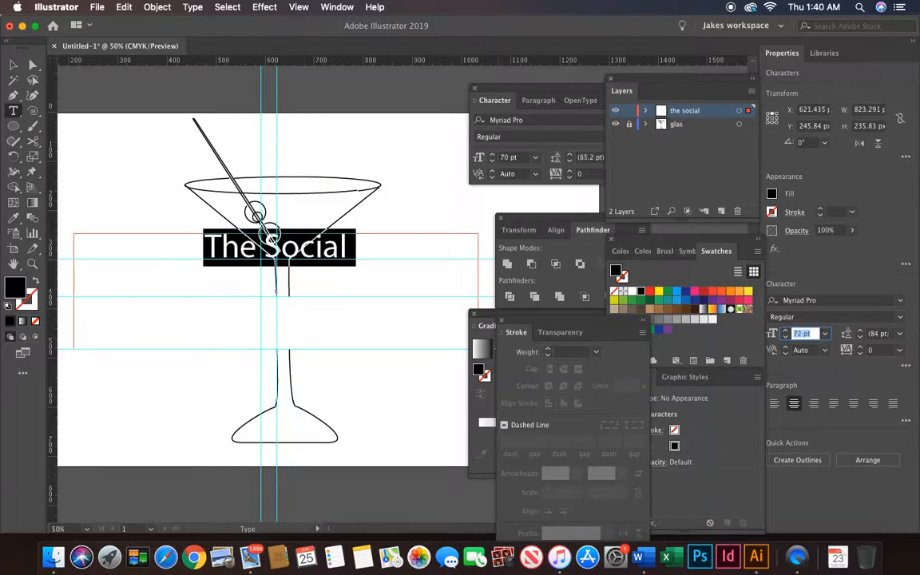
key("Up")
key("Up")
key("Up")
key("Up")
key("Up")
key("Up")
key("Up")
key("Up")
key("Up")
key("Up")
key("Up")
key("Up")
key("Up")
key("Up")
key("Up")
key("Up")
key("Up")
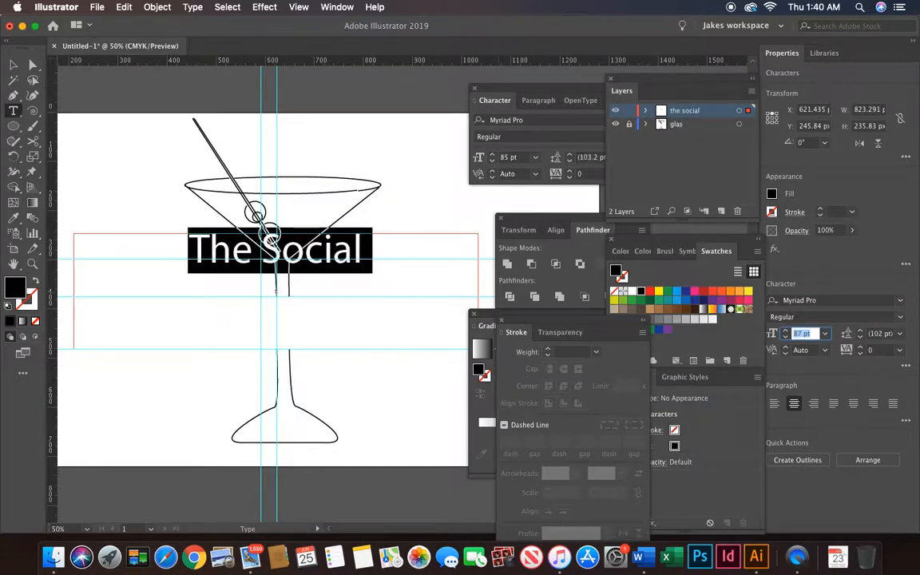
key("Up")
key("Up")
key("Up")
key("Up")
key("Up")
key("Up")
key("Up")
key("Up")
key("Up")
key("Up")
key("Up")
key("Up")
key("Up")
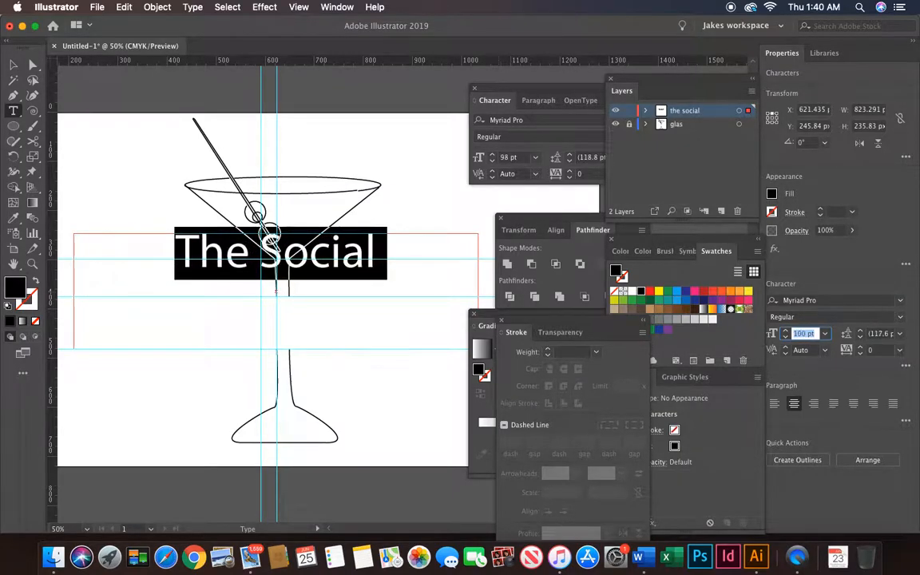
key("Up")
key("Up")
key("Up")
key("Up")
key("Up")
key("Up")
key("Up")
key("Up")
key("Up")
key("Up")
key("Up")
key("Up")
key("Up")
key("Up")
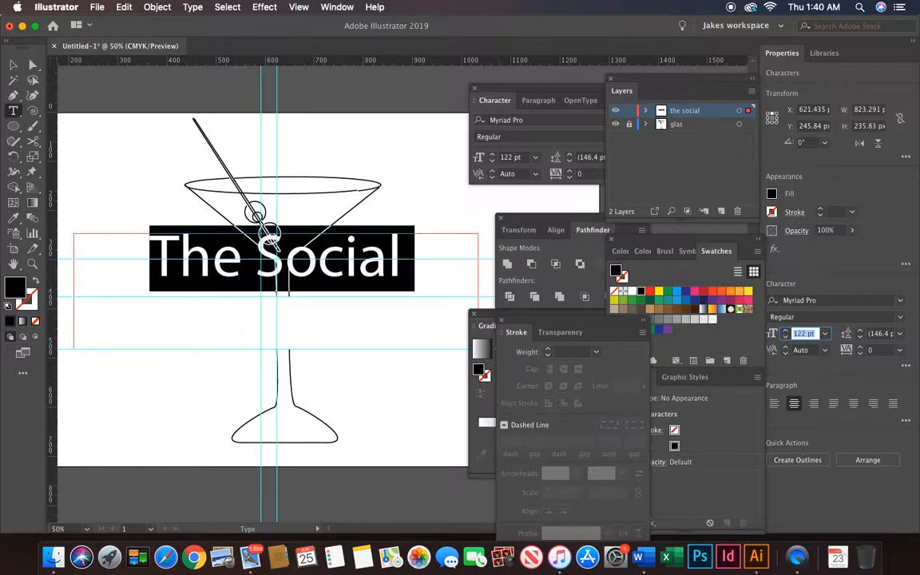
Step: Move the "The Social" text down into the gap in the glass stem, at about X 640.5 px, Y 384 px
left_click(12, 64)
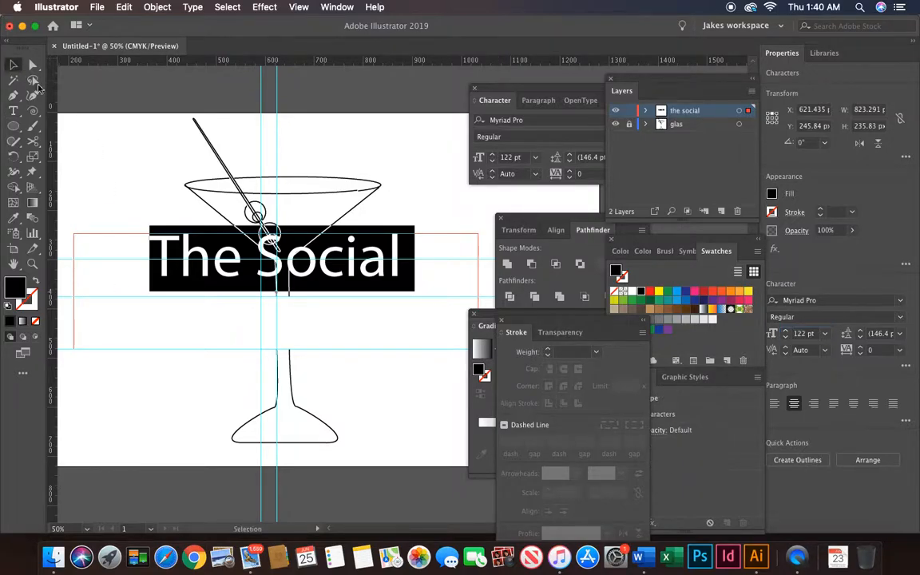
left_click(83, 94)
left_click_drag(365, 291, 379, 333)
scroll(413, 223, "right", 5)
scroll(413, 223, "down", 2)
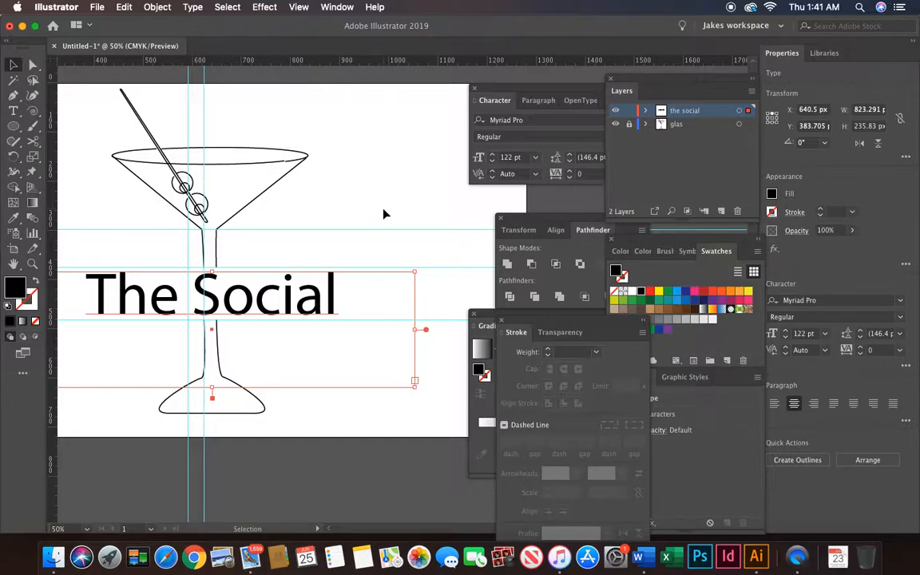
Step: Set the tracking of the "The Social" text to 20
left_click(15, 112)
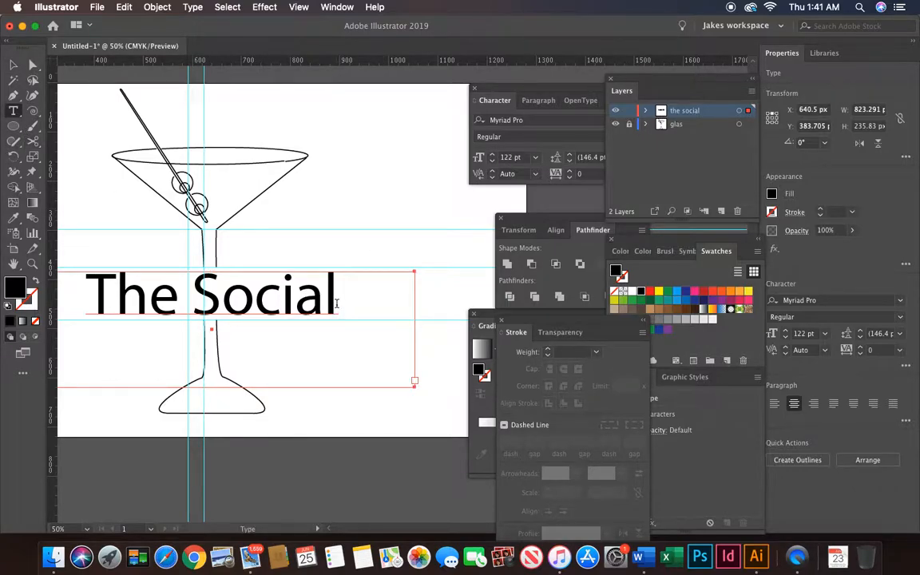
left_click_drag(336, 303, 85, 299)
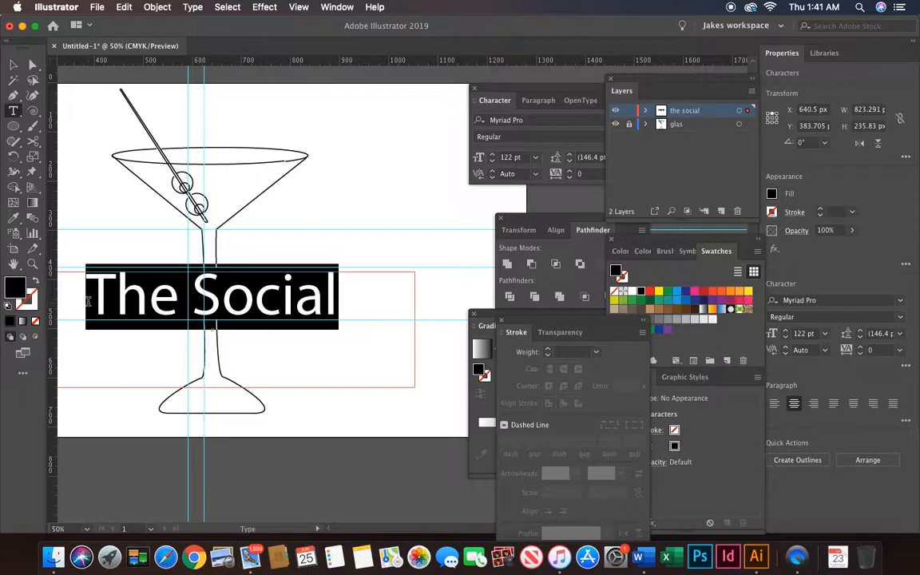
key("alt+Right")
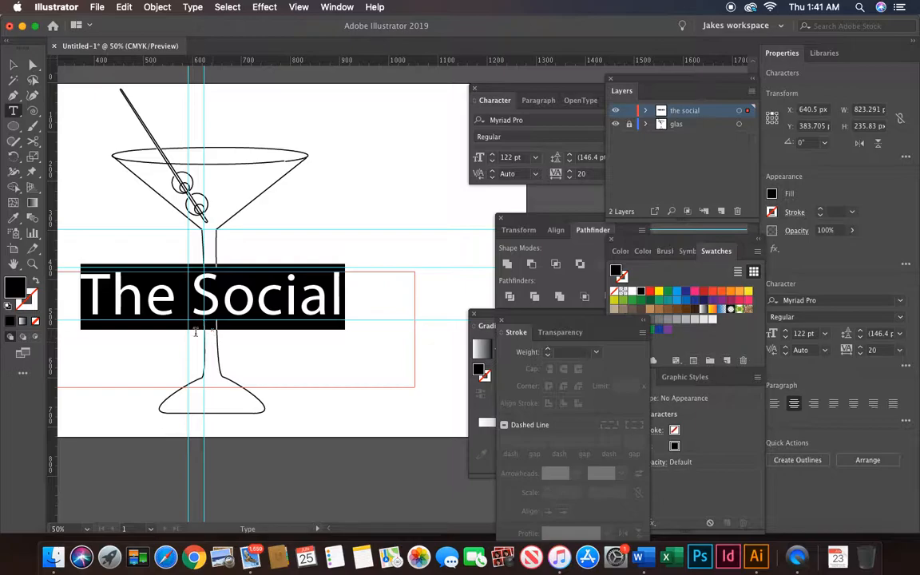
left_click(13, 63)
left_click(406, 179)
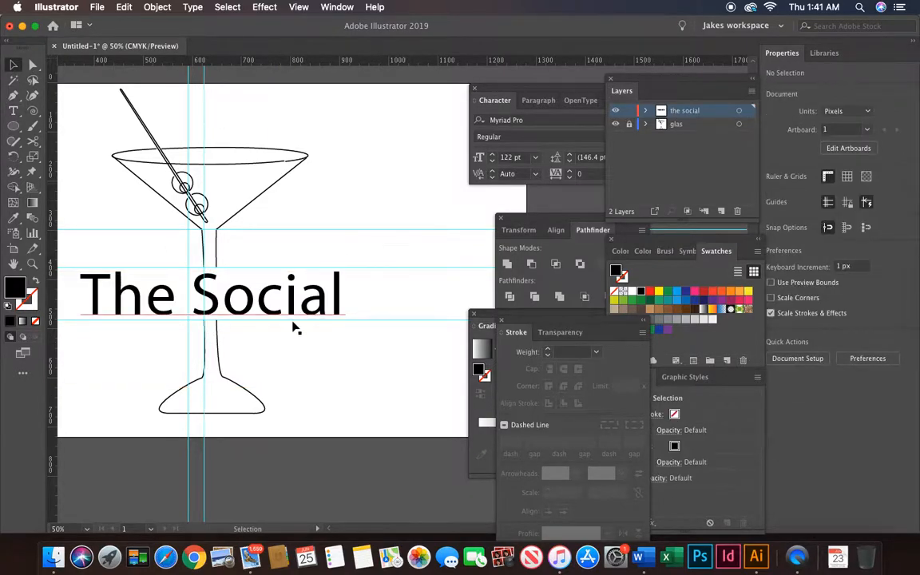
Step: Shear the "The Social" text by 39° along the horizontal axis, with the preview turned on
left_click(294, 325)
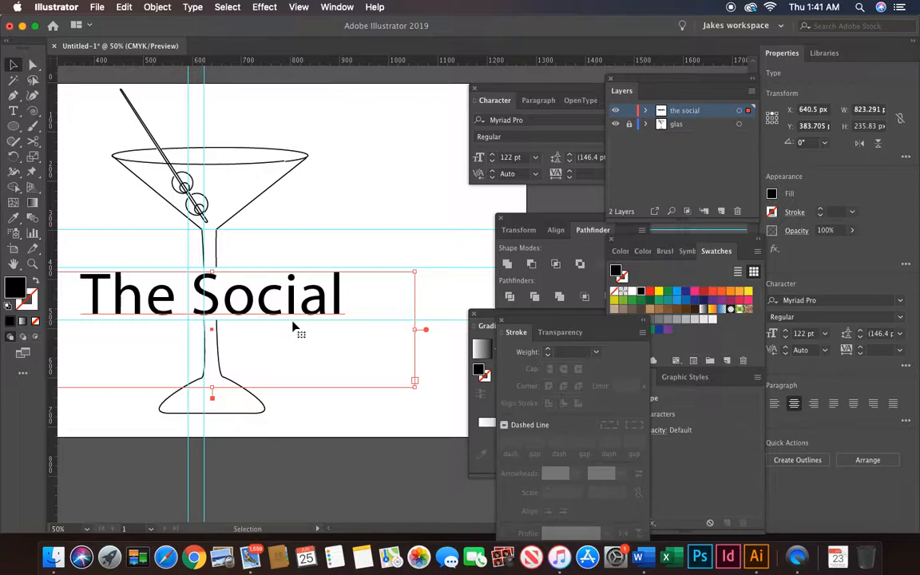
right_click(281, 306)
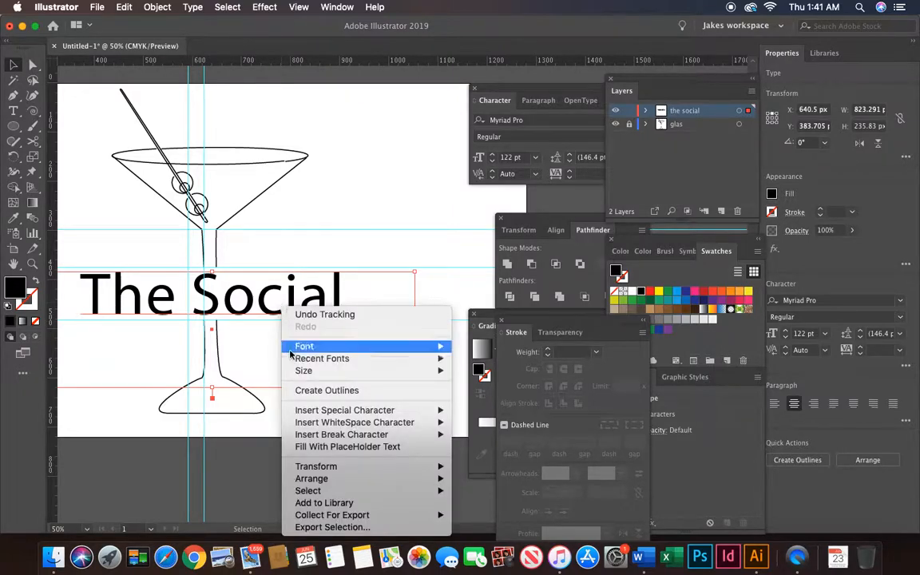
mouse_move(312, 467)
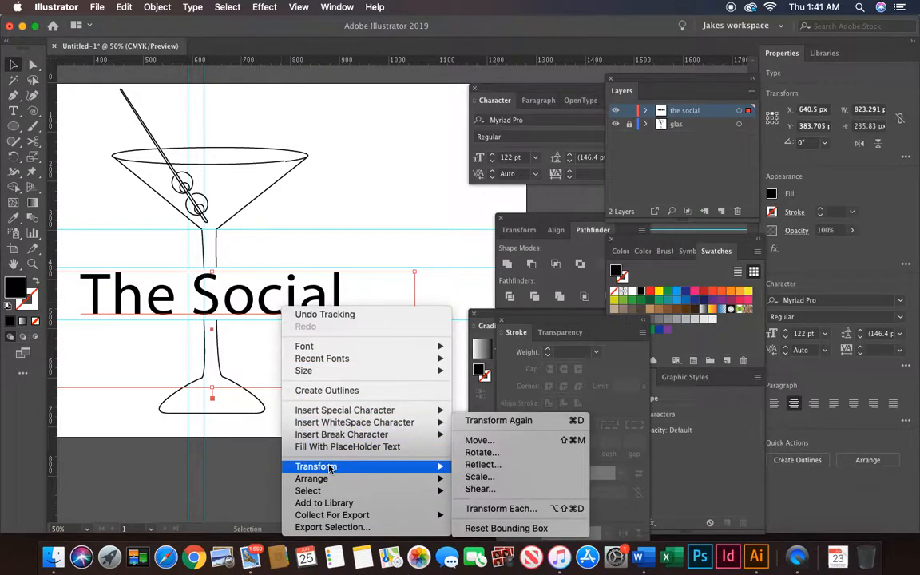
left_click(481, 488)
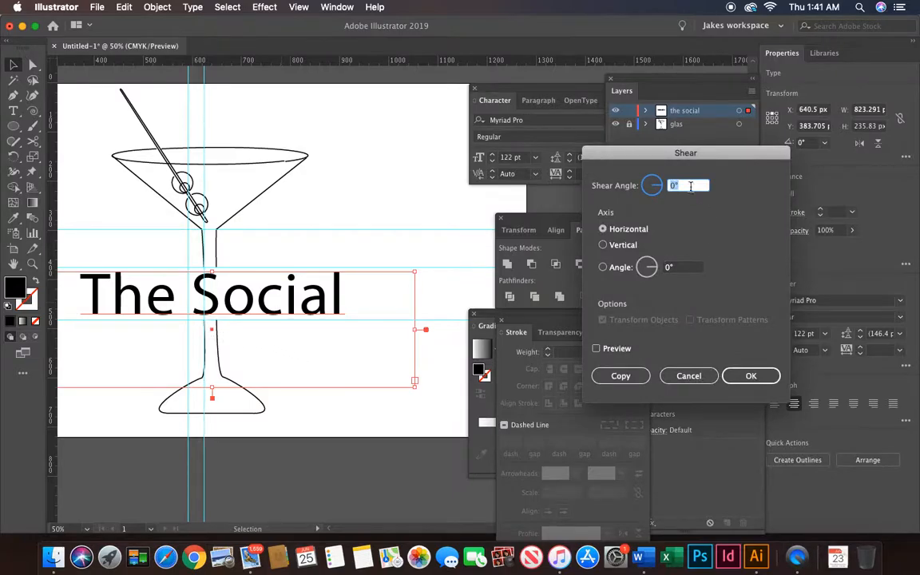
left_click(597, 349)
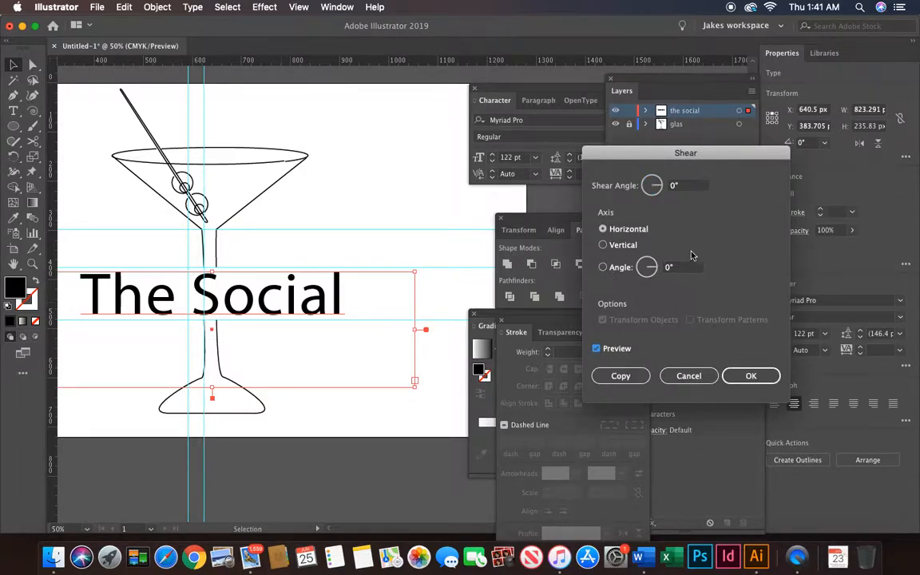
left_click(659, 188)
left_click_drag(659, 187, 660, 187)
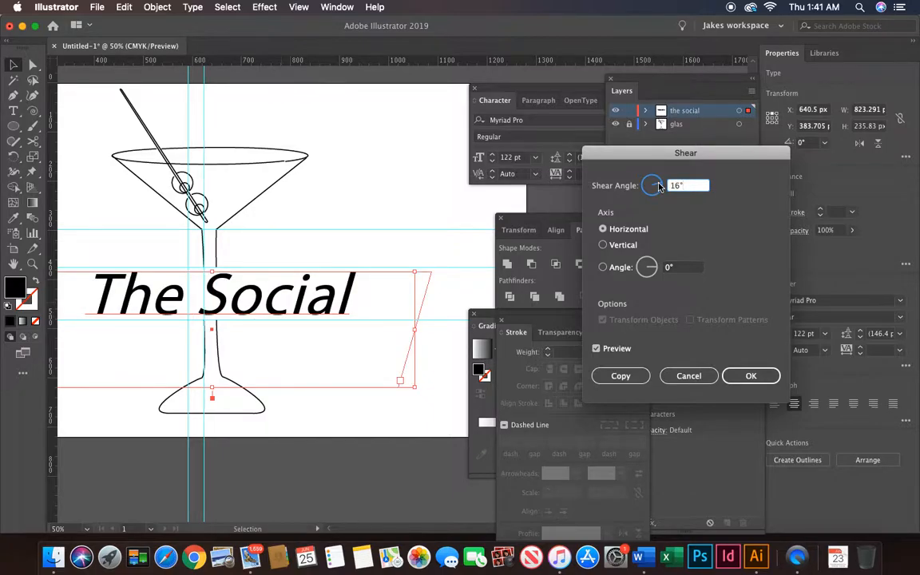
left_click_drag(659, 186, 657, 186)
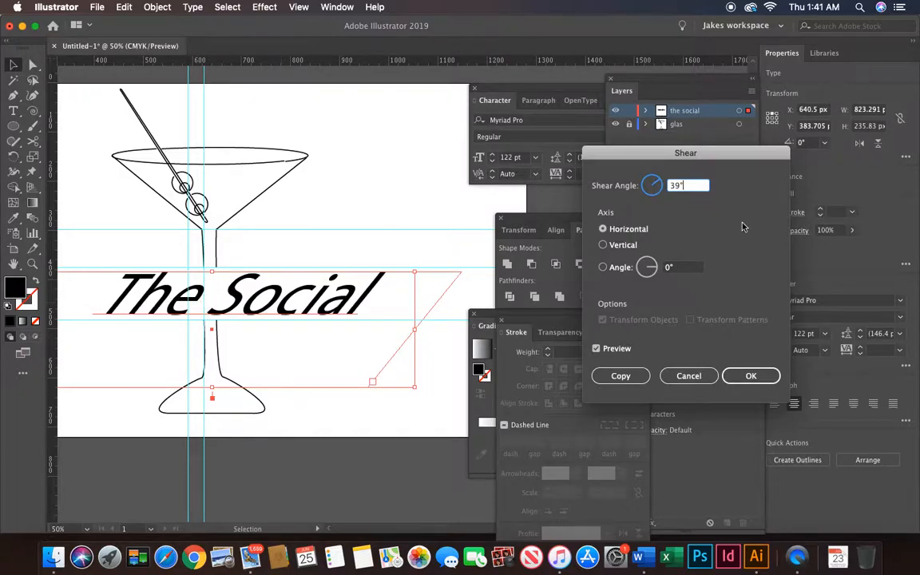
left_click(764, 376)
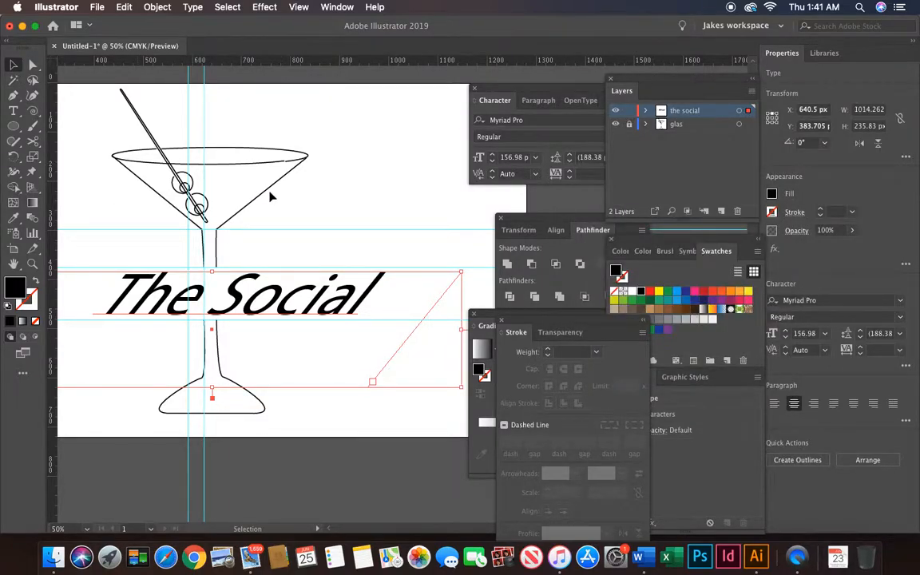
Step: Shift the slanted text left to about X 597 px so that it sits across the gap in the stem
key("Left")
key("Left")
key("Left")
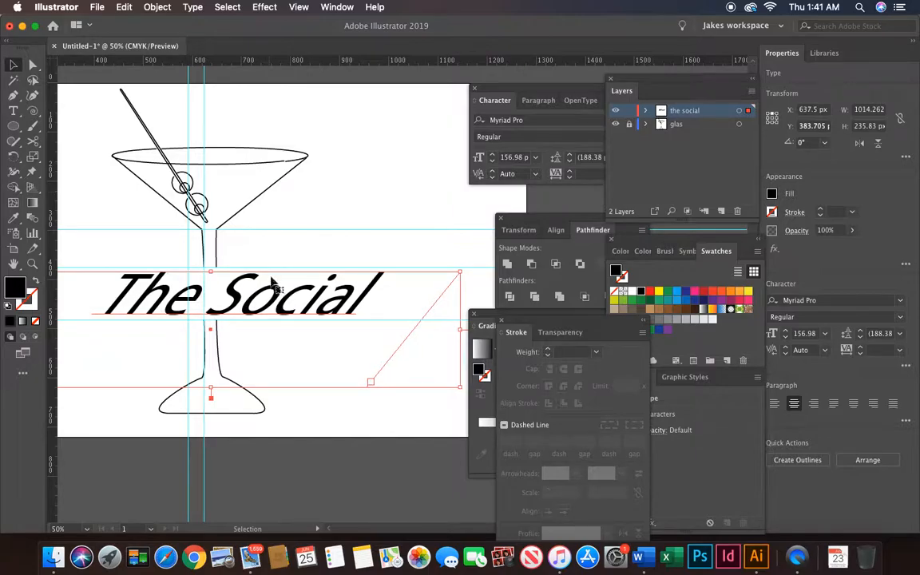
left_click_drag(281, 302, 263, 303)
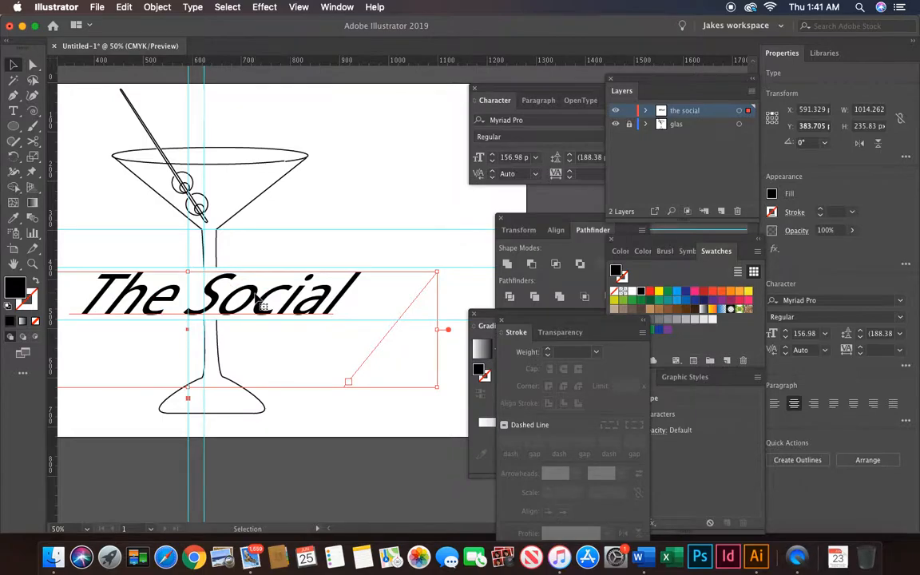
key("super+minus")
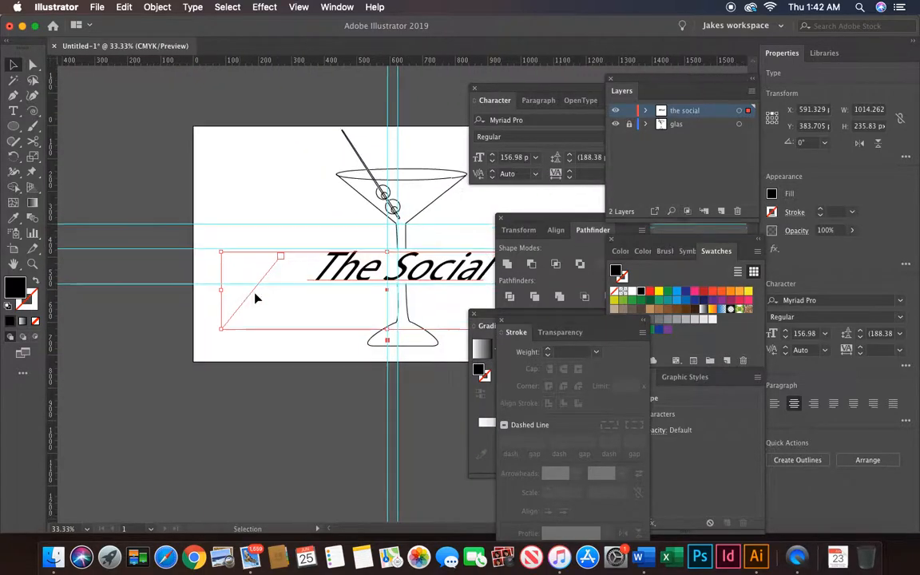
scroll(257, 298, "up", 1)
key("Right")
key("Right")
key("Right")
key("Right")
key("Right")
key("Right")
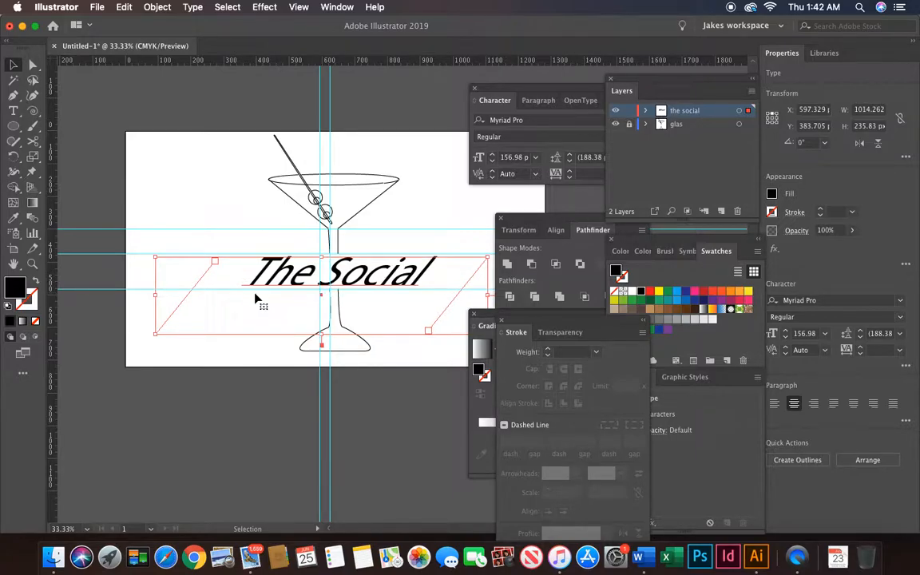
Step: Nudge the slanted "The Social" text left to about X 594 px across the gap in the stem
key("Left")
key("Left")
key("Left")
key("Left")
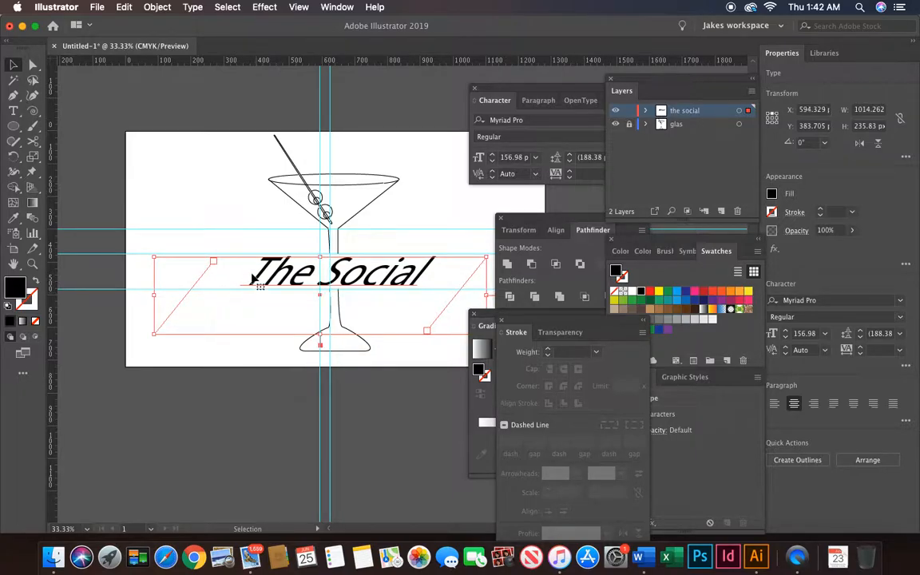
left_click(179, 175)
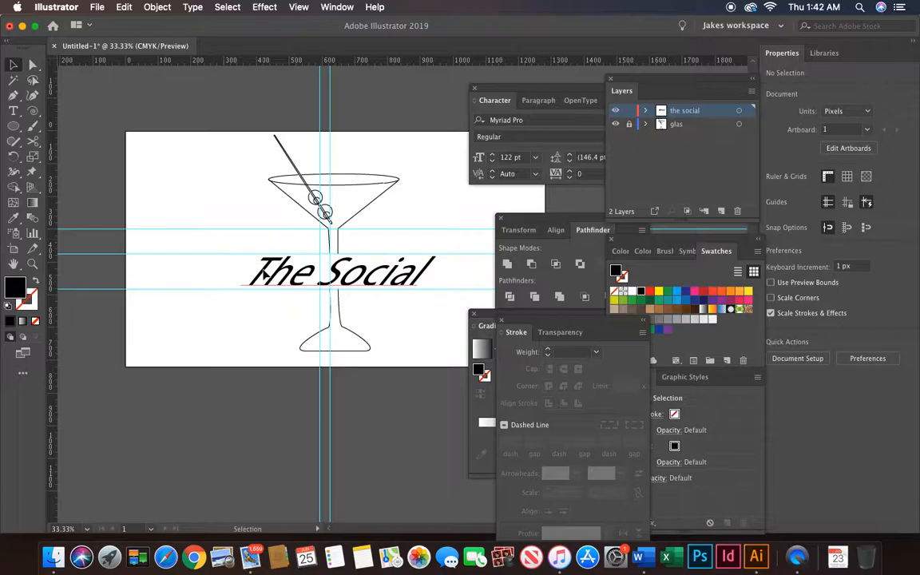
Step: Give the "The Social" text a black 1 pt stroke and remove its fill
left_click(264, 274)
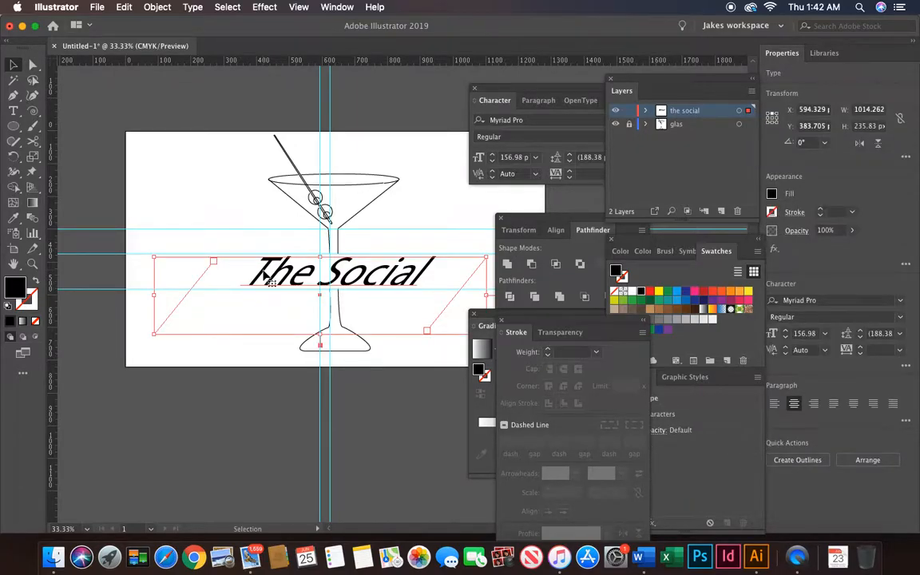
key("x")
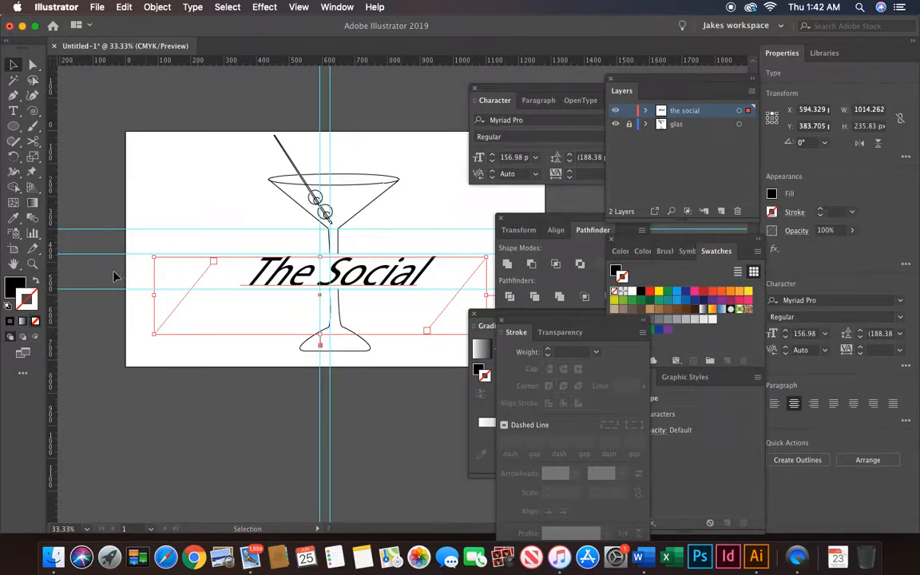
left_click(640, 291)
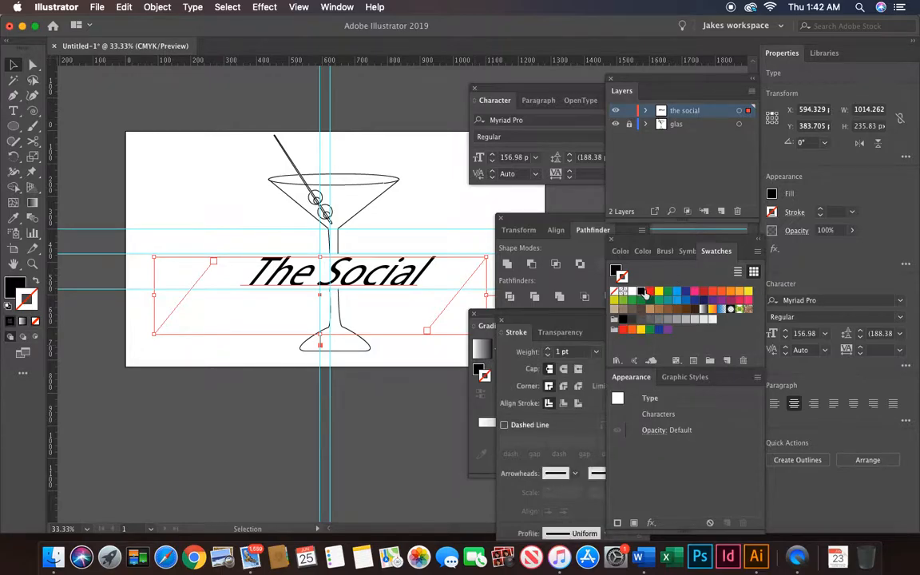
key("x")
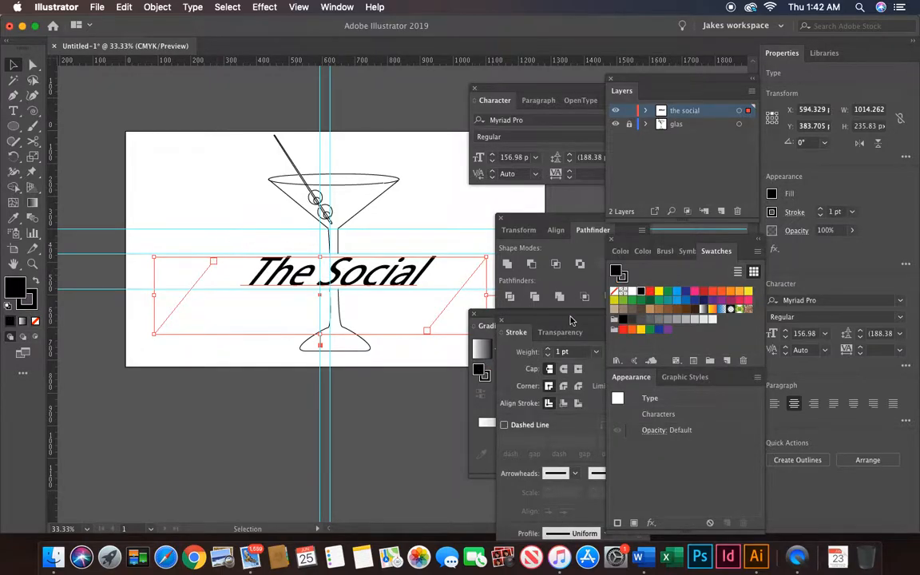
left_click(617, 293)
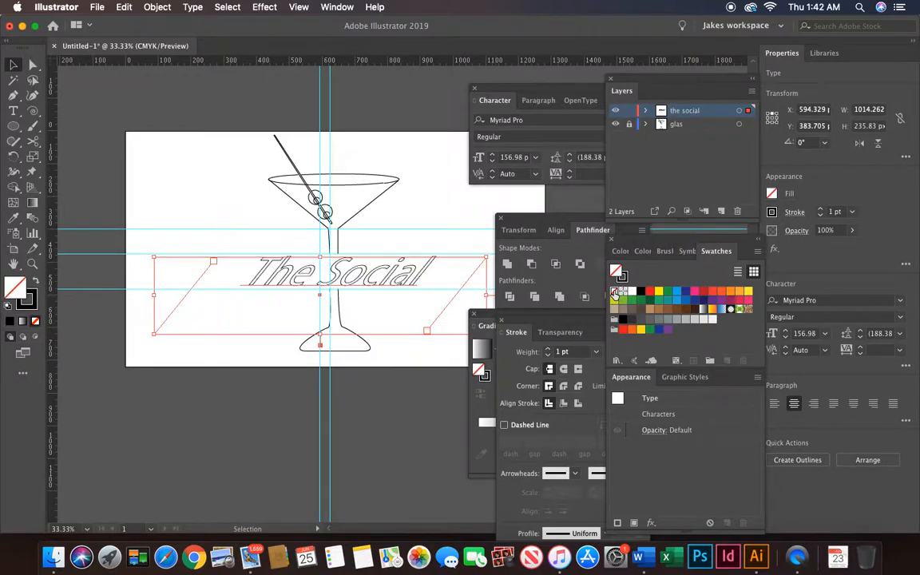
left_click(418, 209)
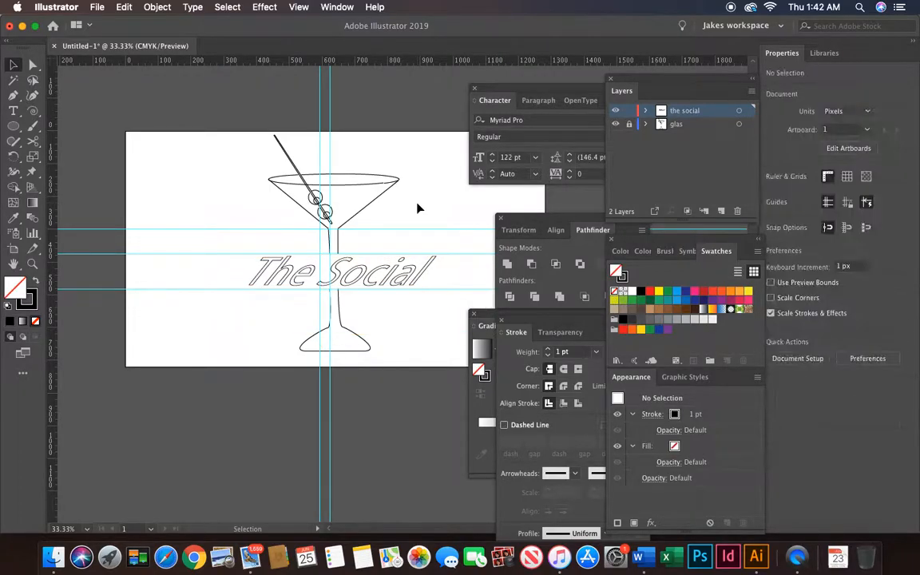
Step: Convert the "The Social" text to outlines
left_click(417, 275)
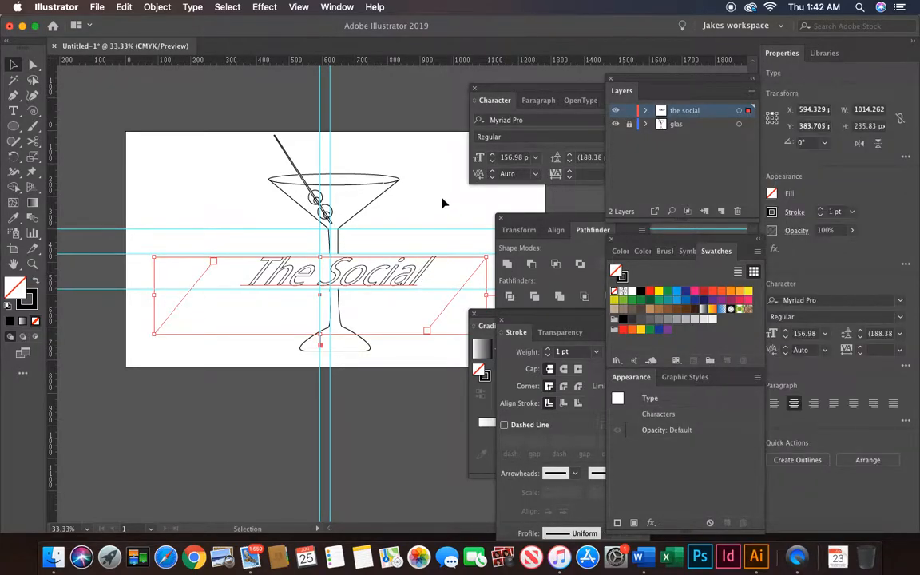
left_click(193, 6)
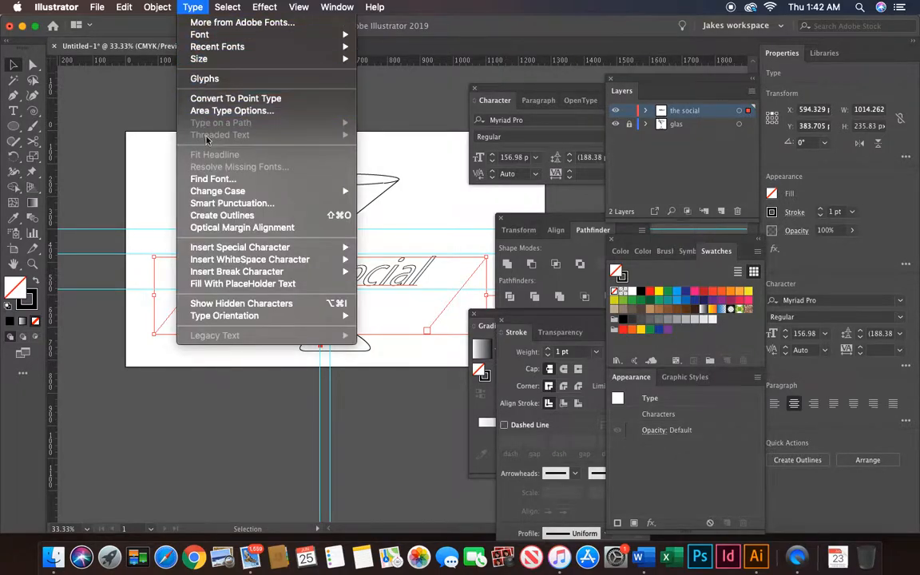
left_click(209, 215)
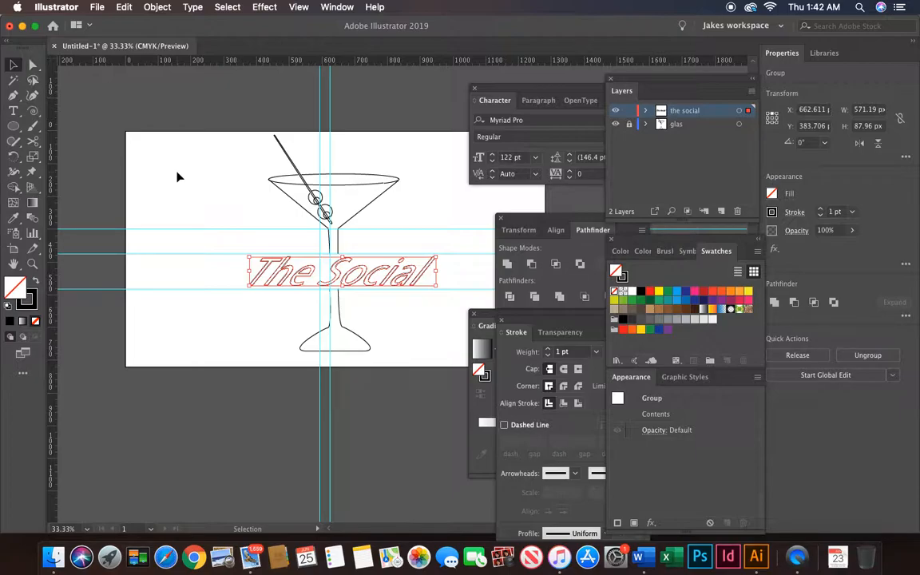
left_click(179, 178)
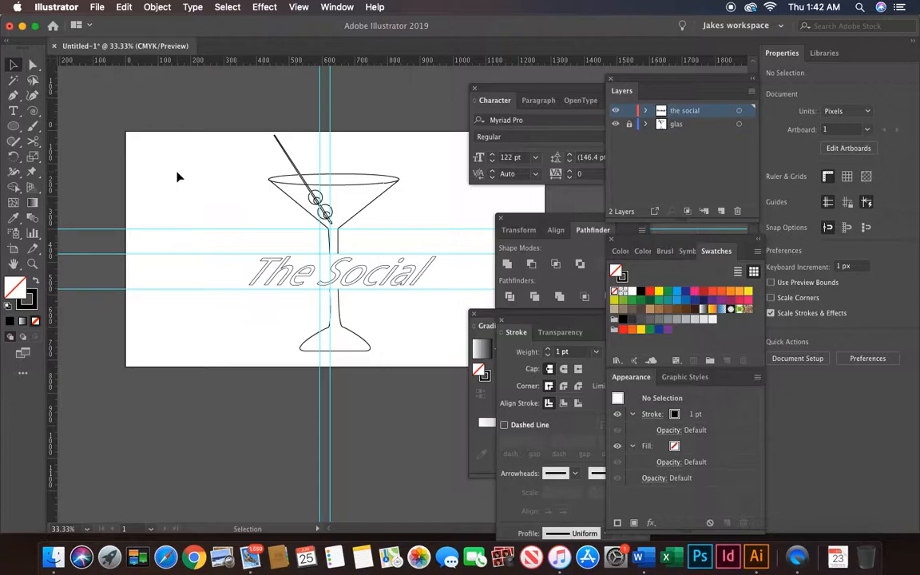
Step: Lock the "the social" layer and add a new layer above it named "Modern mat"
key("super+equal")
scroll(179, 177, "down", 4)
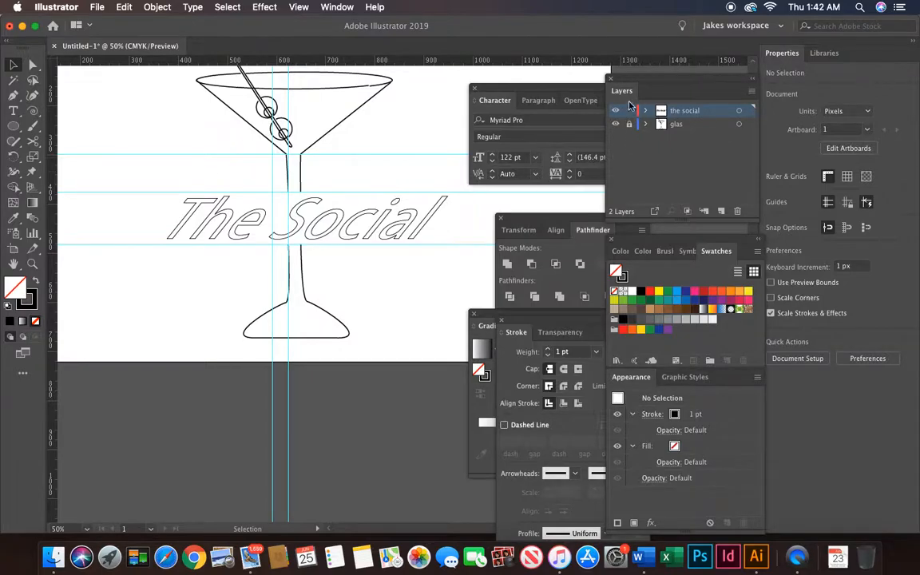
left_click(722, 211)
double_click(683, 110)
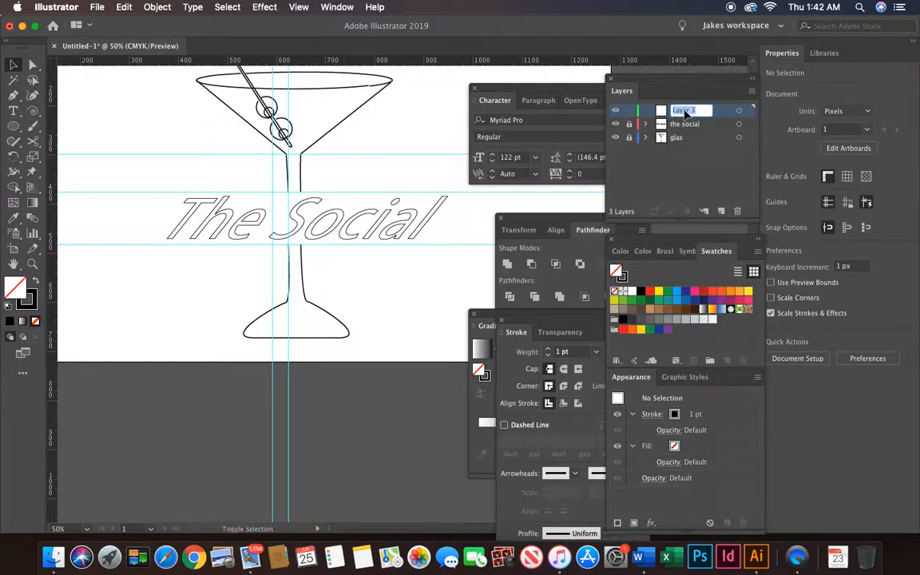
type("Modern mat")
key("Return")
Step: Draw an area text frame about 767 px wide and 62 px high just above the rim of the glass
scroll(263, 271, "up", 5)
key("t")
left_click_drag(93, 144, 470, 175)
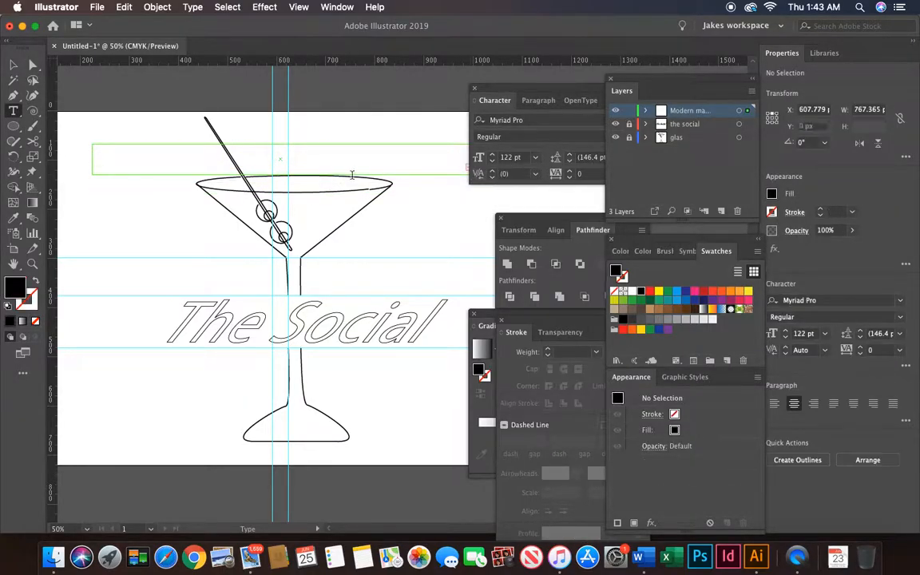
Step: Set the font size to 14 pt and enter "Modern Match Making" in the new text frame
left_click(825, 333)
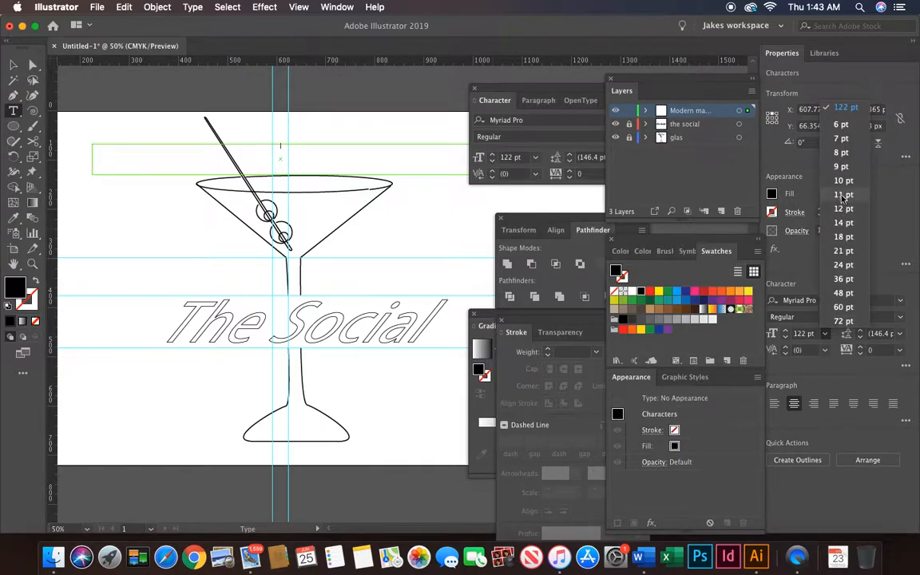
left_click(844, 236)
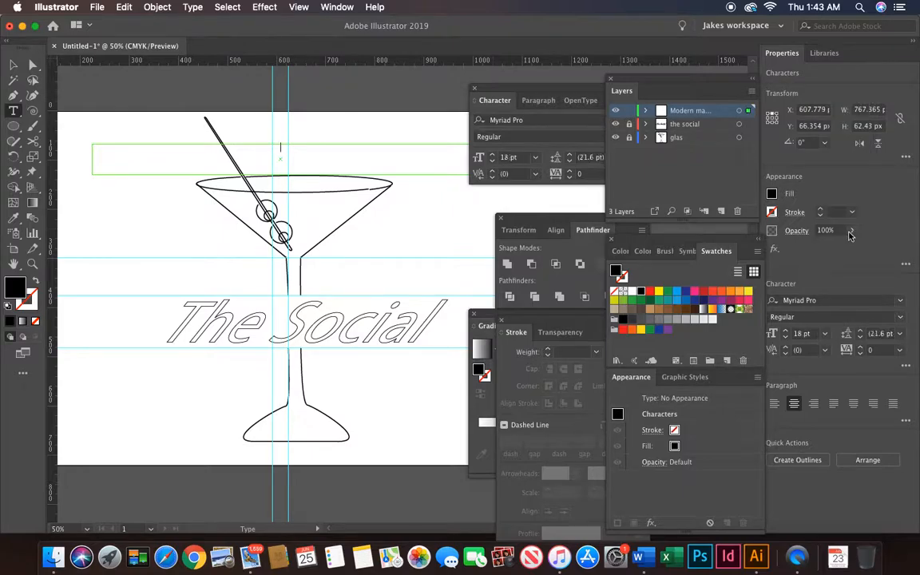
left_click(825, 333)
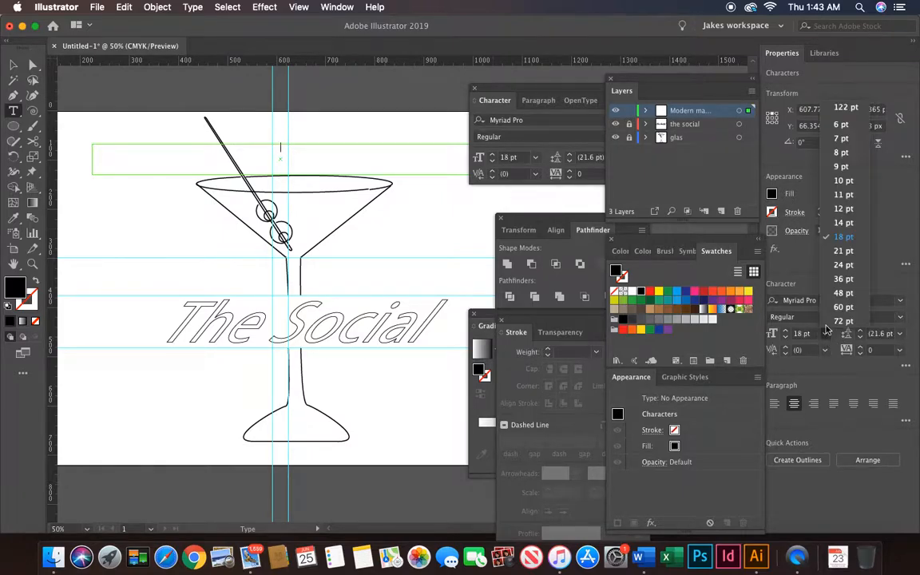
left_click(844, 223)
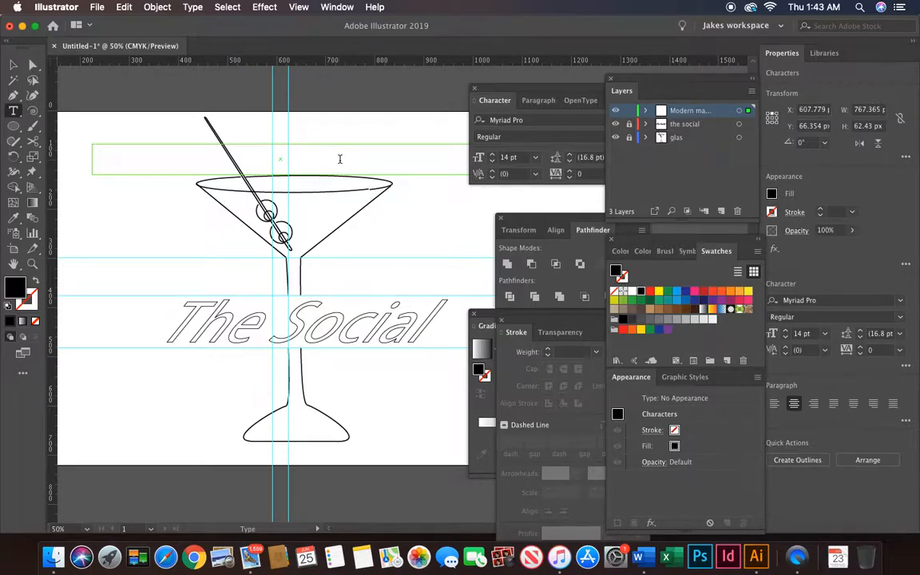
type("odern Match Making")
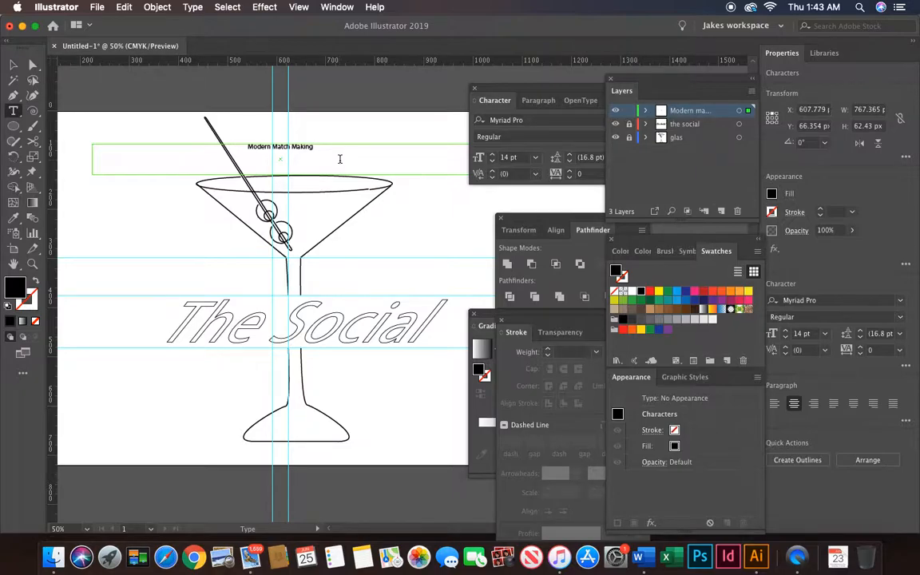
Step: Change the font of the "Modern Match Making" text to Arial Black
left_click_drag(320, 148, 233, 150)
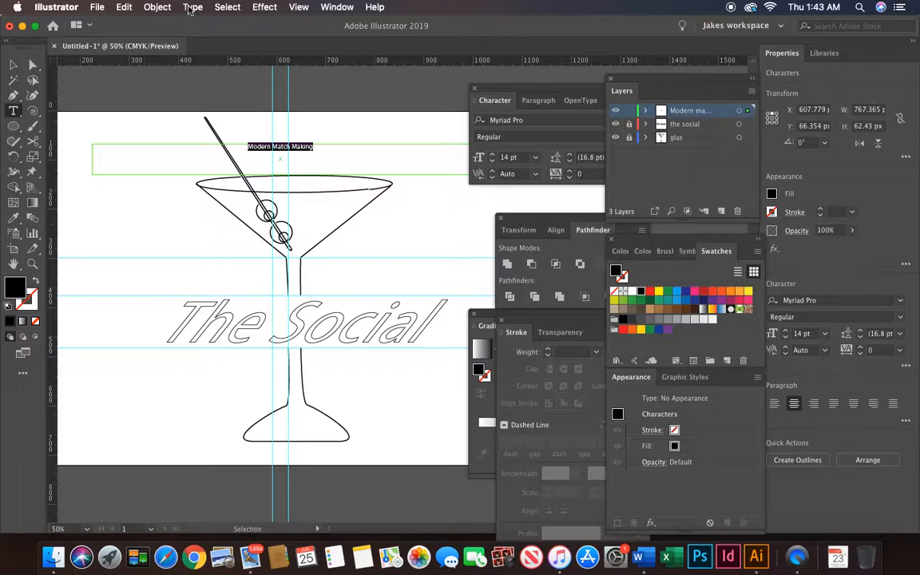
left_click(192, 7)
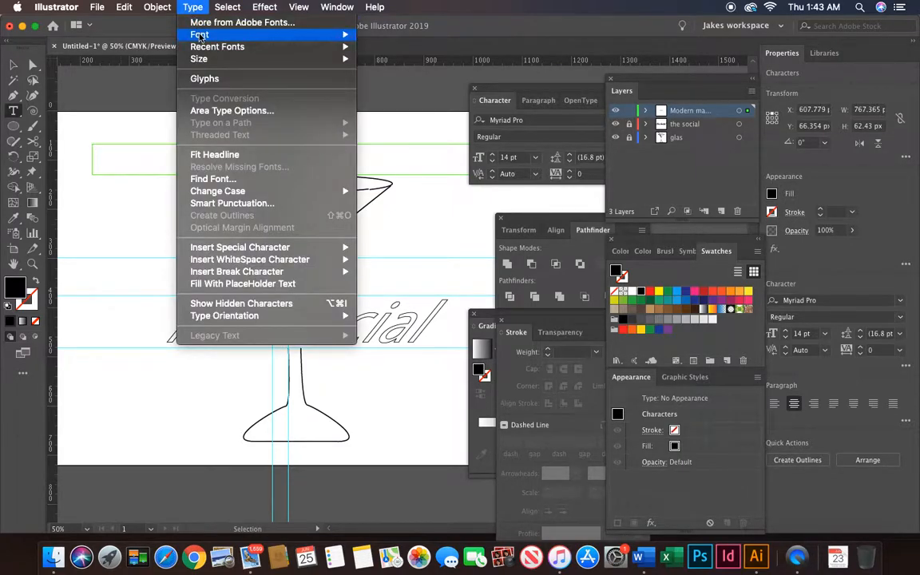
mouse_move(199, 36)
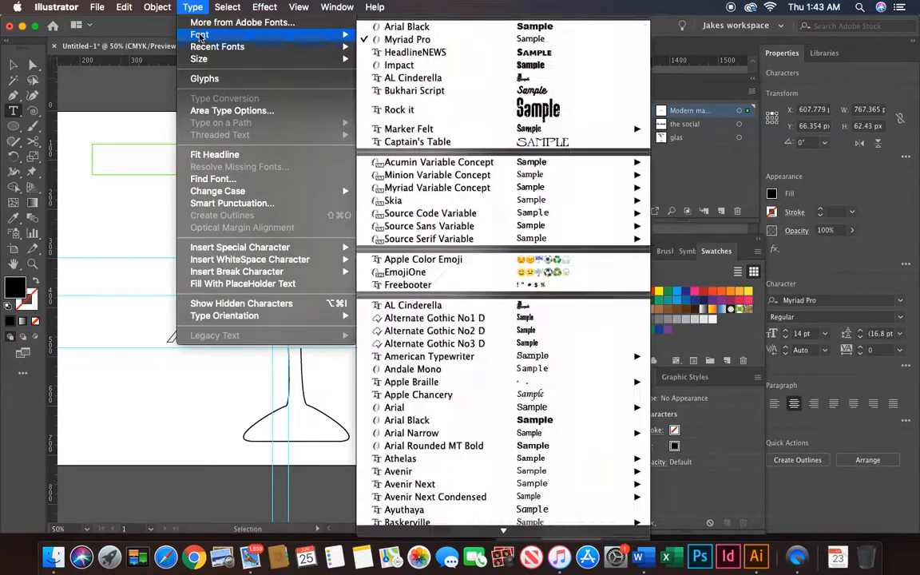
left_click(427, 27)
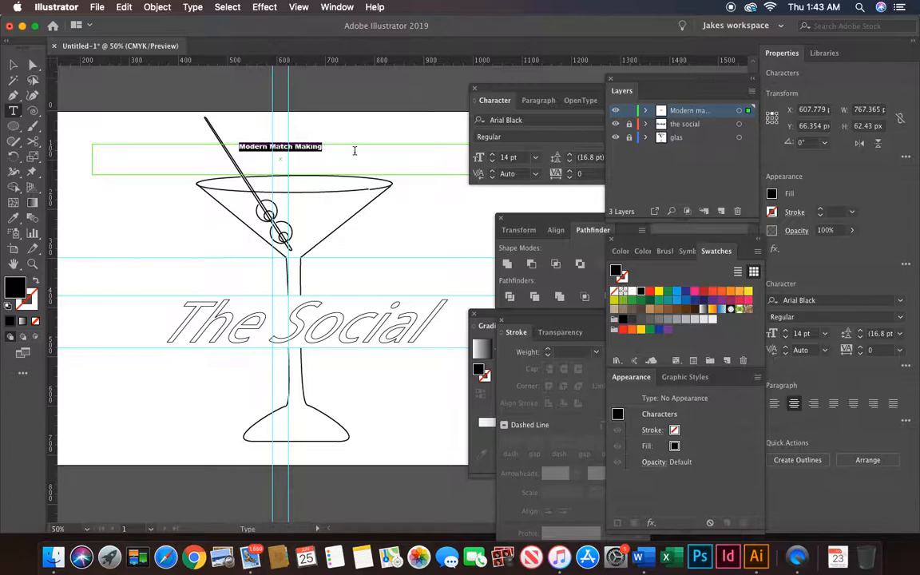
left_click(355, 150)
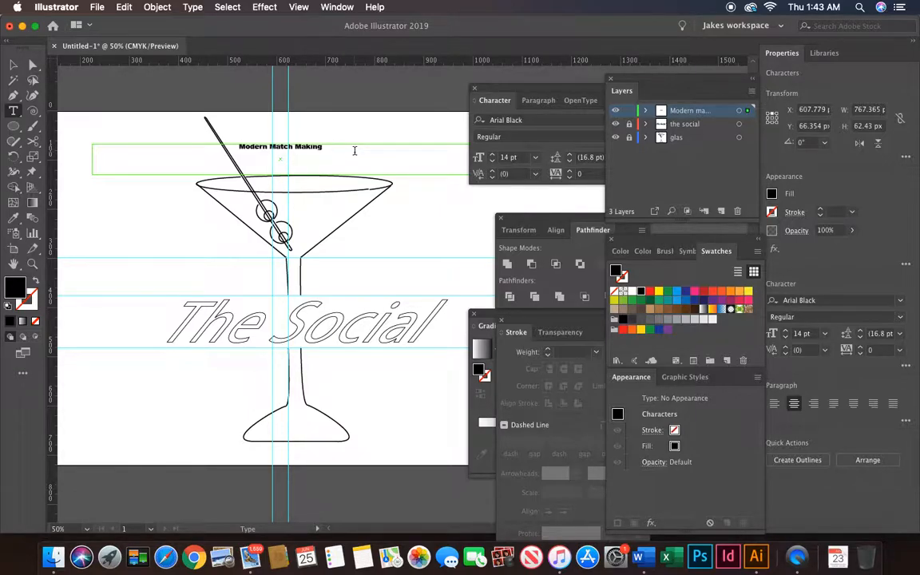
Step: Move the "Modern Match Making" text down beneath "The Social", to about X 638 px, Y 472 px
key("Escape")
left_click_drag(320, 151, 336, 352)
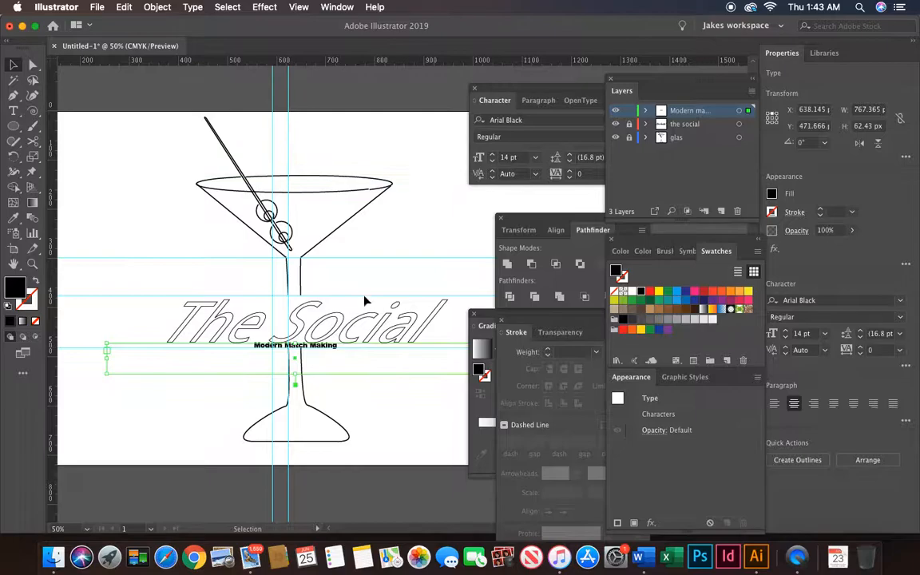
left_click(350, 97)
Step: Unlock the "glas" layer and nudge the lower stem and foot of the glass down to about Y 499 px
key("super+equal")
key("super+equal")
key("super+equal")
scroll(350, 98, "down", 7)
scroll(350, 97, "left", 3)
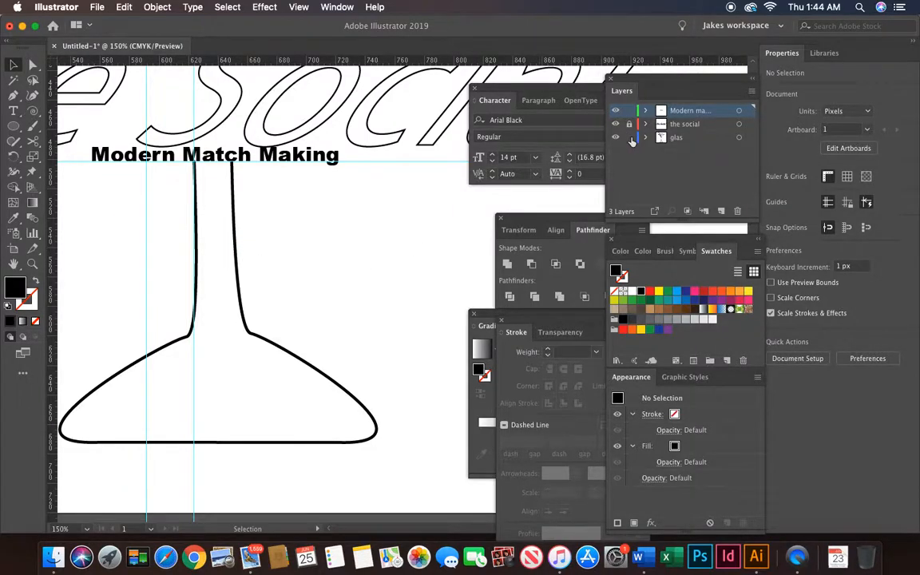
left_click(244, 311)
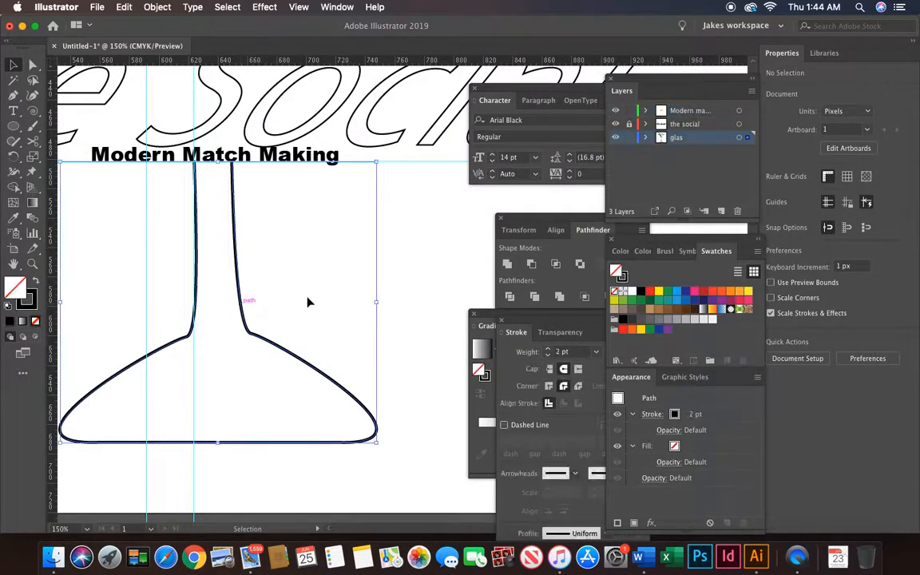
key("Down")
key("Down")
key("Down")
key("Down")
key("Down")
key("Down")
key("Down")
key("Down")
key("Down")
key("Down")
key("Down")
key("Down")
key("Down")
key("Down")
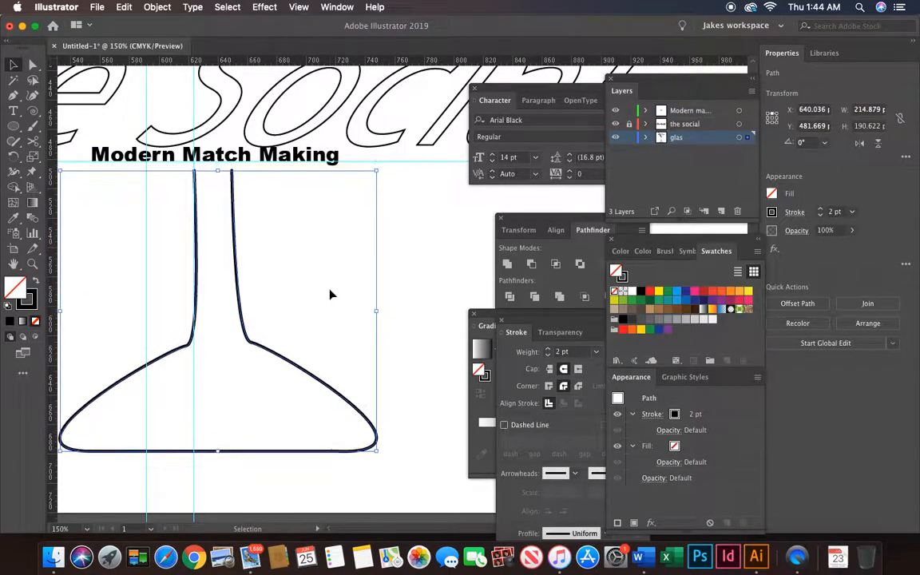
key("Down")
key("Down")
key("Down")
key("Down")
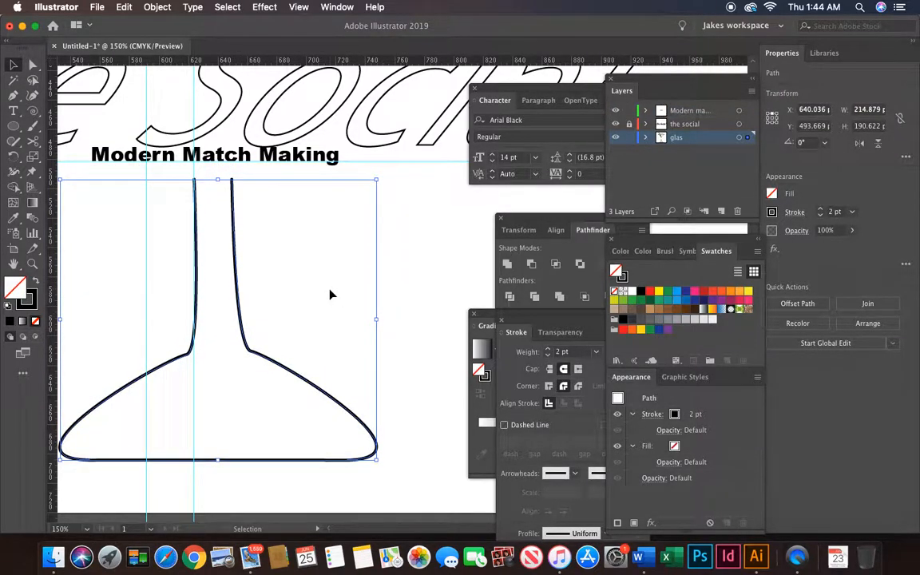
key("Down")
key("Down")
key("Down")
key("Down")
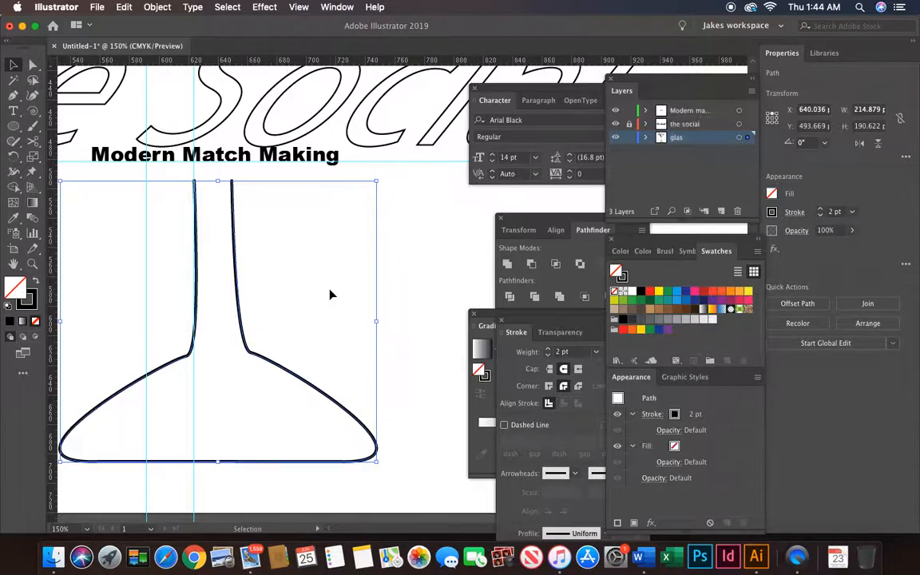
key("Down")
key("Down")
key("Down")
key("Down")
key("Down")
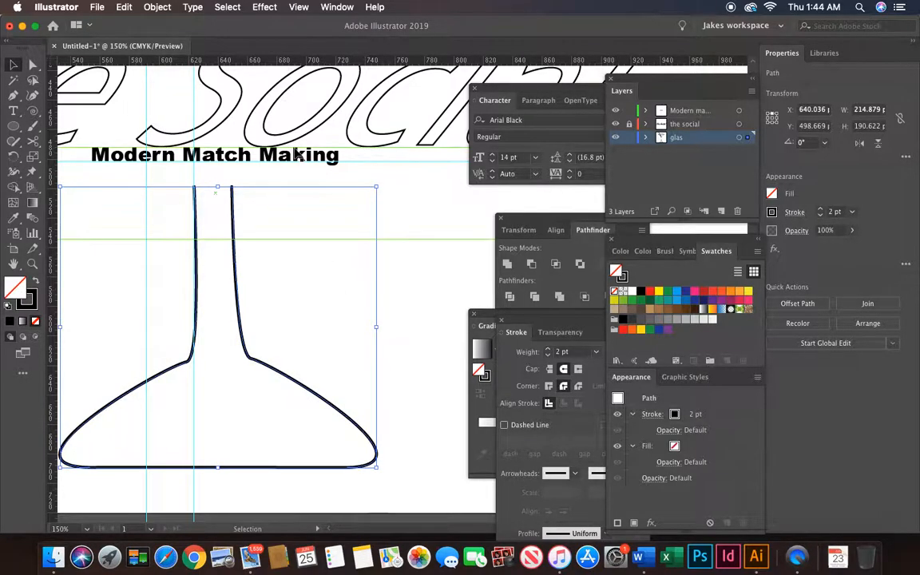
Step: Nudge the "Modern Match Making" text down to about Y 480 px, between "The Social" and the lower stem
left_click(298, 156)
key("Down")
key("Down")
key("Down")
key("Down")
key("Down")
key("Down")
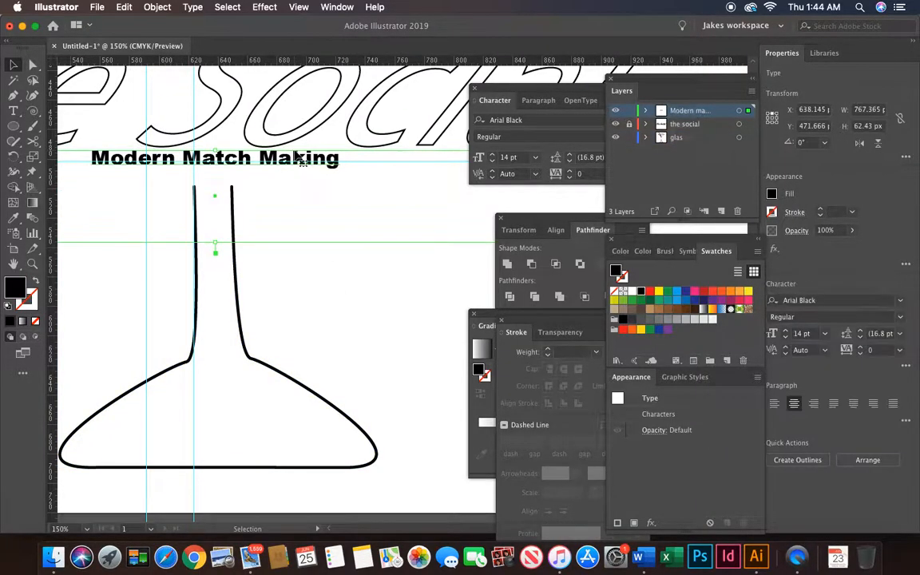
key("Down")
key("Down")
key("Down")
key("Down")
key("Down")
key("Down")
key("Down")
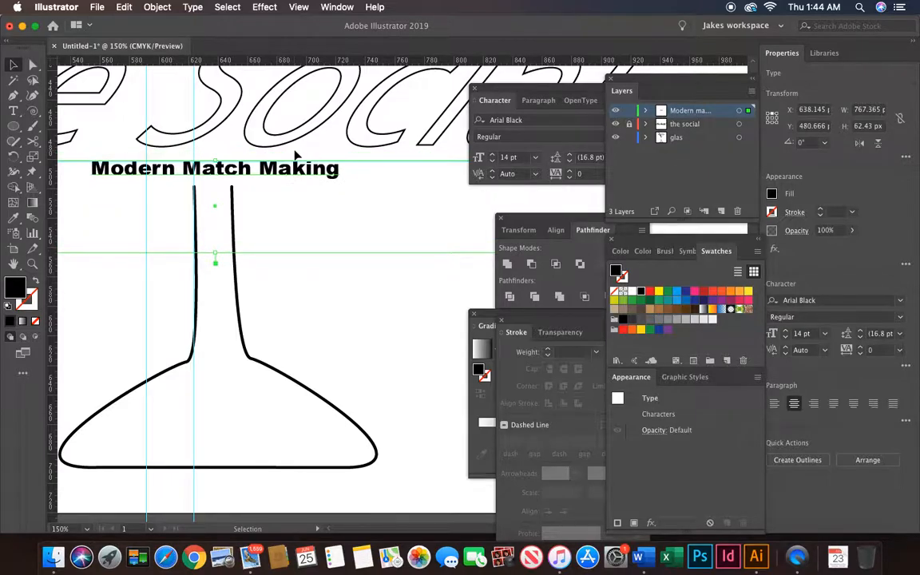
key("Down")
key("Up")
key("Up")
key("Up")
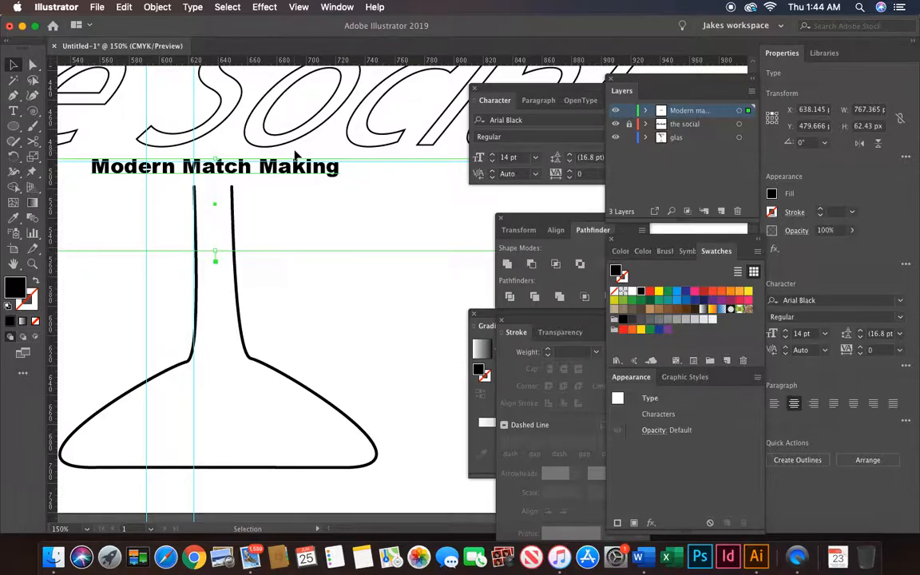
Step: Shear the "Modern Match Making" text by 39° along the horizontal axis to match the slant of "The Social"
key("super+minus")
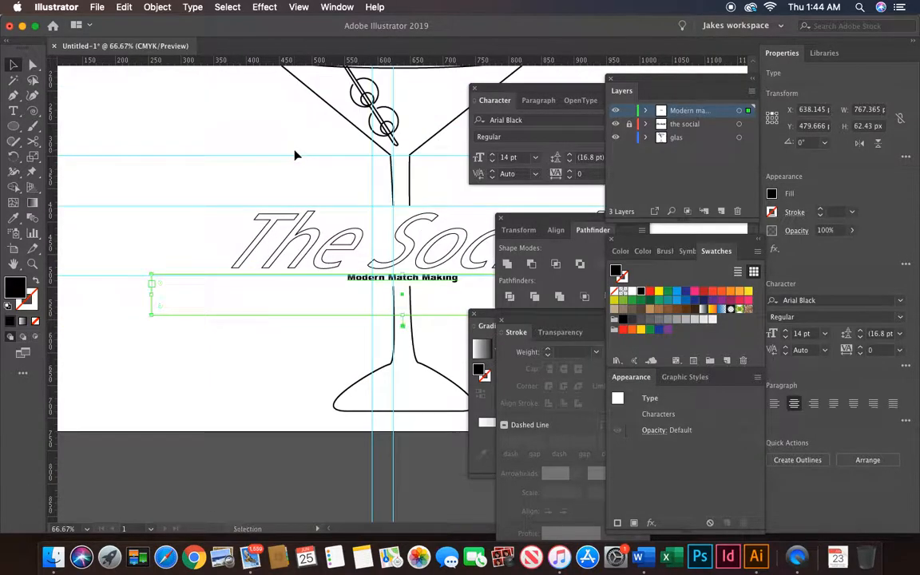
key("super+equal")
scroll(296, 156, "right", 3)
scroll(296, 156, "down", 2)
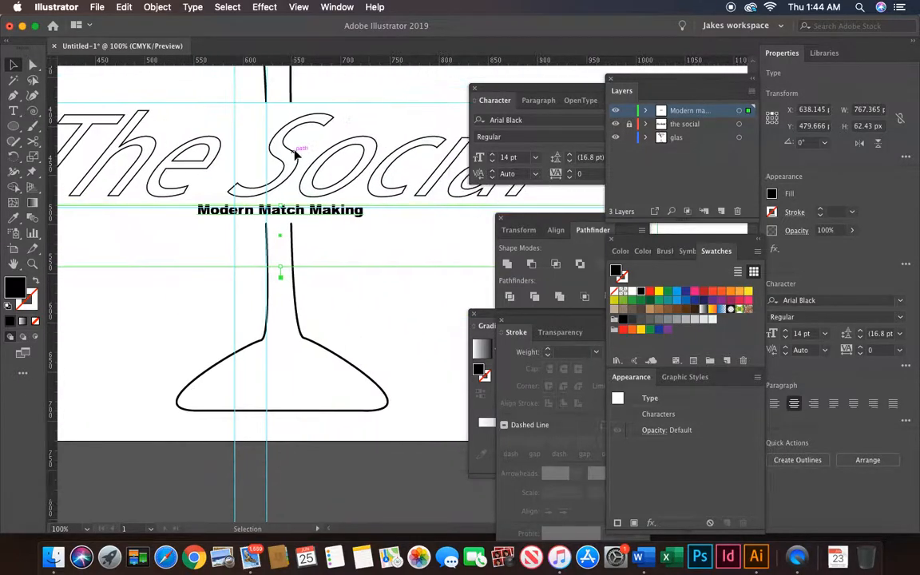
right_click(343, 222)
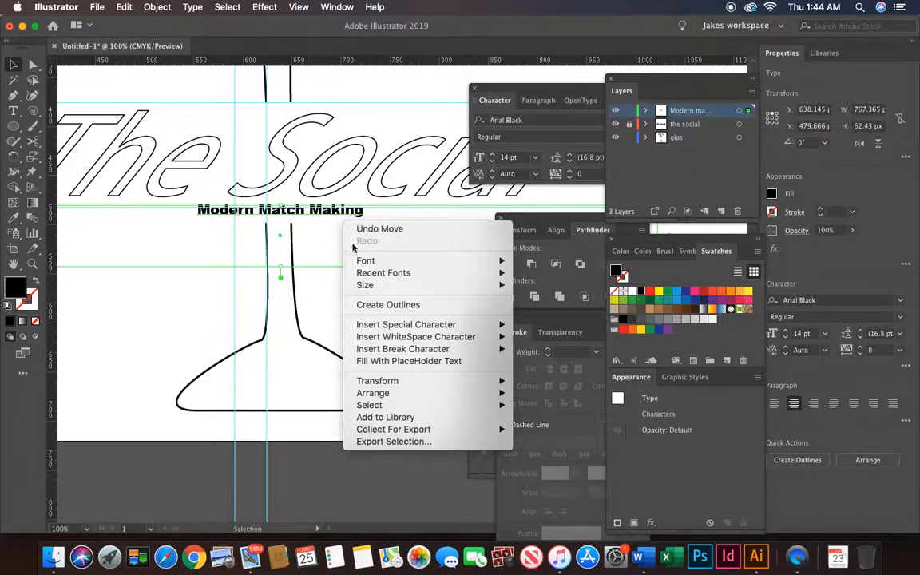
left_click(552, 443)
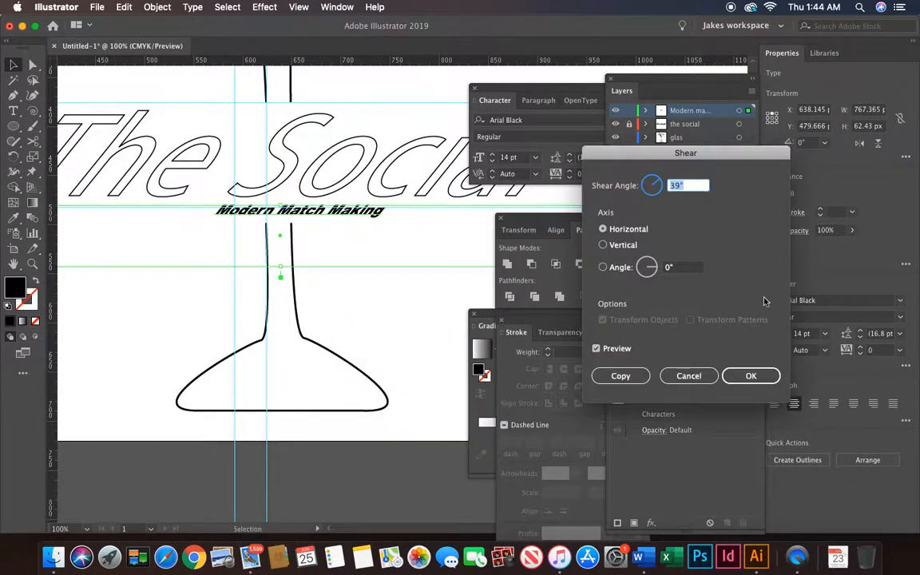
left_click(755, 377)
scroll(427, 335, "up", 1)
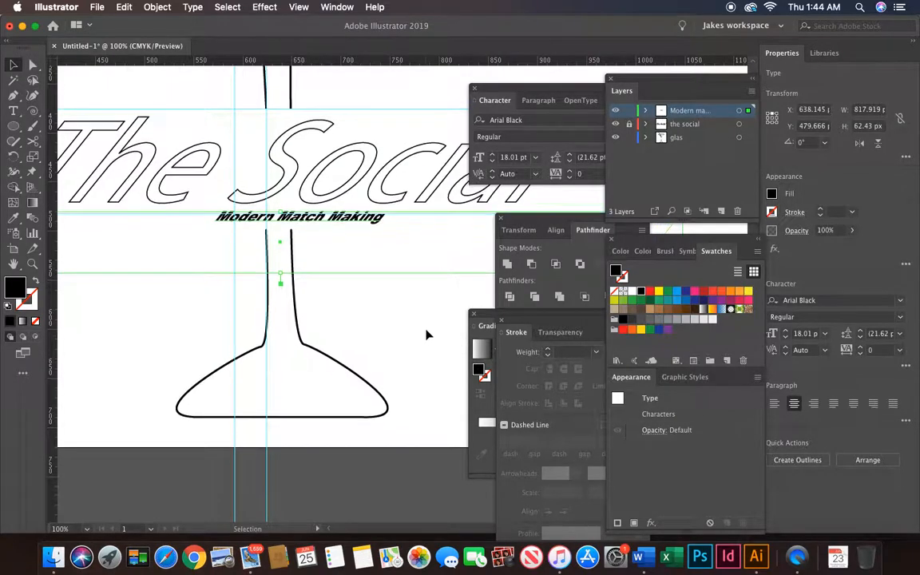
Step: Widen the tracking of all the "Modern Match Making" characters to 1060
left_click(13, 112)
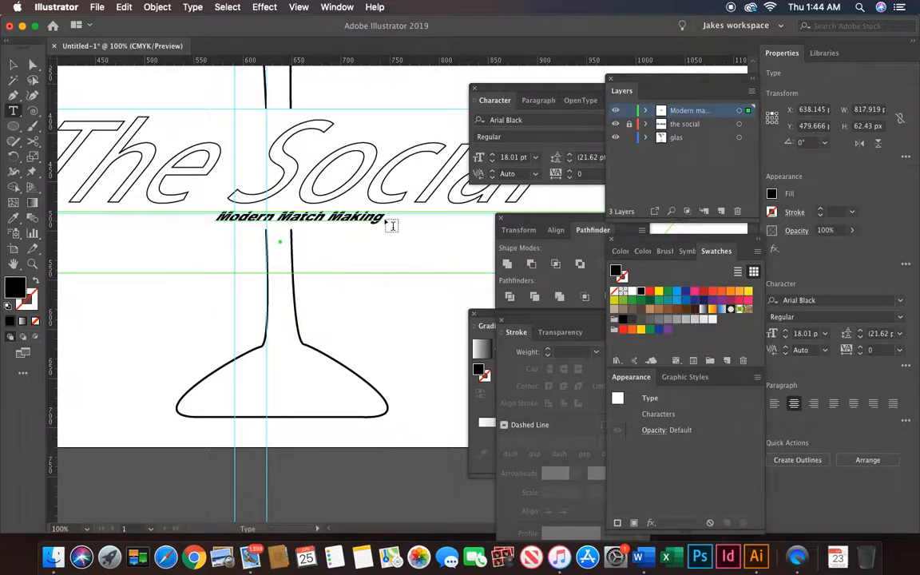
left_click_drag(384, 216, 200, 209)
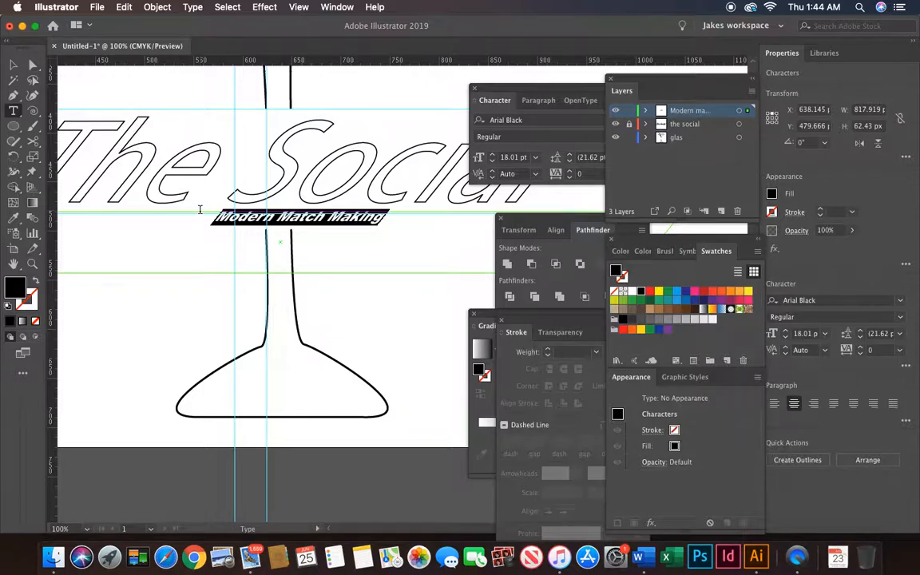
key("space")
key("alt+Right")
key("alt+Right")
key("alt+Right")
key("alt+Right")
key("alt+Right")
key("alt+Right")
key("alt+Right")
key("alt+Right")
key("alt+Right")
key("alt+Right")
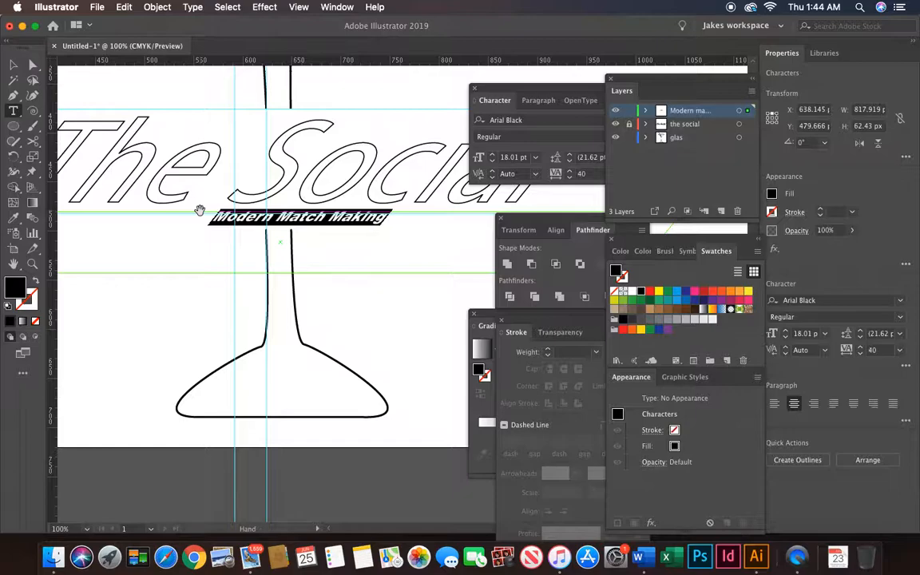
key("alt+Right")
key("alt+Right")
key("alt+Right")
key("alt+Right")
key("alt+Right")
key("alt+Right")
key("alt+Right")
key("alt+Right")
key("alt+Right")
key("alt+Right")
key("alt+Right")
key("alt+Right")
key("alt+Right")
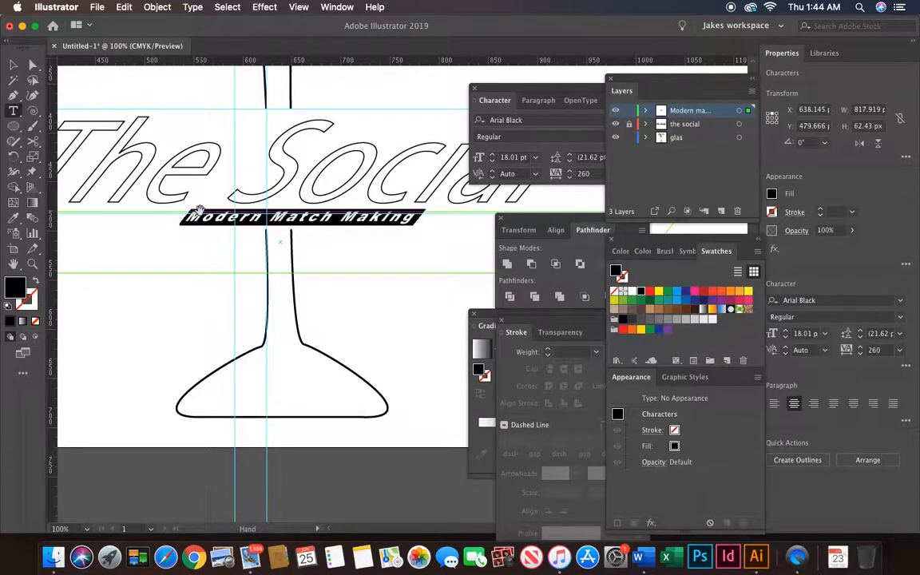
key("alt+Right")
key("alt+Right")
key("alt+Right")
key("alt+Right")
key("alt+Right")
key("alt+Right")
key("alt+Right")
key("alt+Right")
key("alt+Right")
key("alt+Right")
key("alt+Right")
key("alt+Right")
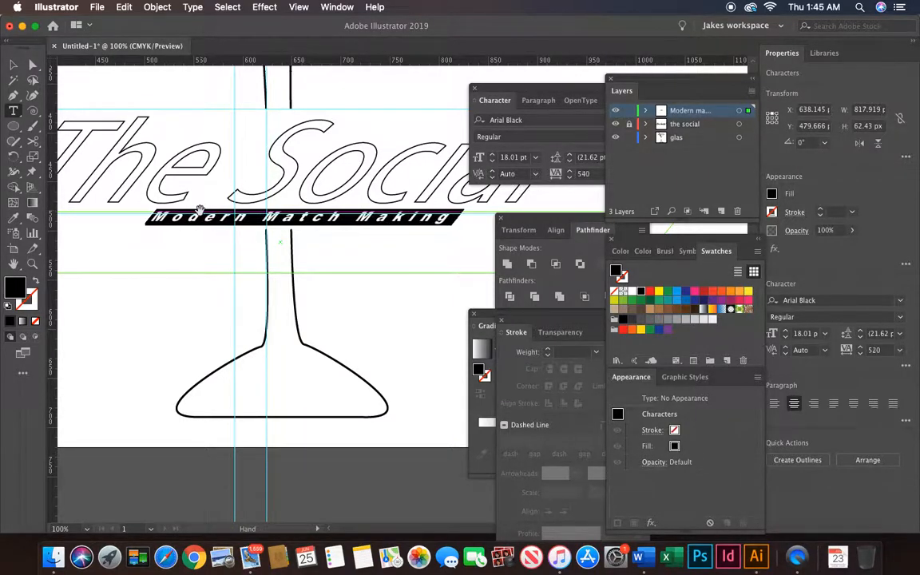
key("alt+Right")
key("alt+Right")
key("alt+Right")
key("alt+Right")
key("alt+Right")
key("alt+Right")
key("alt+Right")
key("alt+Right")
key("alt+Right")
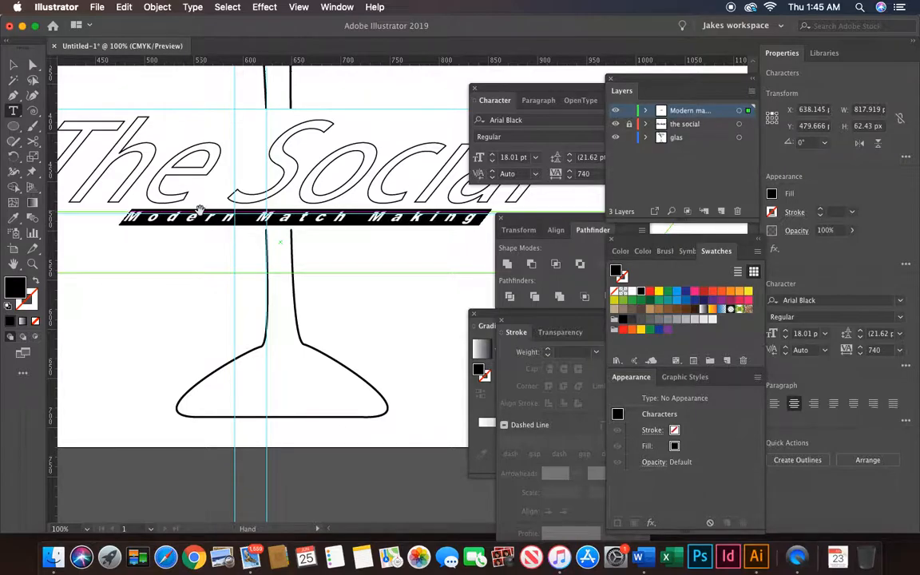
key("alt+Right")
key("alt+Right")
key("alt+Right")
key("alt+Right")
key("alt+Right")
key("alt+Right")
key("alt+Right")
key("alt+Right")
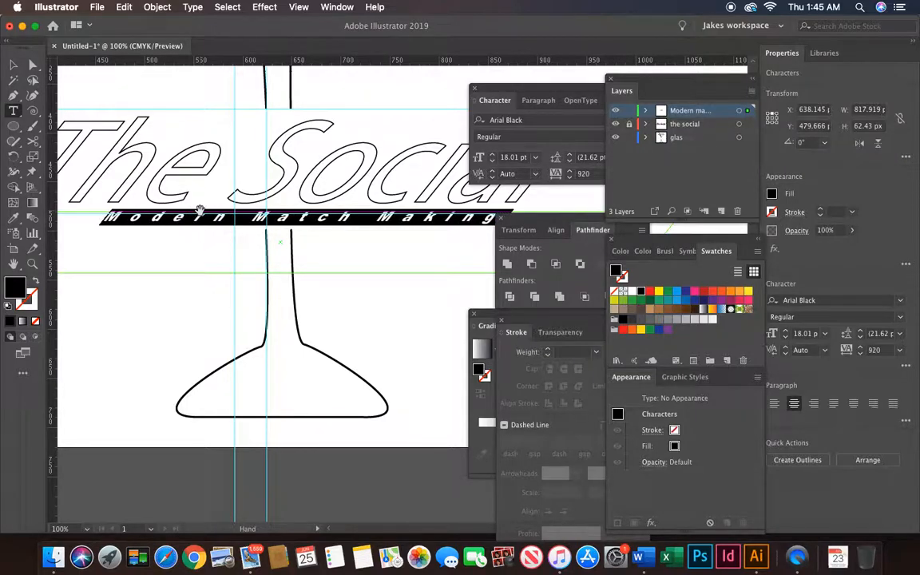
key("super+minus")
key("alt+Right")
key("super+minus")
scroll(206, 217, "right", 8)
scroll(206, 217, "down", 3)
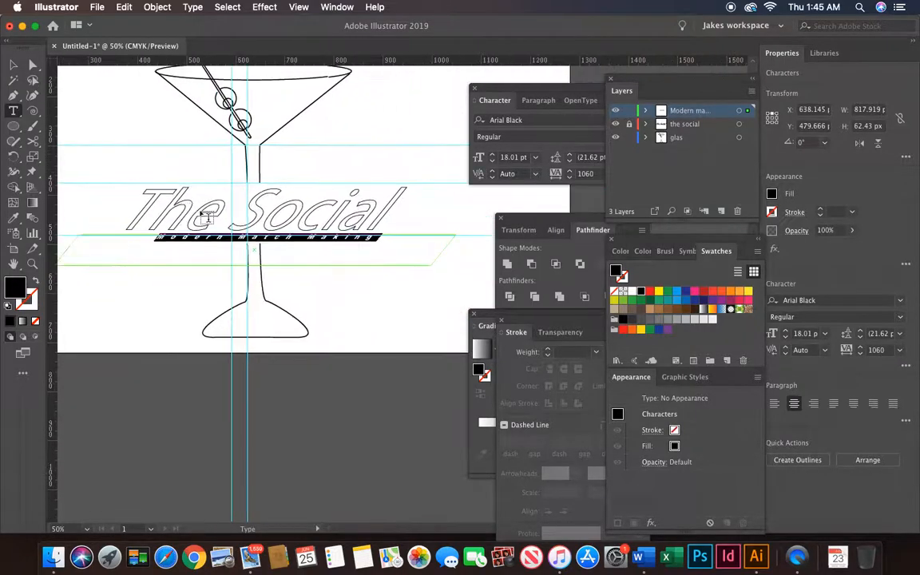
scroll(207, 217, "up", 1)
Step: Nudge the "Modern Match Making" text left to about X 607 px beneath "The Social"
left_click(12, 65)
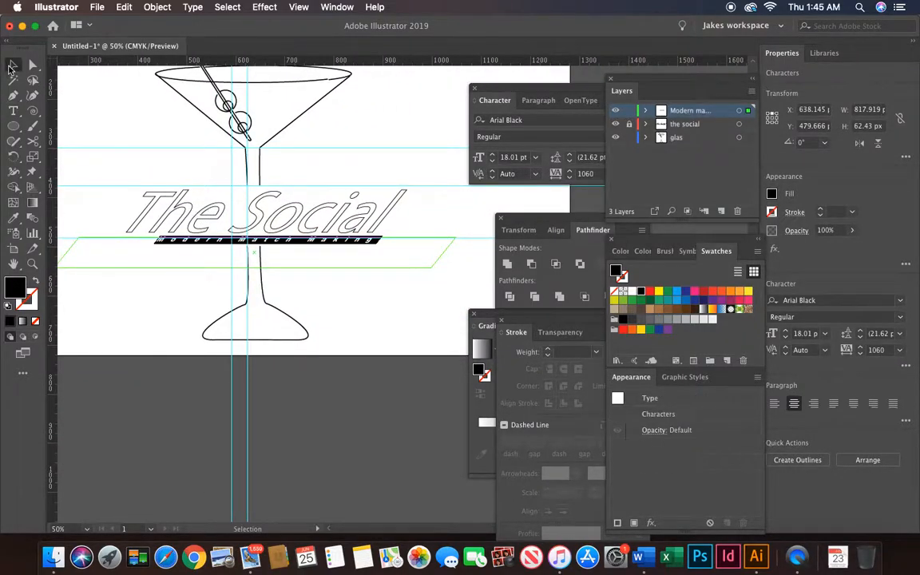
key("Left")
key("Left")
key("Left")
key("Left")
key("Left")
key("Left")
key("Left")
key("Left")
key("Left")
key("Left")
key("Left")
key("Left")
key("Left")
key("Left")
key("Left")
key("Left")
key("Left")
key("Left")
key("Left")
key("Left")
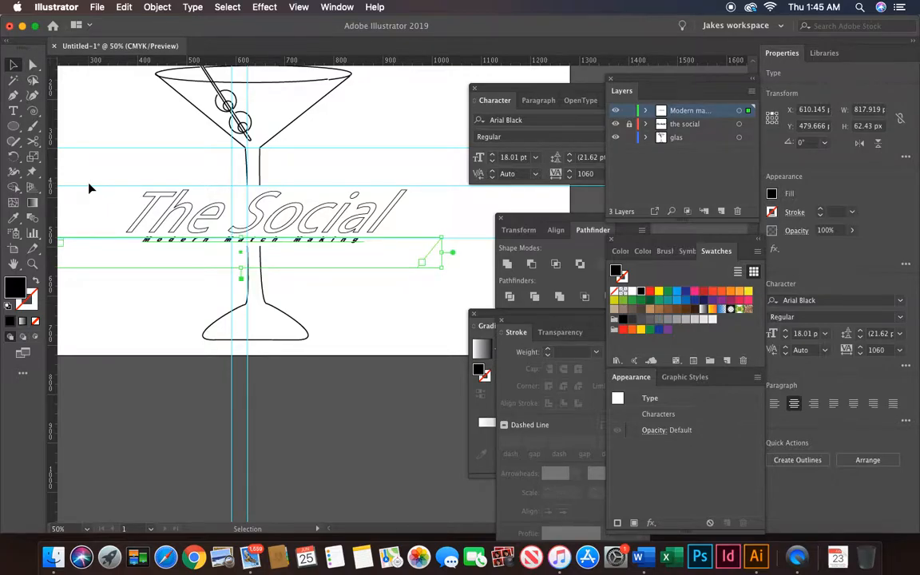
key("Left")
key("Left")
key("Left")
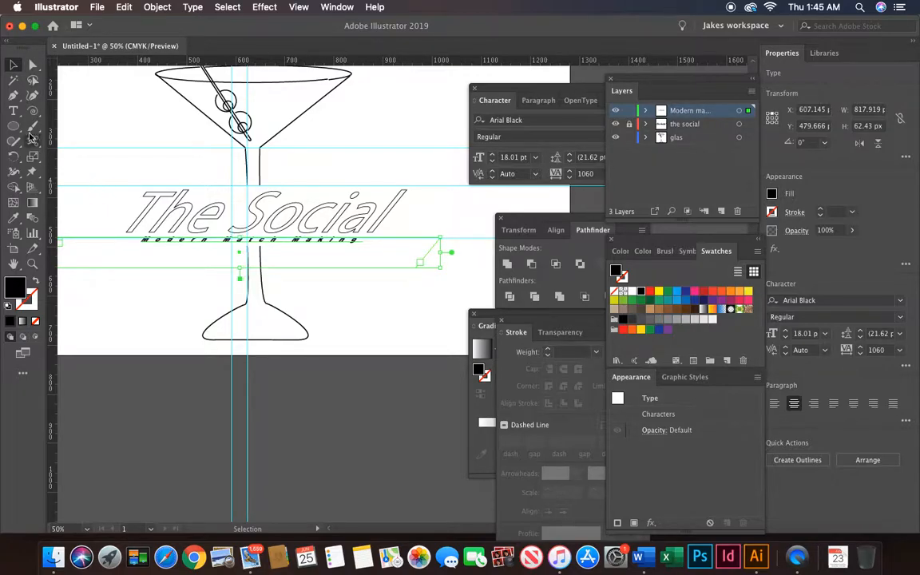
Step: Widen the tracking of "Modern Match Making" further to about 1300, so it spans the width of "The Social"
left_click(13, 110)
left_click_drag(362, 240, 137, 239)
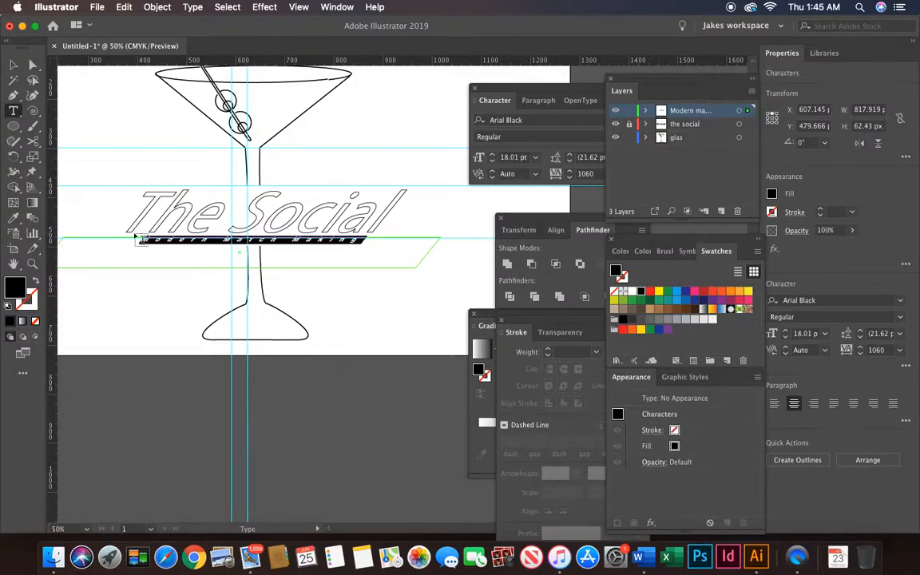
key("alt+Right")
key("alt+Right")
key("alt+Right")
key("alt+Right")
key("alt+Right")
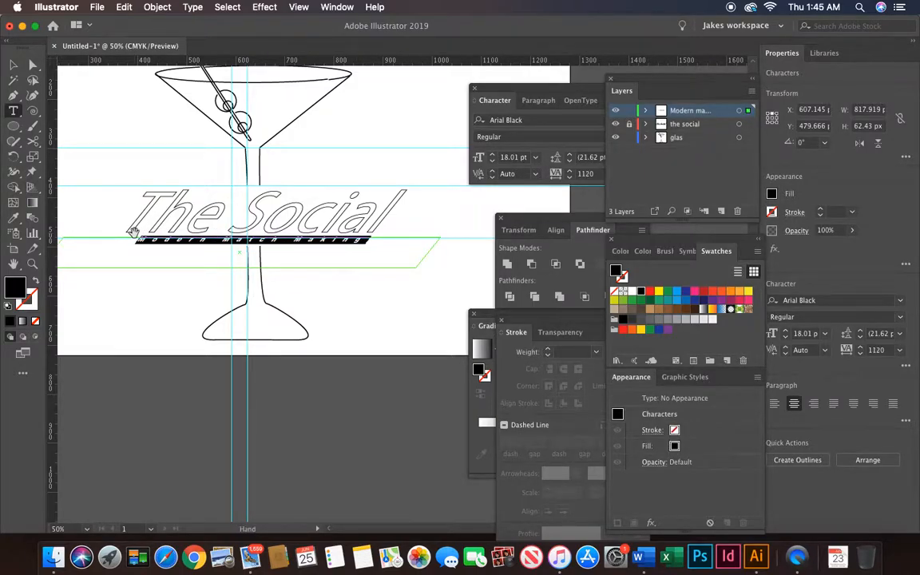
key("alt+Right")
key("alt+Right")
key("alt+Right")
key("alt+Right")
key("alt+Right")
key("alt+Right")
key("alt+Right")
key("alt+Right")
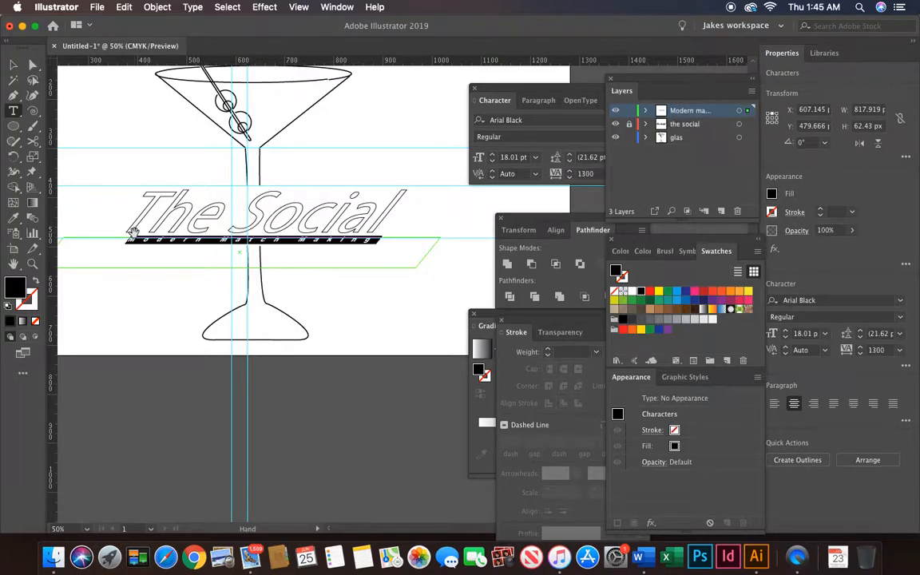
key("alt+Left")
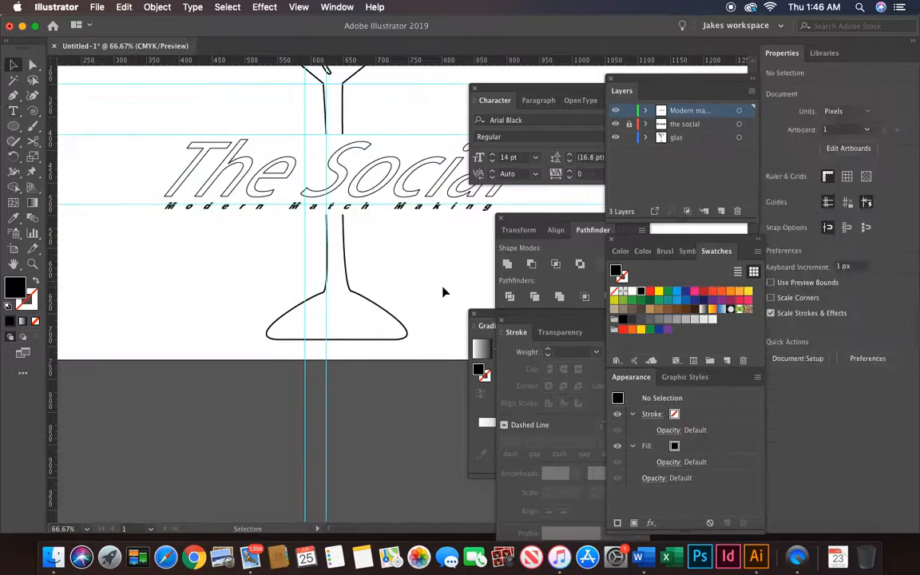
Step: Check the whole logo layout and hide the layer holding the "Modern Match Making" tagline
scroll(444, 293, "right", 4)
scroll(444, 292, "up", 2)
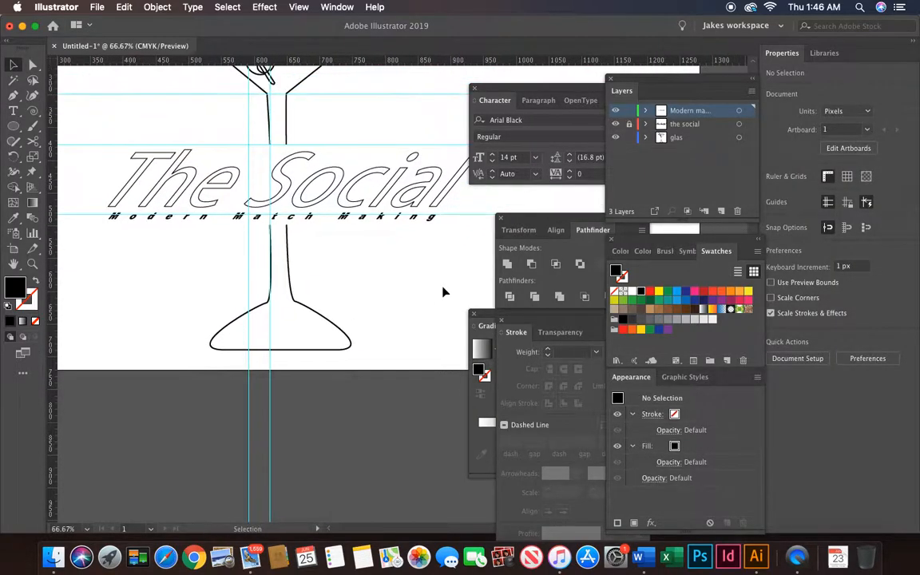
scroll(444, 293, "up", 5)
scroll(444, 292, "right", 2)
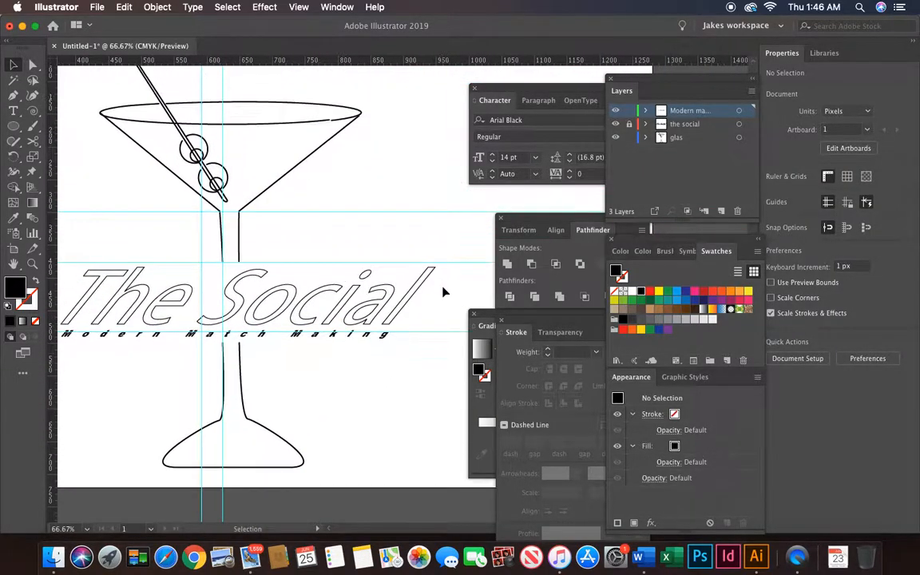
scroll(444, 293, "down", 2)
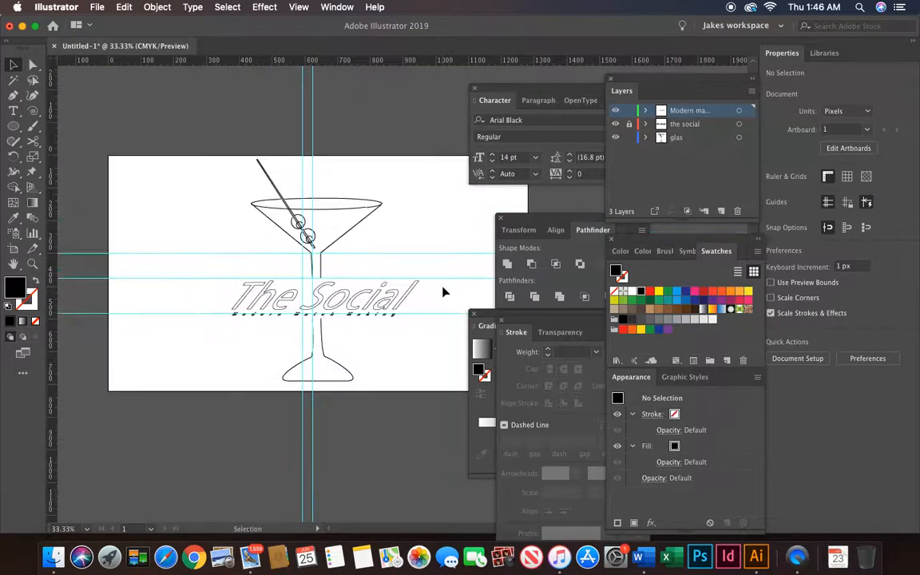
scroll(444, 293, "up", 1)
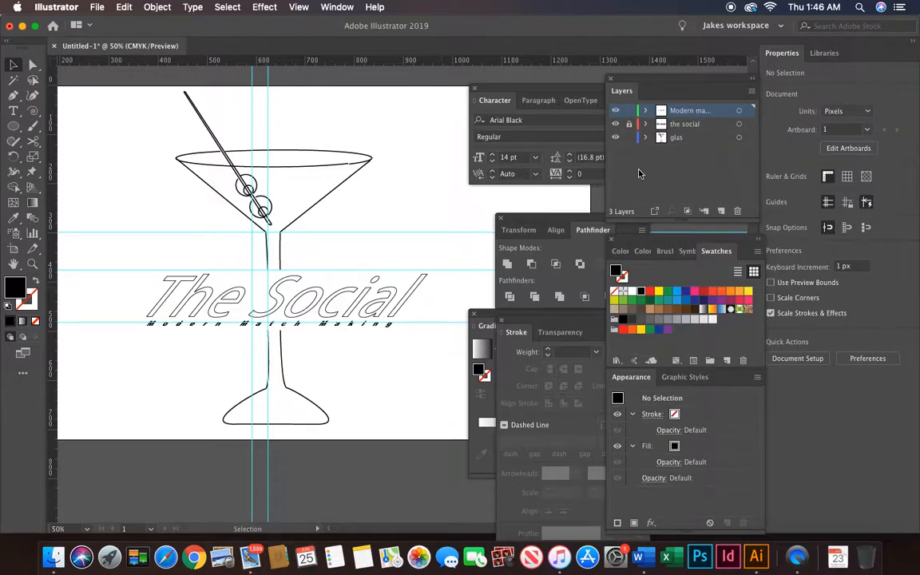
left_click(616, 111)
Step: Unlock "the social" layer and use Scissors to cut a gap in the slanted left end of the "T" crossbar
key("super+equal")
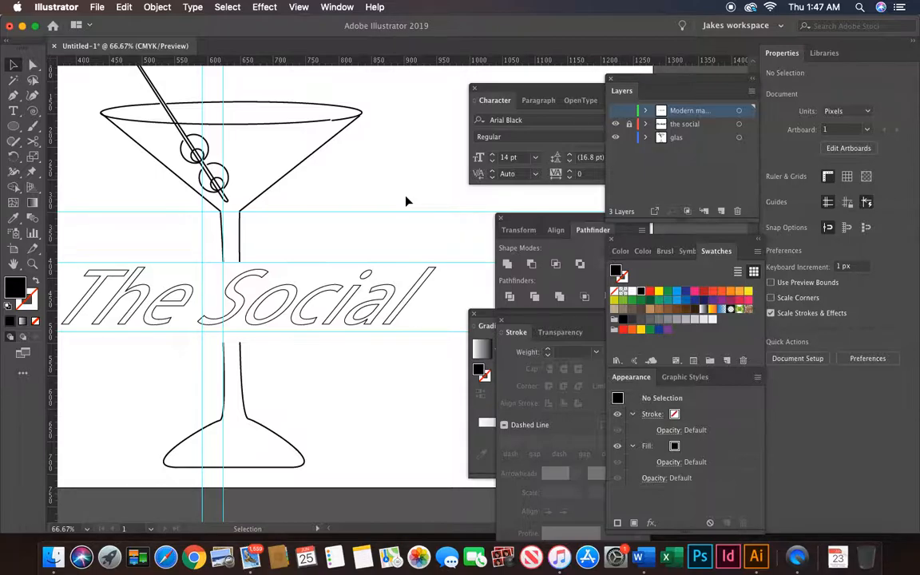
key("super+equal")
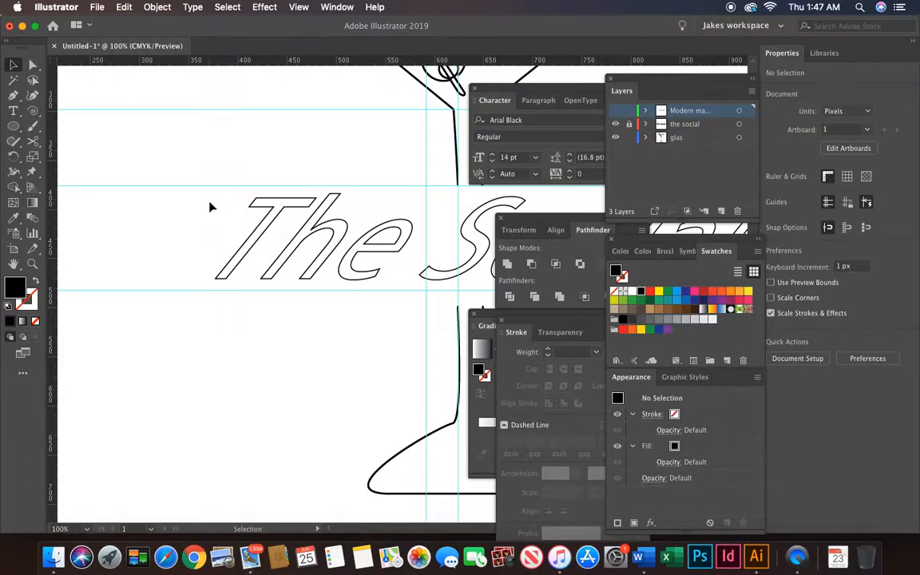
scroll(210, 206, "right", 4)
scroll(210, 207, "down", 1)
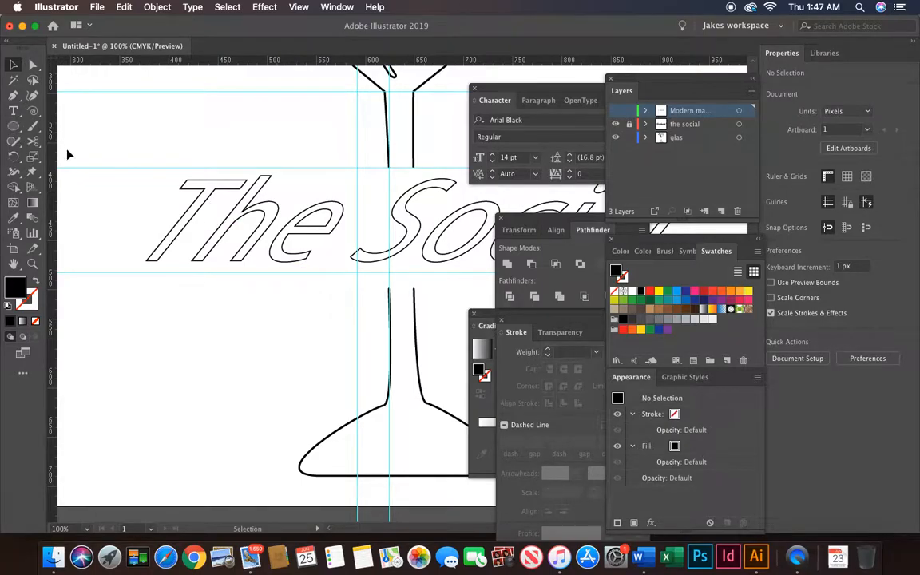
left_click(32, 141)
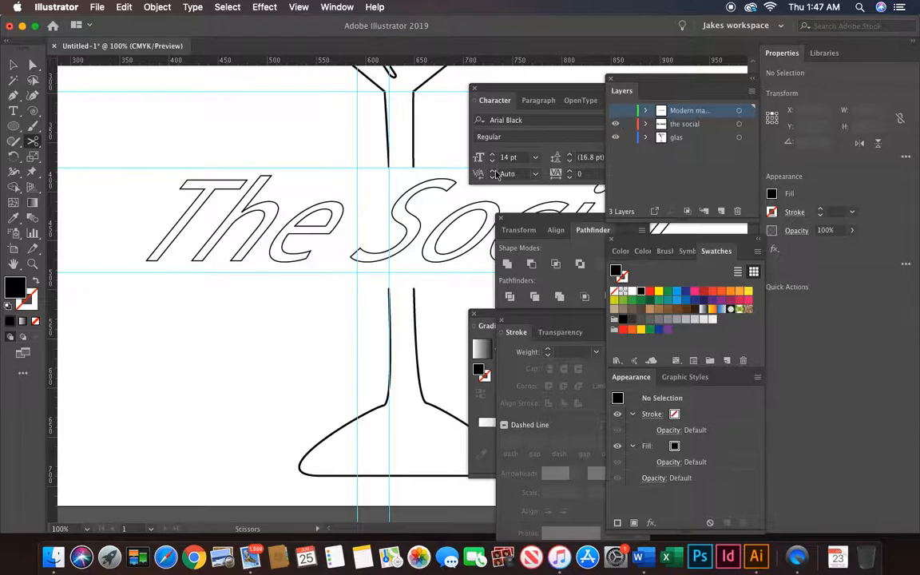
key("super+equal")
key("super+equal")
key("super+equal")
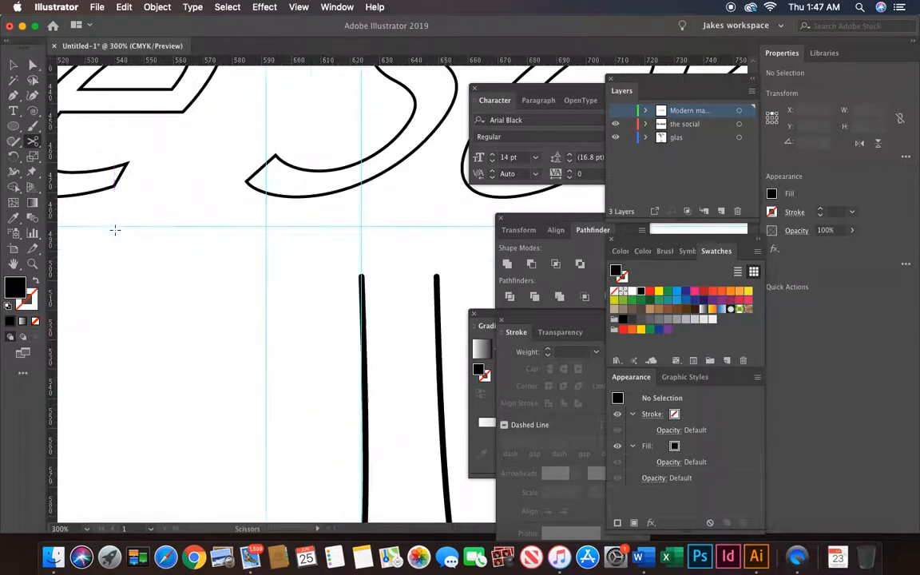
scroll(115, 230, "up", 3)
scroll(115, 230, "left", 10)
scroll(115, 230, "up", 3)
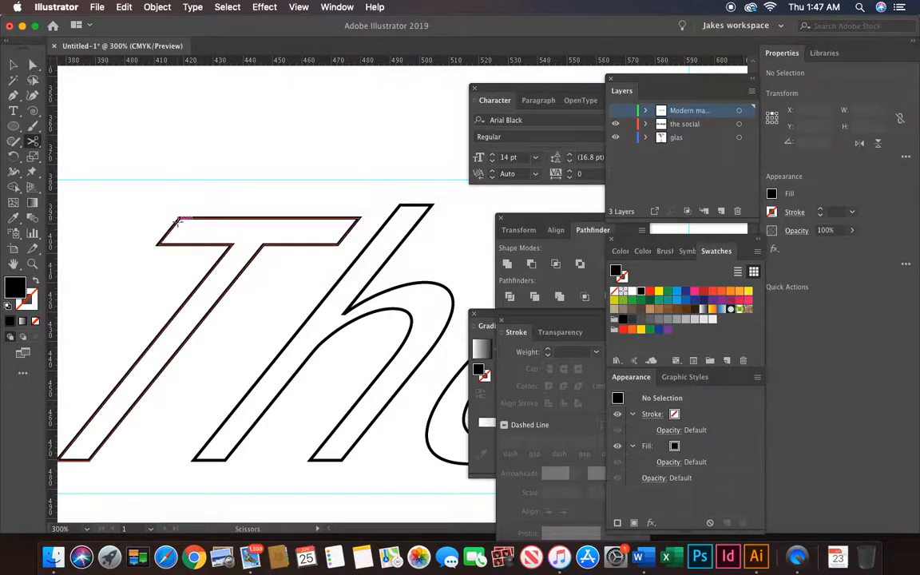
left_click(177, 220)
left_click(163, 237)
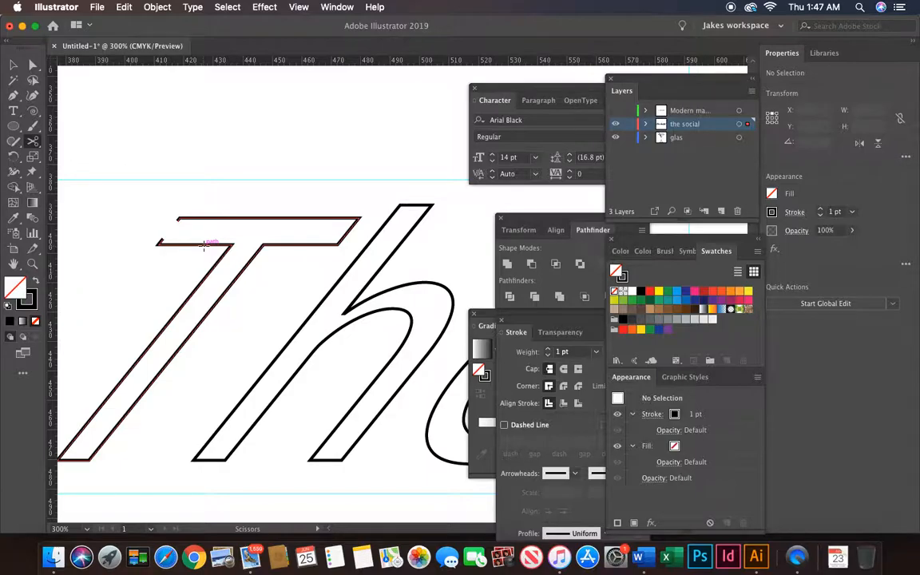
Step: Cut the bottom edge of the "T" stem near both corners with Scissors and delete the segment between the cuts
scroll(204, 247, "down", 5)
scroll(204, 247, "left", 3)
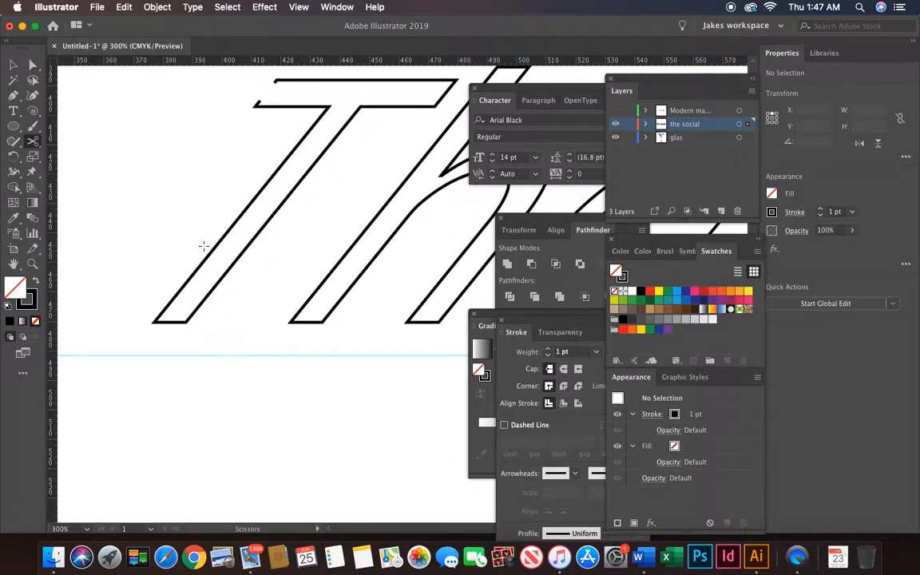
left_click(165, 323)
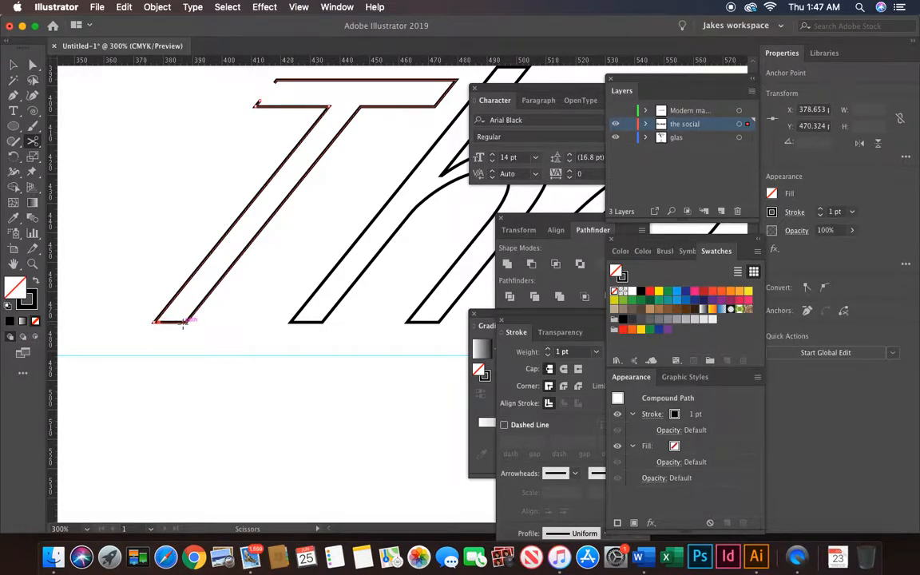
left_click(183, 322)
key("Delete")
Step: Cut the top edge of the "h" stem near both corners with Scissors and delete the segment between the cuts
scroll(188, 349, "right", 10)
scroll(189, 349, "up", 3)
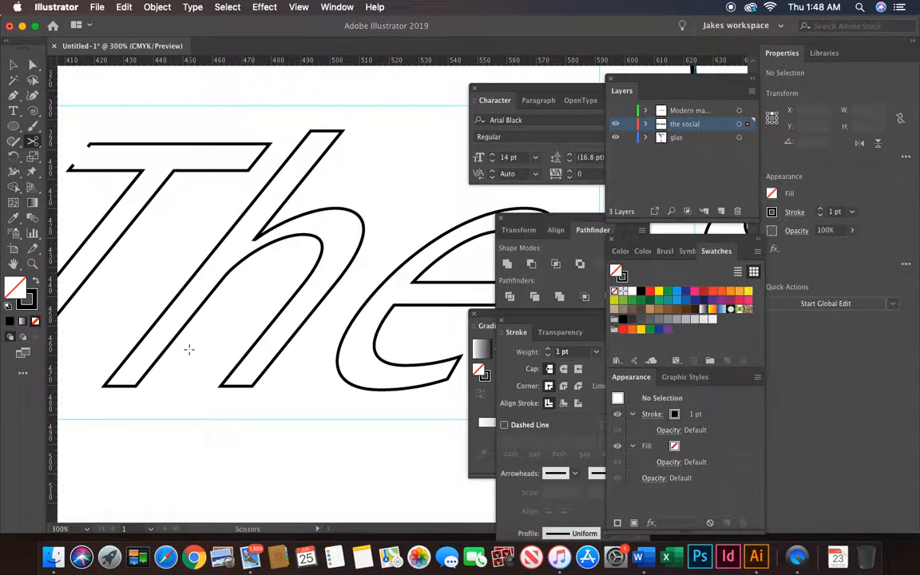
left_click(320, 131)
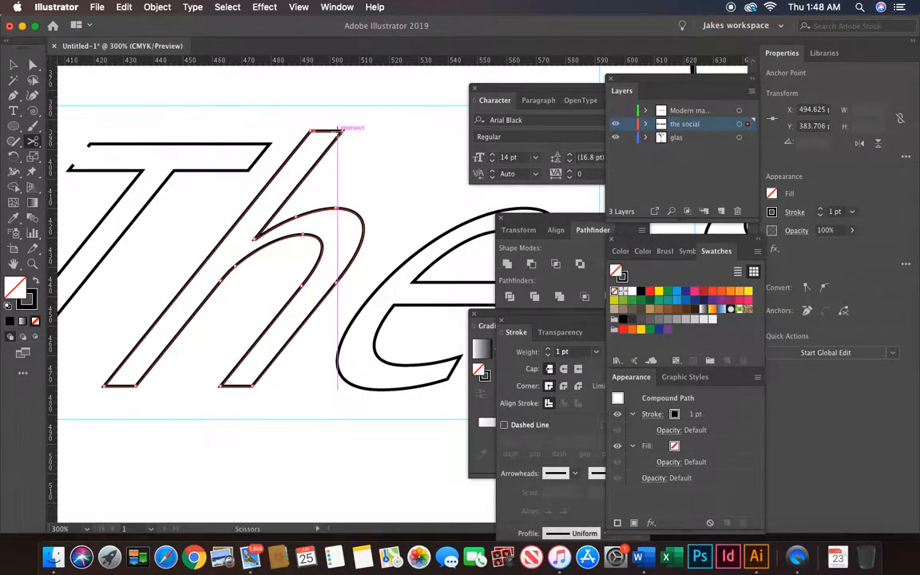
left_click(339, 130)
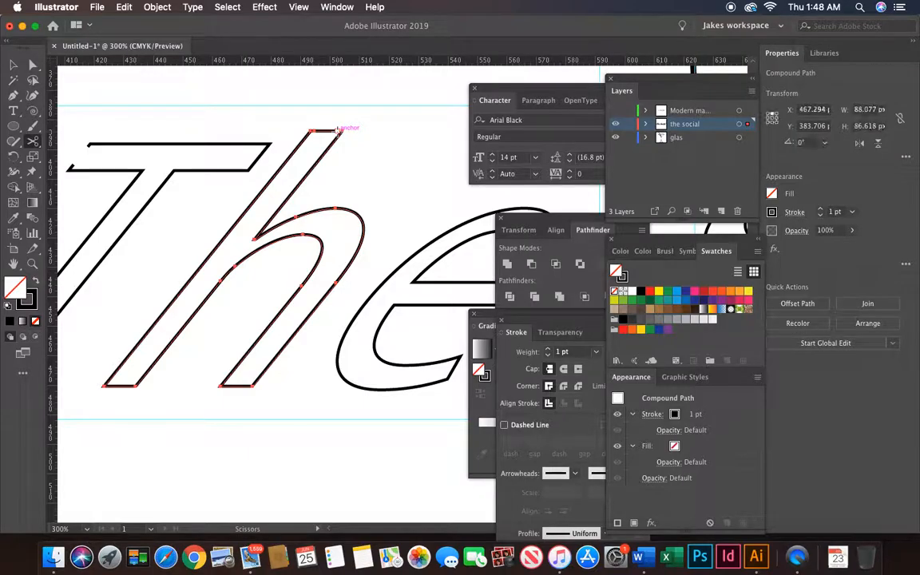
key("Delete")
key("super+z")
left_click(32, 66)
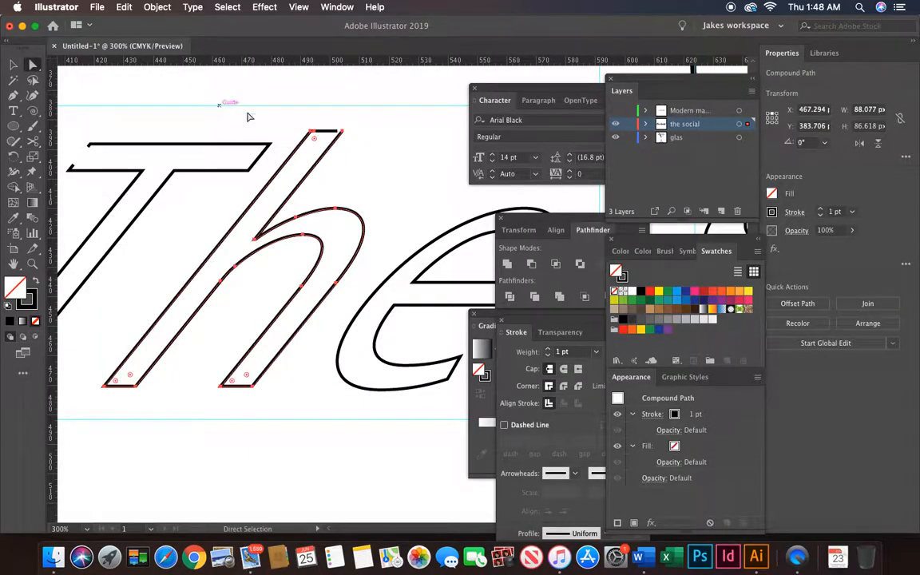
left_click(334, 131)
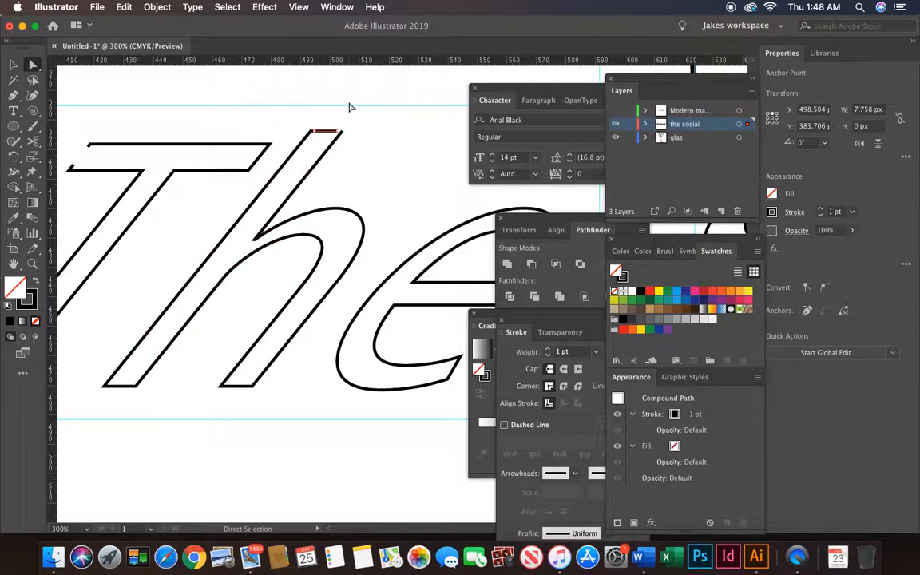
left_click(349, 107)
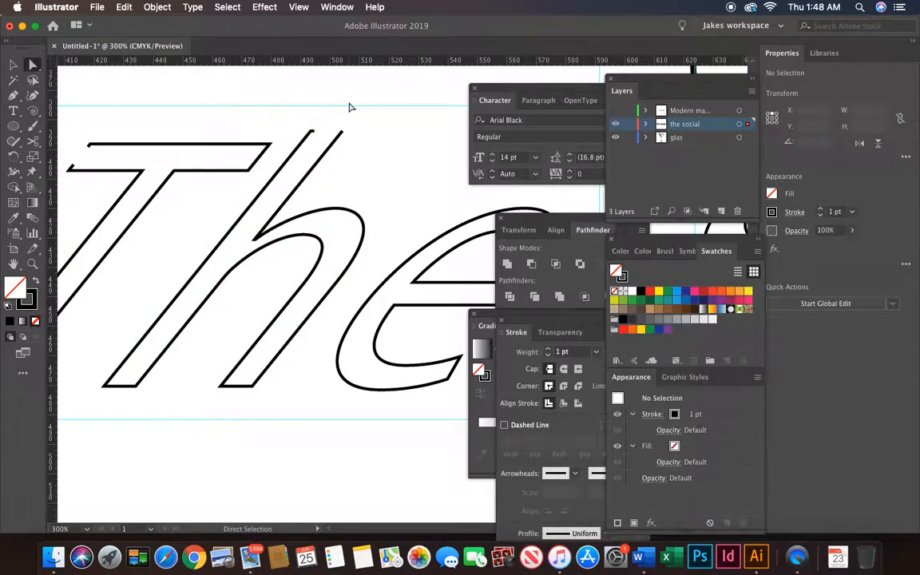
Step: Cut the bottom edge of the right leg of the "h" near both corners with Scissors and delete the segment between the cuts
scroll(294, 239, "down", 2)
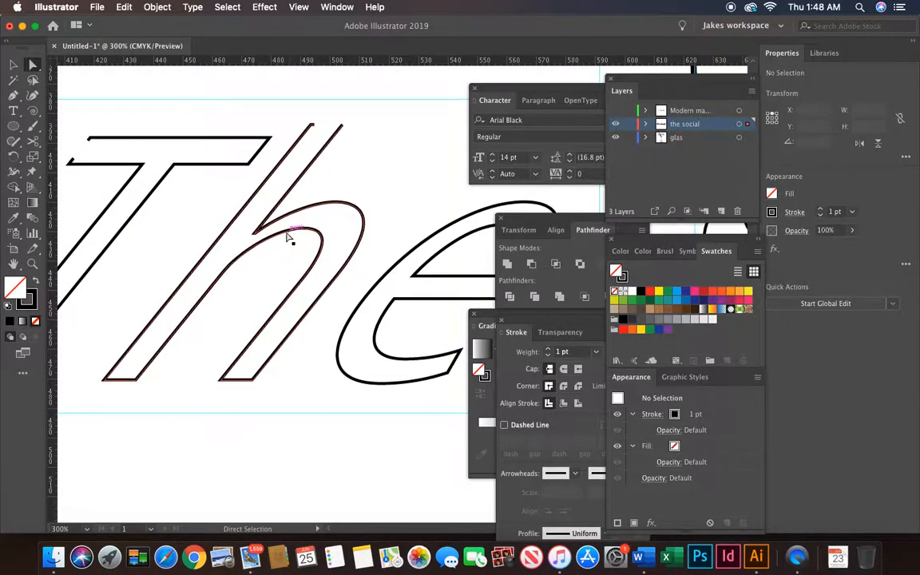
left_click(33, 142)
scroll(134, 232, "down", 5)
scroll(129, 236, "down", 5)
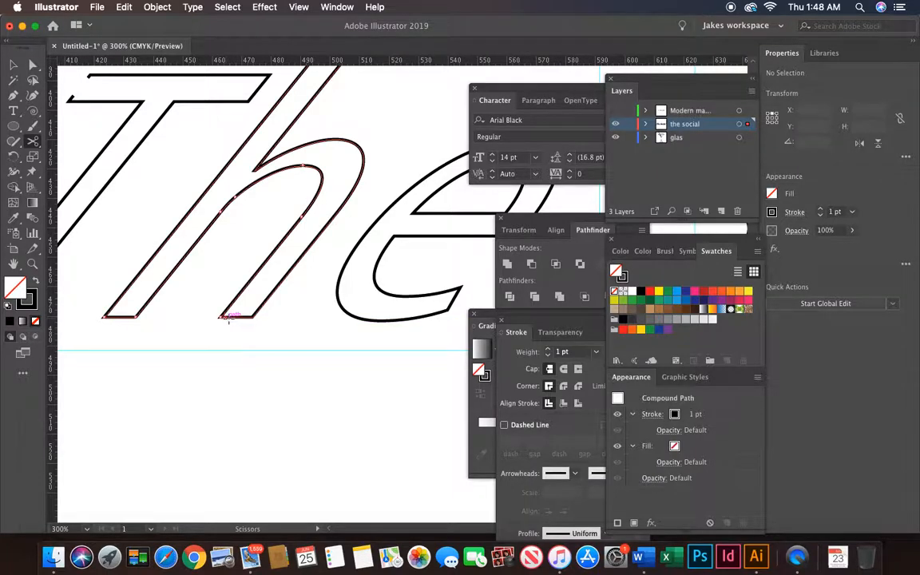
left_click(232, 317)
left_click(249, 317)
key("Delete")
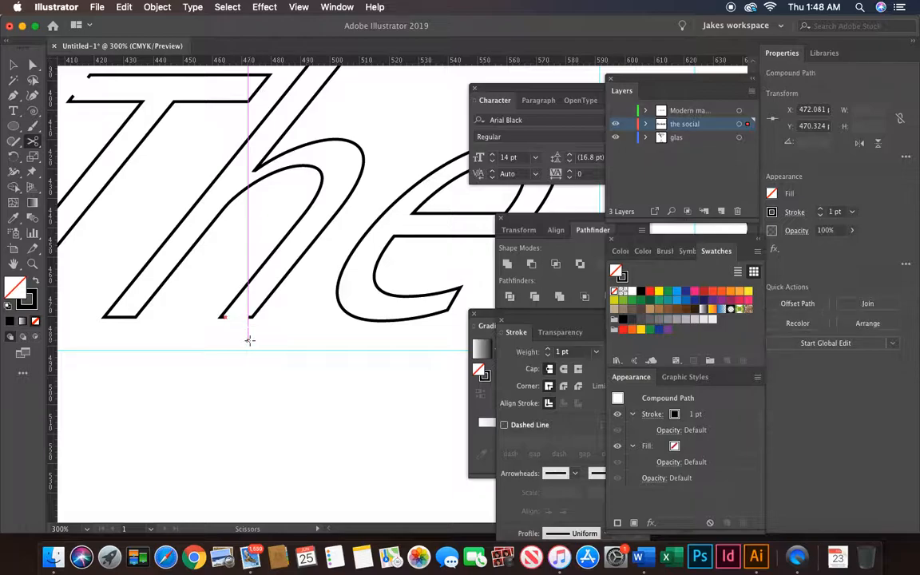
Step: Open a gap in the upper right curve of the inner counter of the "e" in "The" using Scissors
scroll(249, 340, "right", 5)
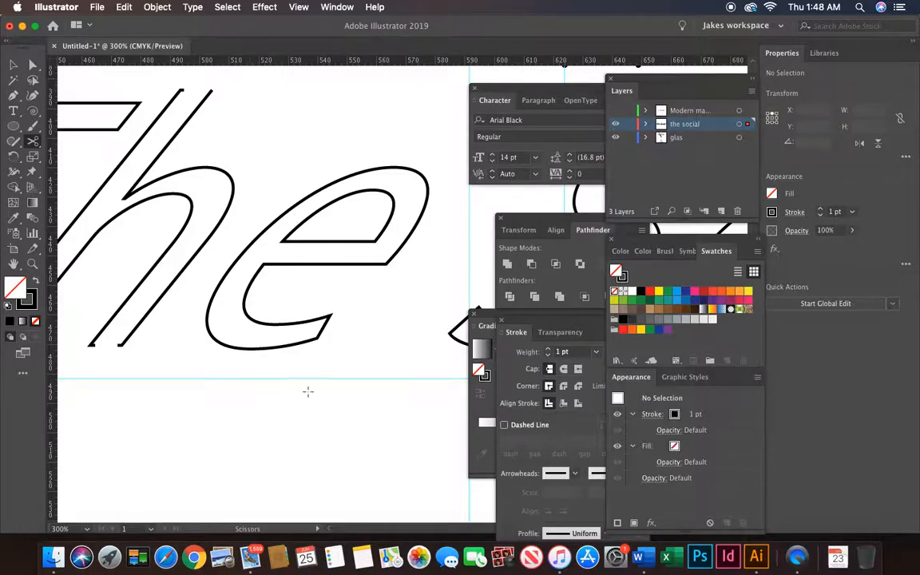
left_click(328, 322)
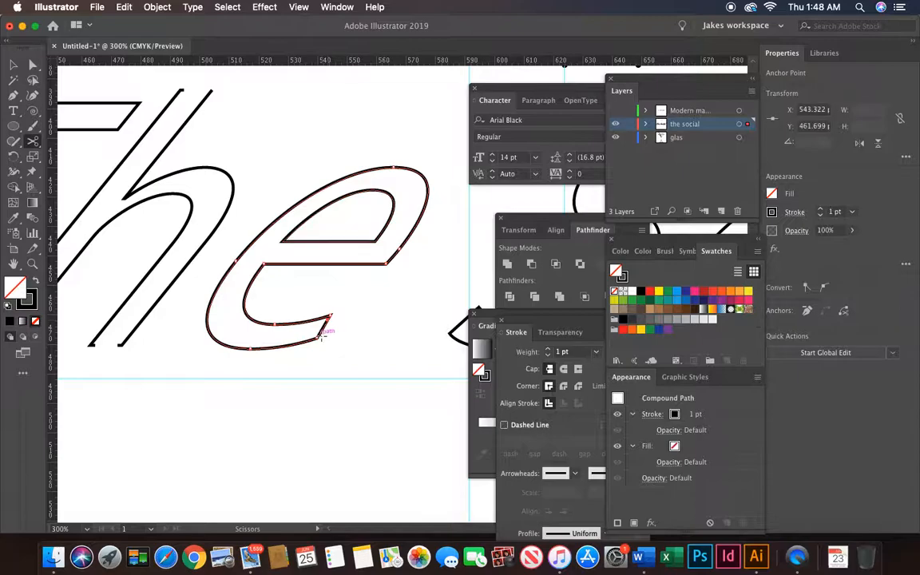
key("super+z")
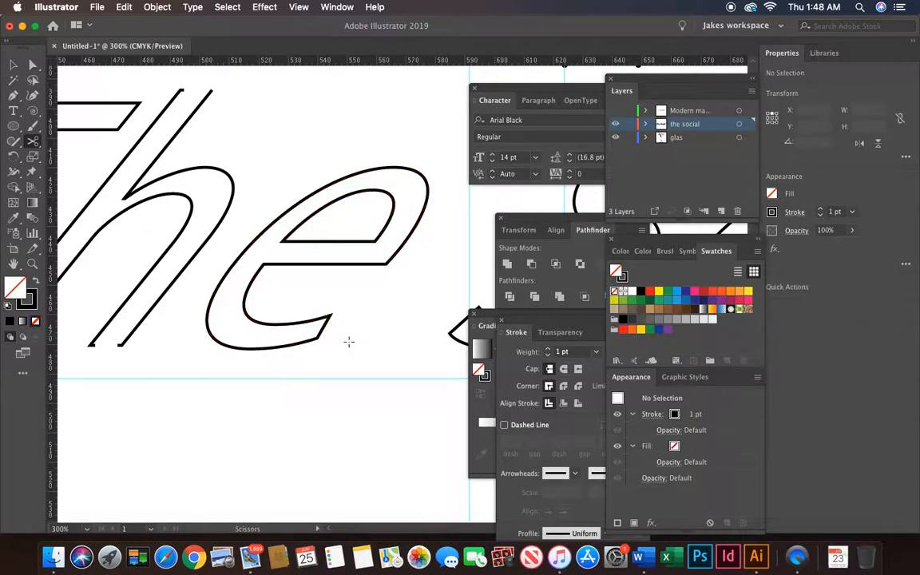
left_click(383, 192)
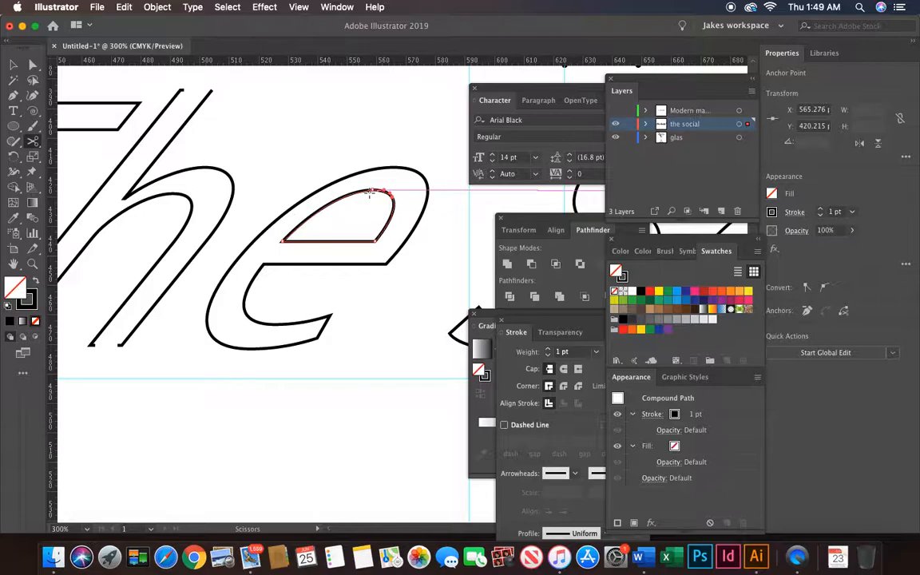
left_click(370, 192)
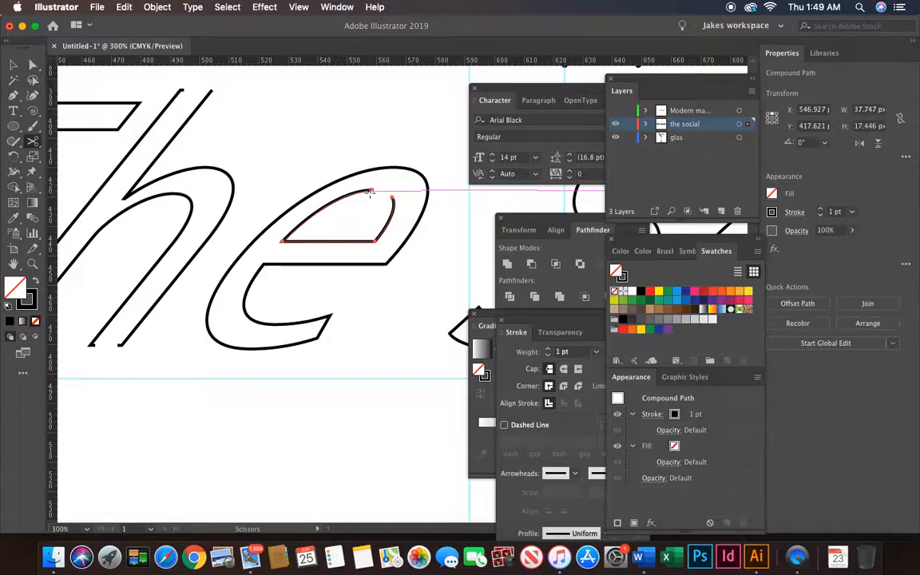
Step: Cut the outer lower left curve of the "e" in two places with Scissors and delete the pieces between the cuts
left_click(216, 339)
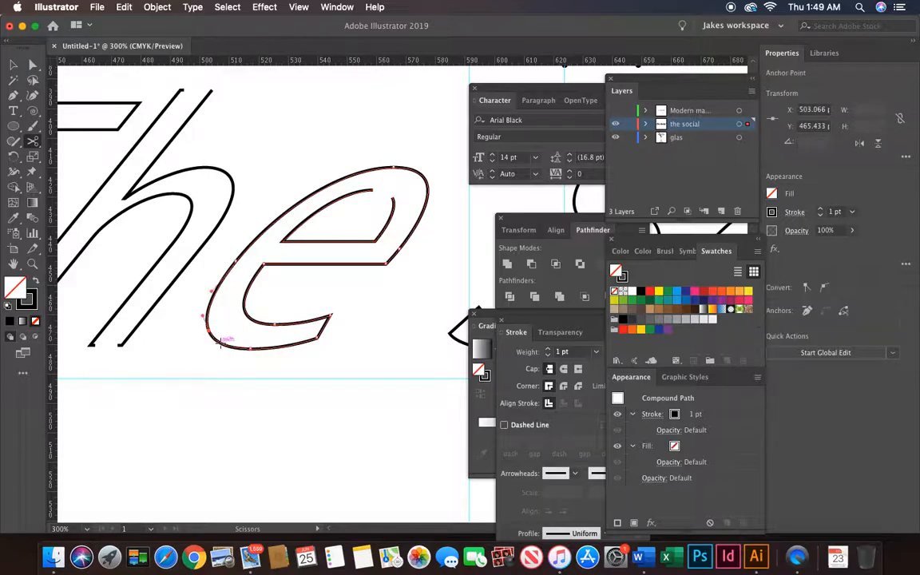
left_click(232, 347)
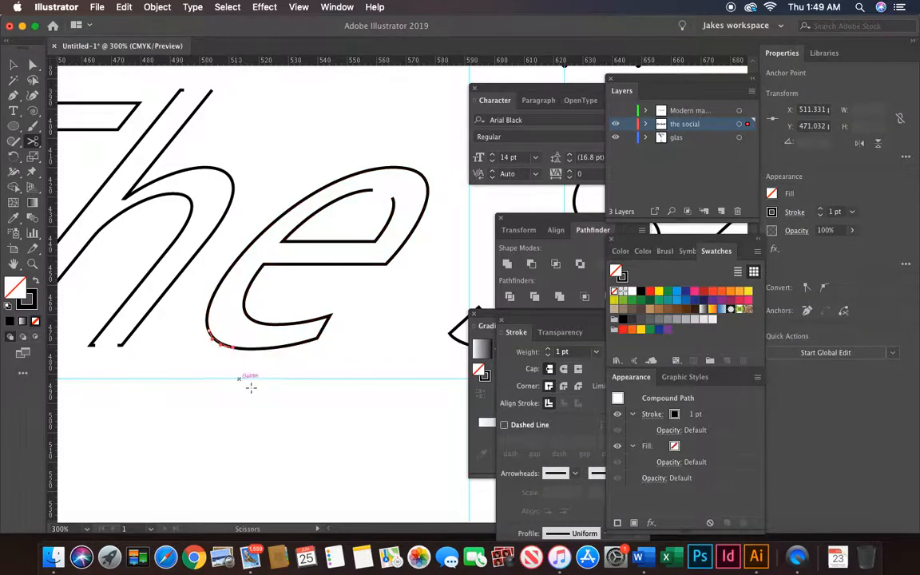
key("BackSpace")
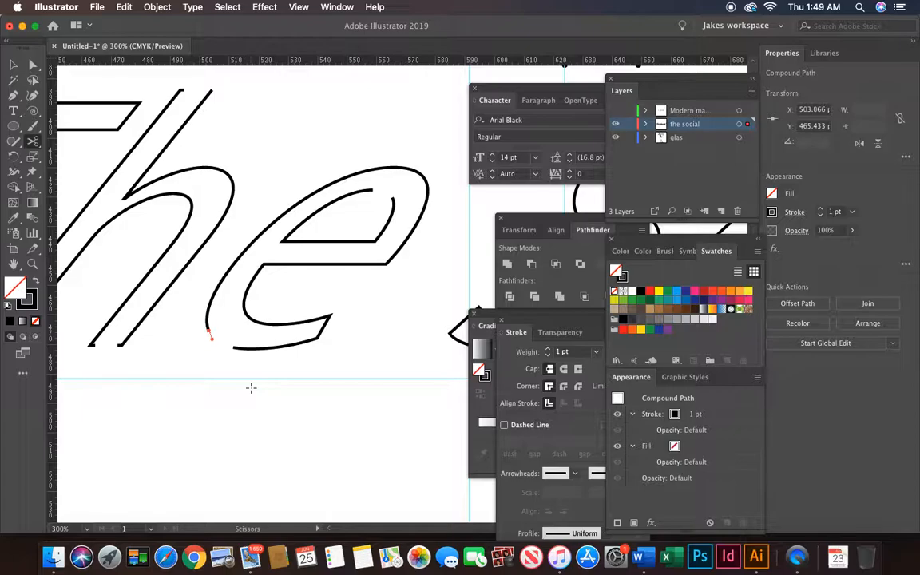
key("BackSpace")
Step: Cut the outer upper left curve of the "S" with Scissors and remove the segment to open a gap
scroll(251, 388, "right", 10)
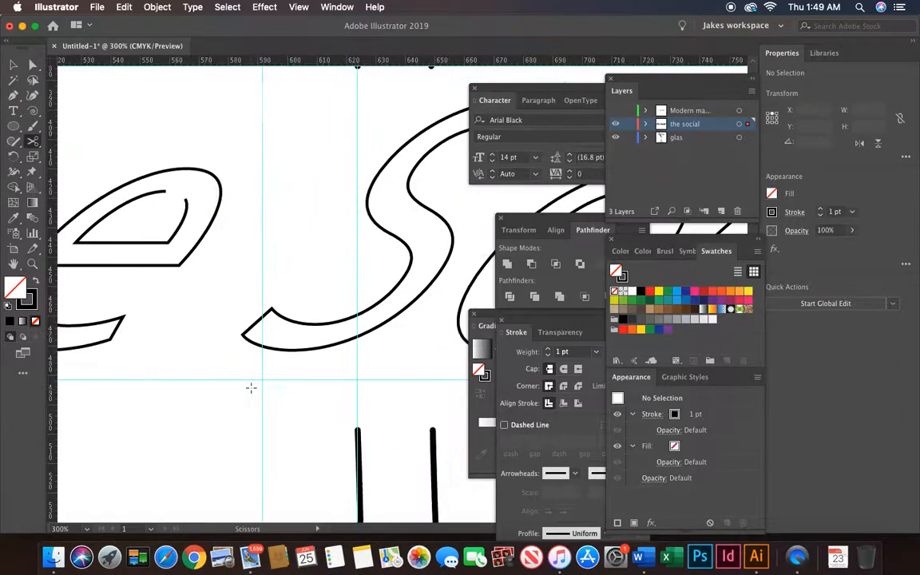
scroll(290, 389, "right", 4)
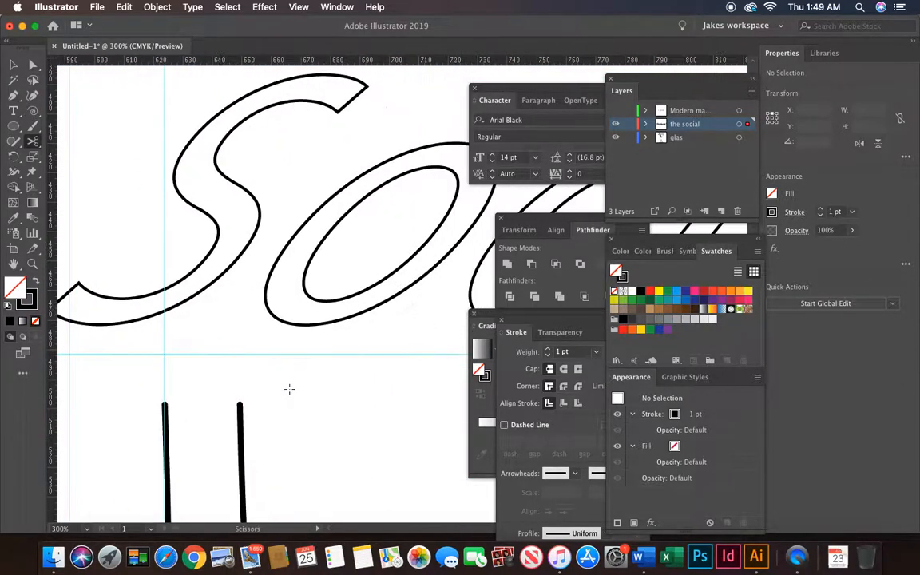
scroll(289, 388, "up", 2)
scroll(289, 388, "left", 2)
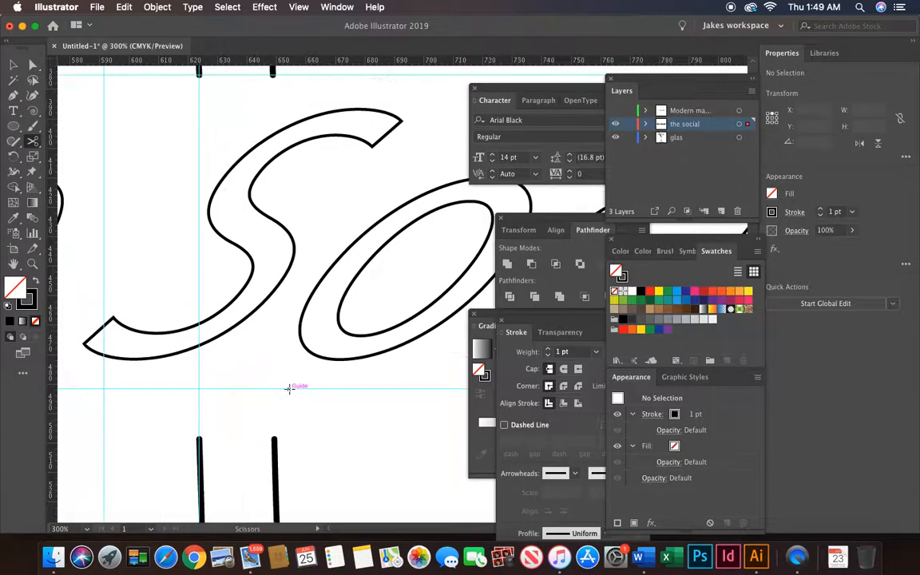
left_click(279, 128)
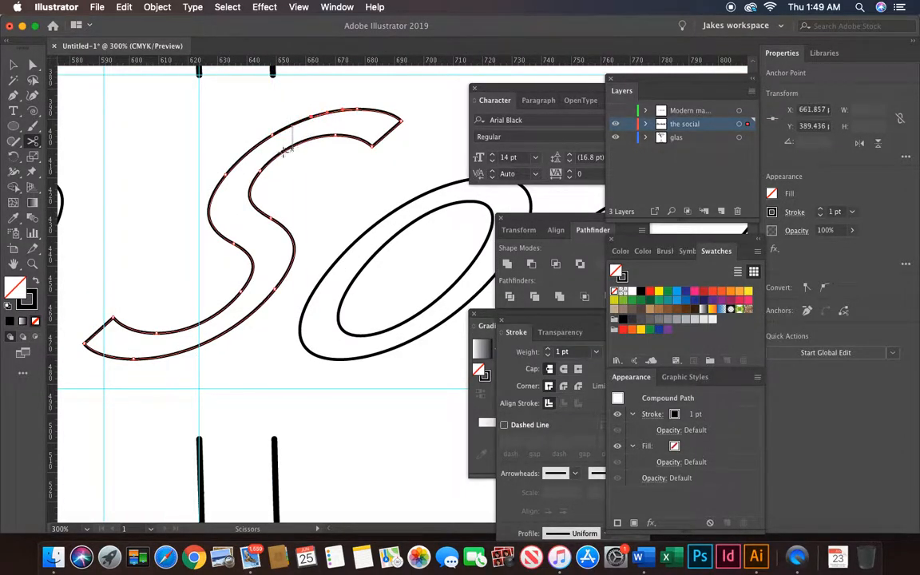
left_click(382, 248)
left_click(33, 63)
left_click(301, 124)
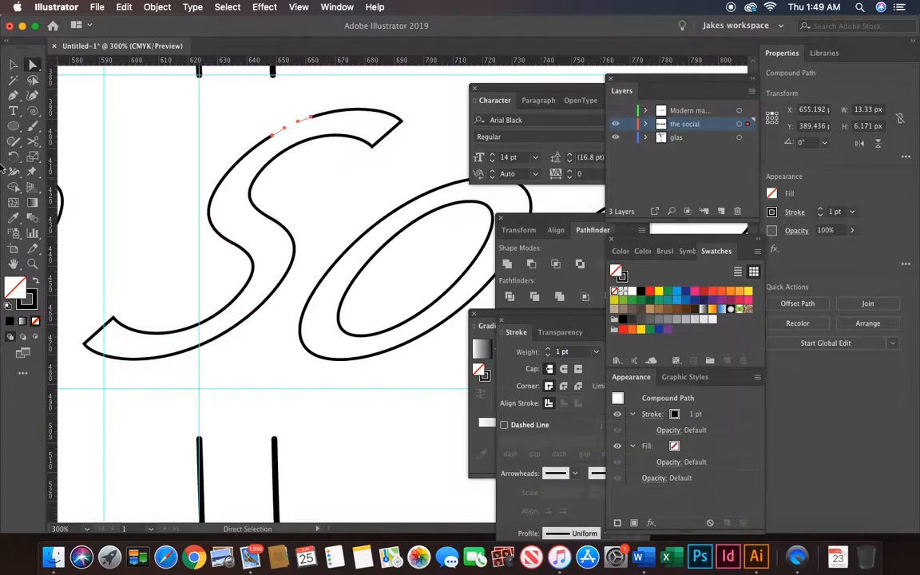
Step: Cut the outer bottom curve of the "S" in two places with Scissors and delete the segment between the cuts
left_click(34, 143)
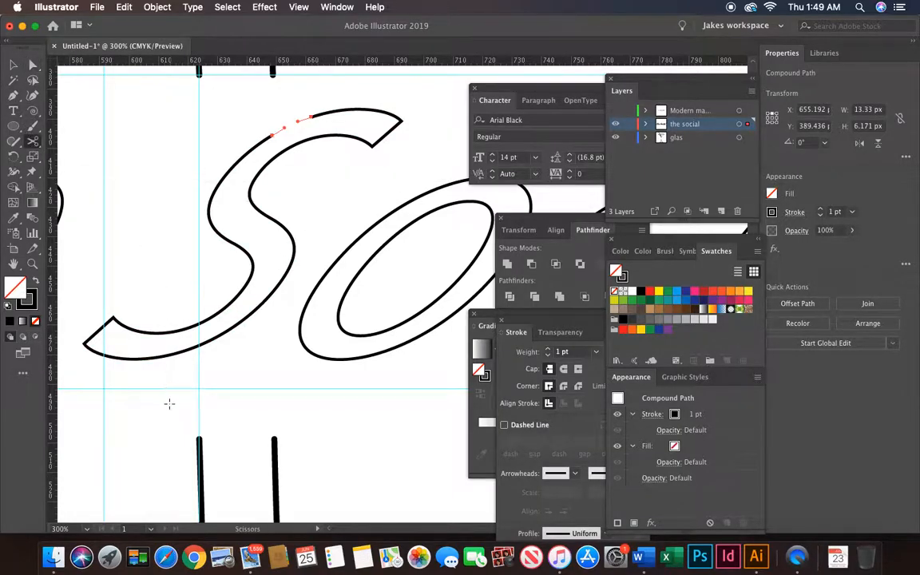
left_click(128, 361)
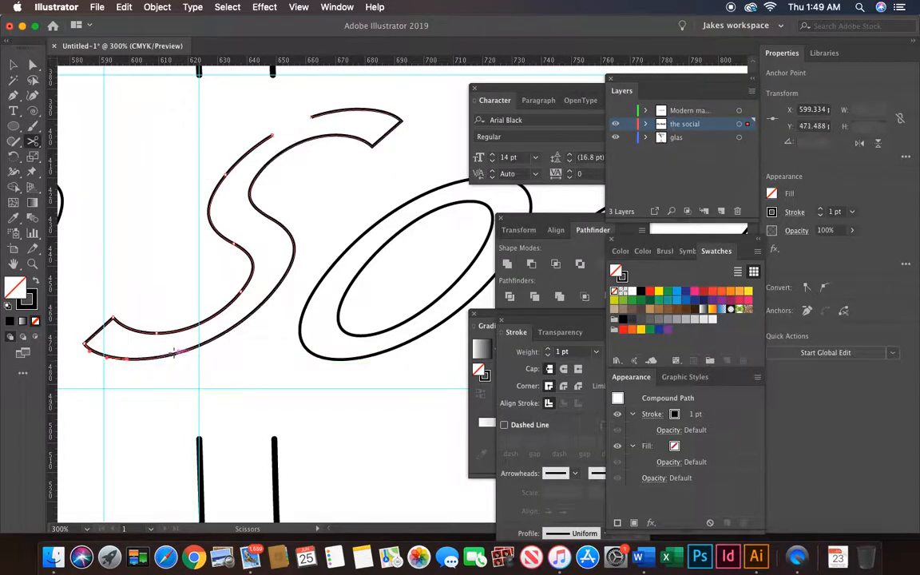
left_click(177, 353)
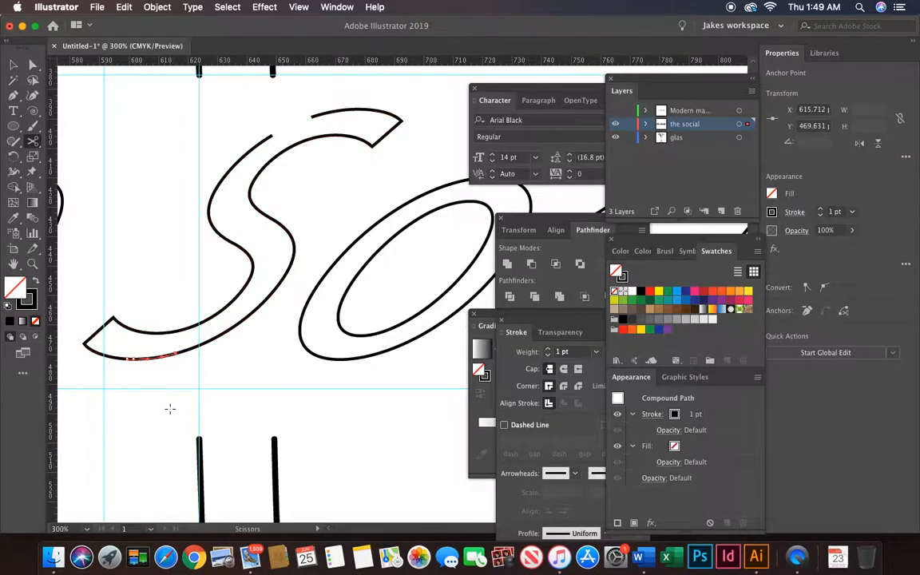
key("Delete")
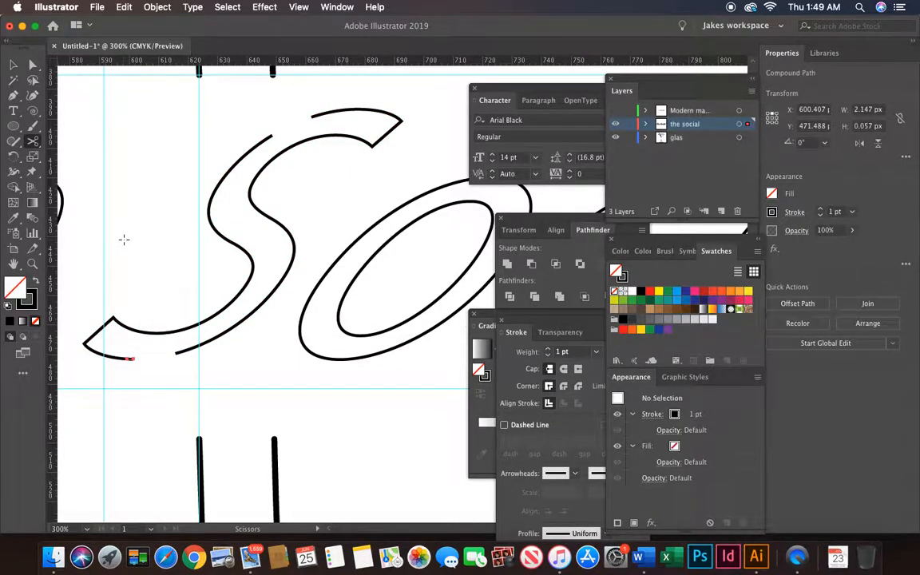
Step: Cut the outer upper right curve of the "o" in "Social" with Scissors and remove the segment to open a gap
scroll(124, 240, "right", 5)
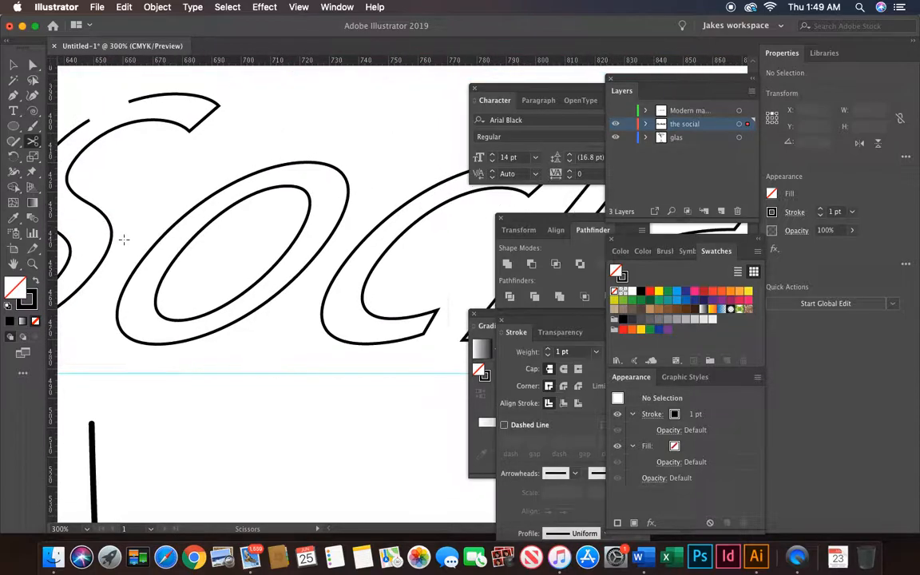
scroll(123, 240, "down", 5)
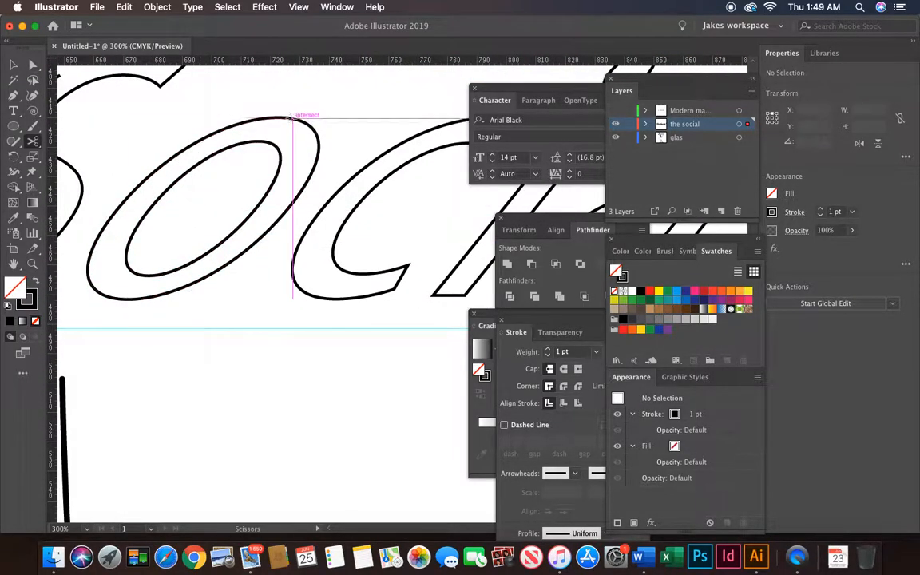
left_click(279, 117)
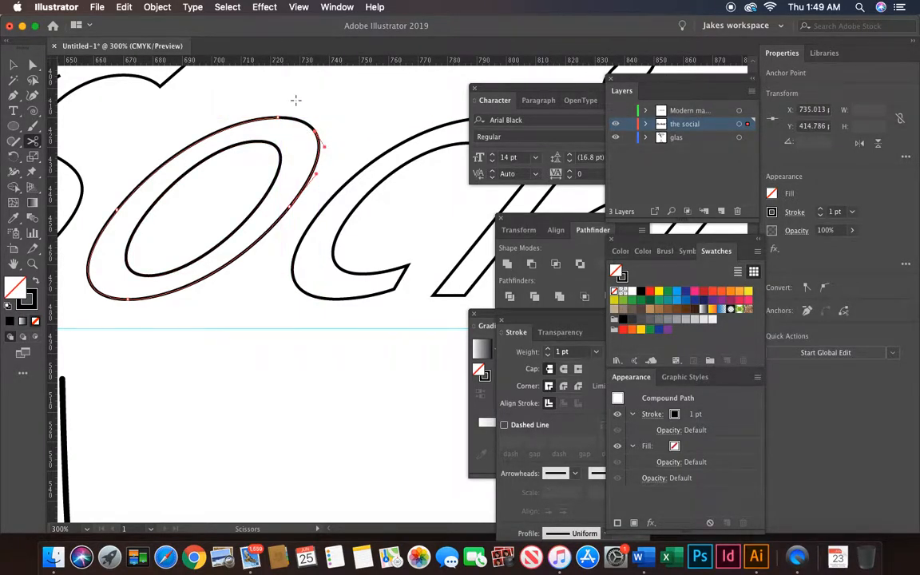
left_click(36, 64)
left_click(305, 126)
left_click(312, 161)
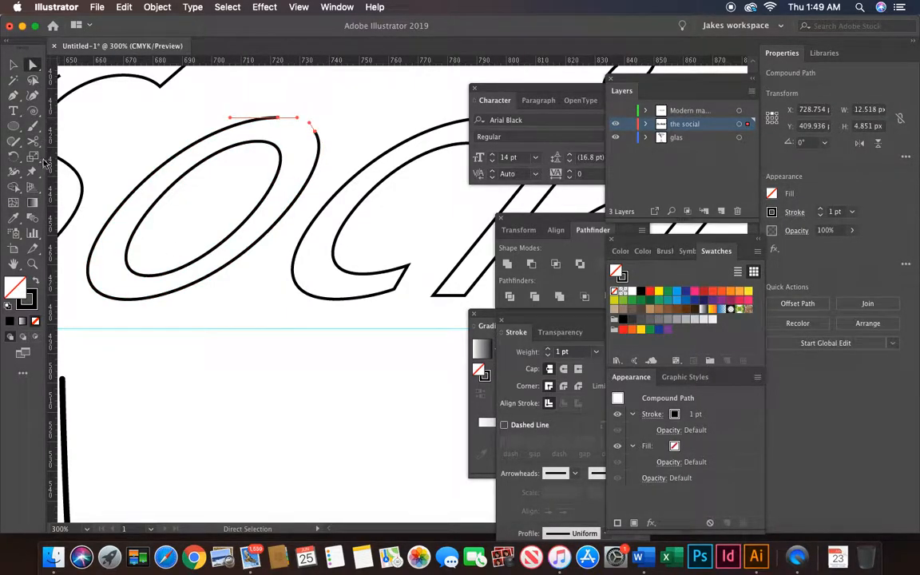
Step: Cut the outer lower left curve of the "o" in two places with Scissors and delete the segment between the cuts
left_click(33, 142)
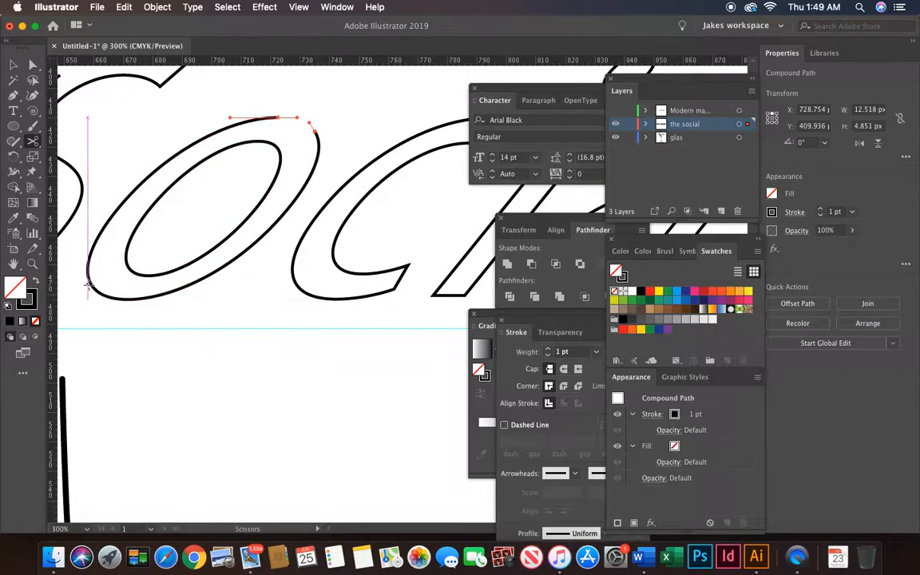
left_click(88, 267)
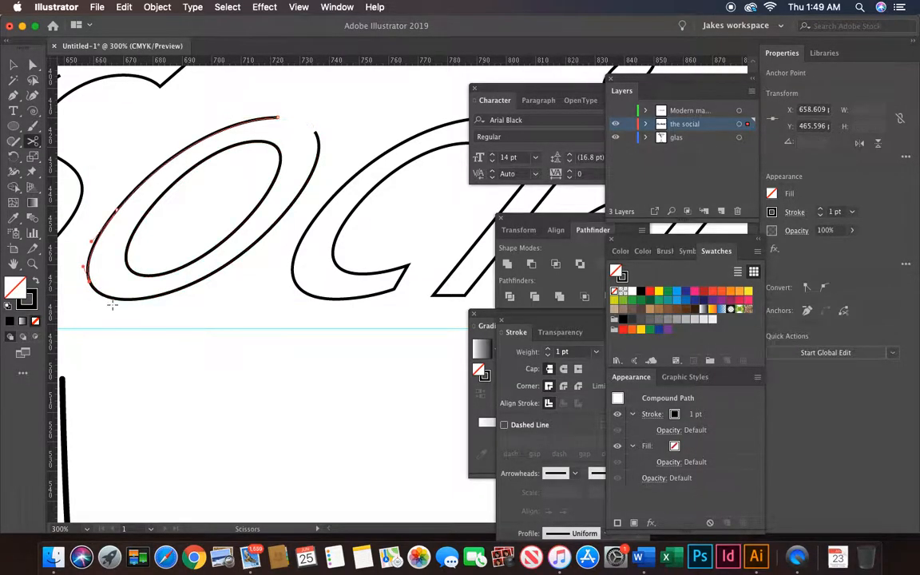
left_click(120, 299)
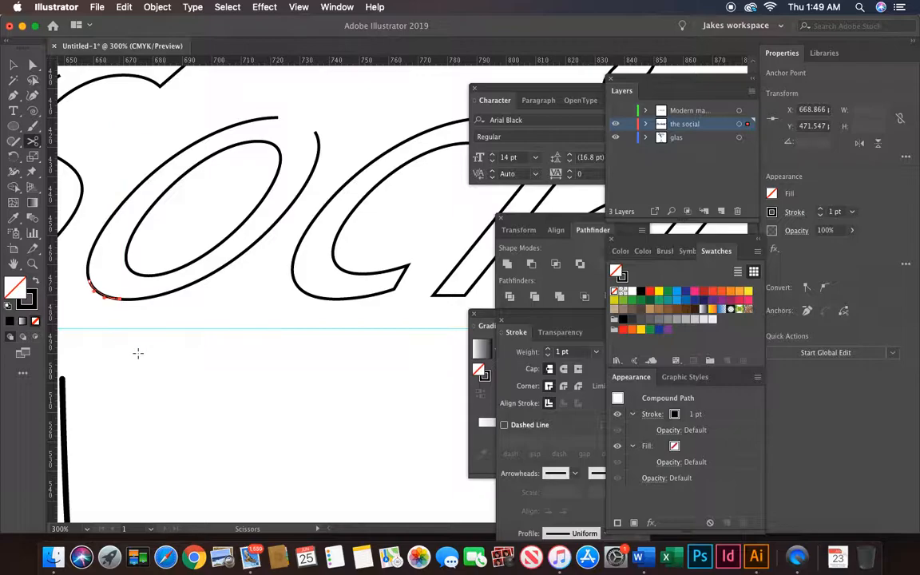
key("Delete")
scroll(138, 353, "right", 10)
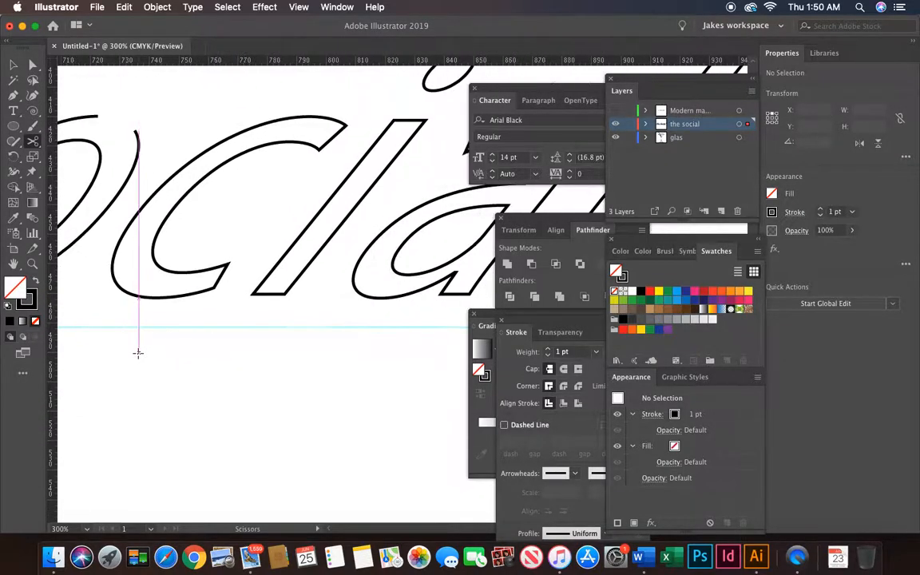
scroll(138, 353, "right", 3)
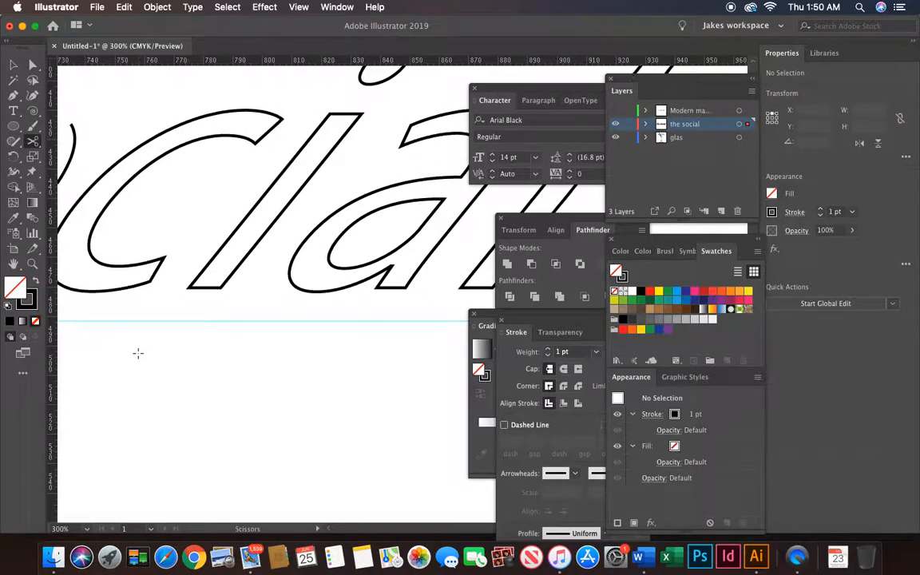
Step: Cut the upper end stroke of the "c" near both corners with Scissors and remove the segment between the cuts
left_click(276, 142)
left_click(252, 161)
key("a")
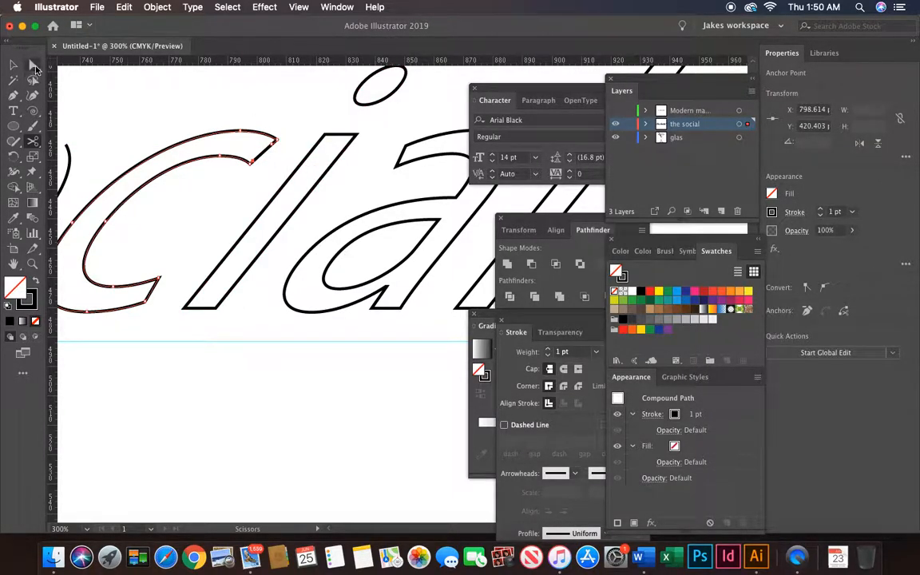
left_click(266, 161)
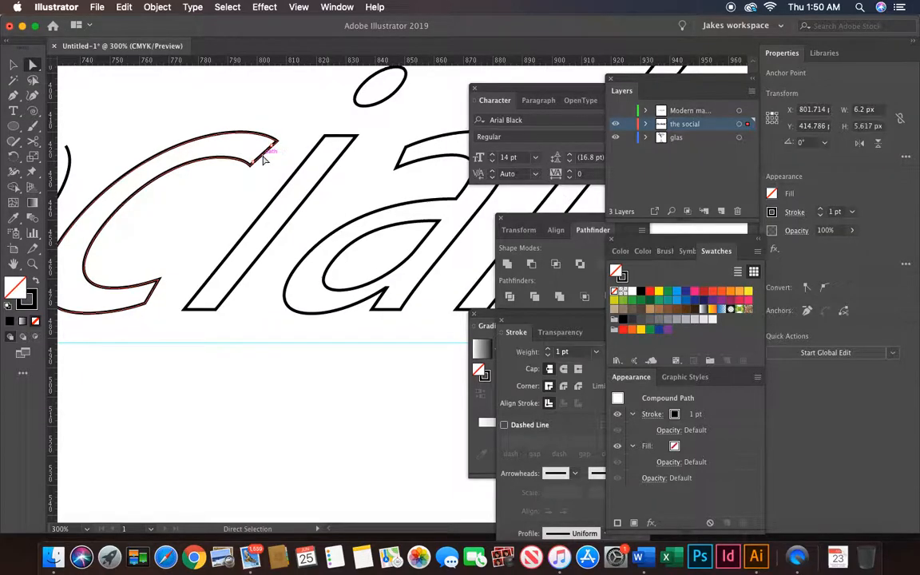
Step: Cut the short stroke closing the lower end of the "c" with Scissors
scroll(265, 161, "left", 5)
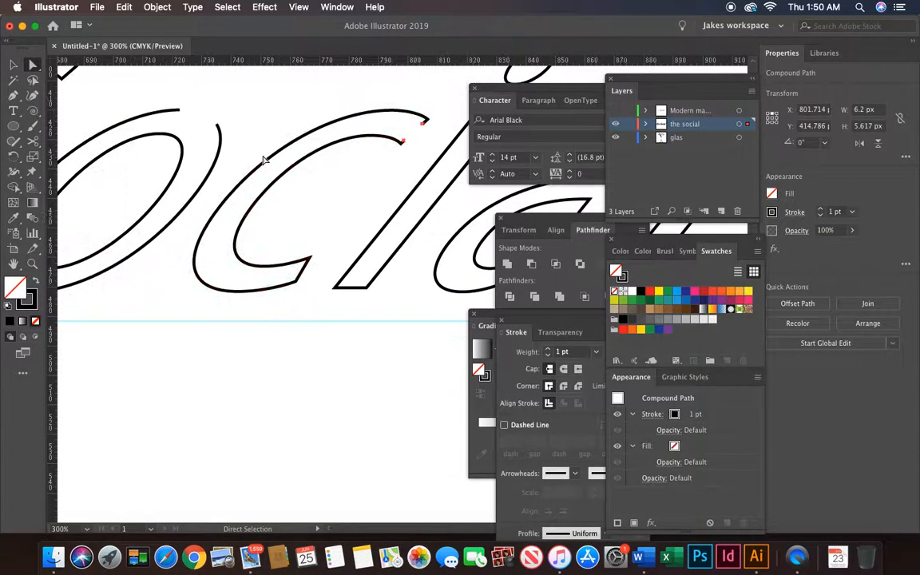
left_click(33, 140)
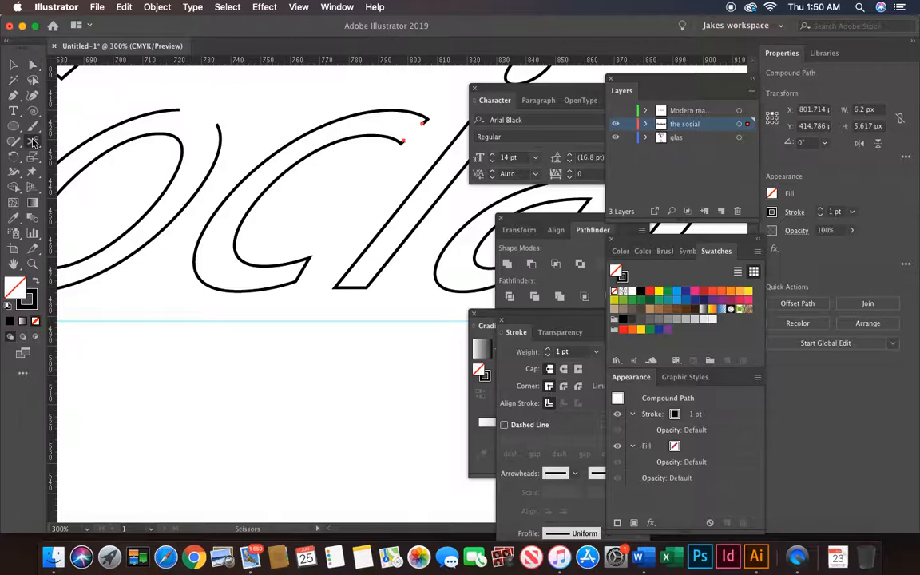
left_click(298, 279)
left_click(298, 277)
key("Delete")
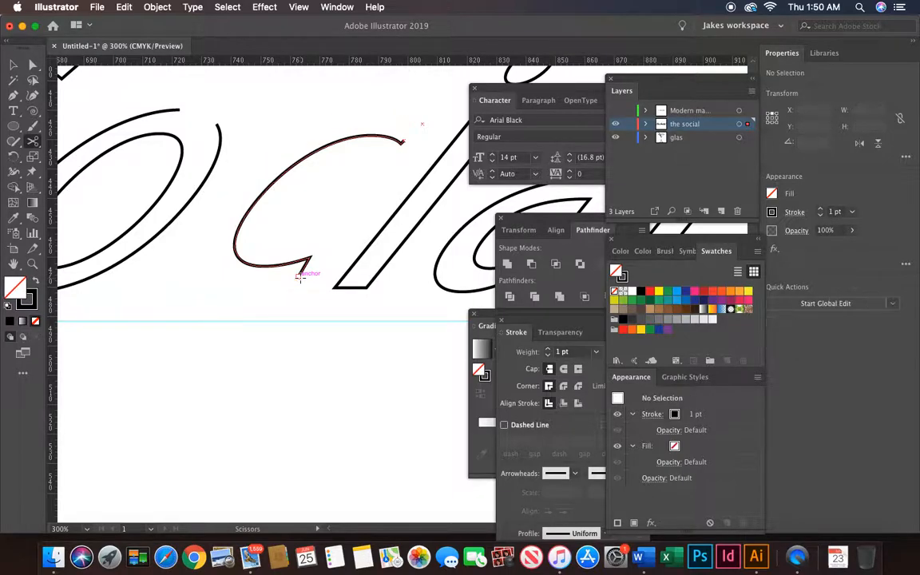
key("super+z")
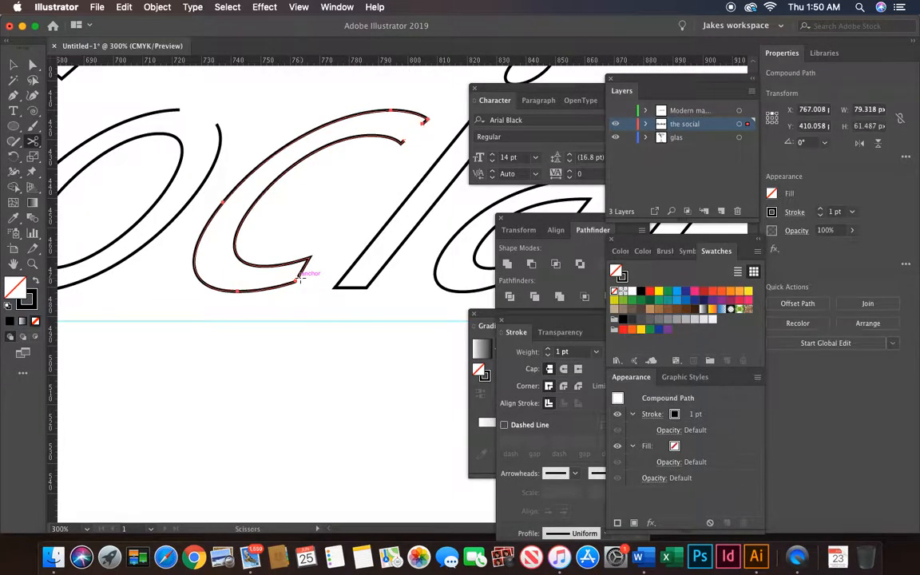
key("super+z")
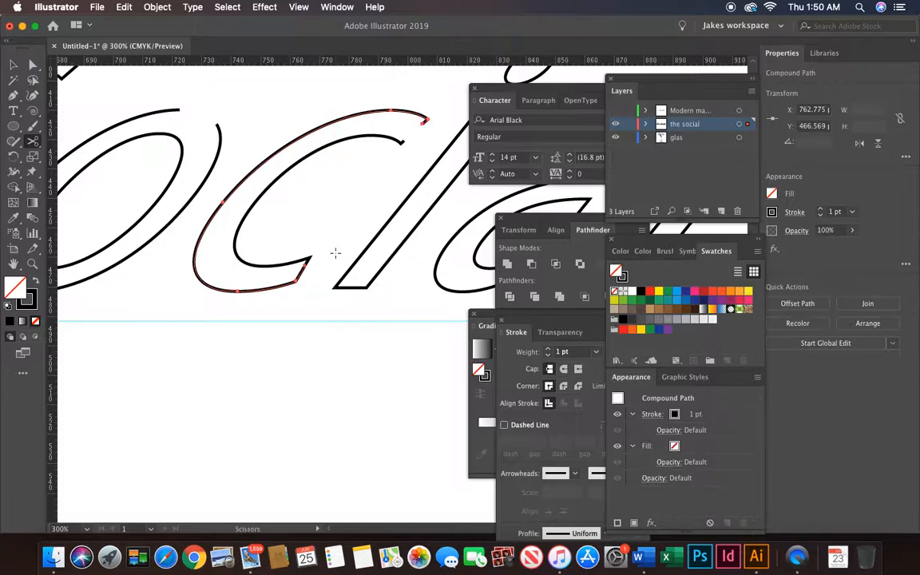
Step: Delete the leftover stub points at the upper ends of the outer and inner curves of the "c"
key("a")
left_click(422, 125)
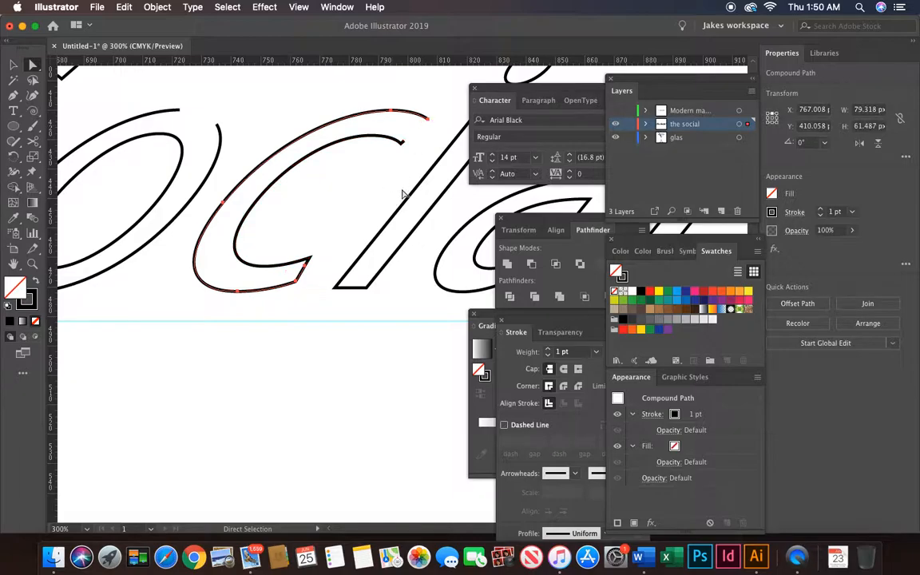
left_click(408, 145)
left_click(404, 143)
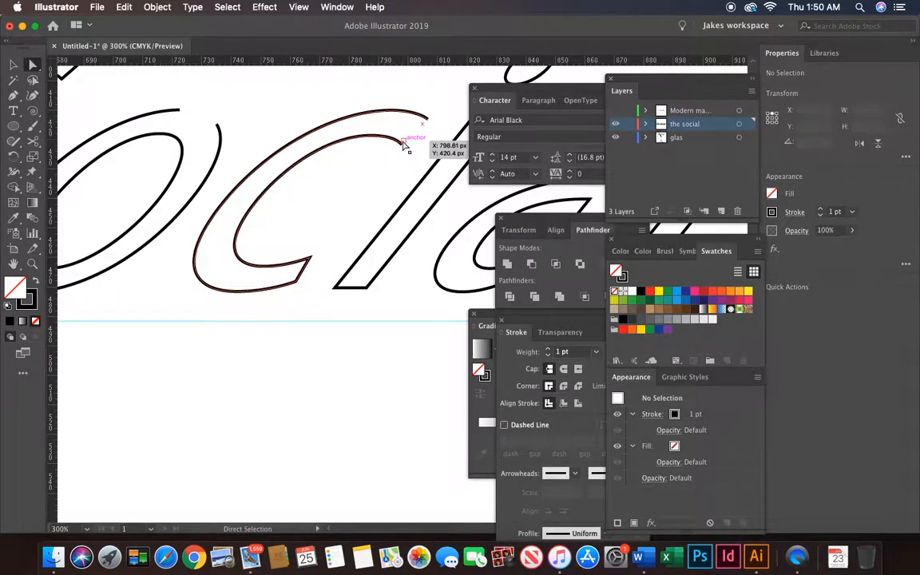
left_click(387, 207)
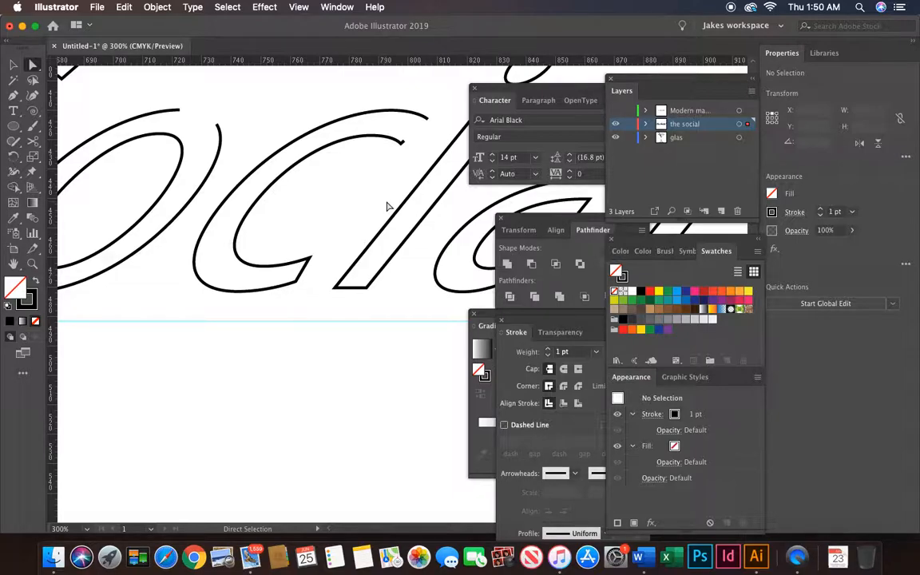
left_click(403, 143)
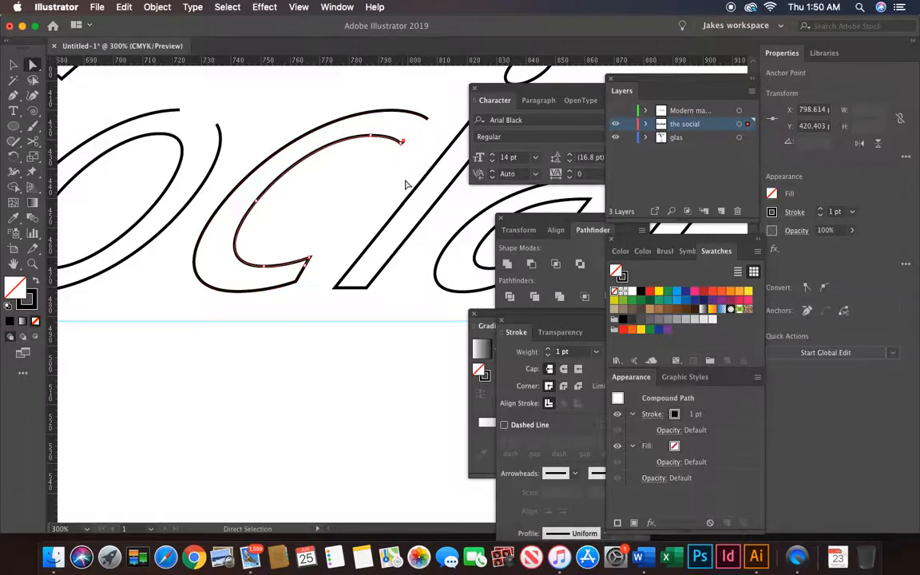
key("Delete")
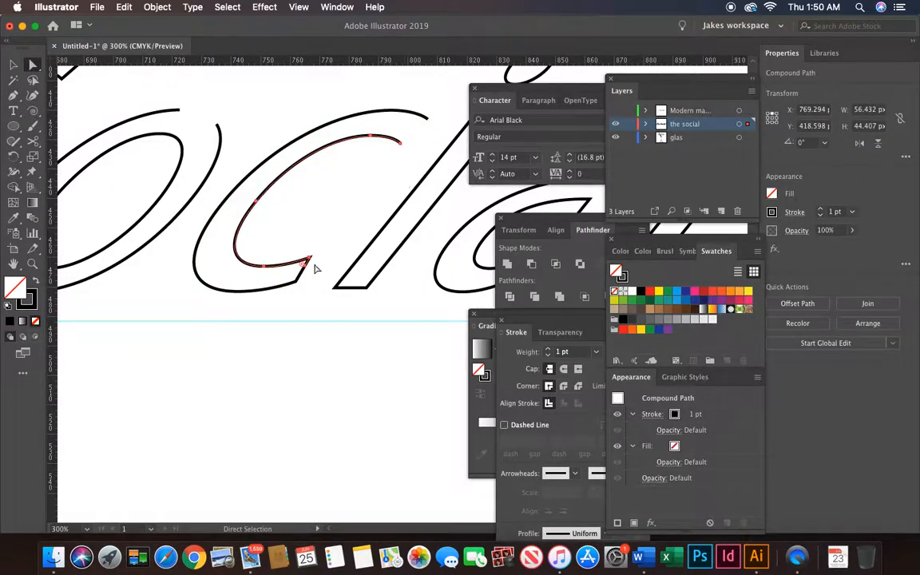
Step: Delete the leftover pieces of the cut stroke at the lower end of the "c" to open the gap
key("b")
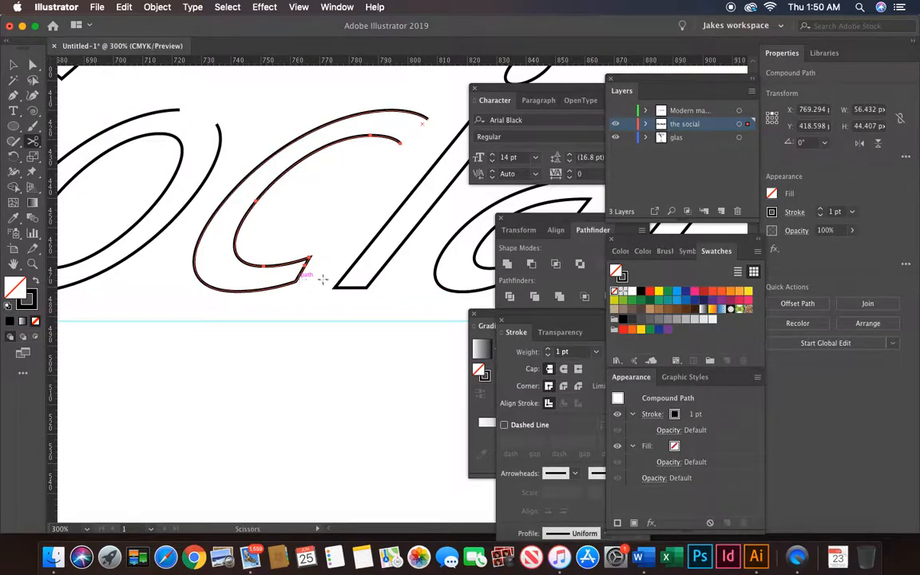
key("a")
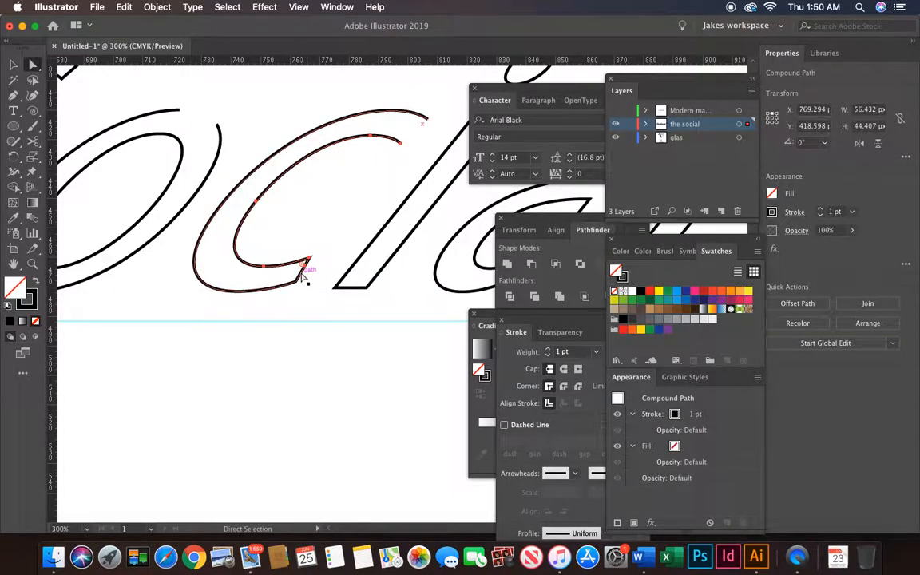
left_click(304, 275)
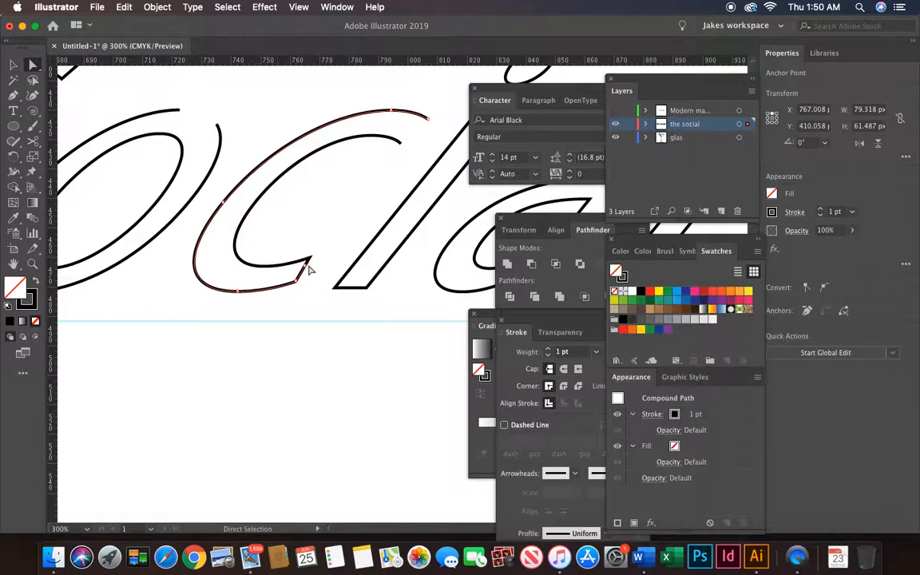
left_click(304, 271)
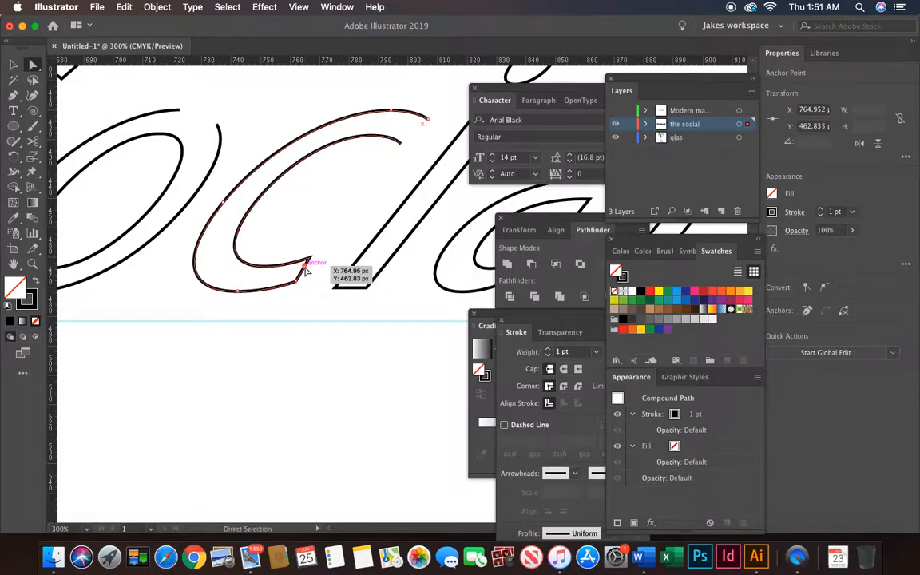
key("Delete")
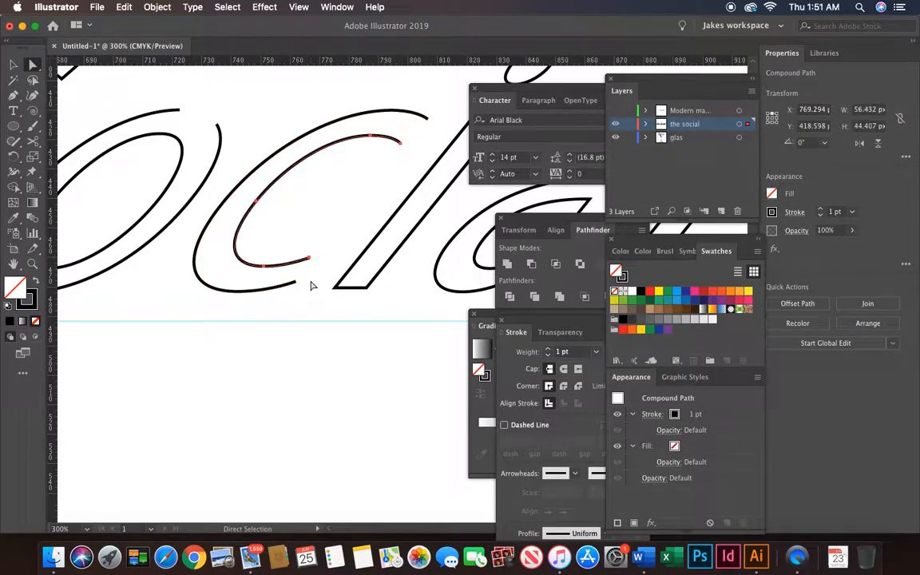
Step: Cut the upper right curve of the dot of the "i" in two places with Scissors and delete the segment between the cuts
scroll(312, 286, "right", 5)
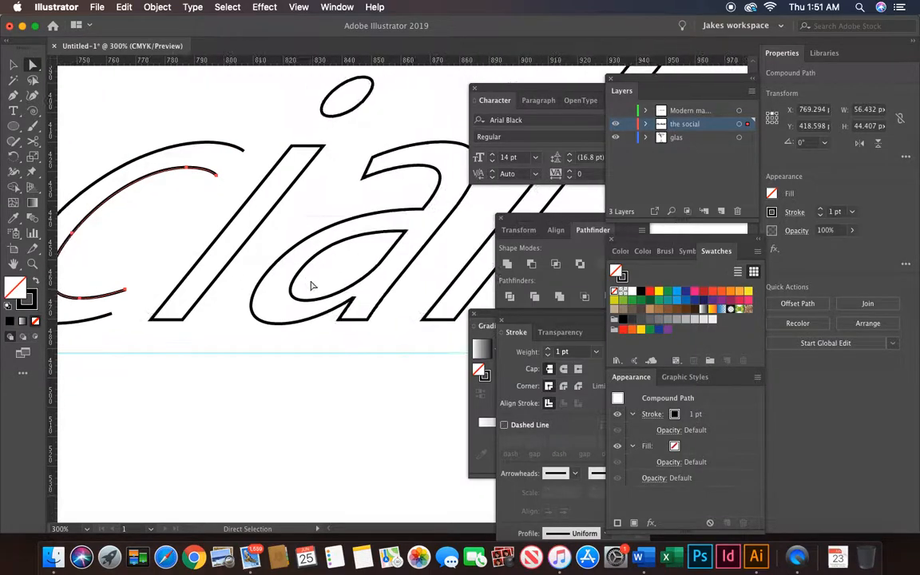
scroll(312, 286, "up", 1)
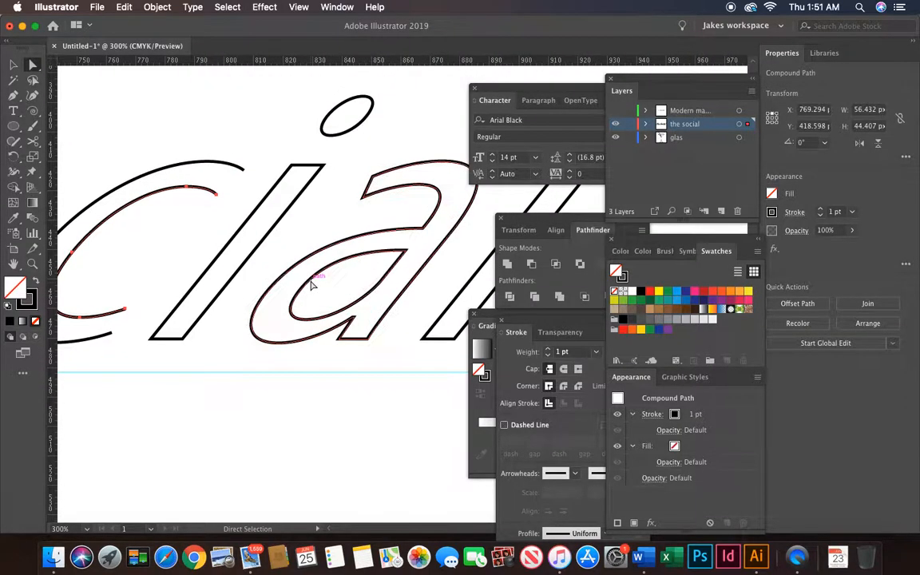
scroll(313, 287, "up", 3)
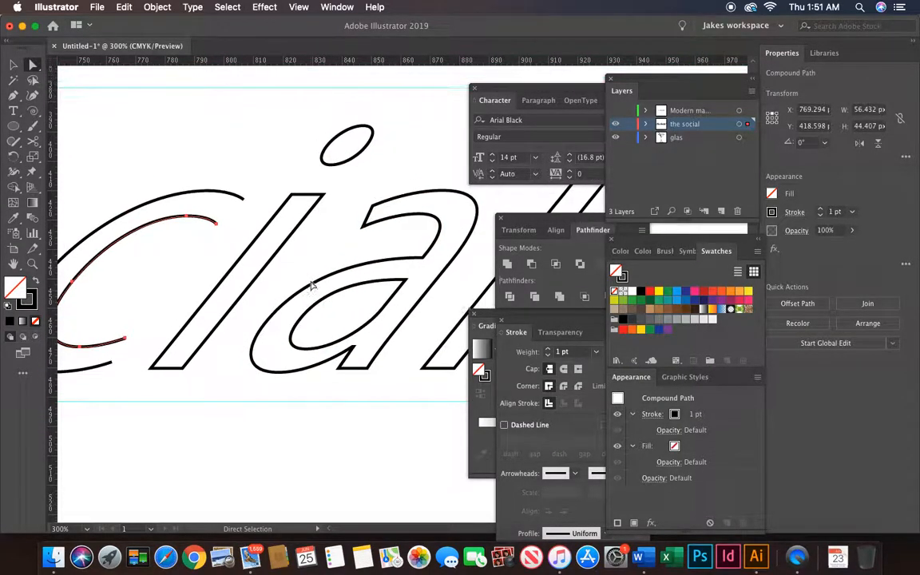
scroll(312, 286, "up", 1)
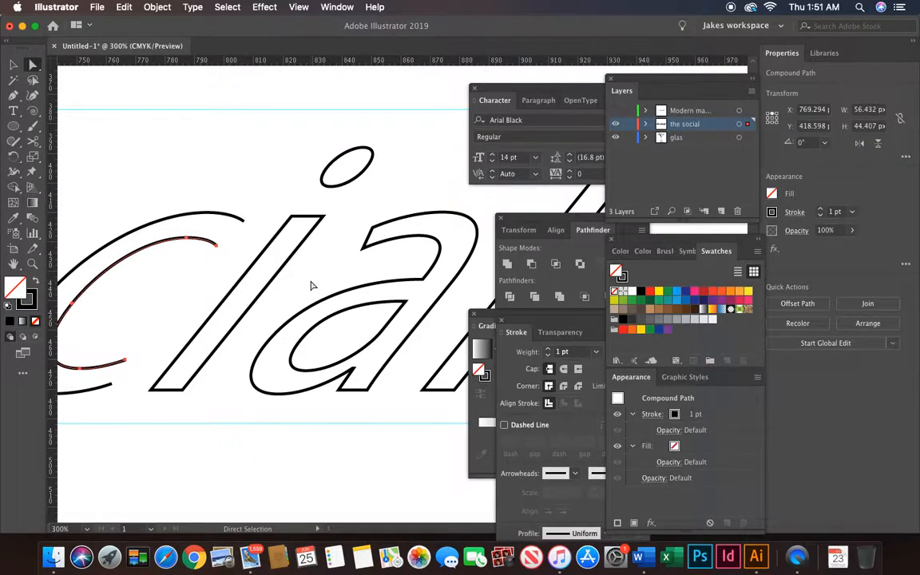
left_click(33, 140)
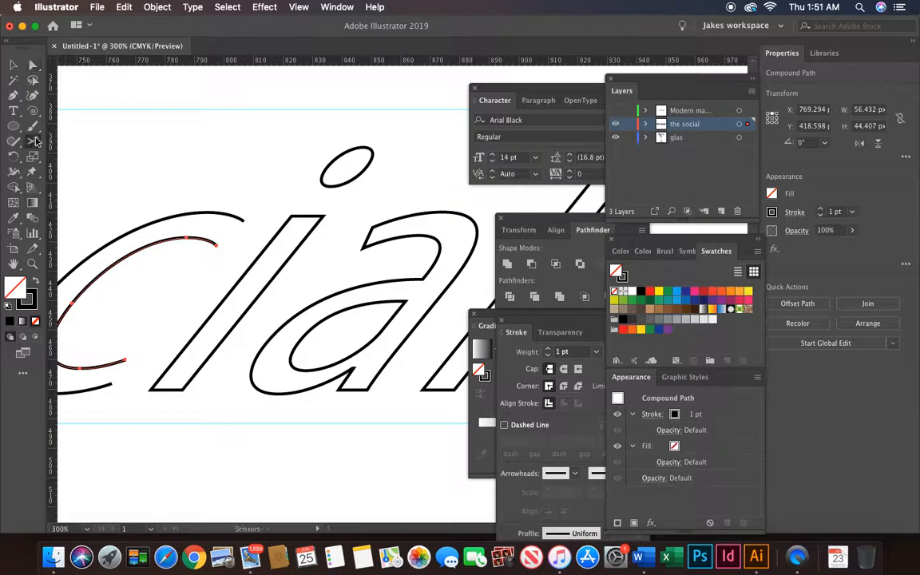
left_click(359, 146)
left_click(361, 148)
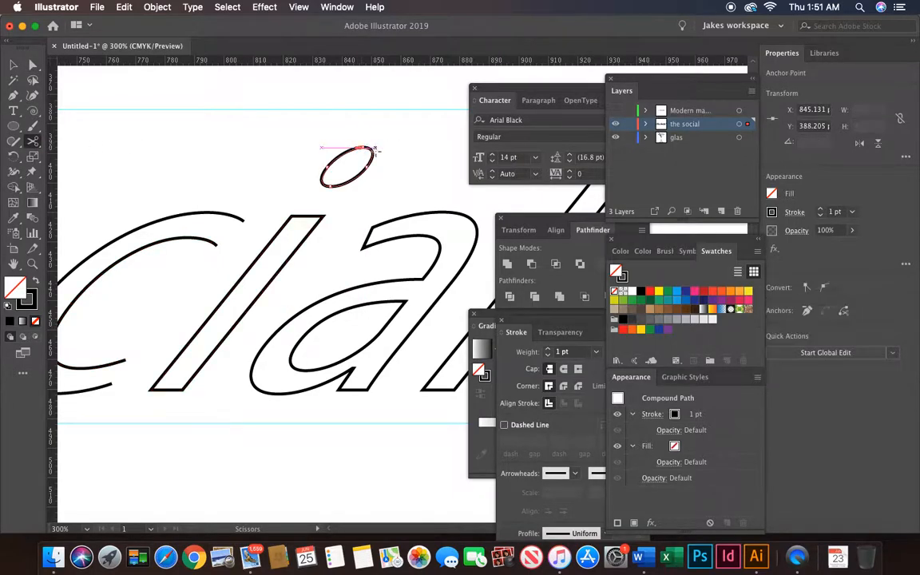
left_click(373, 156)
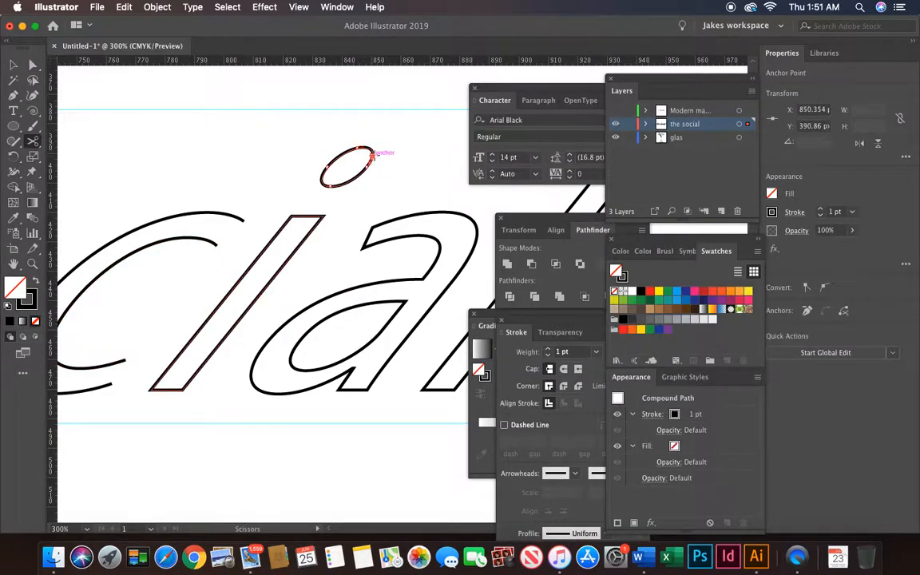
left_click(32, 65)
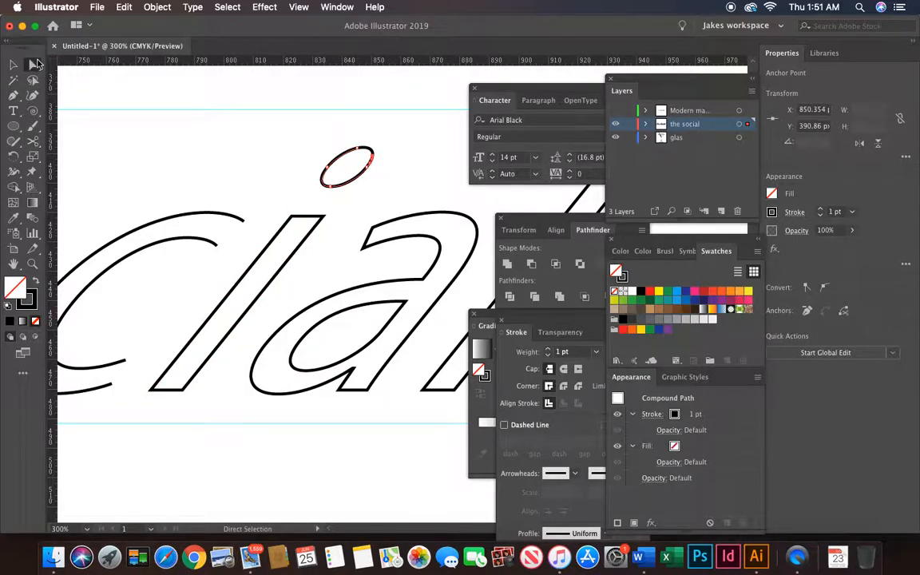
left_click(369, 148)
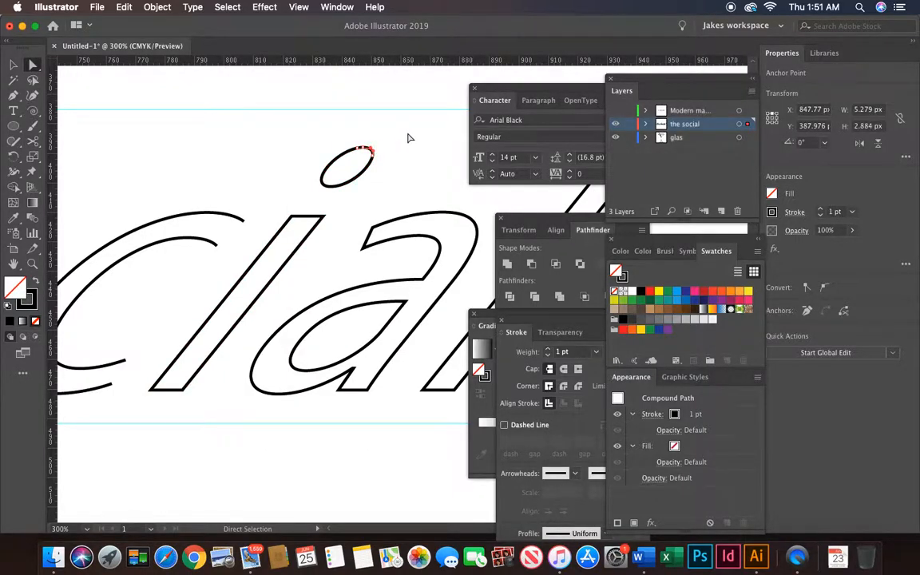
left_click(357, 173)
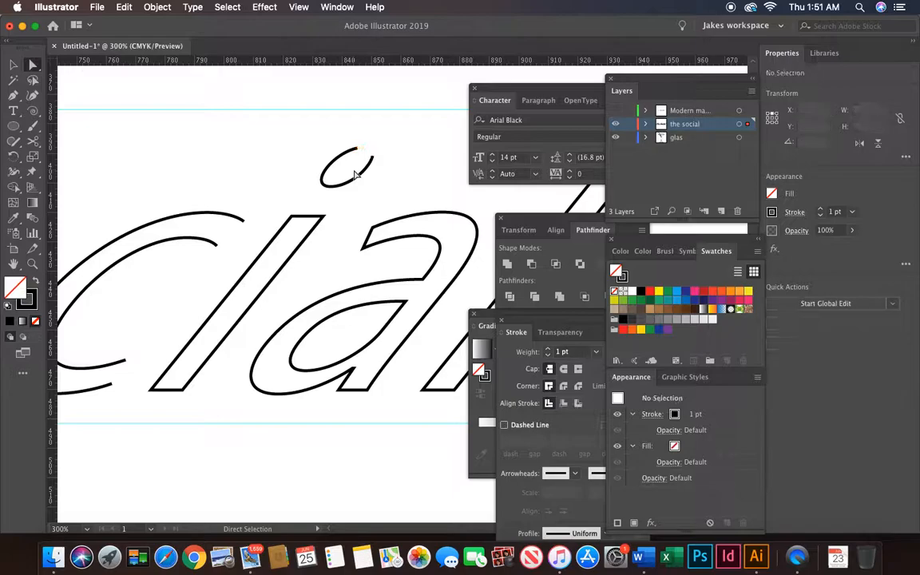
Step: Cut the lower left curve of the dot of the "i" in two places with Scissors and remove the segment between the cuts
left_click(36, 142)
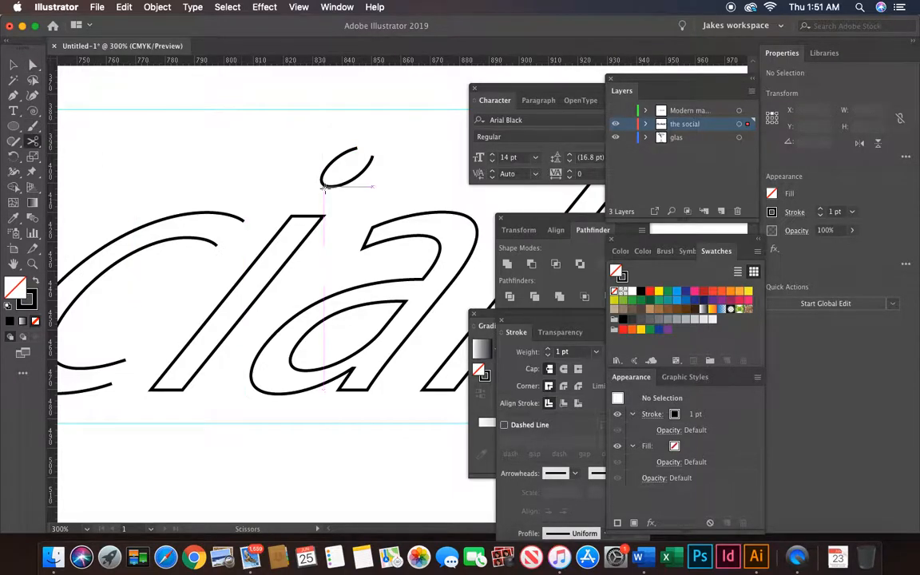
left_click(329, 188)
left_click(332, 187)
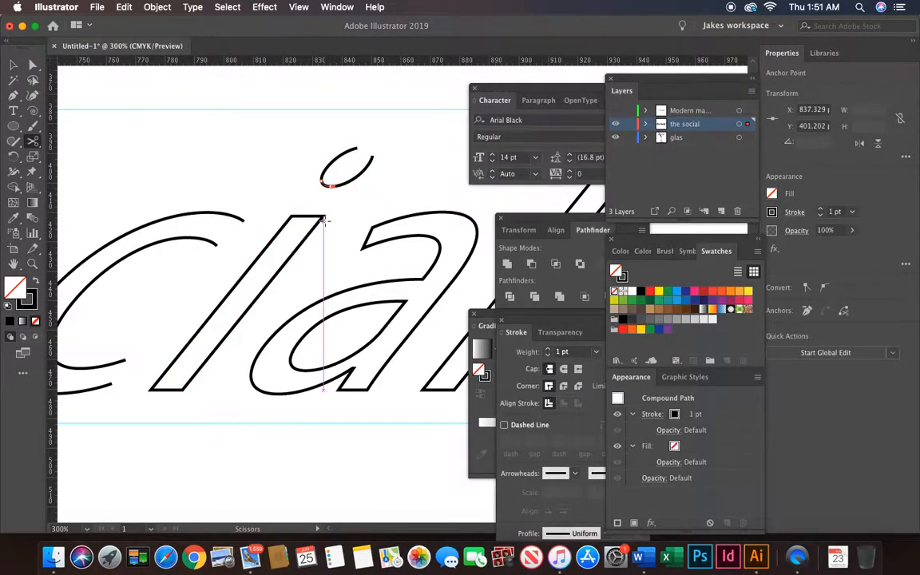
key("super+shift+a")
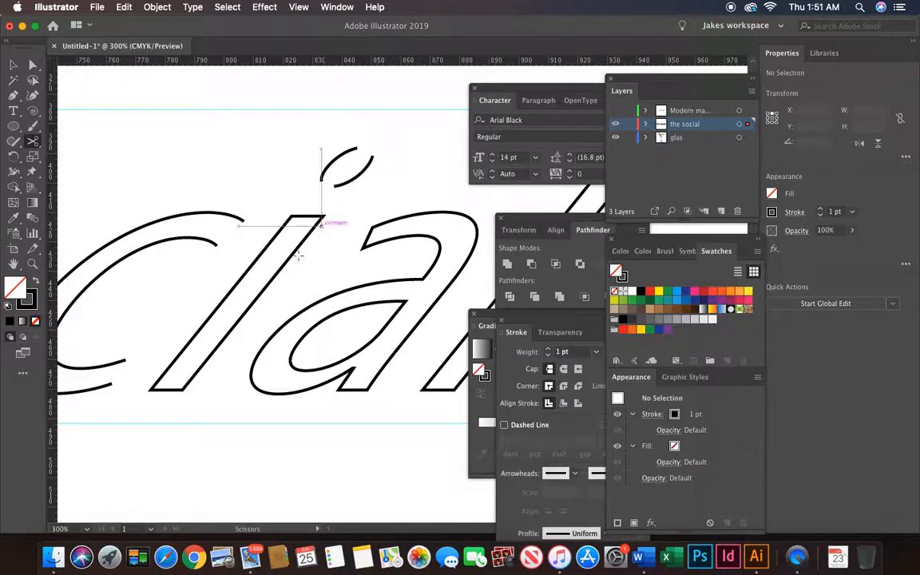
Step: Cut the bottom edge of the stem of the "i" near both corners with Scissors and delete the edge
left_click(154, 389)
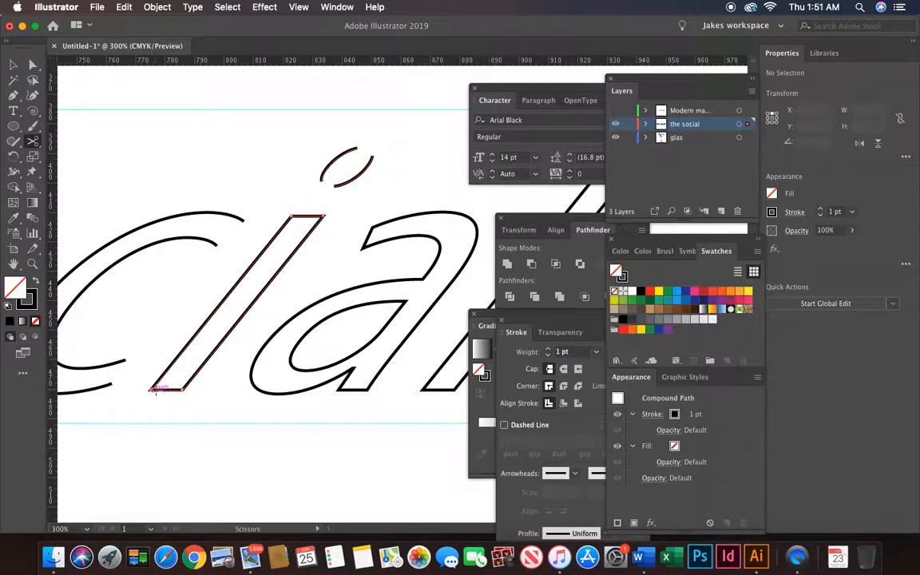
left_click(180, 389)
key("Delete")
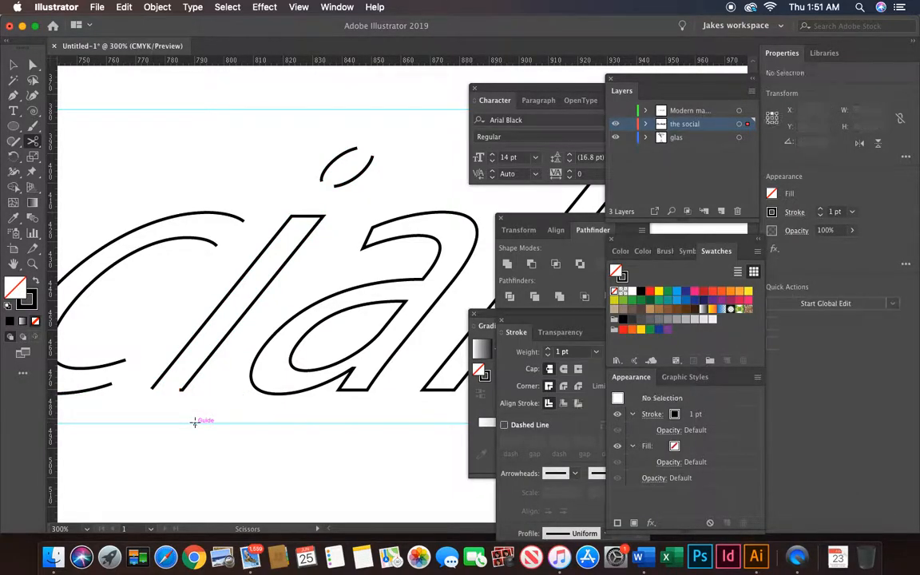
Step: Cut the upper left end stroke of the "a" near both corners with Scissors and remove the segment between the cuts
scroll(194, 422, "right", 5)
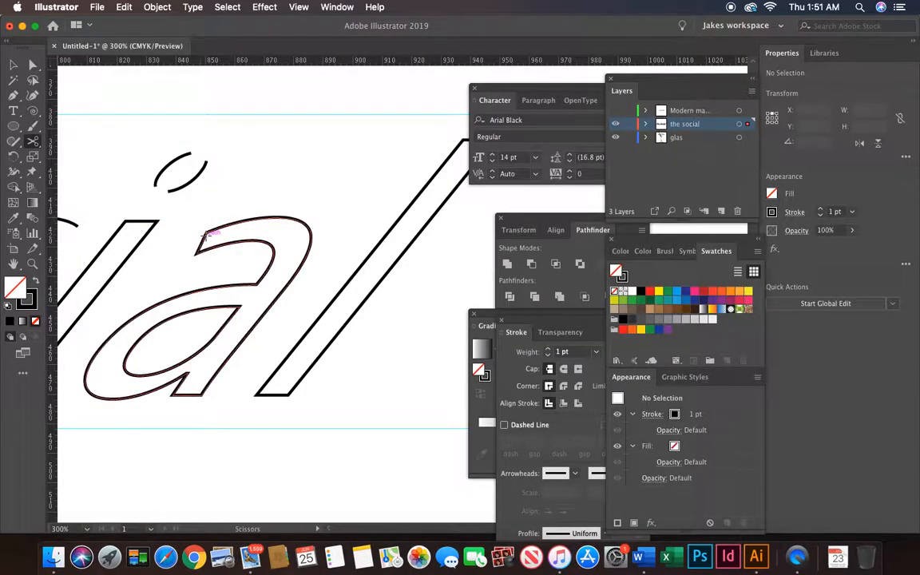
left_click(204, 234)
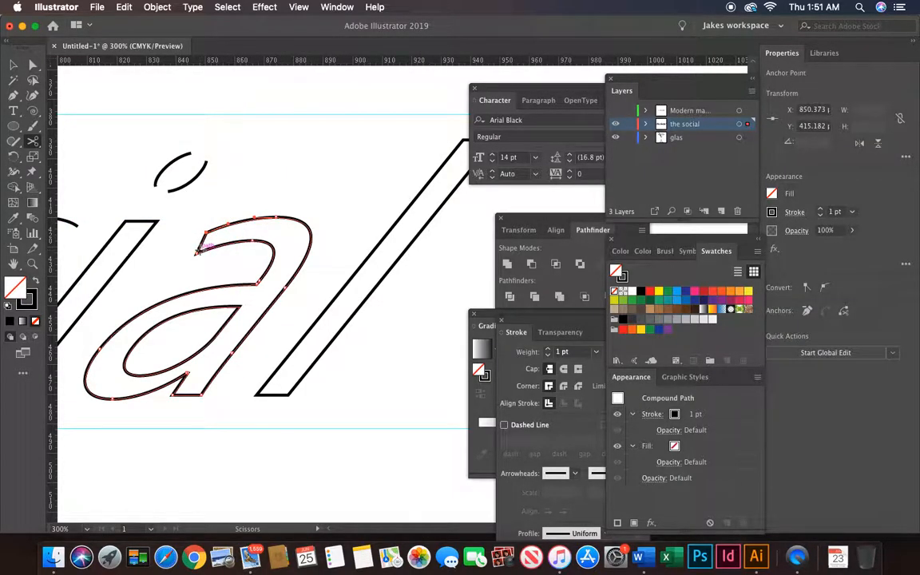
left_click(198, 250)
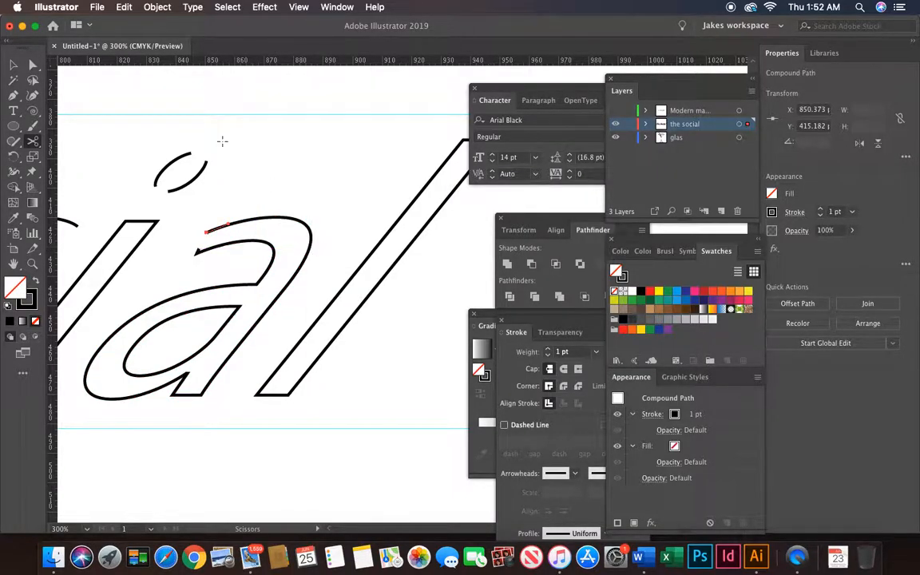
Step: Remove the stray leftover anchor point at the lower tip of the upper left opening of the "a"
left_click(31, 66)
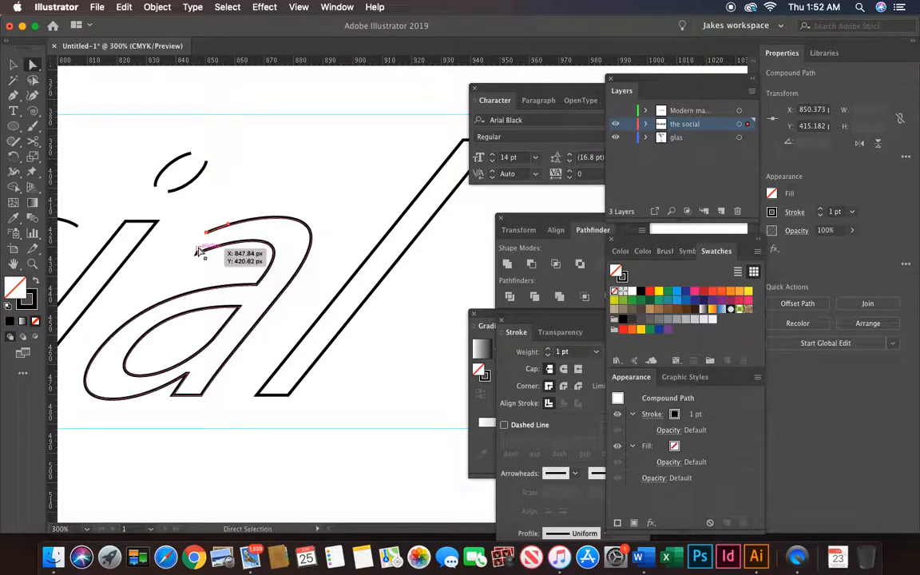
left_click(198, 251)
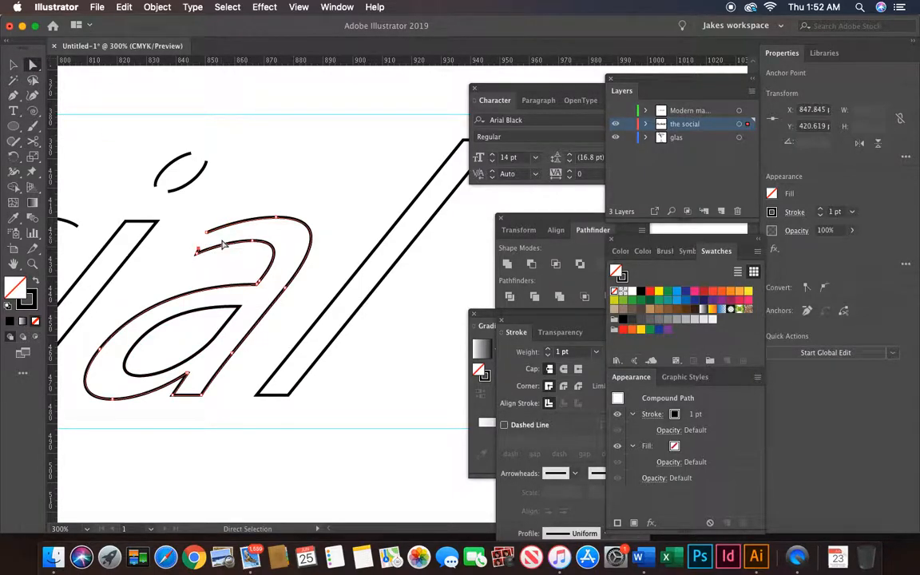
left_click(223, 244)
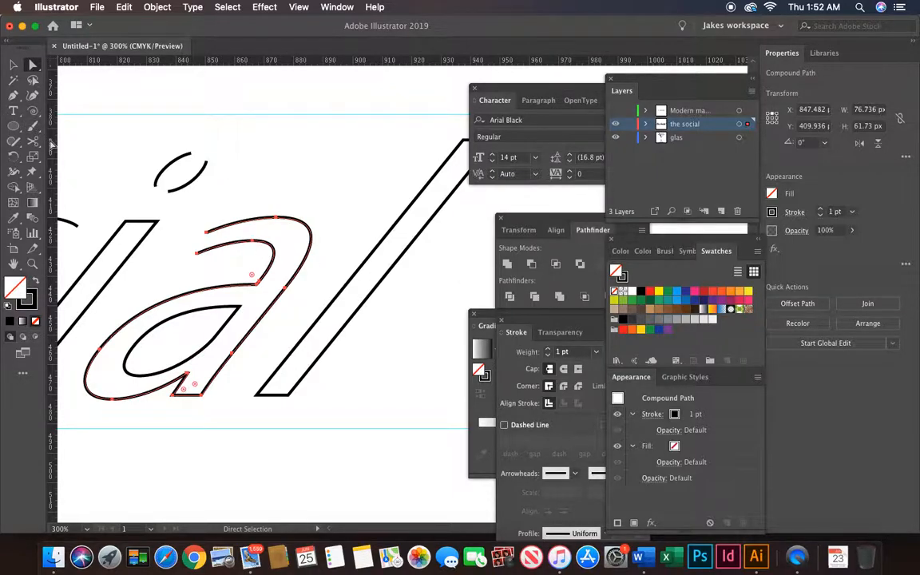
Step: Cut the outer left curve of the bowl of the "a" in two places with Scissors and delete the segment between the cuts
left_click(36, 142)
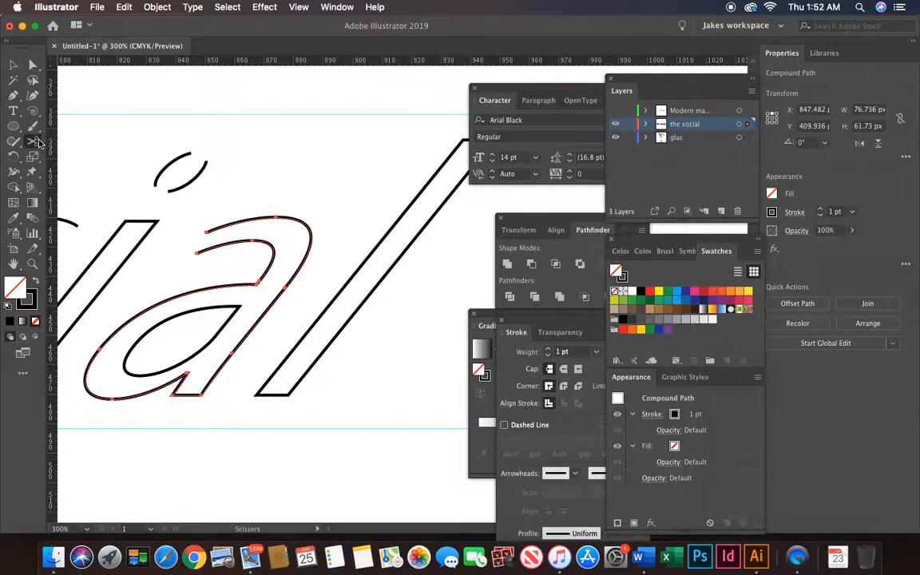
left_click(140, 312)
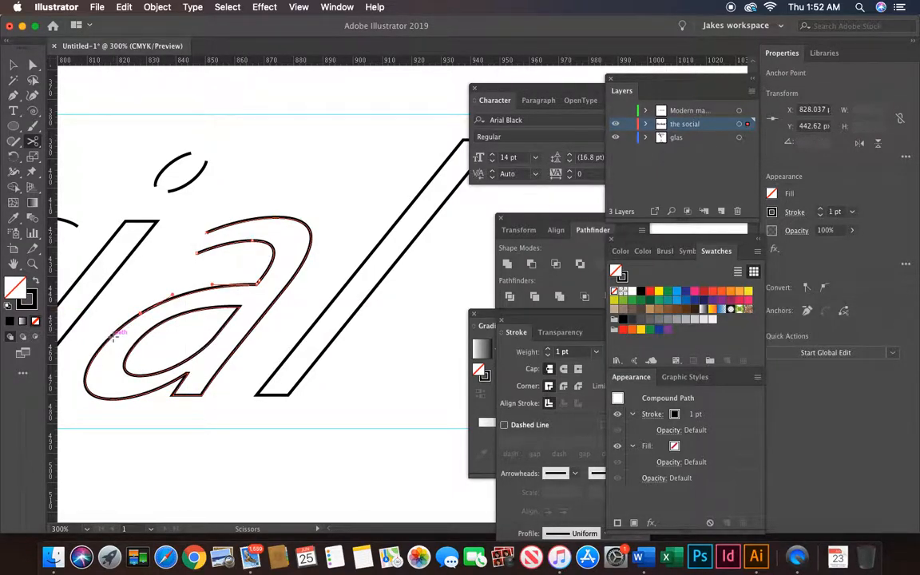
left_click(115, 336)
key("Delete")
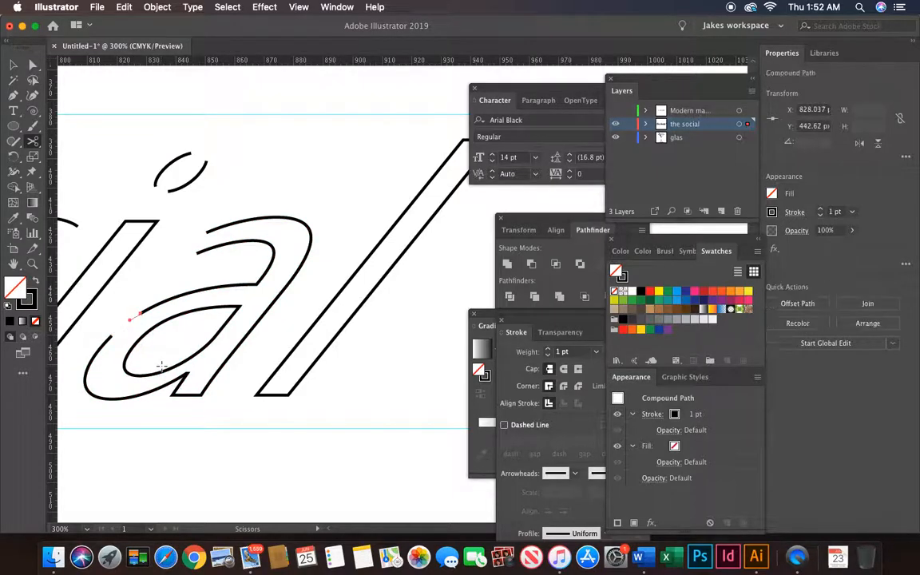
key("Delete")
Step: Cut the top edge of the "l" near both corners with Scissors and delete the segment between the cuts
scroll(160, 366, "right", 10)
scroll(164, 366, "left", 5)
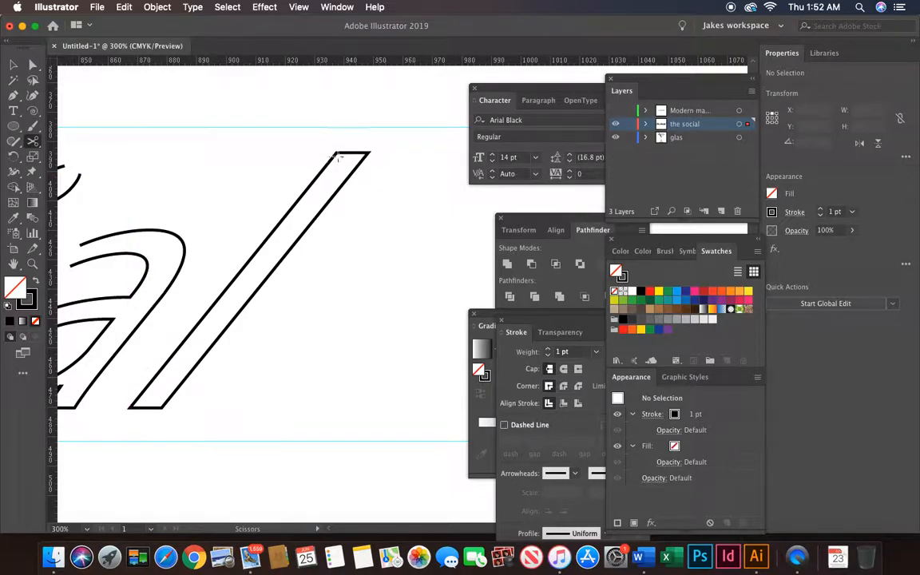
left_click(341, 150)
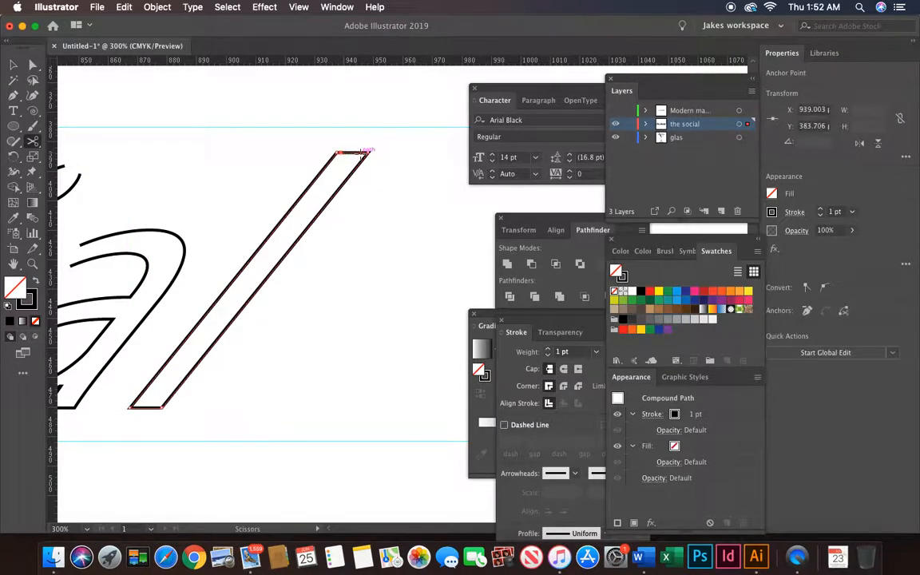
left_click(367, 151)
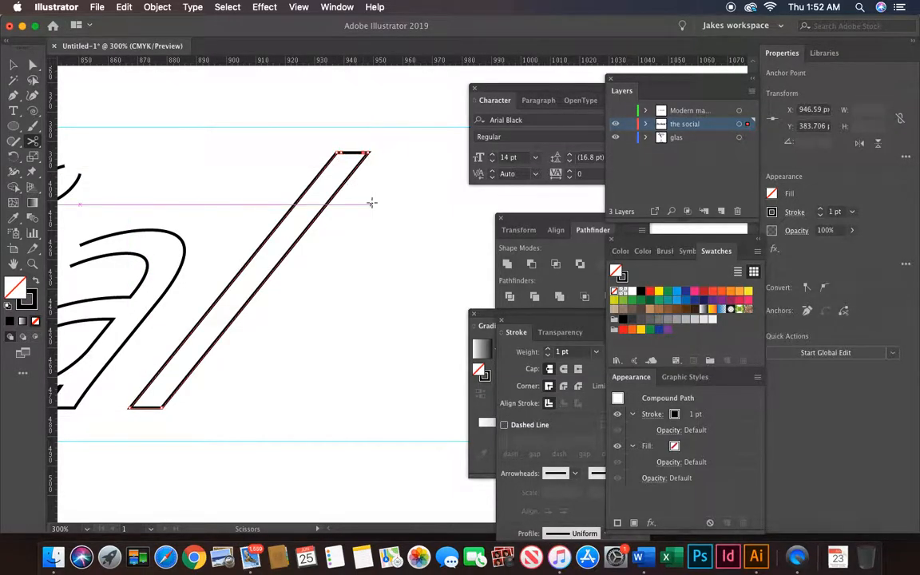
left_click(33, 65)
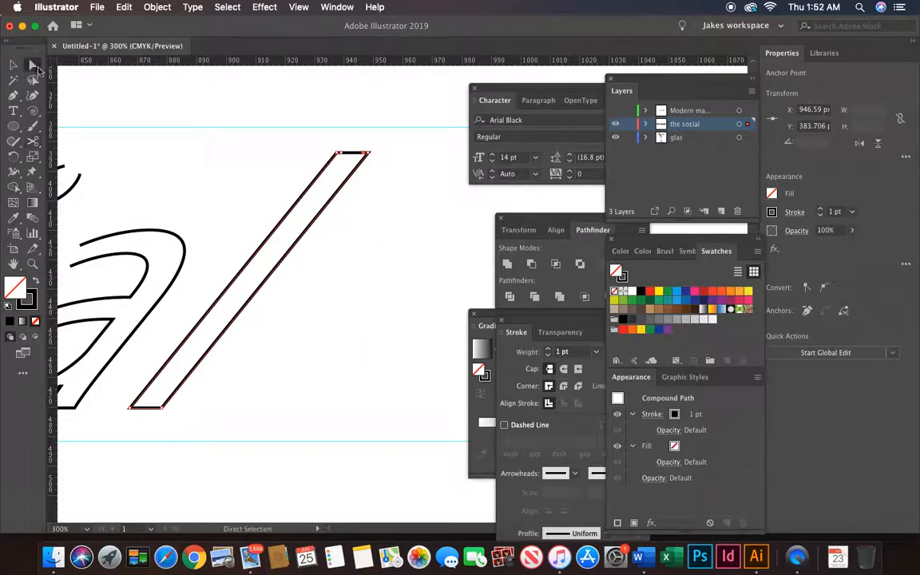
left_click(348, 157)
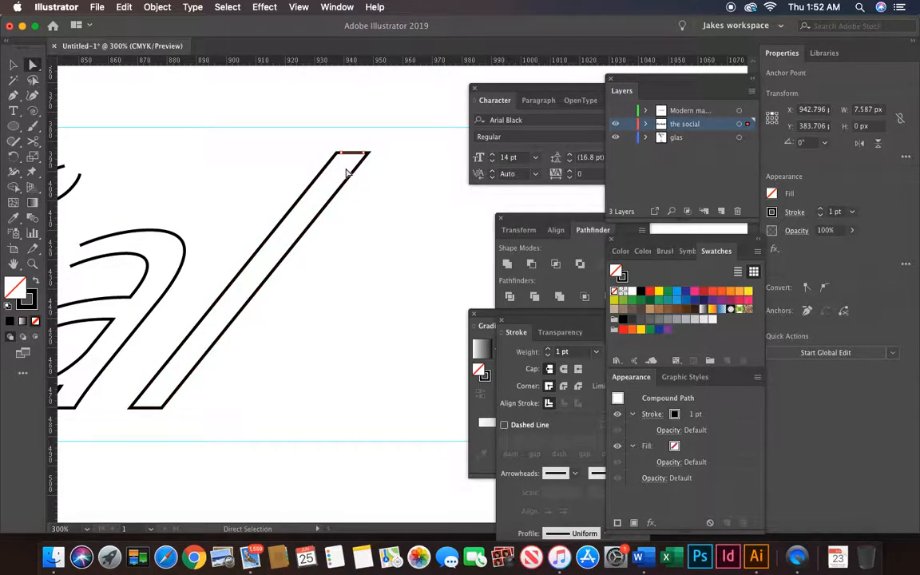
key("Delete")
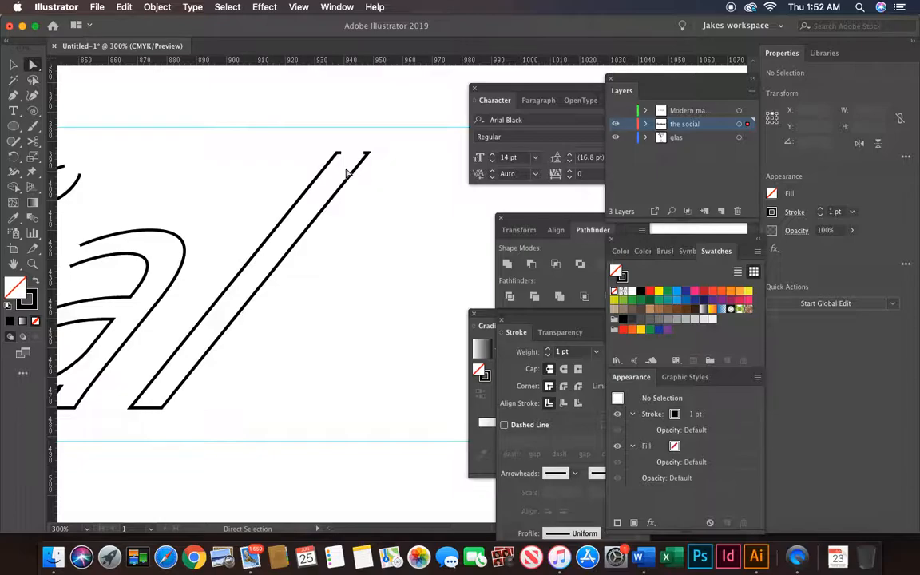
Step: Cut the bottom edge of the "l" near both corners with Scissors and remove the segment between the cuts
scroll(347, 172, "down", 5)
left_click(33, 142)
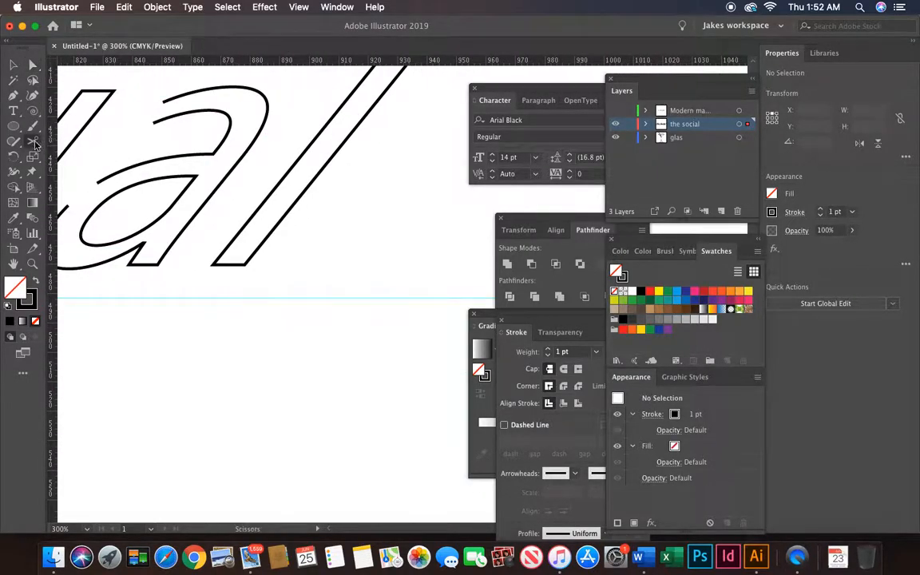
left_click(224, 265)
left_click(239, 265)
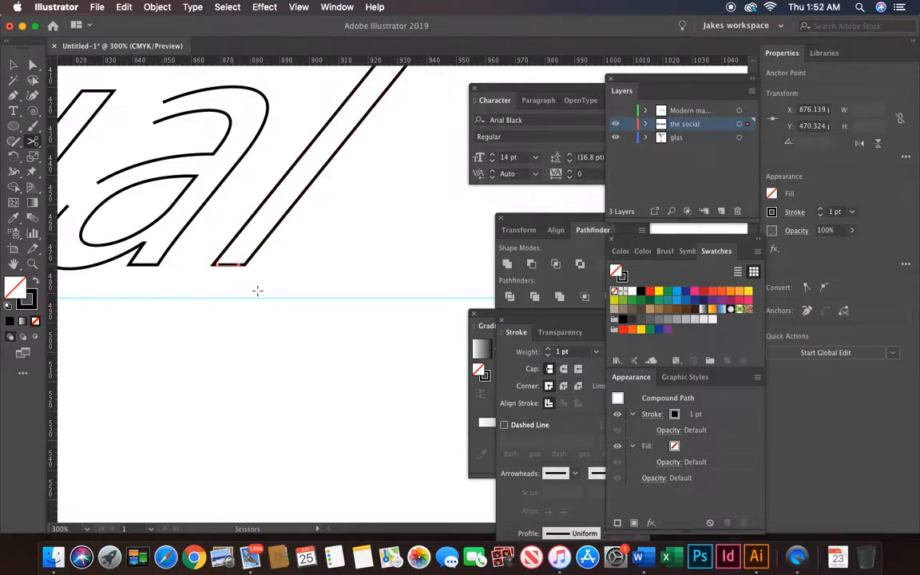
key("Delete")
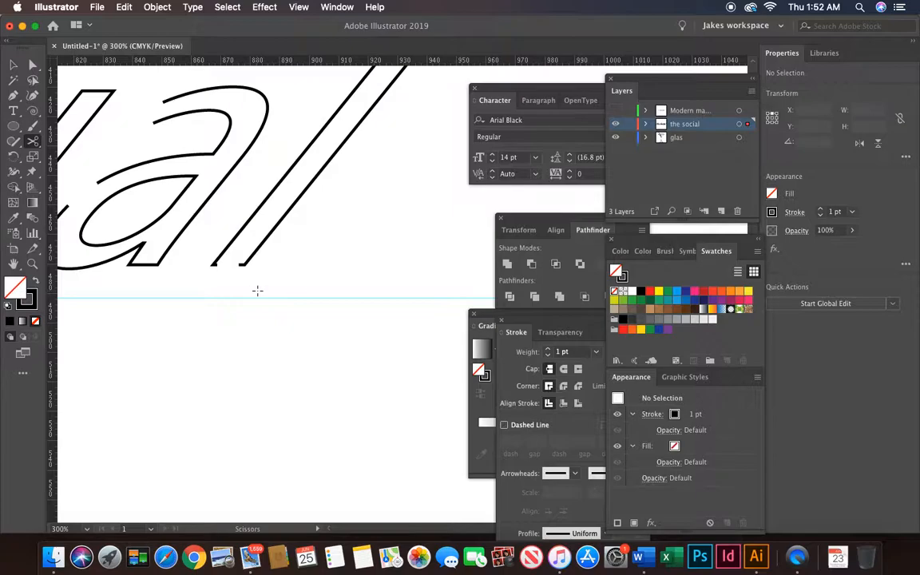
Step: Select all artwork on the "the social" layer and give its strokes round caps and round corner joins
key("super+minus")
key("super+minus")
key("super+minus")
key("super+minus")
key("super+minus")
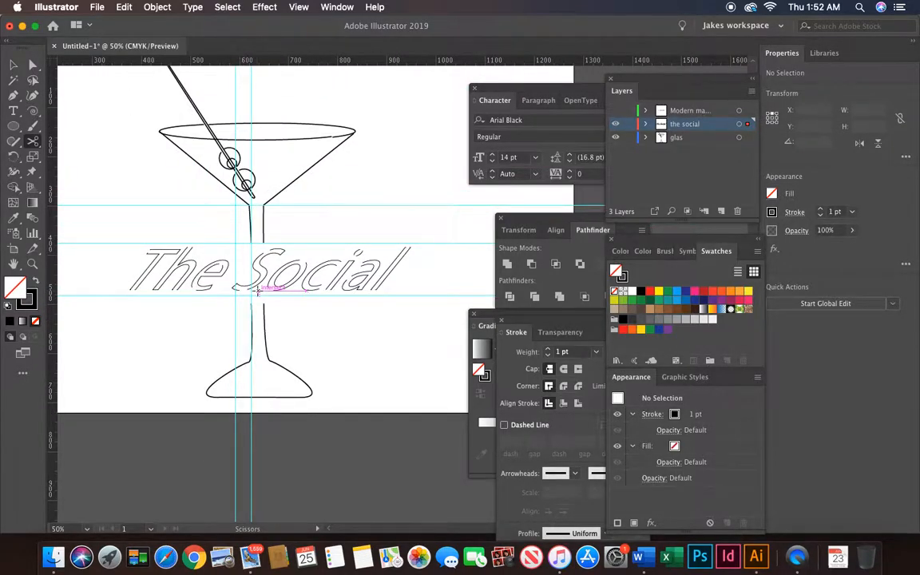
key("v")
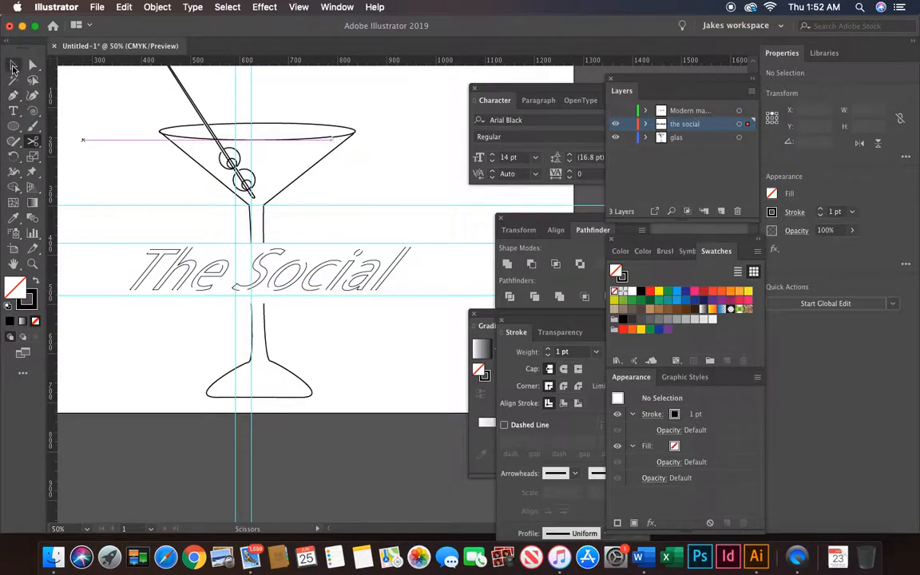
left_click(739, 124)
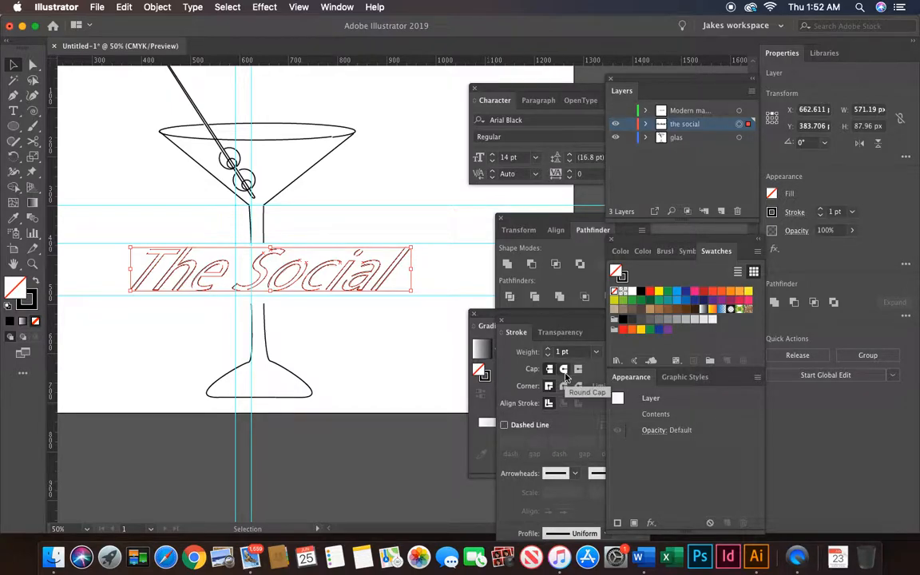
left_click(564, 371)
left_click(565, 387)
left_click(425, 369)
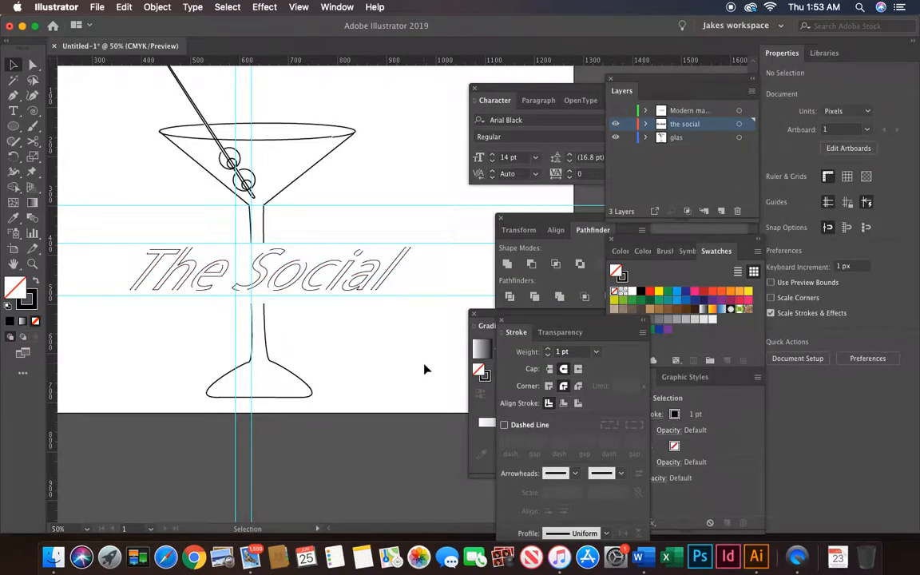
Step: Examine the rounded stroke ends and gaps across all letters of "The Social" up close
key("super+equal")
key("super+equal")
key("super+equal")
key("super+equal")
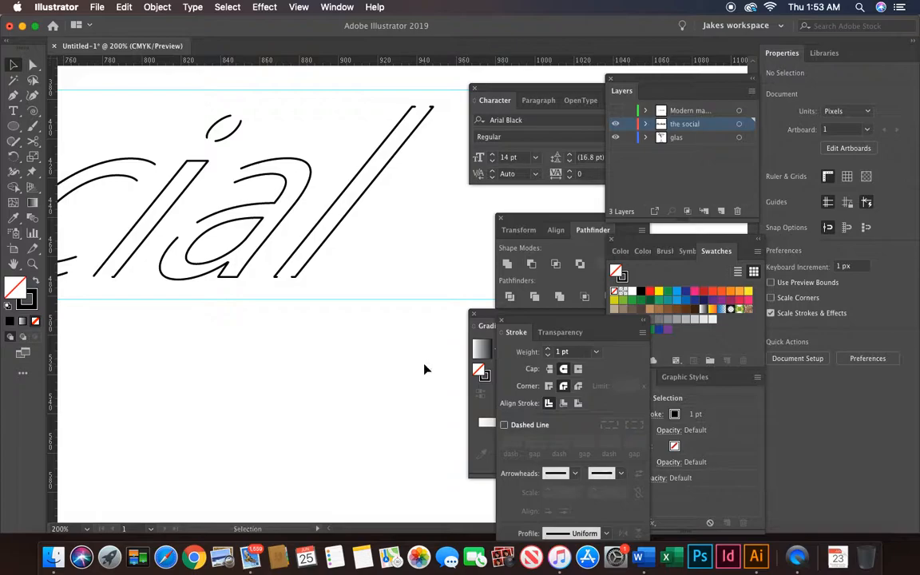
scroll(425, 369, "up", 5)
scroll(425, 369, "left", 3)
scroll(437, 360, "left", 15)
scroll(437, 360, "down", 2)
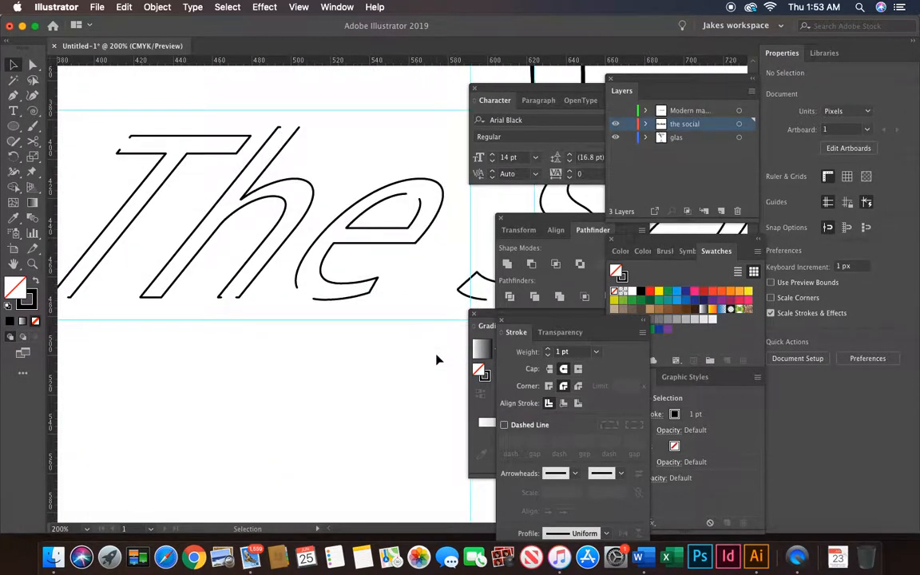
key("super+minus")
key("super+minus")
scroll(437, 360, "right", 6)
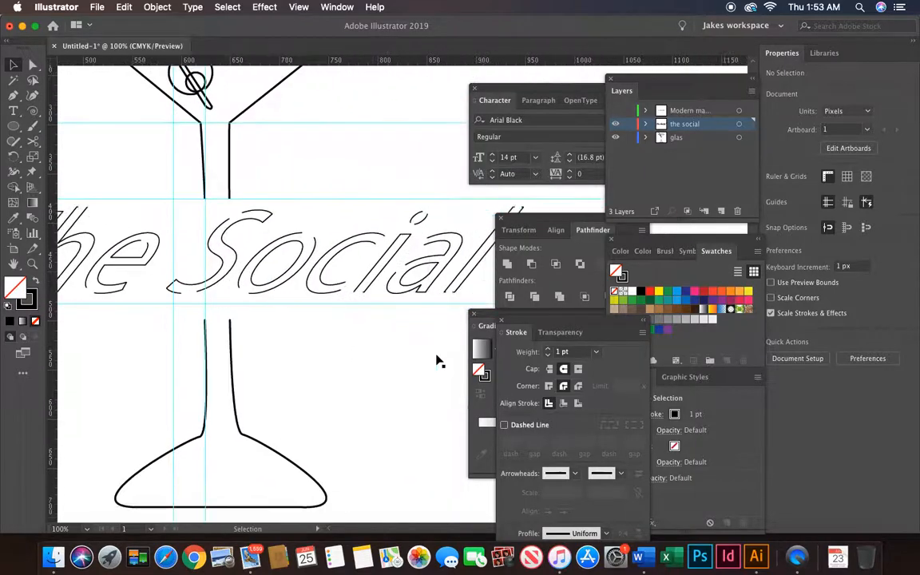
key("super+minus")
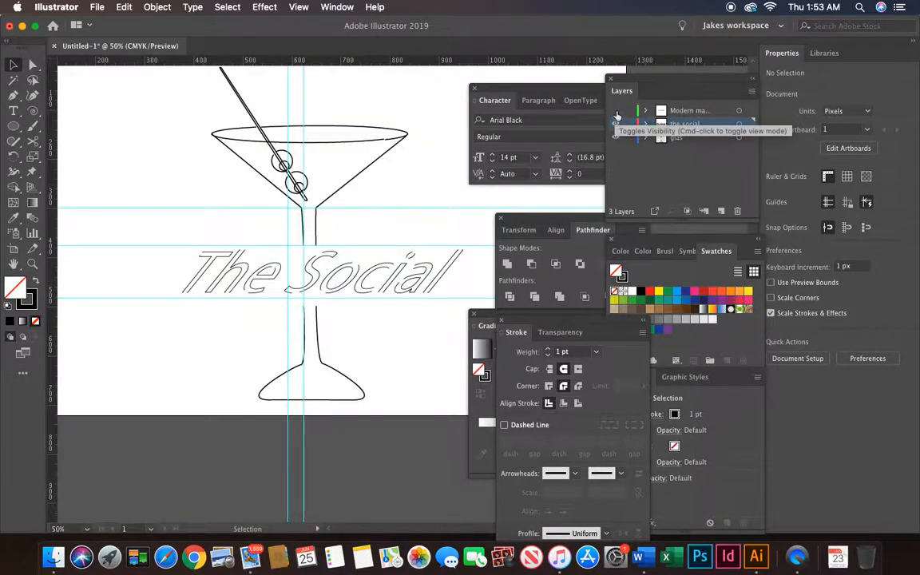
Step: Make the "Modern Match Making" tagline layer visible again to review the complete logo
left_click(616, 111)
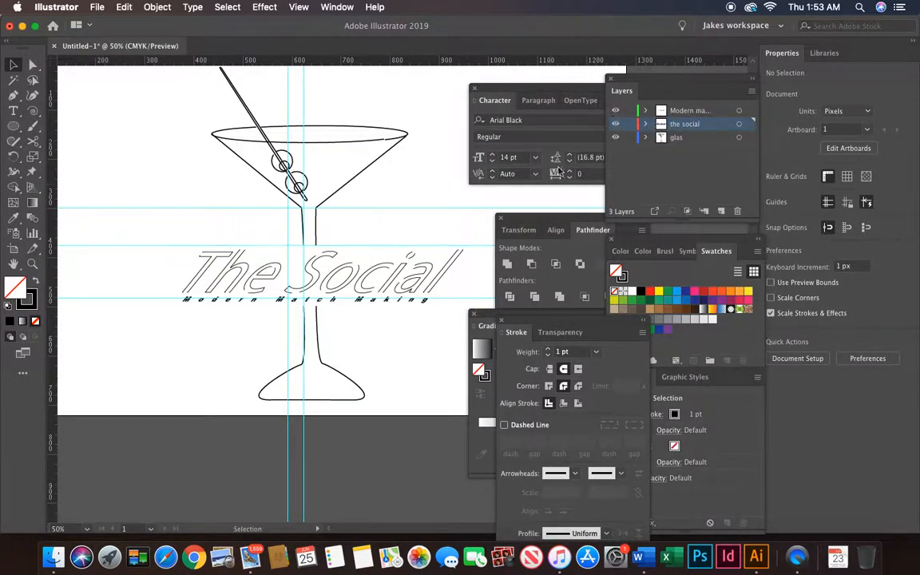
scroll(461, 213, "up", 2)
scroll(462, 213, "up", 3)
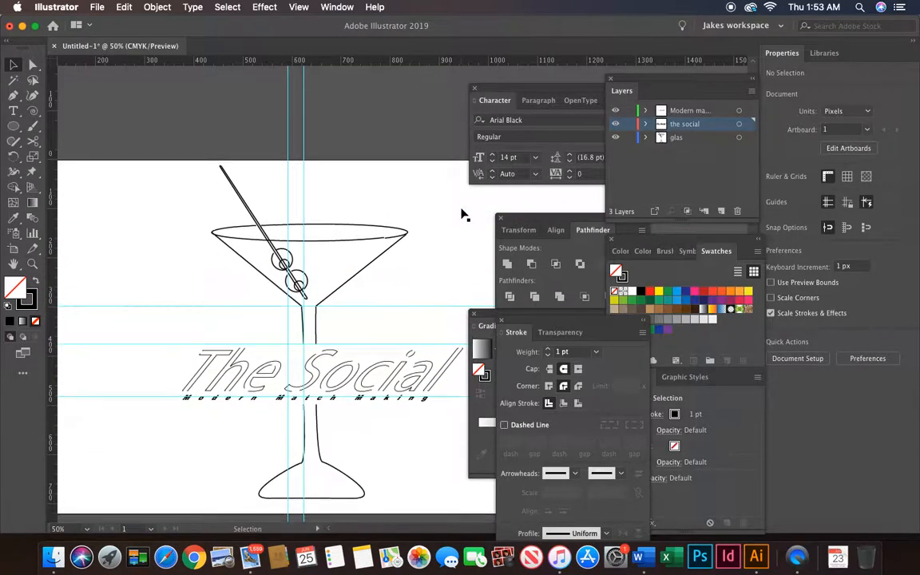
key("super+minus")
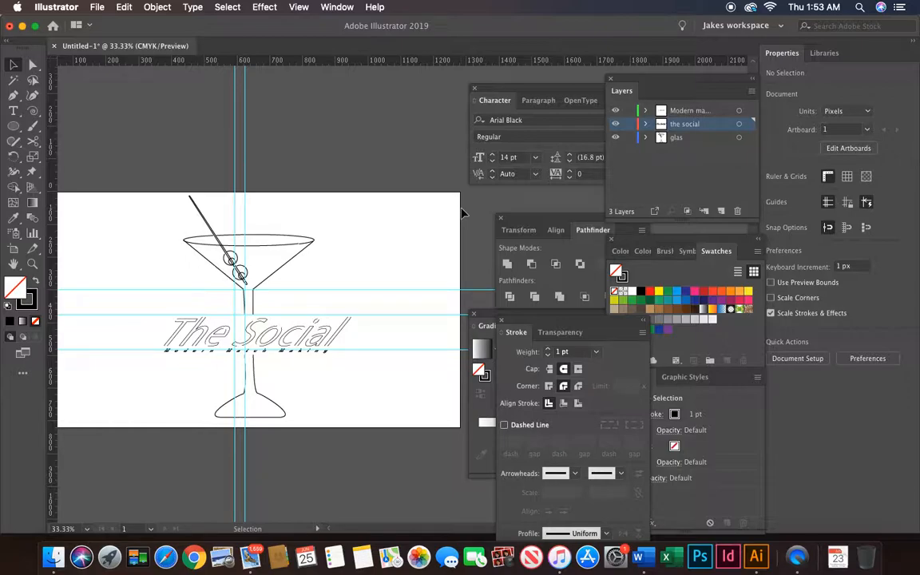
scroll(462, 213, "left", 3)
scroll(462, 214, "down", 2)
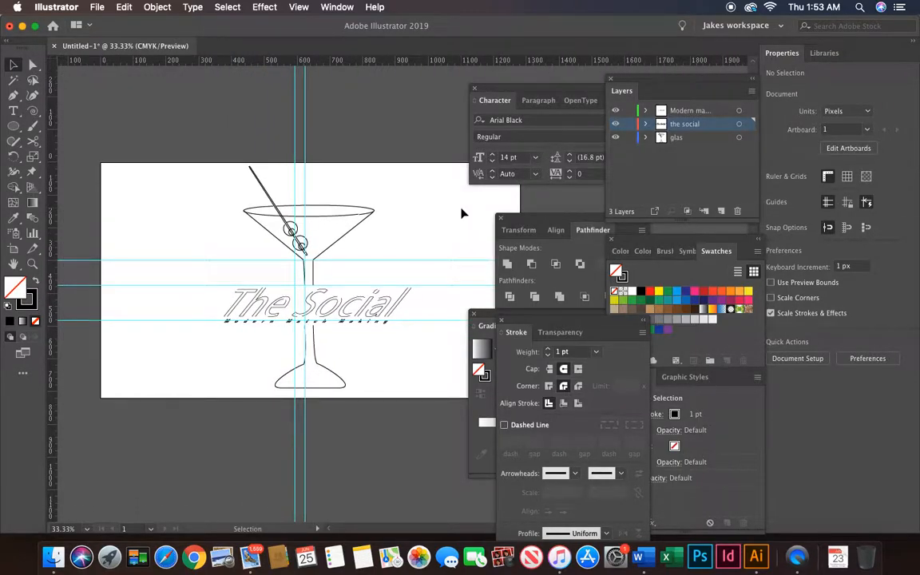
key("super+equal")
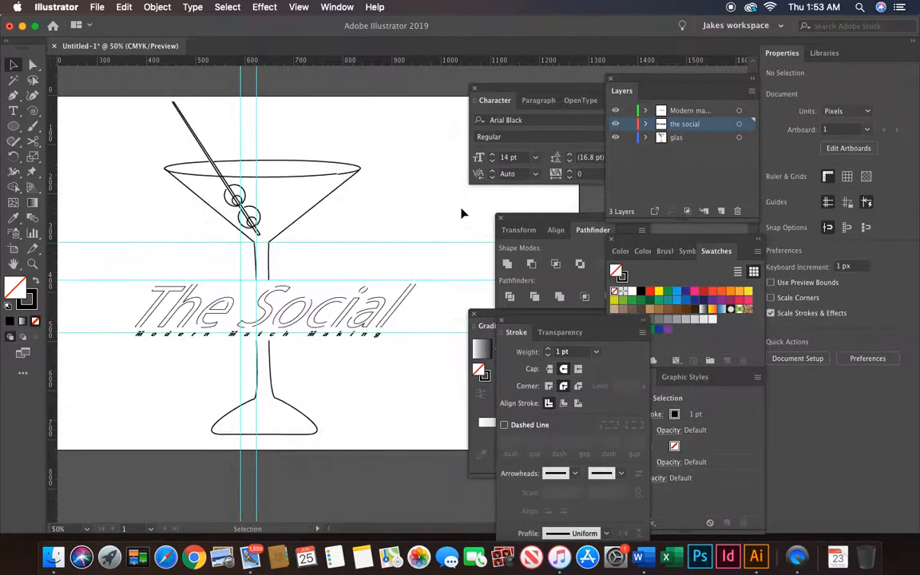